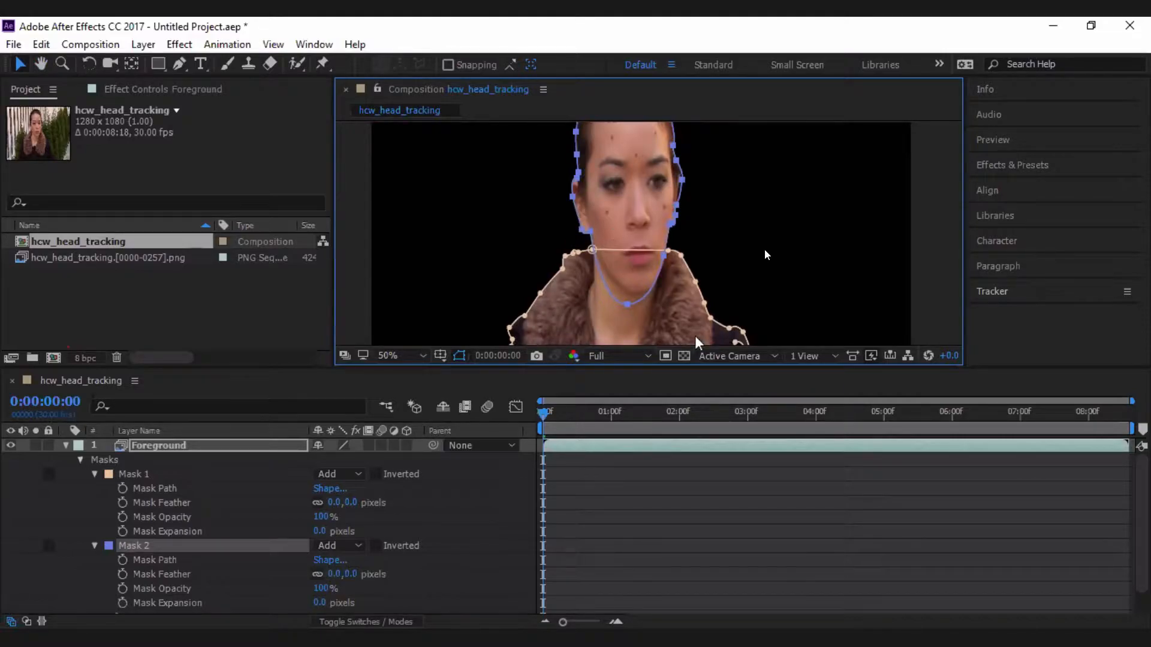
Enable Mask Path keyframing for Mask 1 and Mask 2 of the Foreground layer at 0:00:00:00.
key(comma)
key(h)
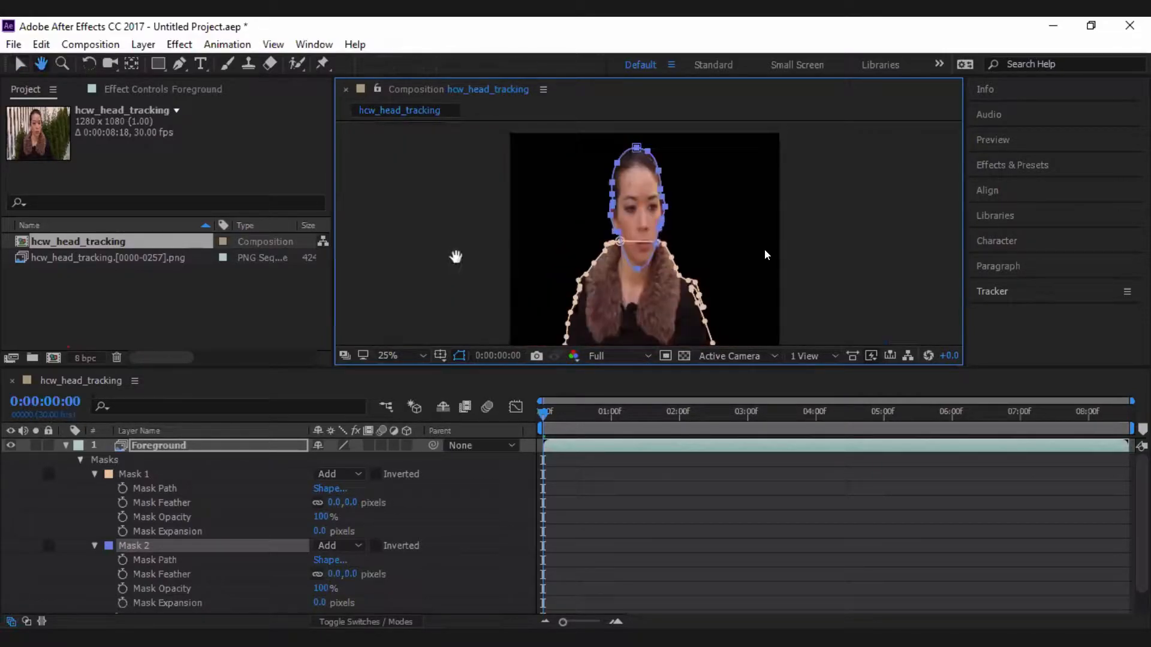
drag(455, 257, 456, 191)
key(v)
key(comma)
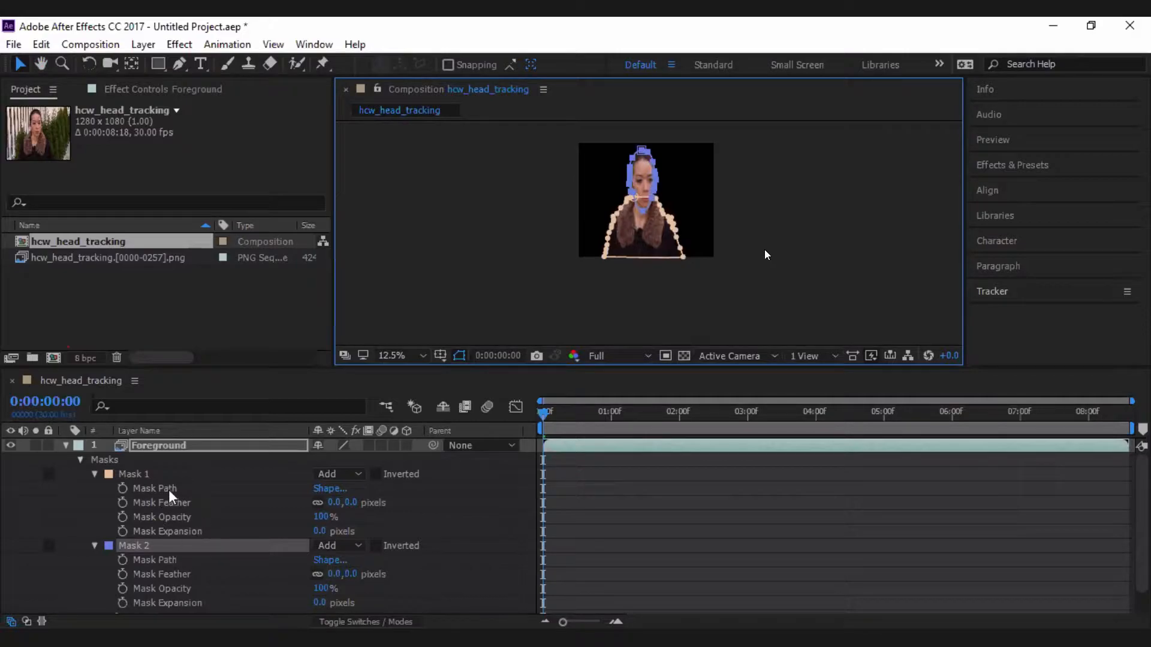
click(122, 488)
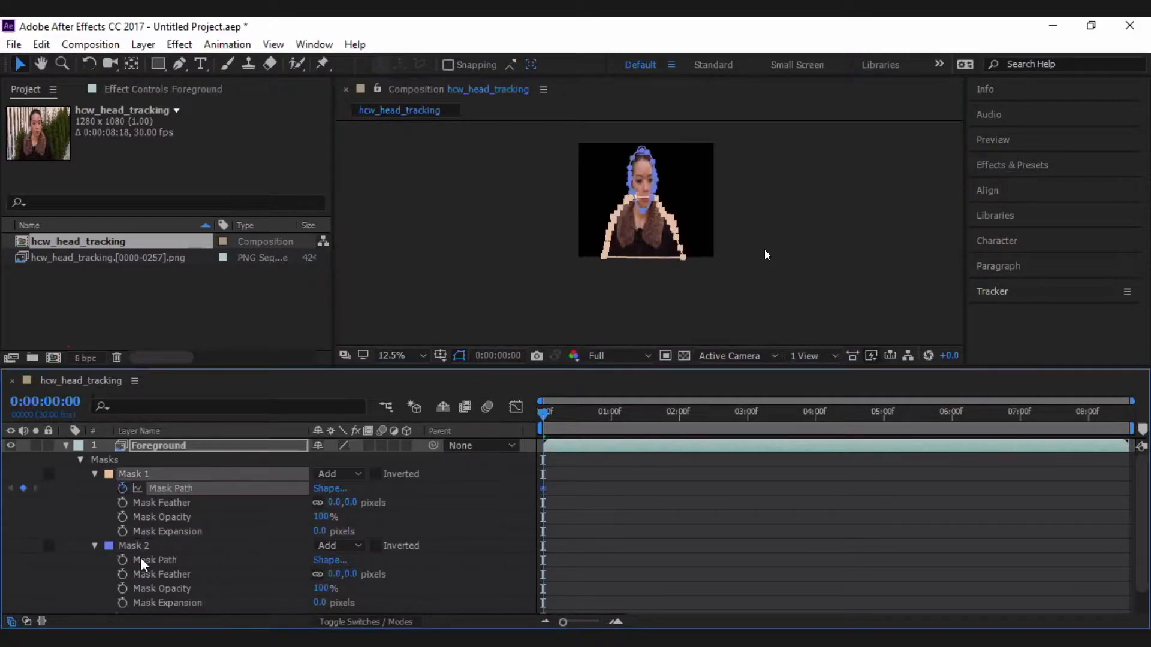
click(122, 559)
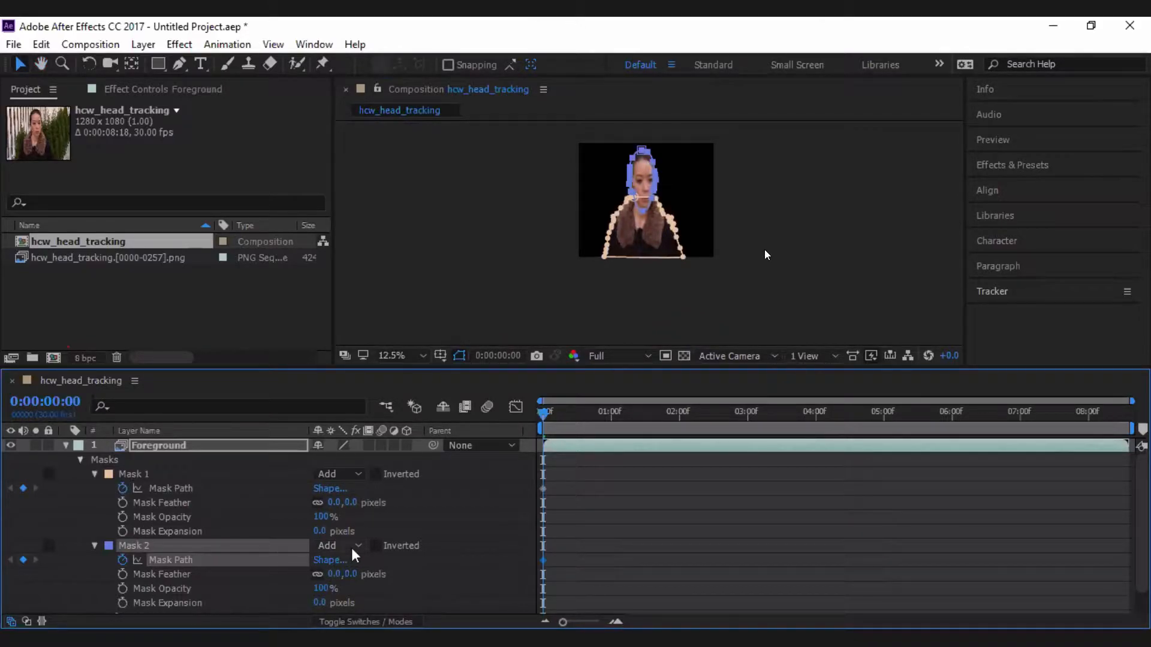
Set the blending mode of both Mask 2 and Mask 1 to None.
key(period)
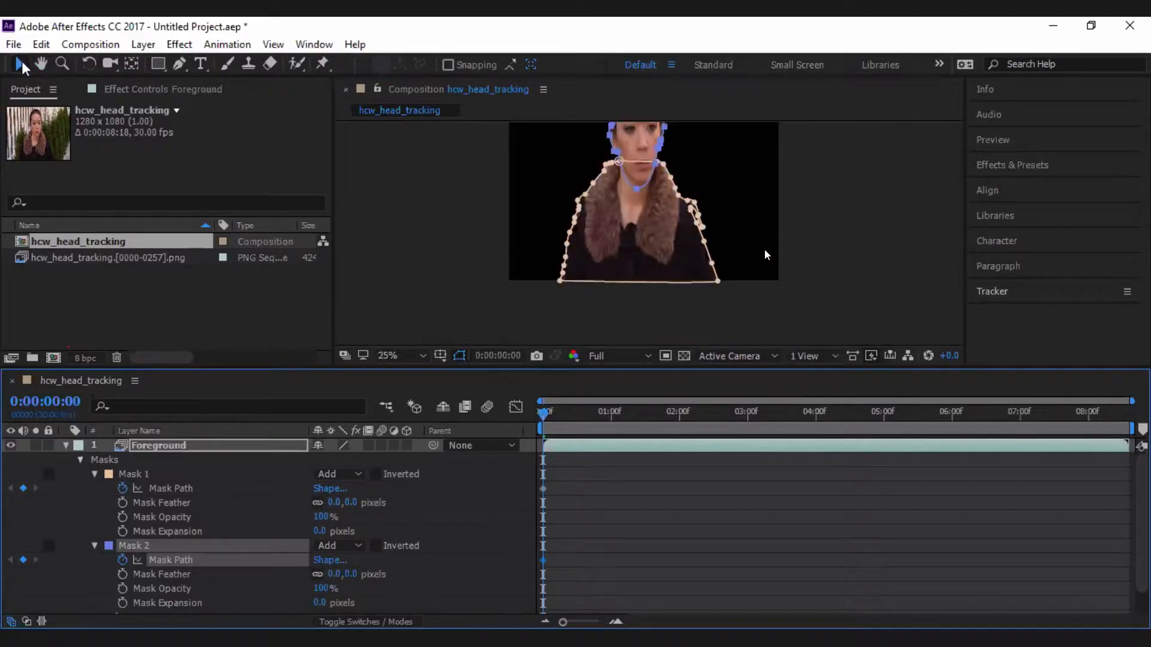
click(363, 213)
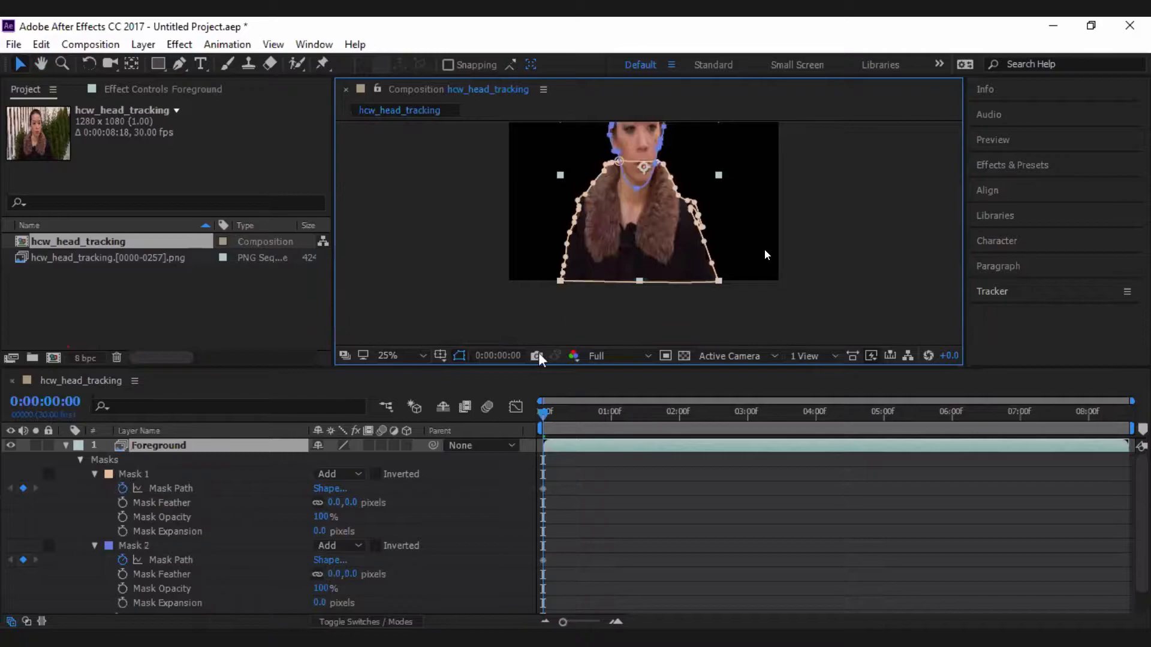
click(337, 546)
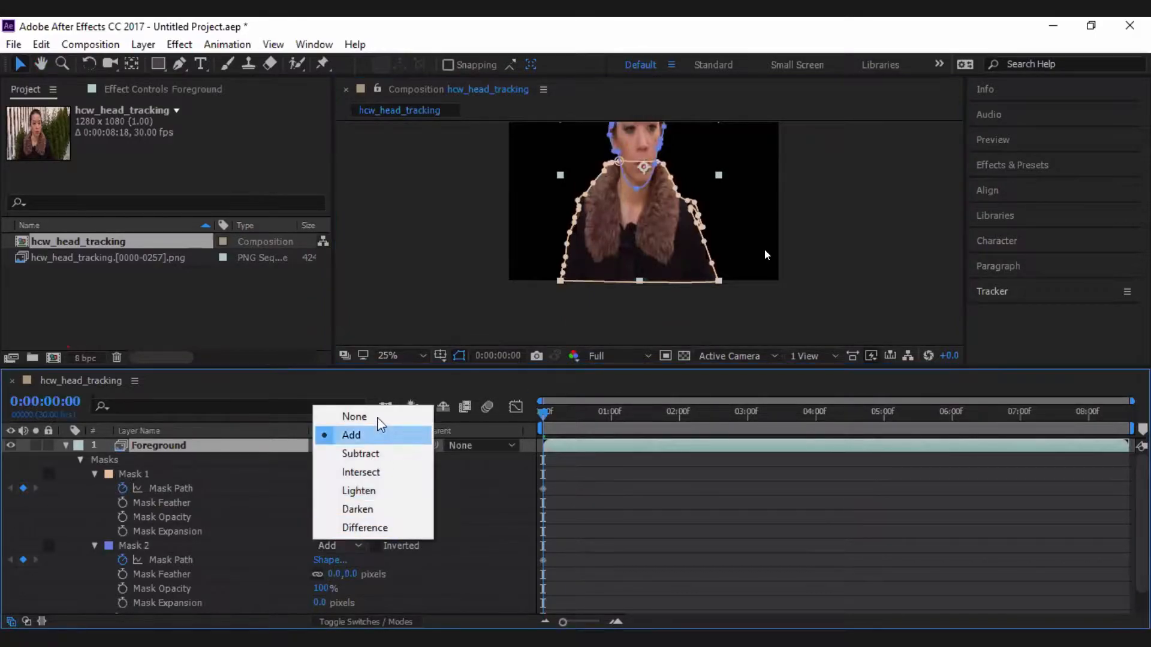
click(368, 420)
click(341, 475)
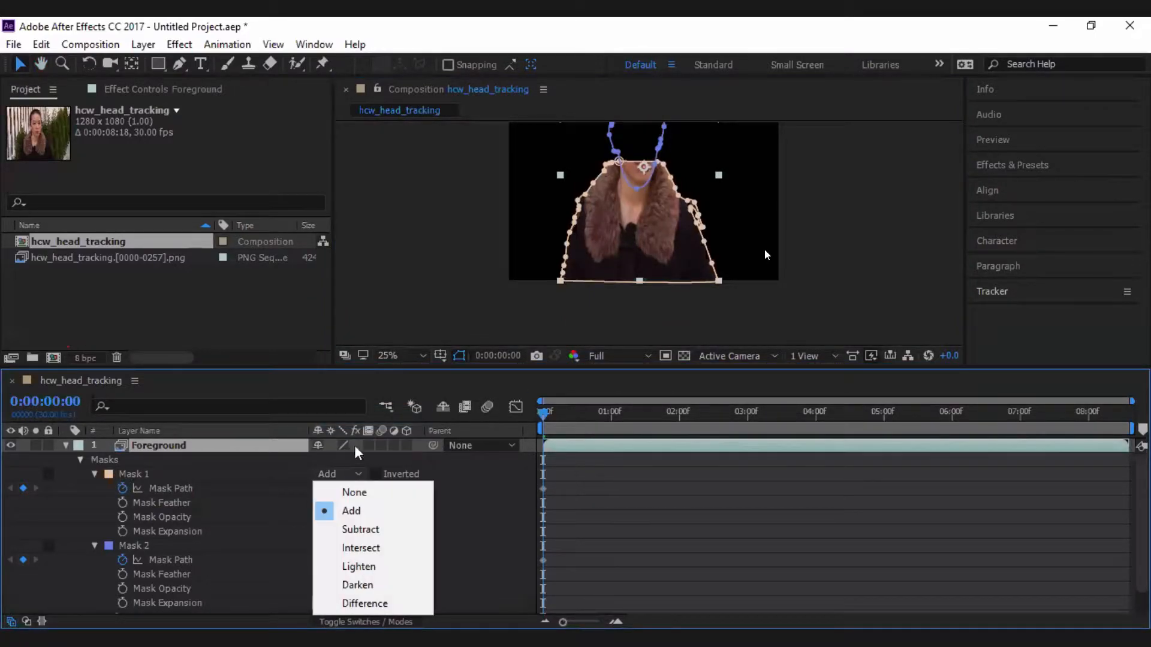
click(355, 492)
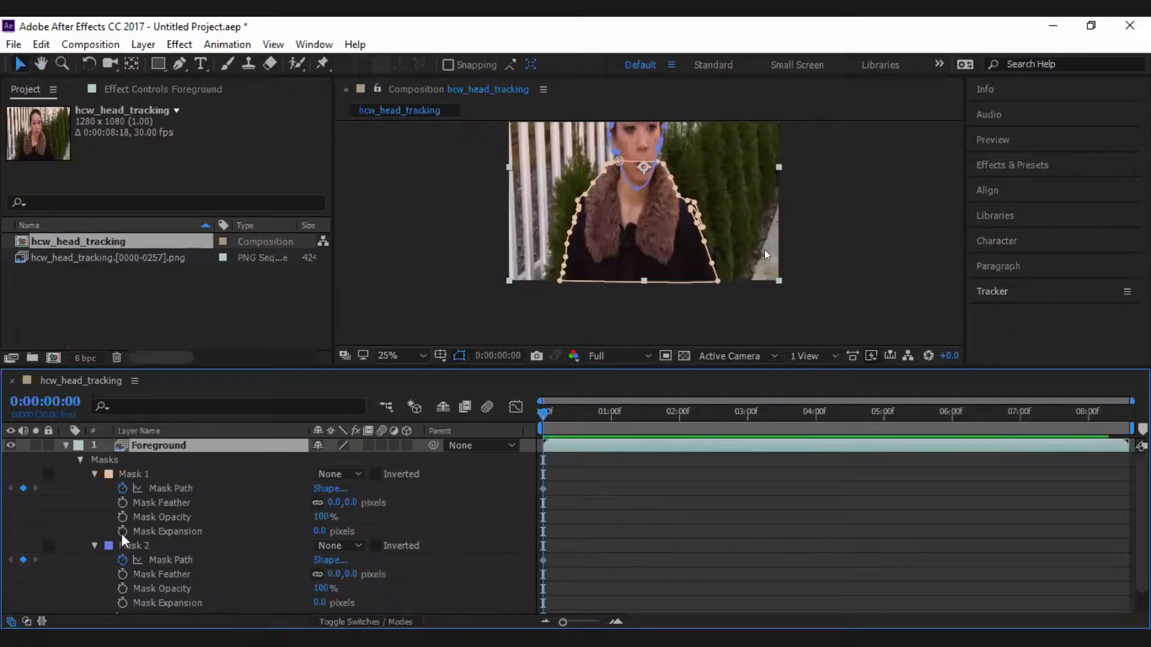
Collapse Mask 2's properties, select Mask 1, and move the current time to 0:00:01:00.
click(94, 546)
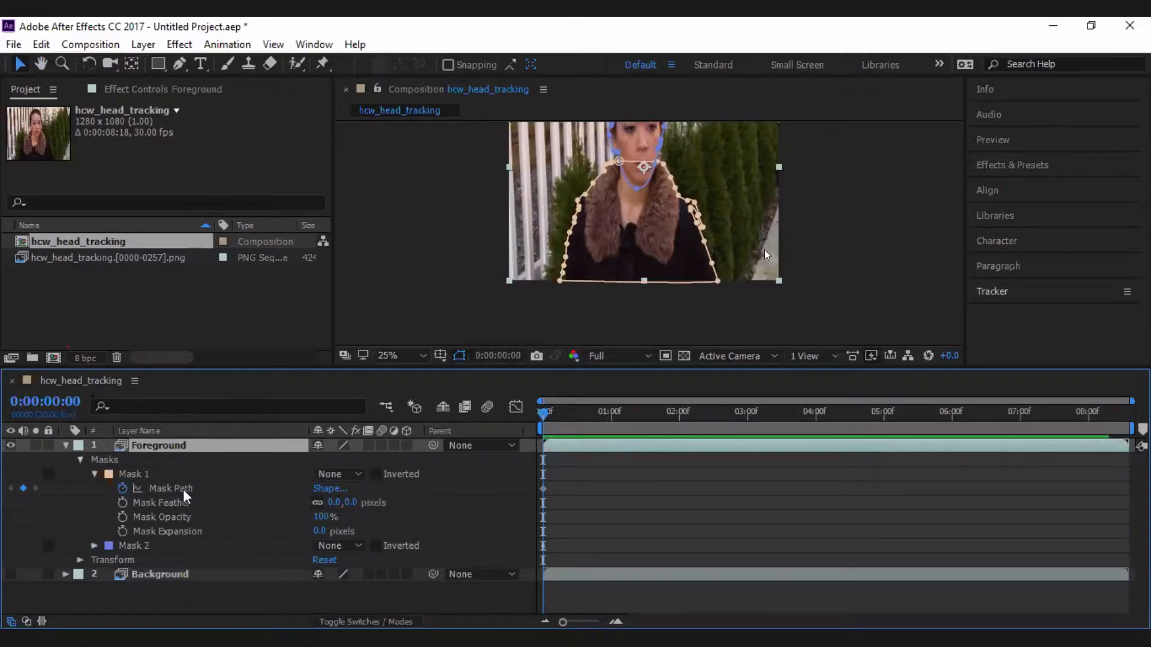
click(134, 474)
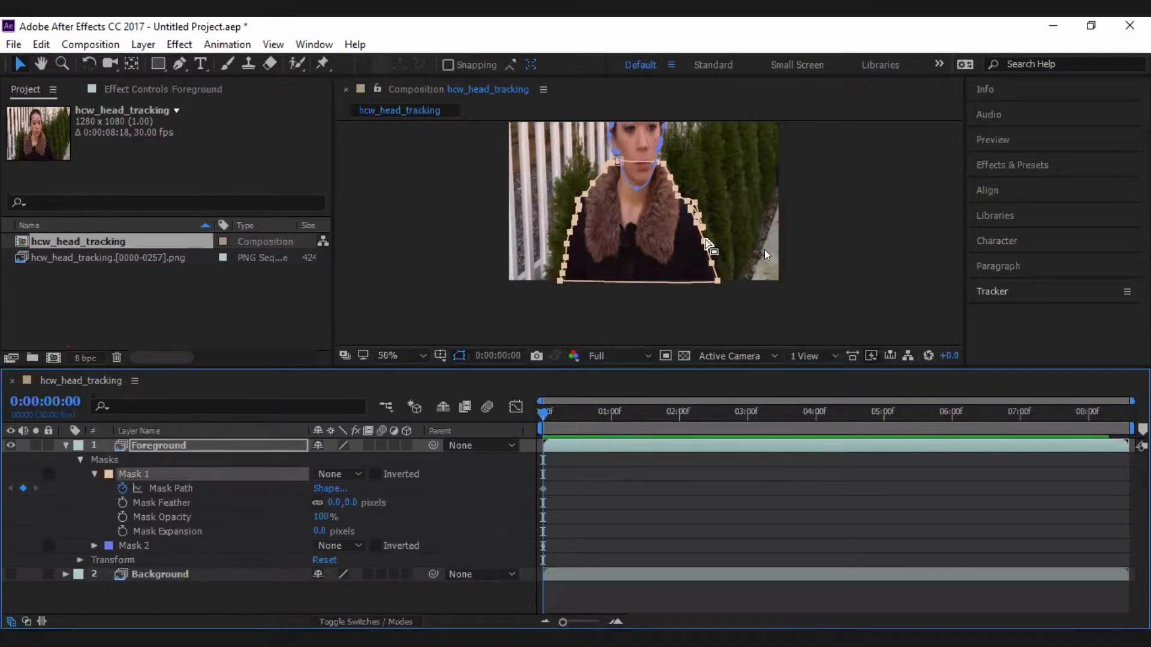
scroll(706, 238, up, 2)
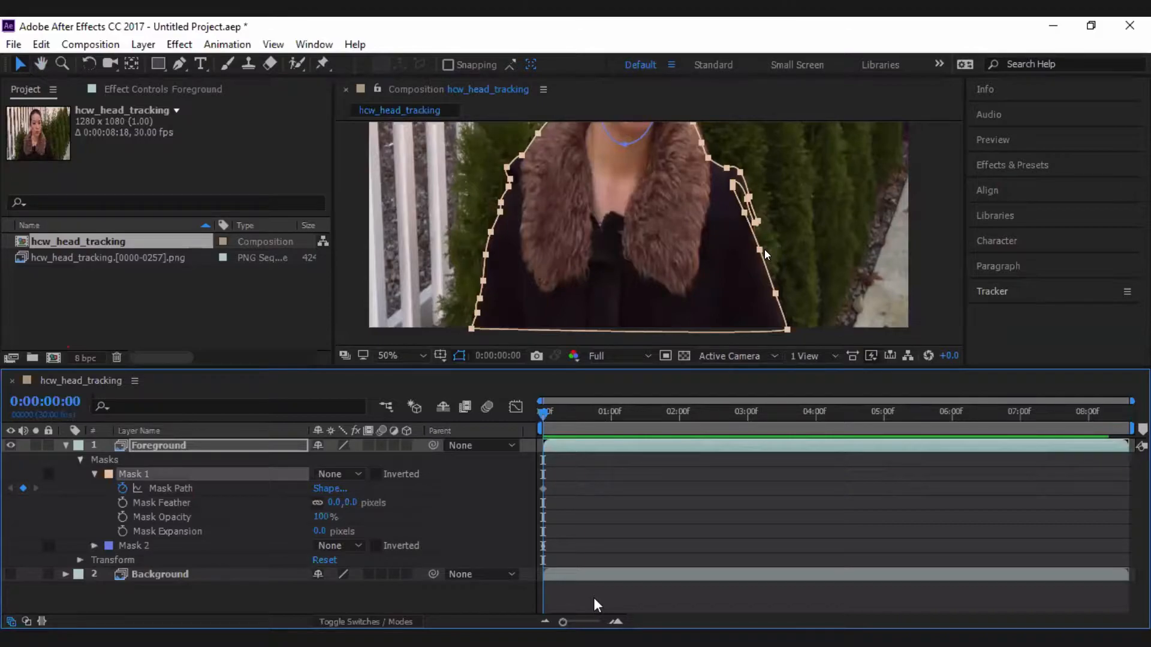
click(611, 412)
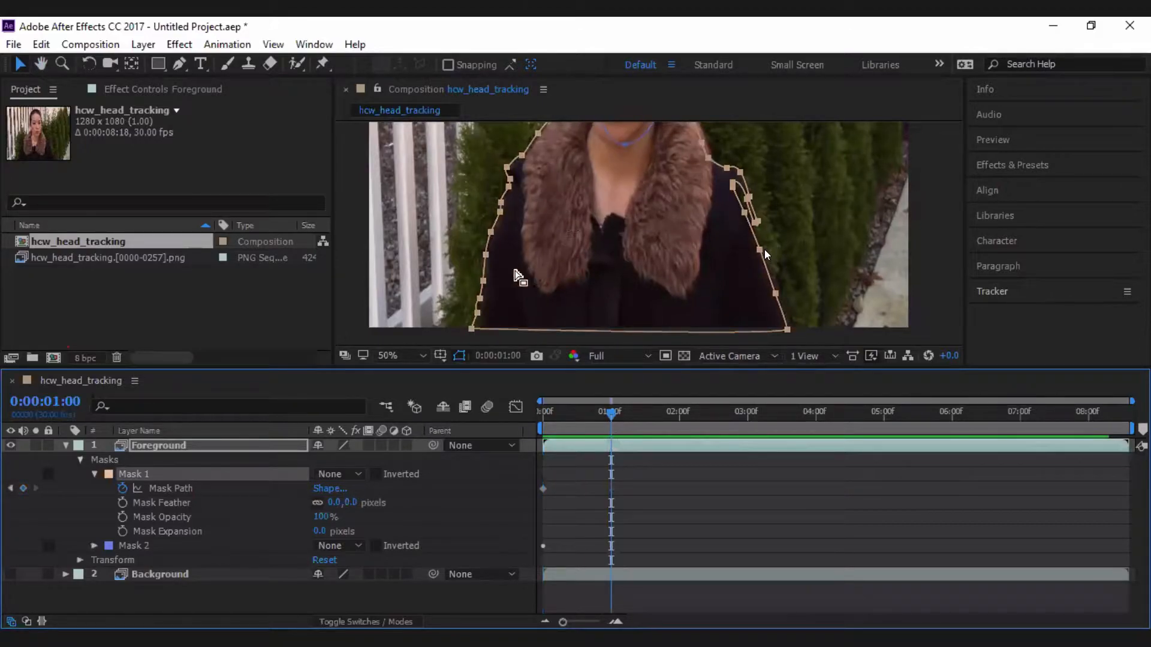
Move Mask 1's lower-left corner and adjacent points inward to match the bottom edge of the coat at 0:00:01:00.
scroll(501, 283, up, 1)
scroll(501, 286, up, 1)
key(h)
drag(476, 272, 568, 176)
click(18, 66)
drag(398, 239, 526, 283)
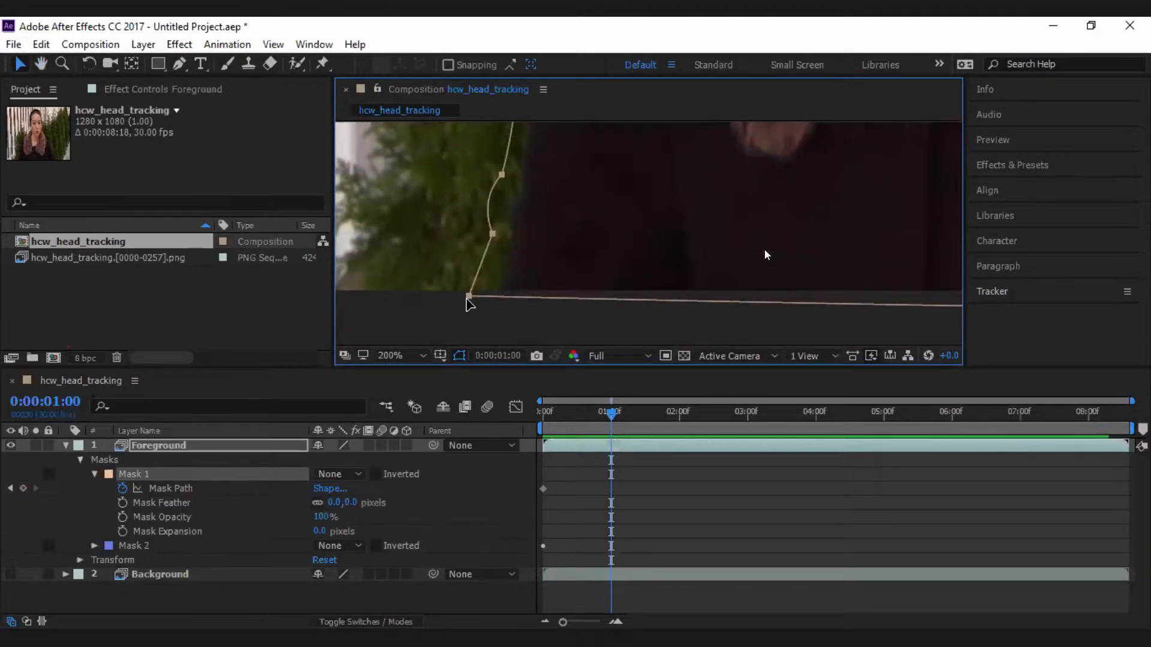
click(472, 320)
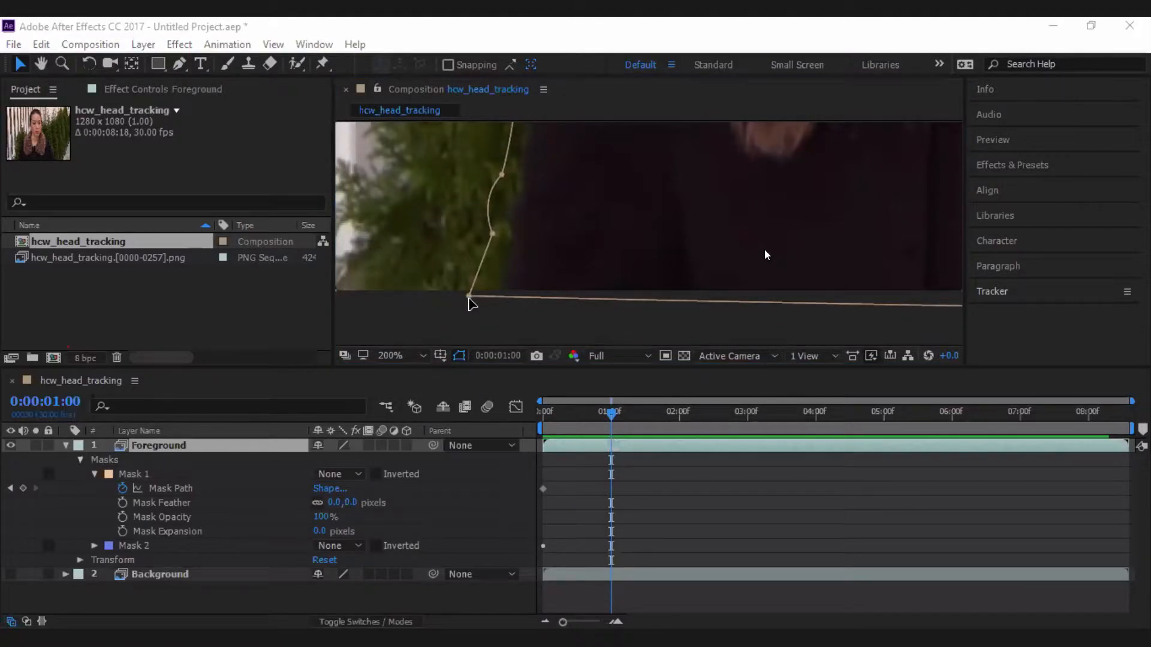
drag(470, 297, 507, 308)
drag(492, 235, 521, 242)
drag(502, 175, 570, 365)
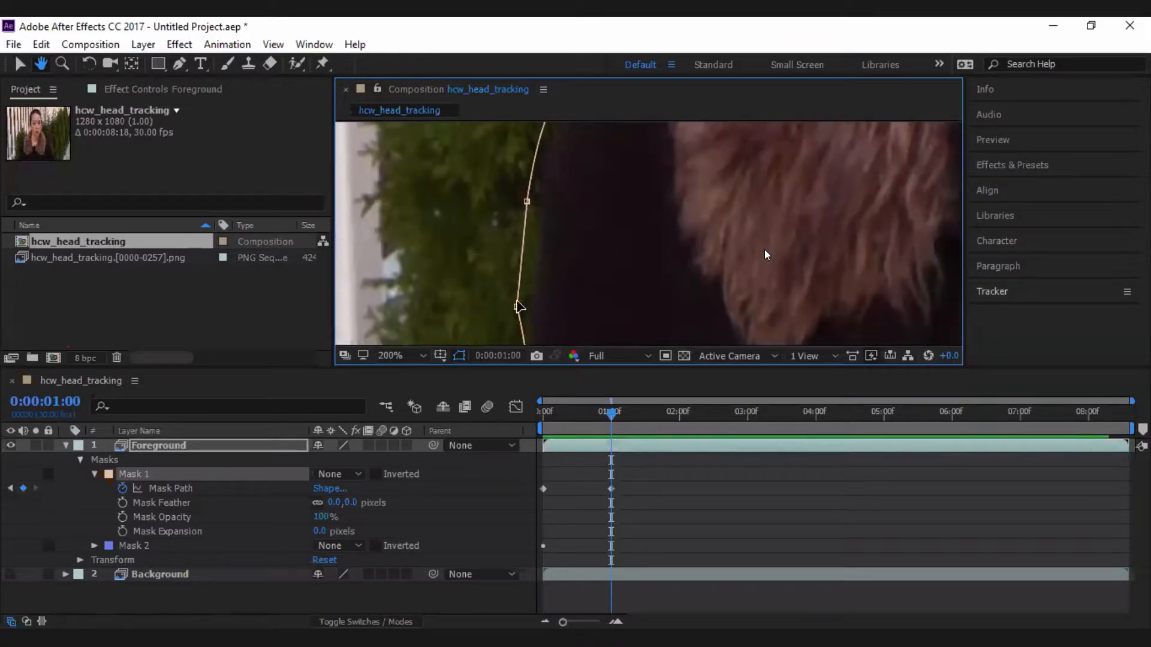
Reposition Mask 1's points up the left sleeve so the path follows the coat's outline at one second.
drag(531, 306, 540, 308)
drag(589, 230, 580, 265)
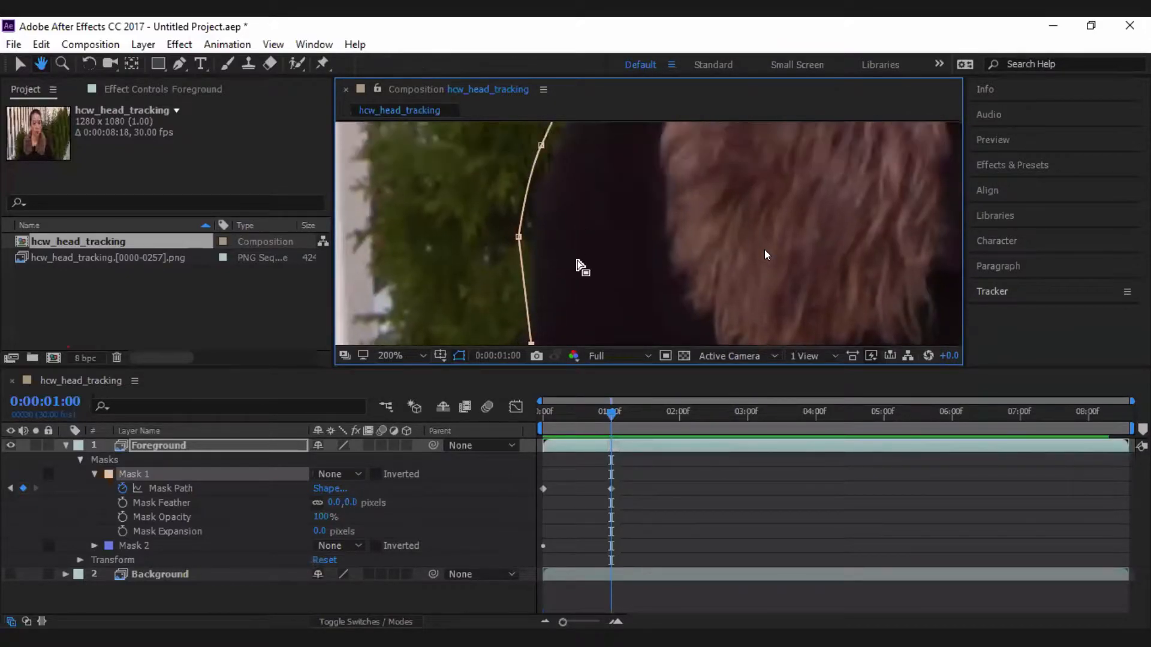
drag(521, 239, 597, 328)
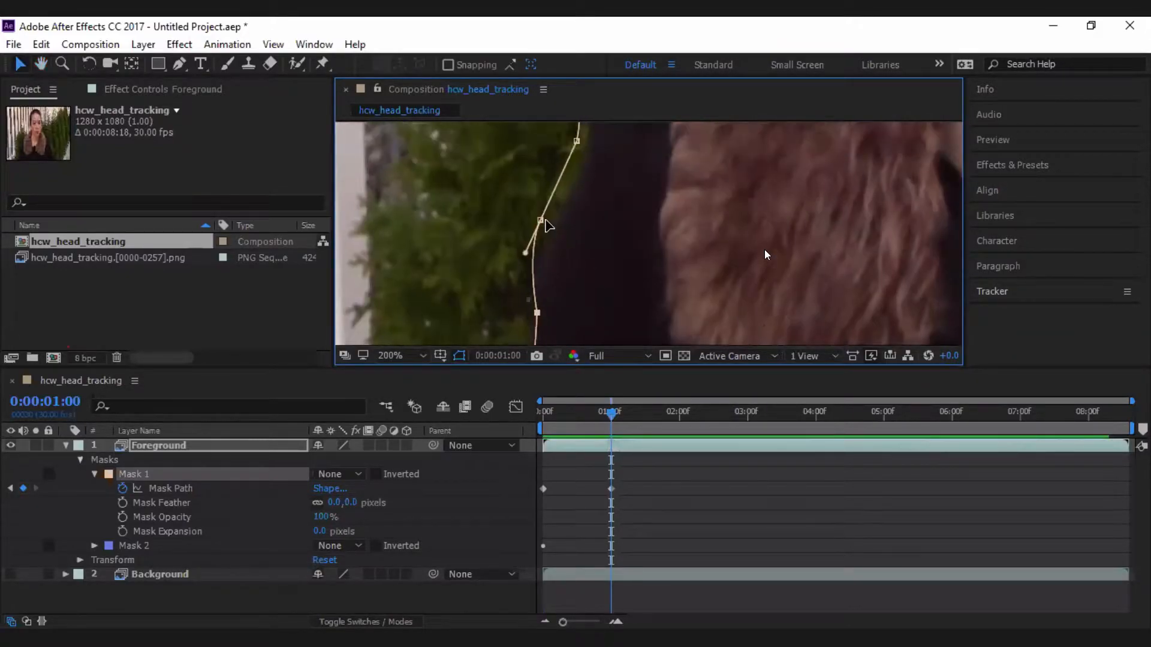
drag(541, 220, 585, 297)
drag(581, 224, 607, 297)
drag(575, 229, 622, 284)
drag(610, 233, 624, 239)
mouse_move(596, 187)
mouse_down()
mouse_move(603, 202)
mouse_move(611, 191)
mouse_up()
Realign Mask 1's points along the left shoulder and the fur collar beside the chin.
drag(696, 190, 648, 278)
drag(606, 227, 627, 230)
drag(686, 141, 664, 231)
drag(754, 229, 672, 343)
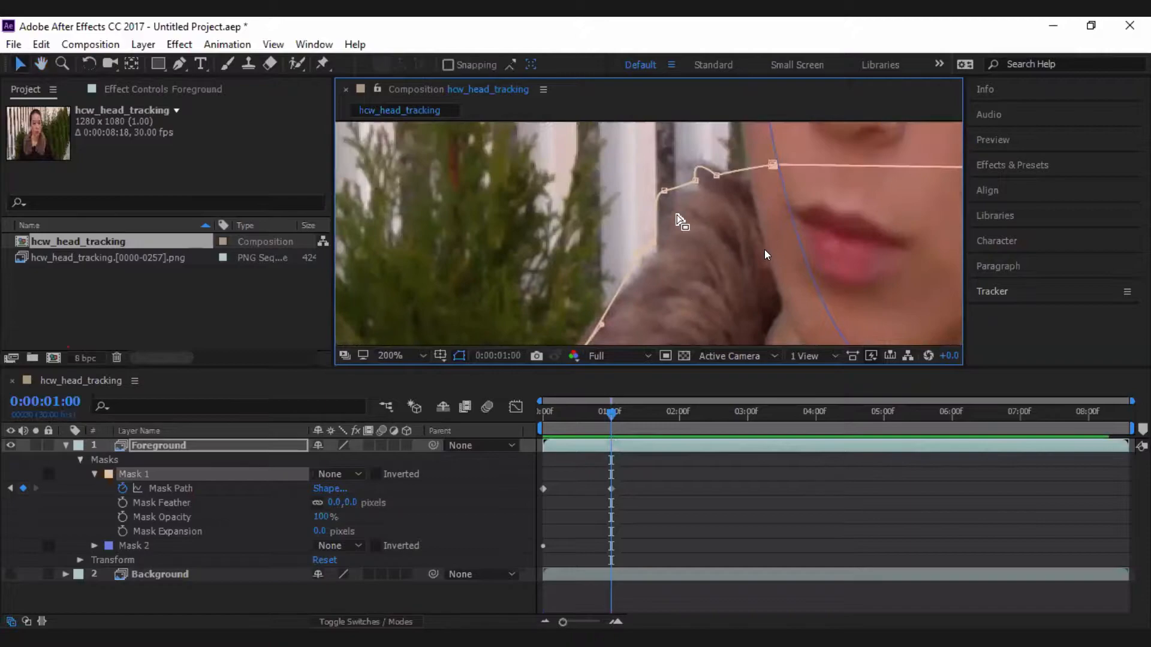
mouse_move(653, 241)
mouse_down()
mouse_move(692, 258)
mouse_move(664, 248)
mouse_up()
drag(664, 193, 755, 174)
Shift Mask 1's points on the right side of the fur collar to match its outer edge.
scroll(816, 186, down, 1)
drag(820, 229, 697, 181)
drag(772, 209, 716, 210)
drag(706, 157, 778, 268)
key(ctrl+z)
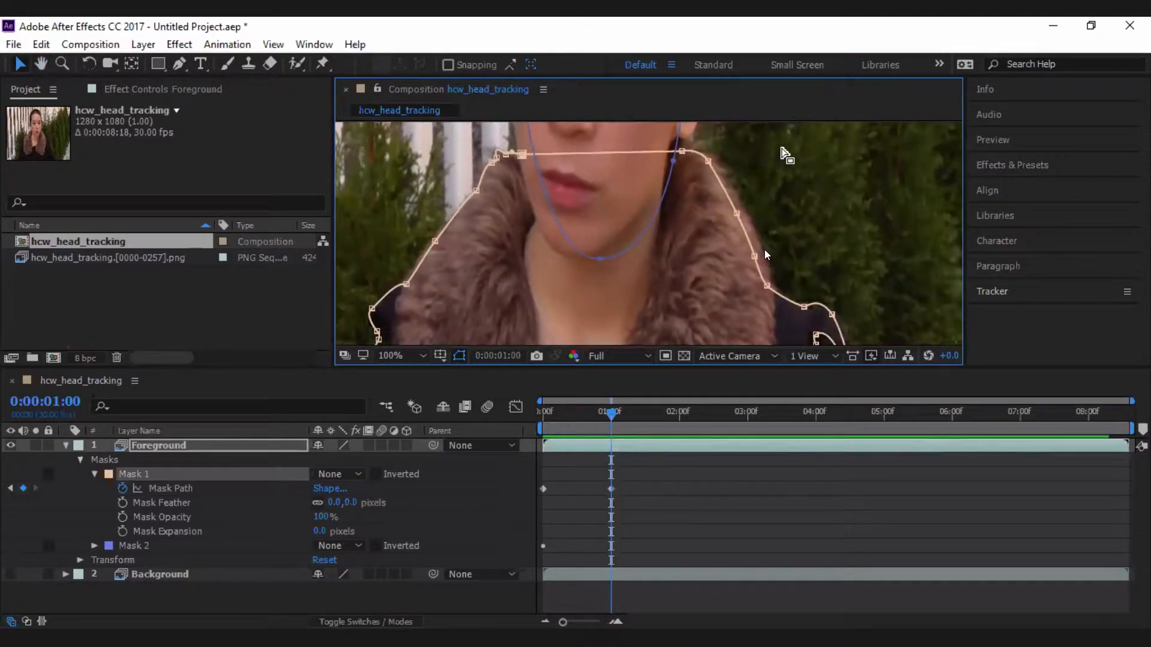
drag(796, 148, 694, 322)
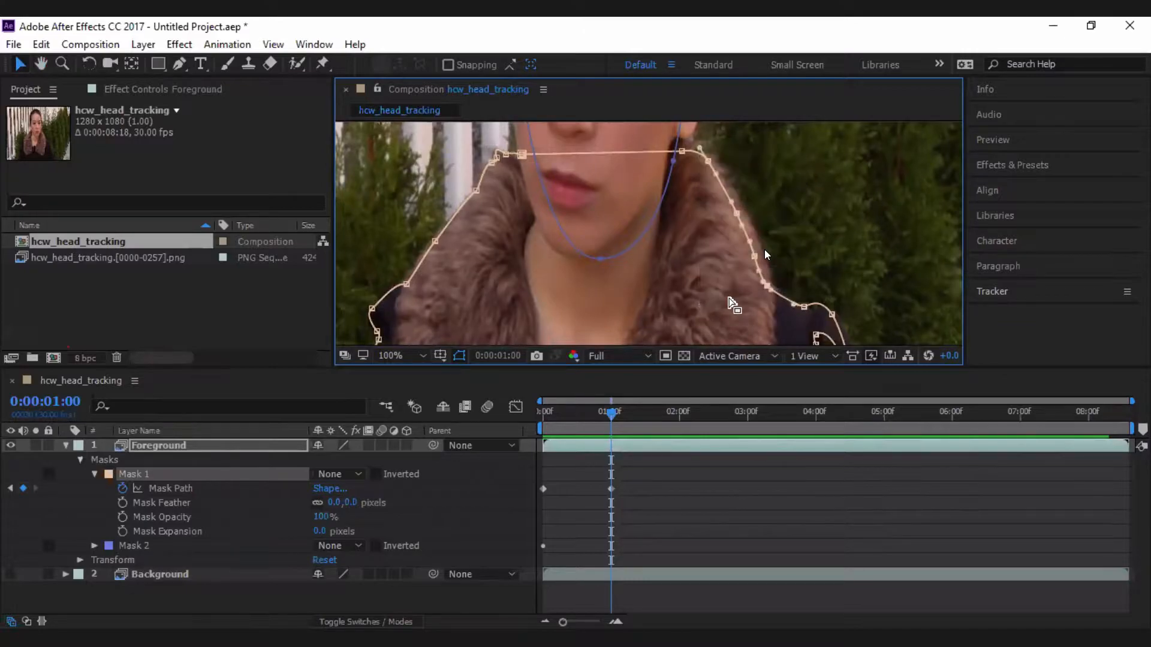
key(period)
drag(816, 290, 765, 245)
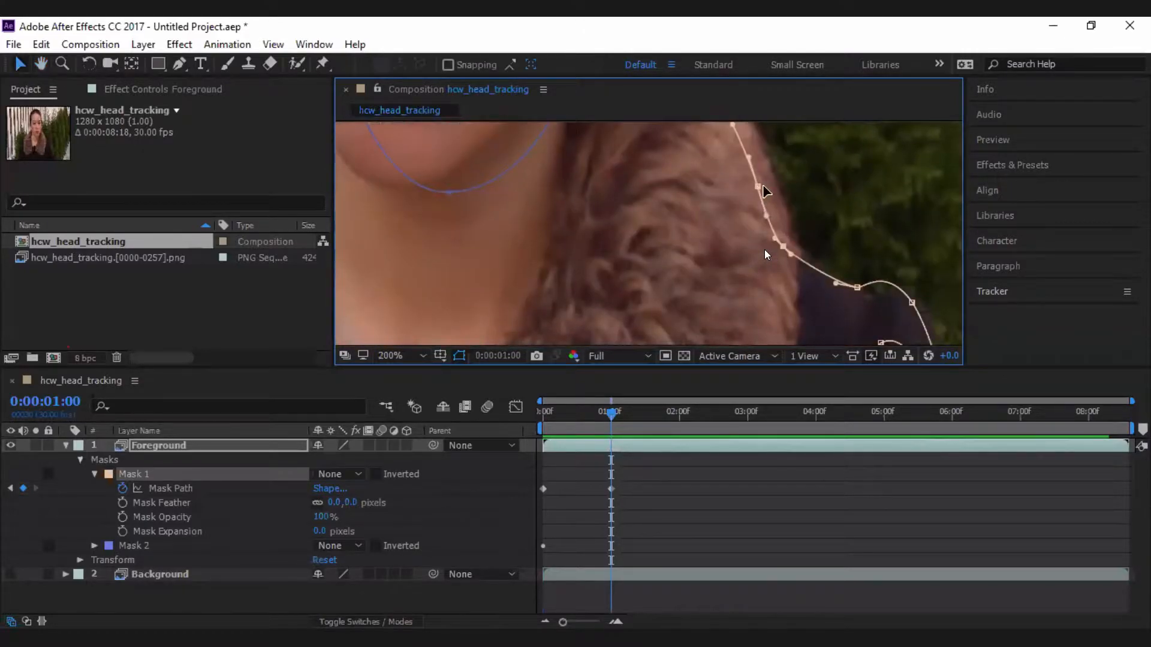
drag(756, 189, 768, 185)
Move Mask 1's points around the narrow gap at the right shoulder to fit the coat's outline.
key(comma)
drag(770, 266, 833, 298)
key(period)
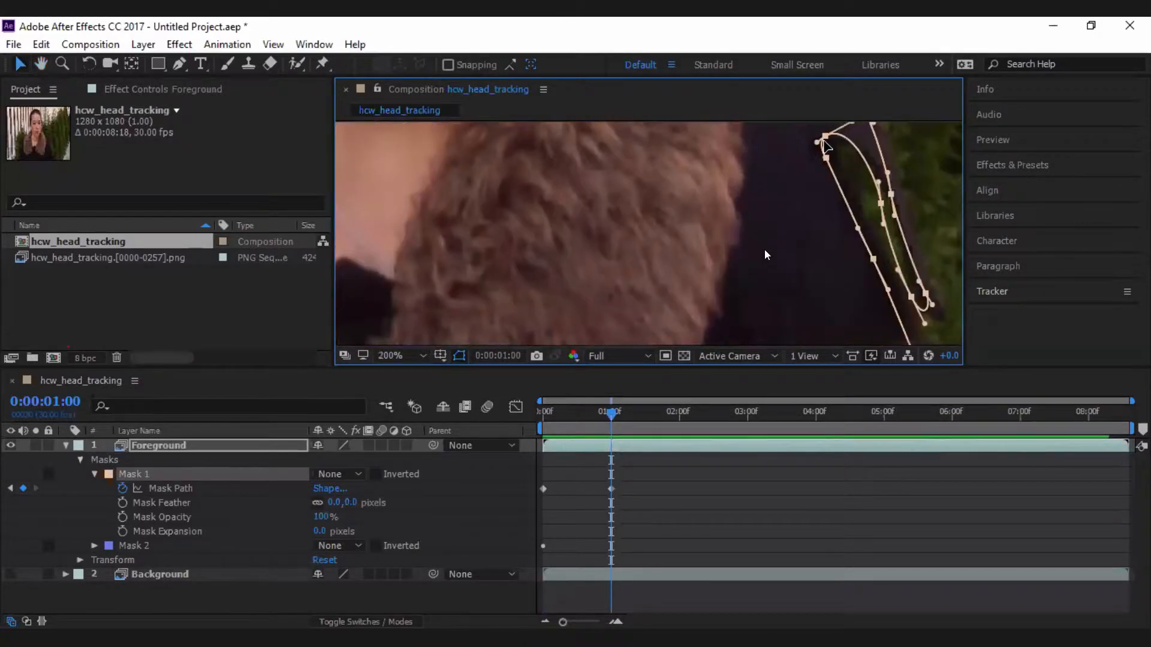
drag(827, 143, 836, 149)
click(769, 223)
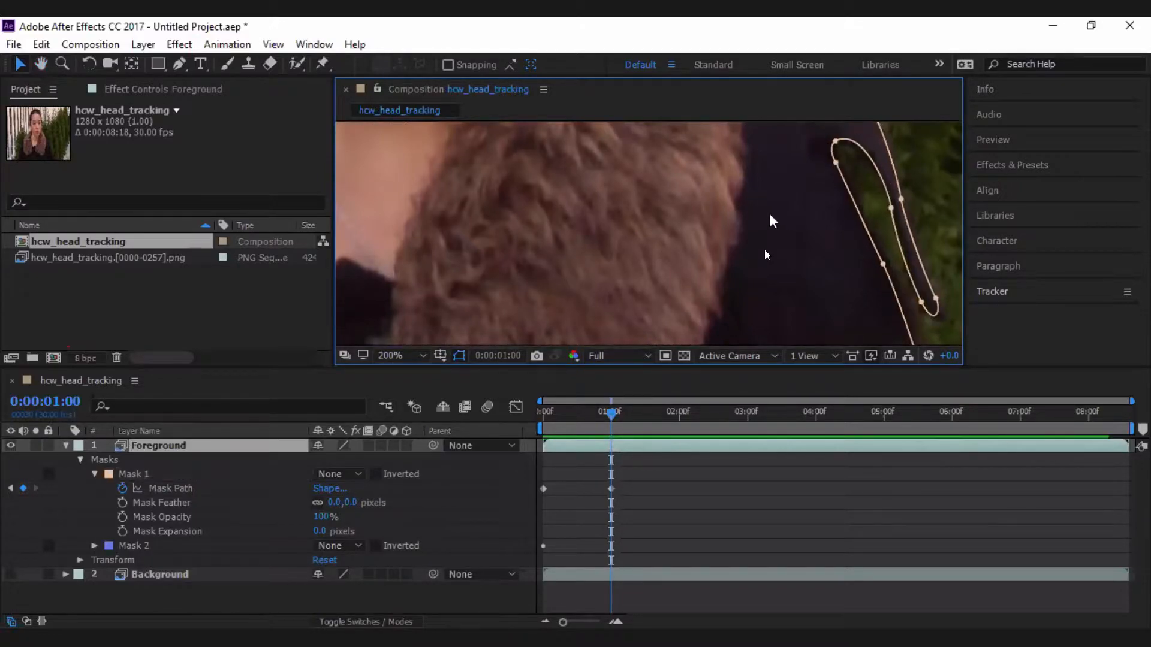
Align Mask 1's points on the lower right sleeve and bottom-right corner with the coat's edge.
key(comma)
key(space)
drag(762, 249, 750, 147)
drag(766, 231, 844, 354)
key(space)
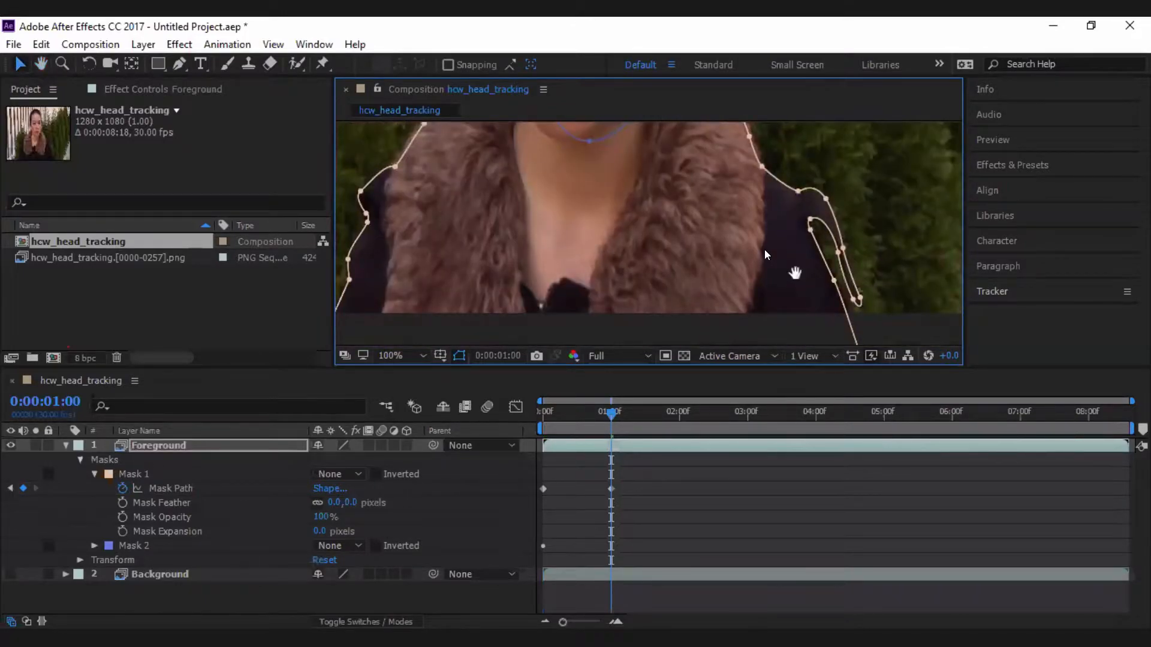
key(ctrl+z)
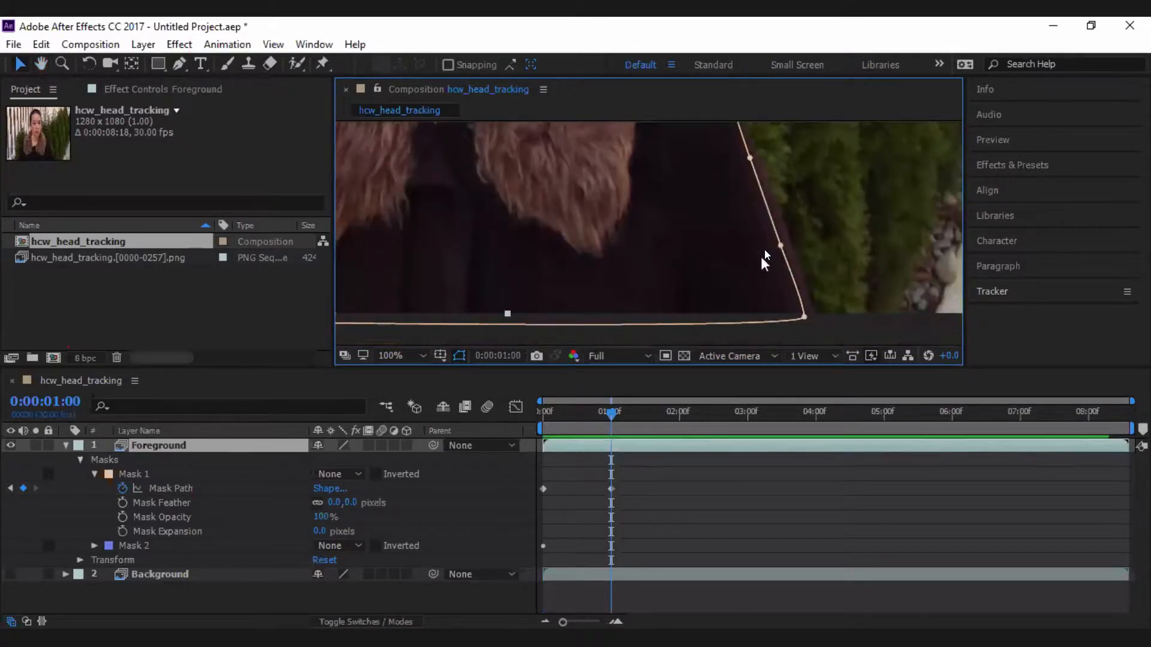
click(211, 477)
drag(847, 327, 787, 245)
scroll(789, 239, down, 1)
key(space)
drag(652, 260, 710, 350)
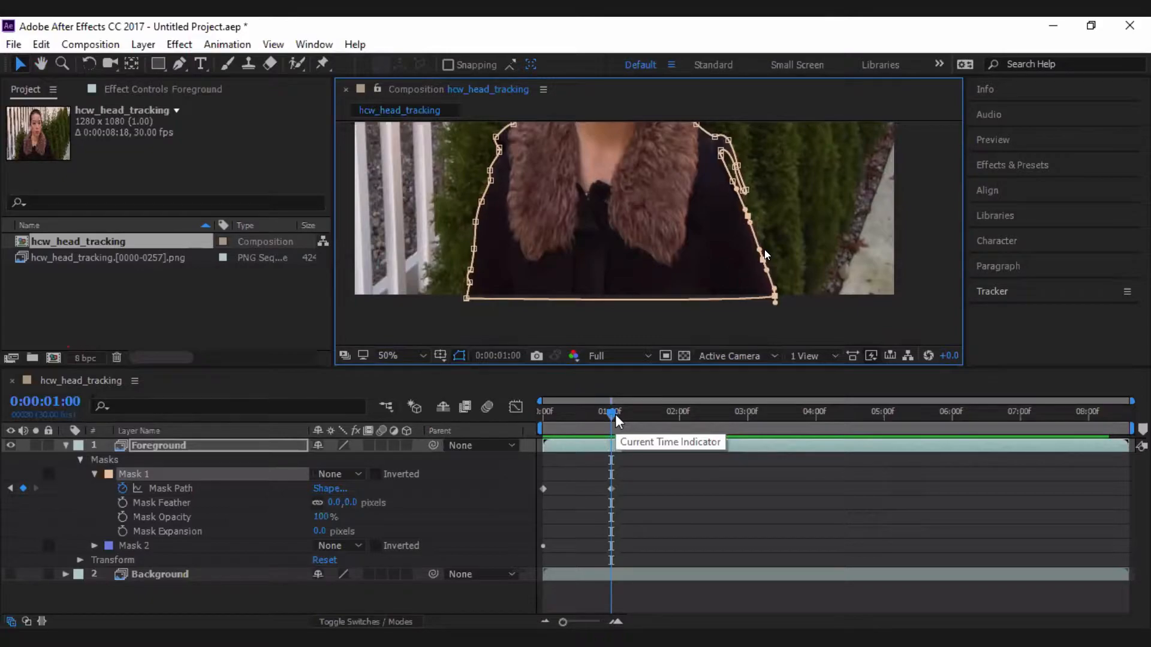
Move the current time to 0:00:00:16 and set Mask 1's blending mode to Add.
drag(614, 412, 579, 432)
click(349, 475)
click(354, 509)
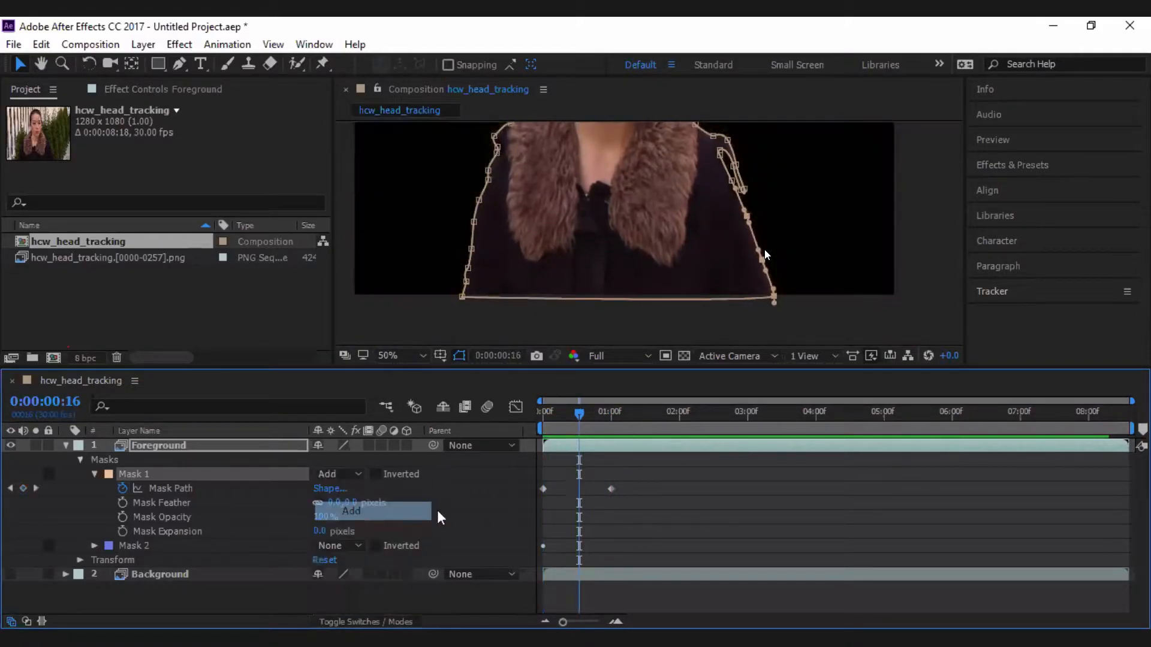
Preview the Mask 1 animation over the first second, examining the collar and coat edges at different magnifications.
drag(579, 419, 459, 418)
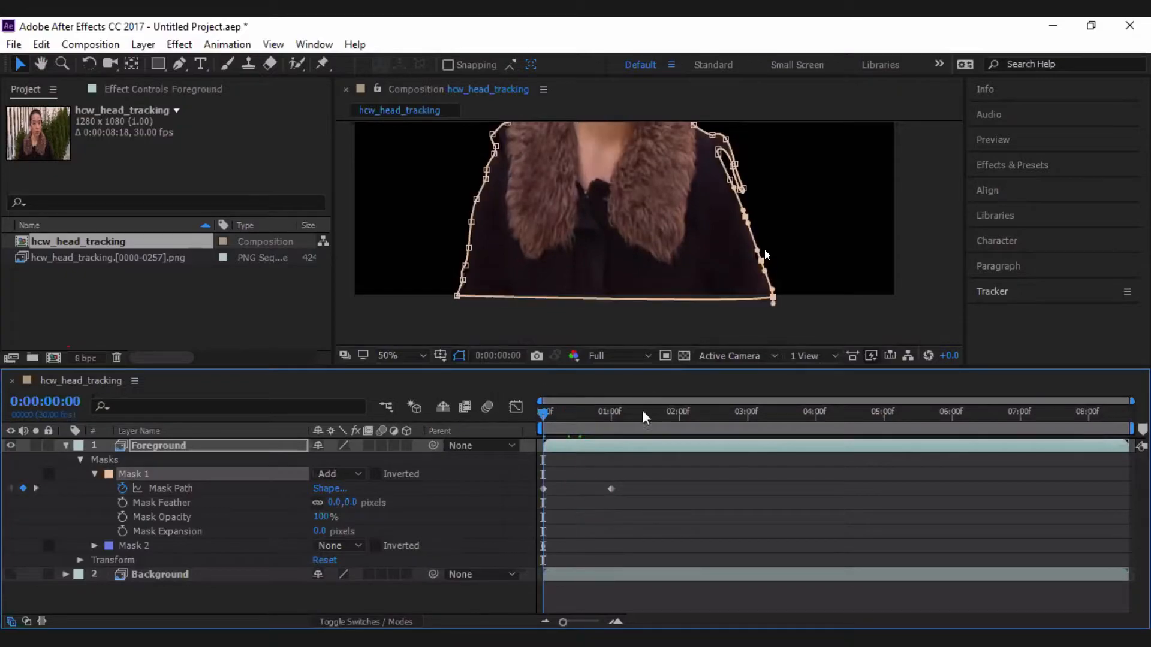
click(615, 411)
key(space)
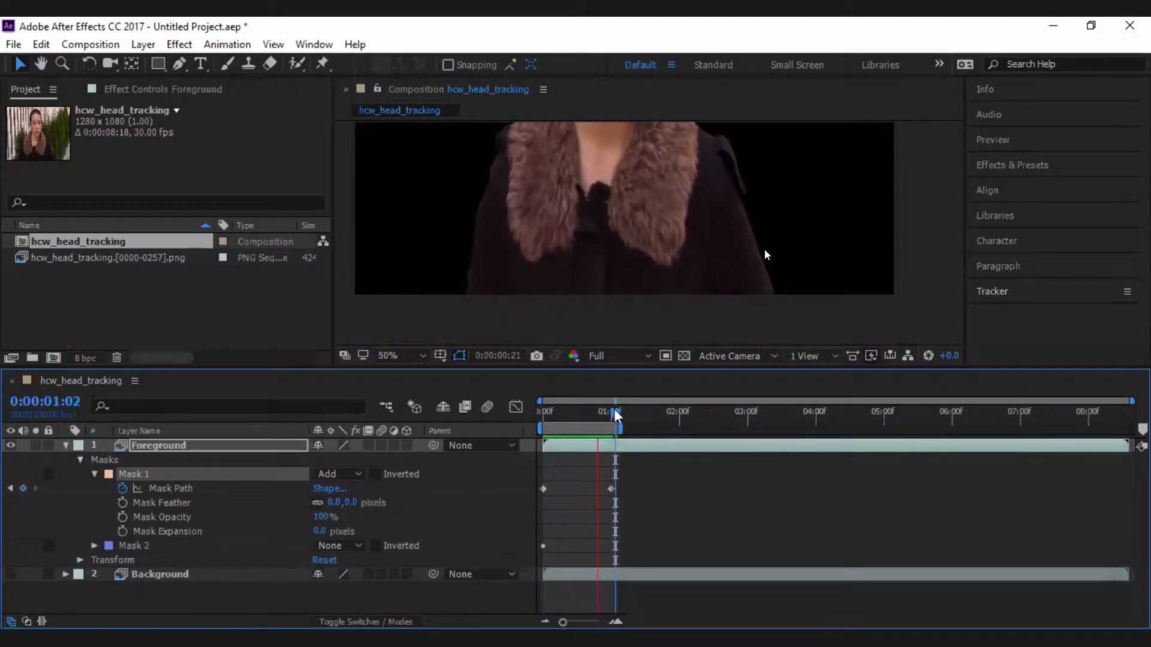
click(414, 355)
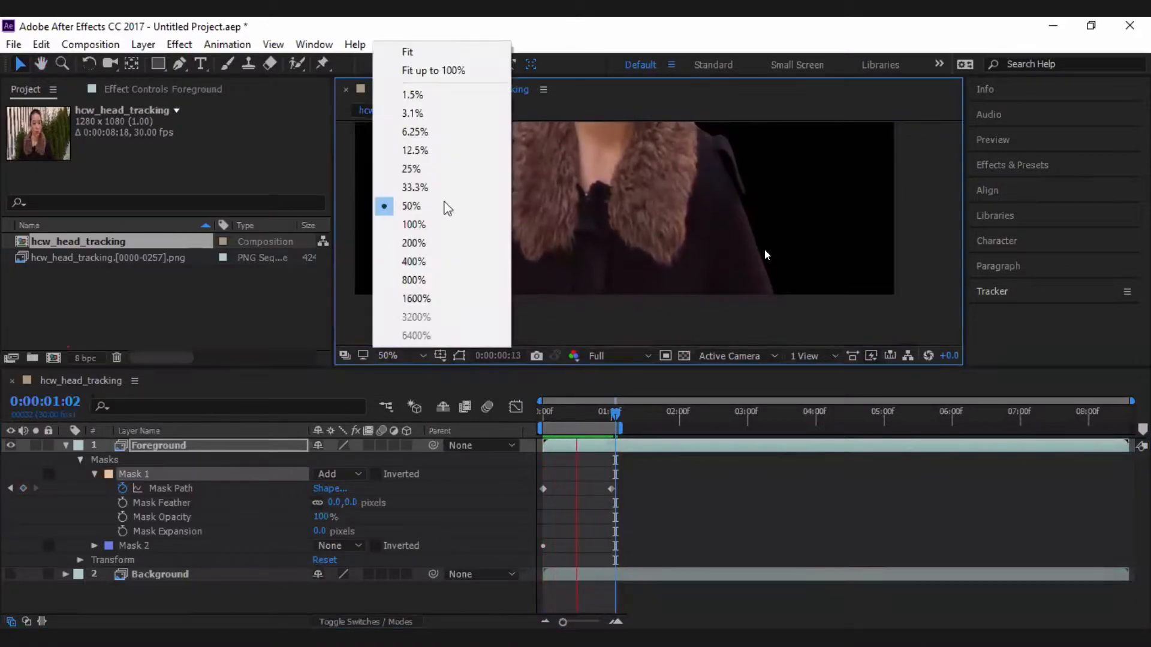
click(449, 71)
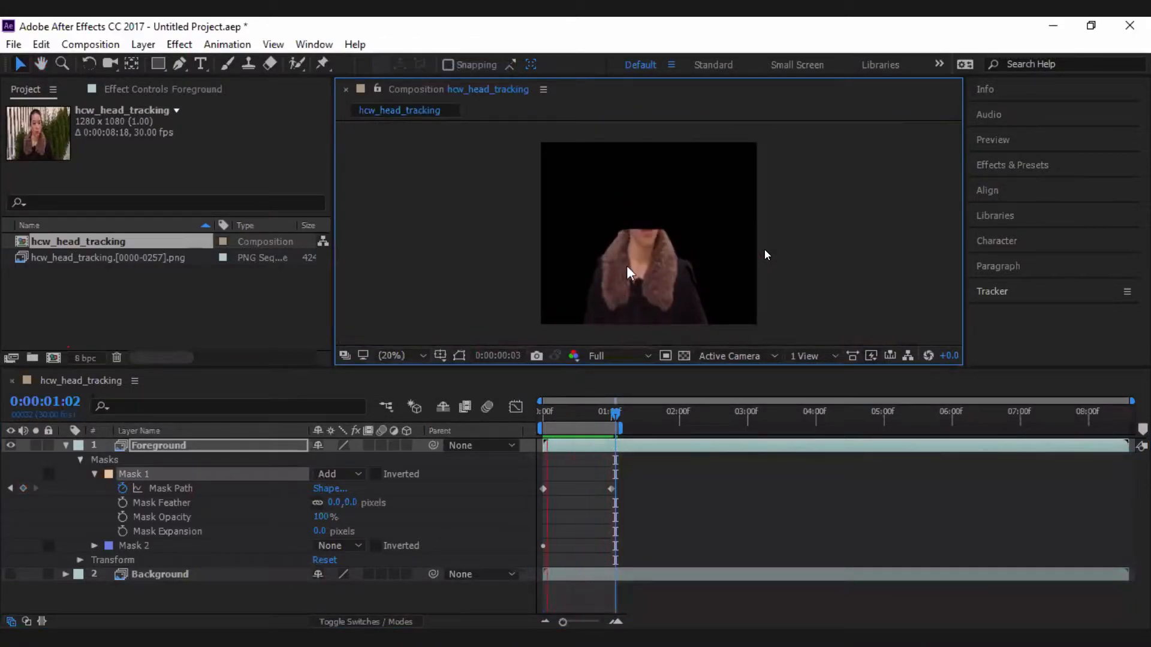
scroll(681, 294, up, 6)
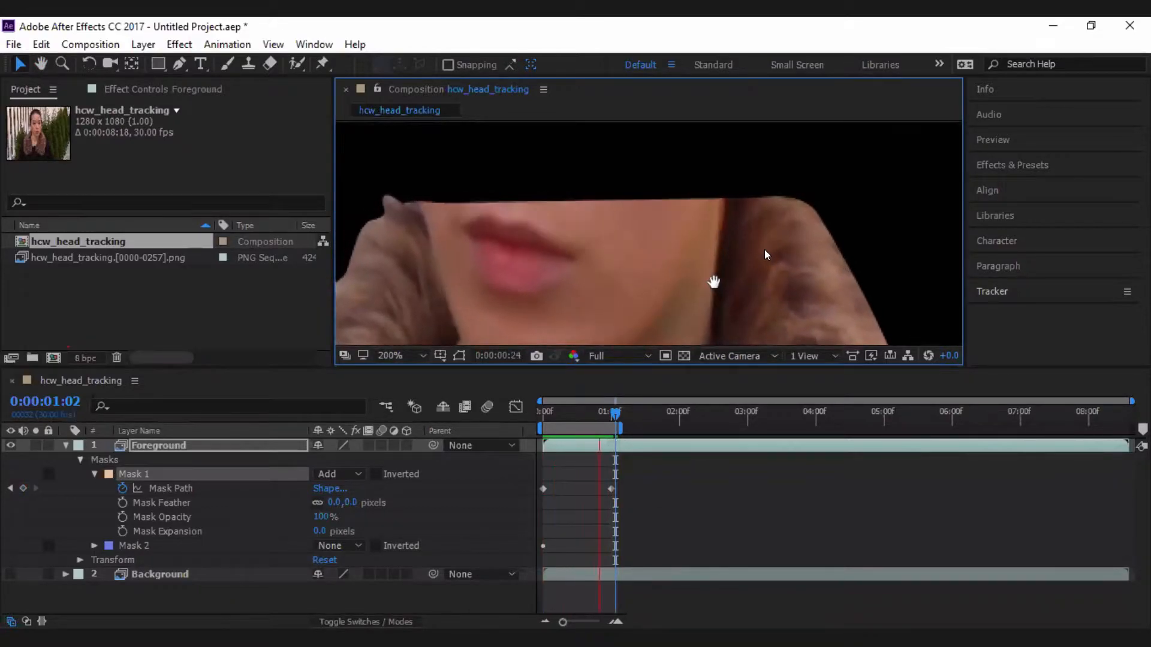
scroll(773, 252, down, 2)
scroll(779, 240, down, 2)
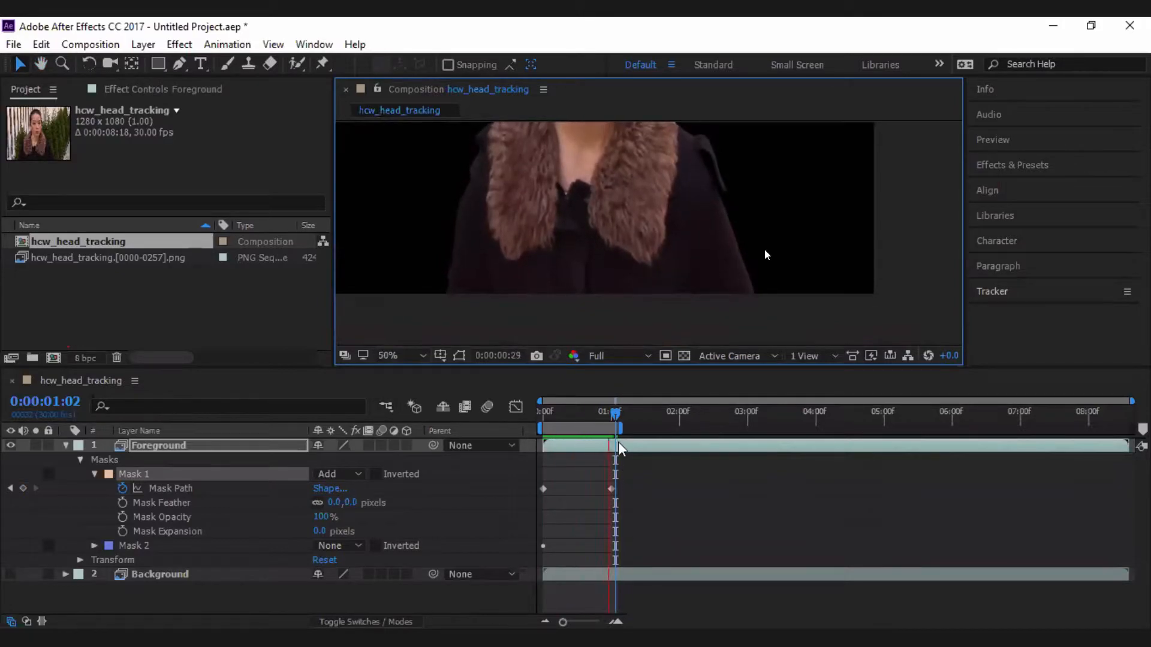
key(space)
Extend the work area's end past the two-second mark and move the current time to 0:00:02:00.
drag(627, 426, 706, 426)
drag(595, 412, 679, 415)
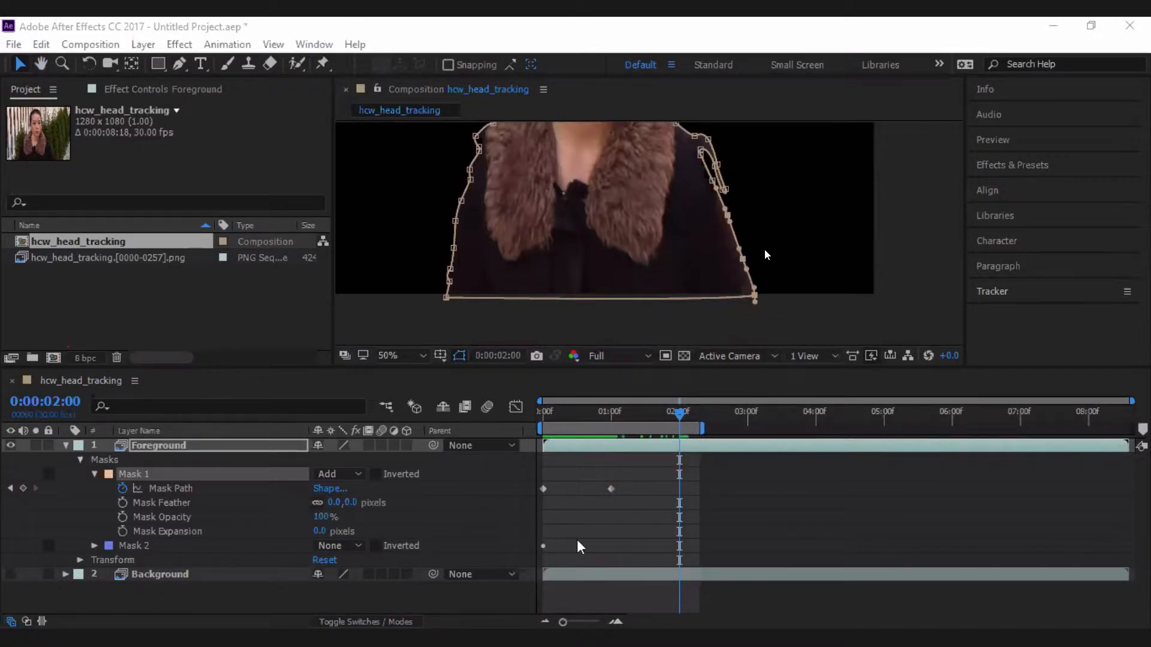
Try Mask 1 with the None blending mode at 0:00:02:00 to reveal the full footage around the coat.
drag(641, 414, 679, 412)
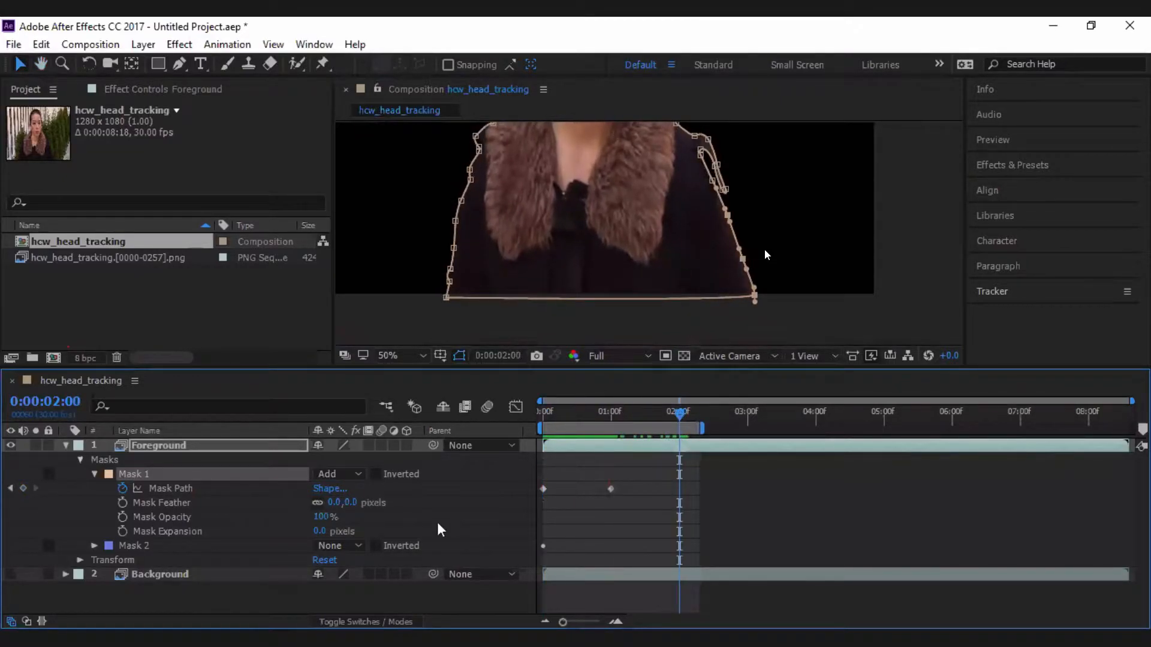
click(340, 475)
click(352, 490)
scroll(672, 228, up, 2)
scroll(673, 228, down, 4)
drag(664, 227, 671, 283)
scroll(658, 259, up, 1)
scroll(608, 234, down, 1)
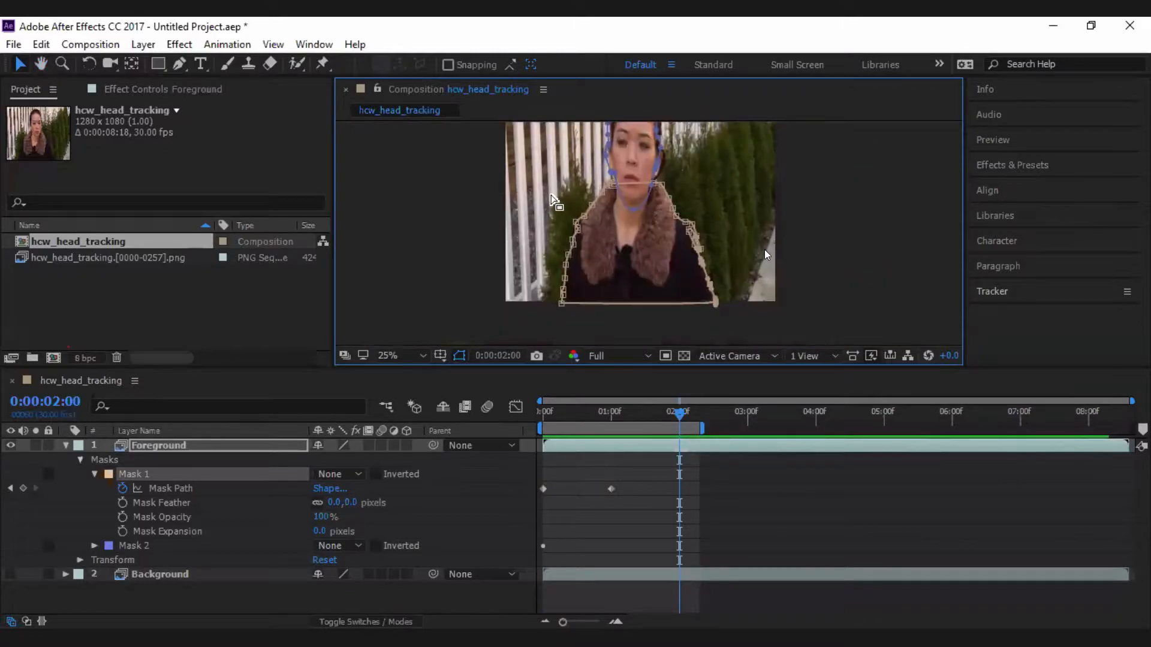
Select all of Mask 1's points around the coat, leaving Mask 2 out of the selection.
drag(526, 170, 743, 345)
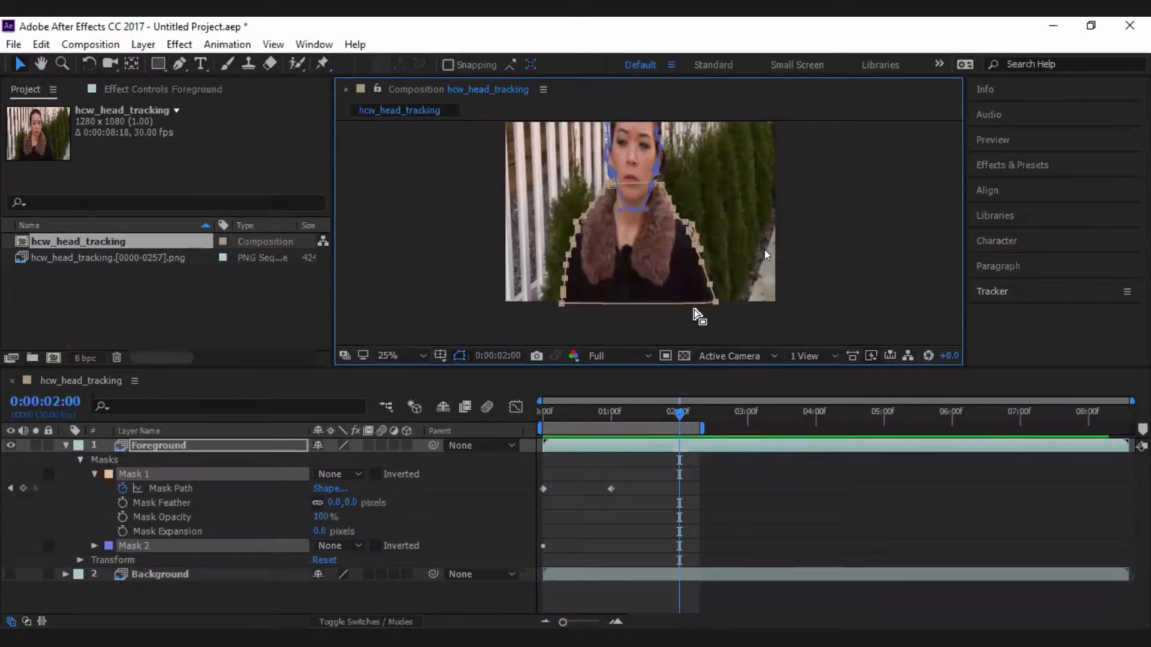
click(574, 462)
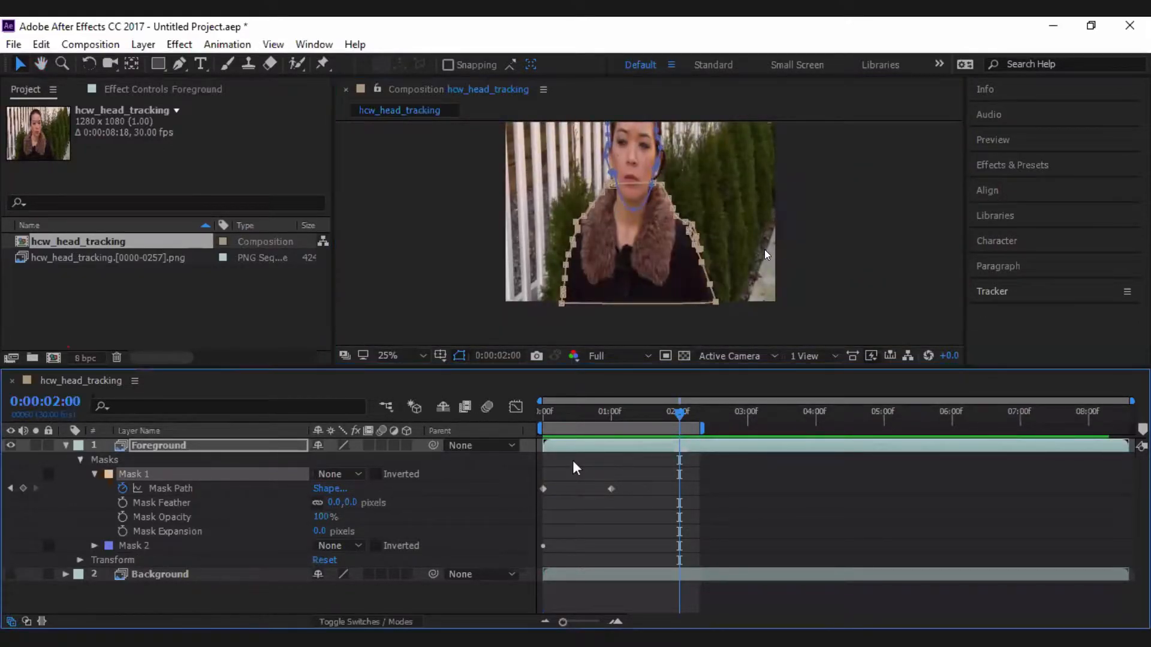
scroll(696, 288, up, 2)
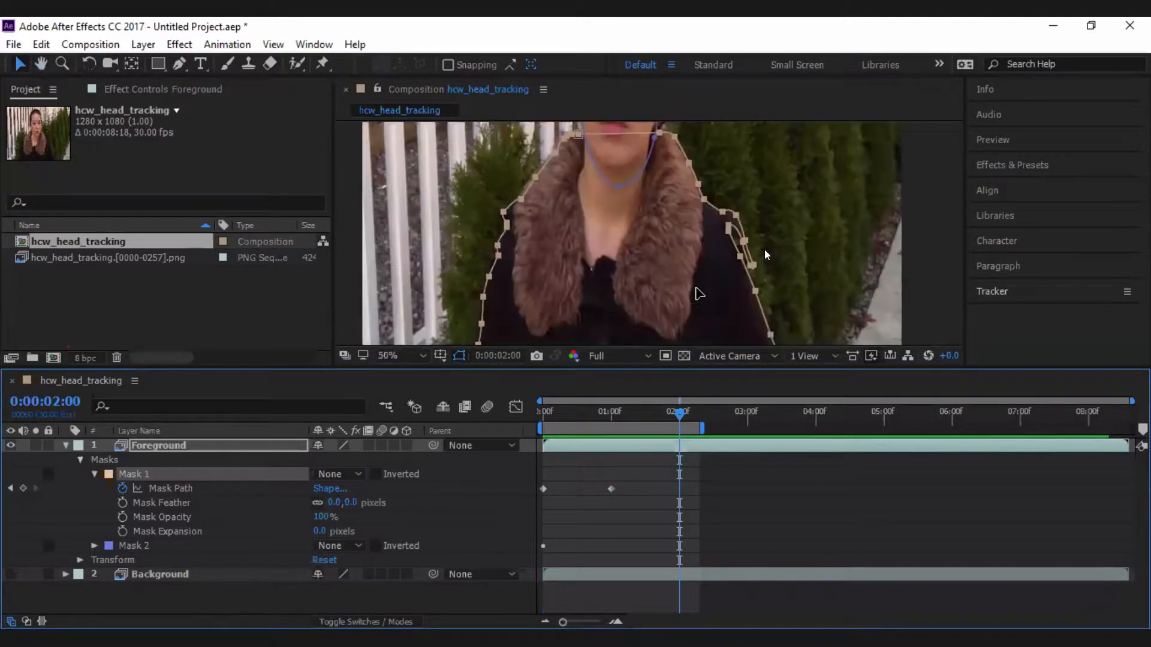
scroll(512, 266, up, 2)
scroll(465, 223, down, 1)
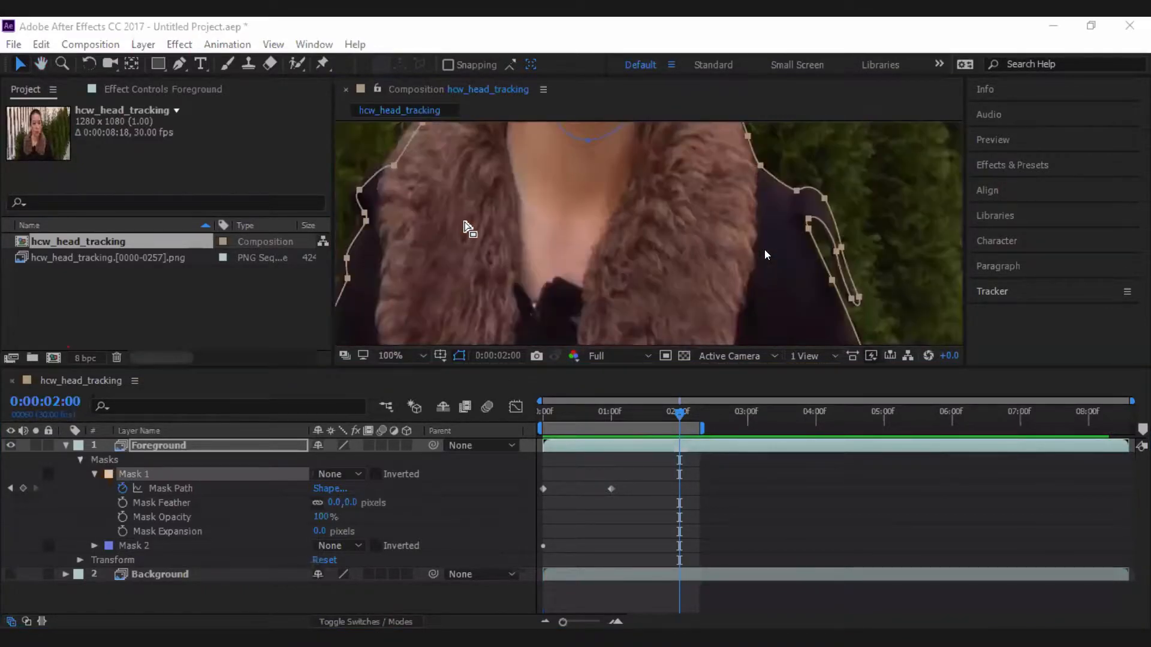
click(650, 183)
scroll(811, 196, up, 1)
scroll(812, 196, down, 2)
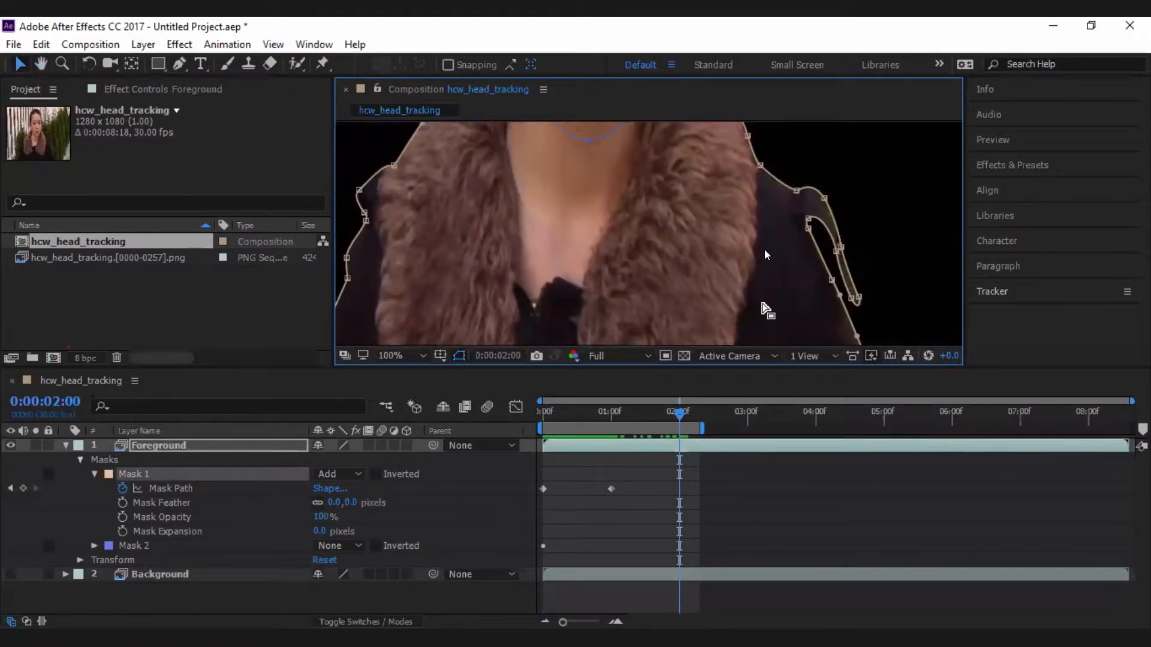
Select every point of Mask 1 only and nudge the whole path slightly left at 0:00:02:00.
scroll(743, 263, down, 4)
drag(509, 179, 757, 322)
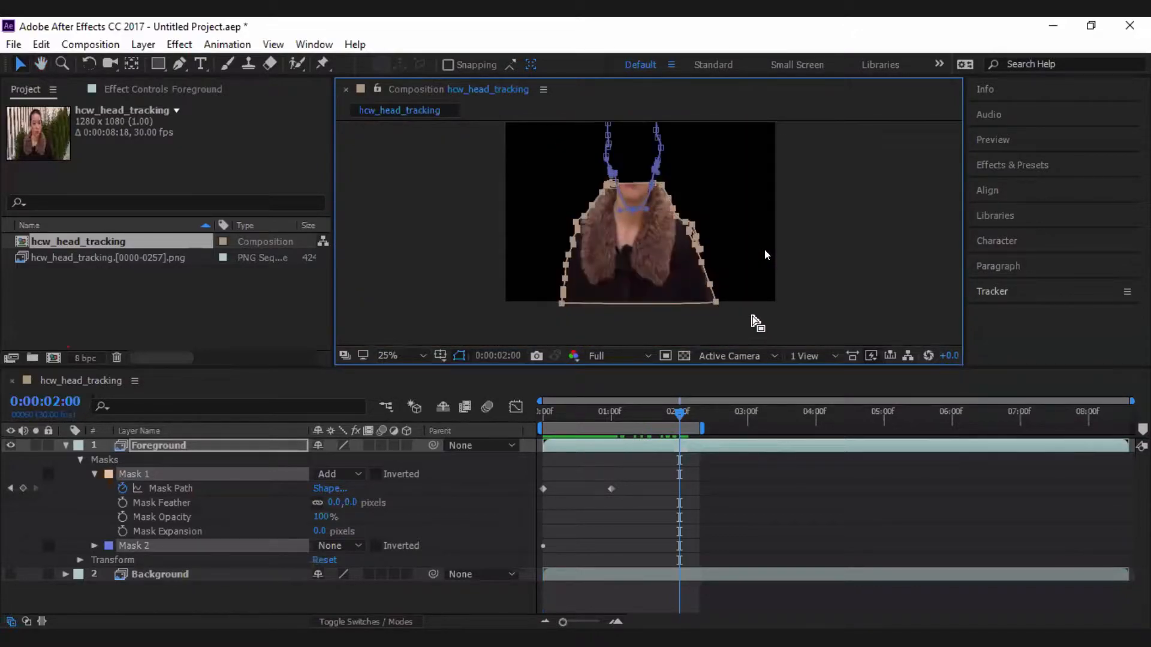
click(181, 546)
scroll(731, 228, up, 4)
scroll(731, 228, up, 2)
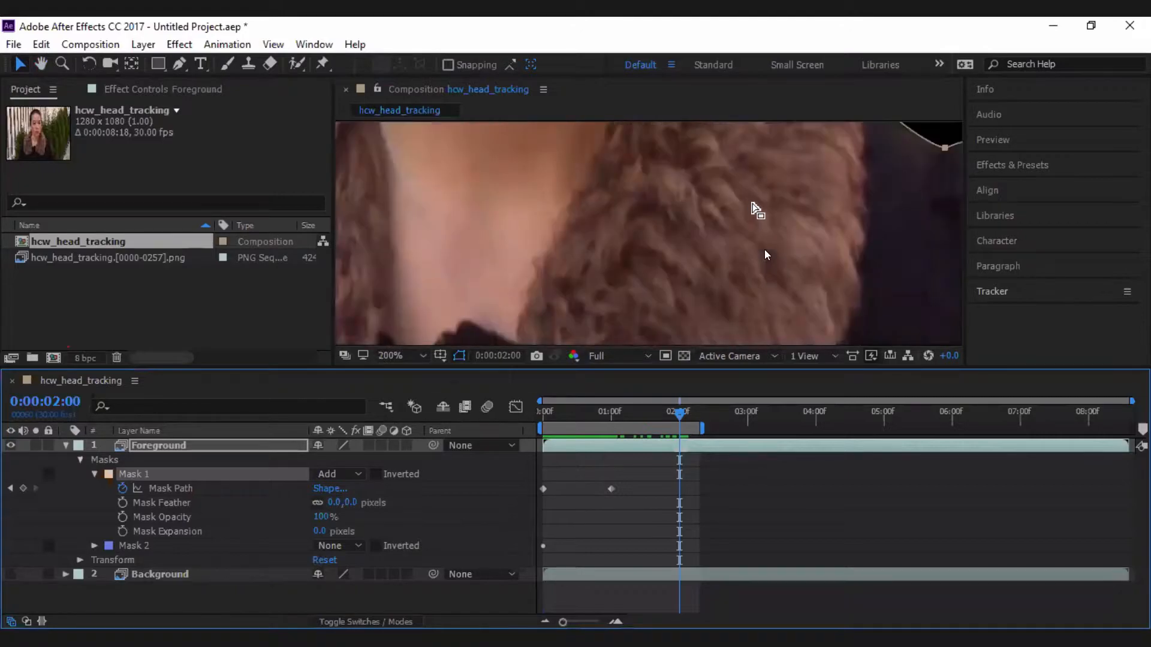
scroll(856, 230, down, 2)
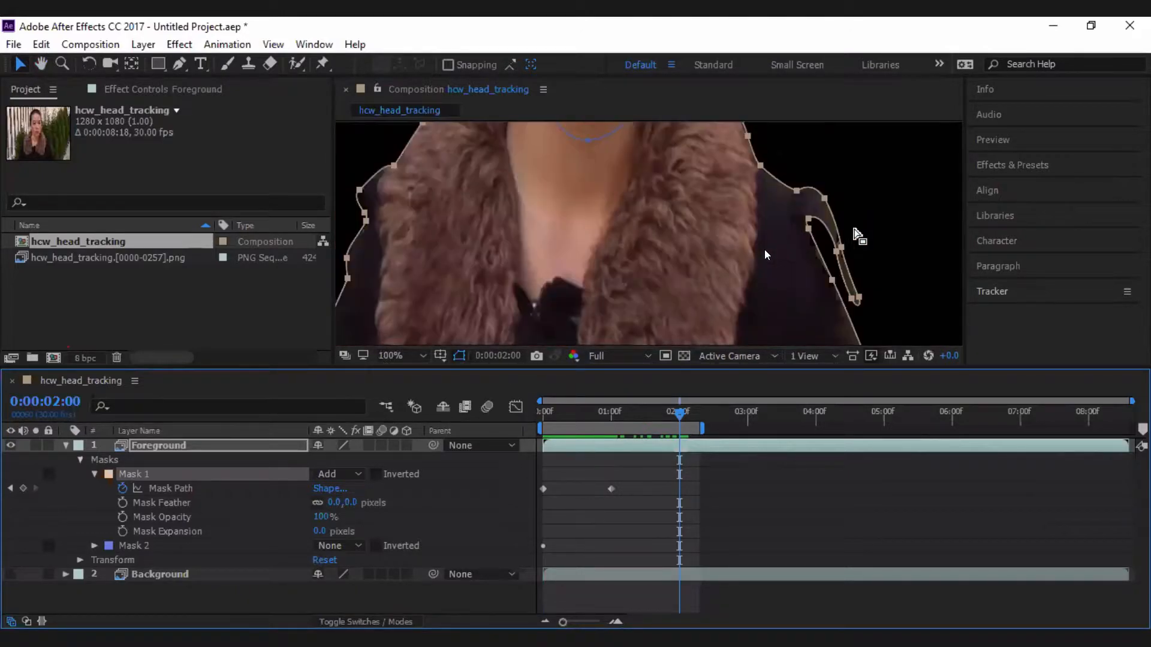
key(Left)
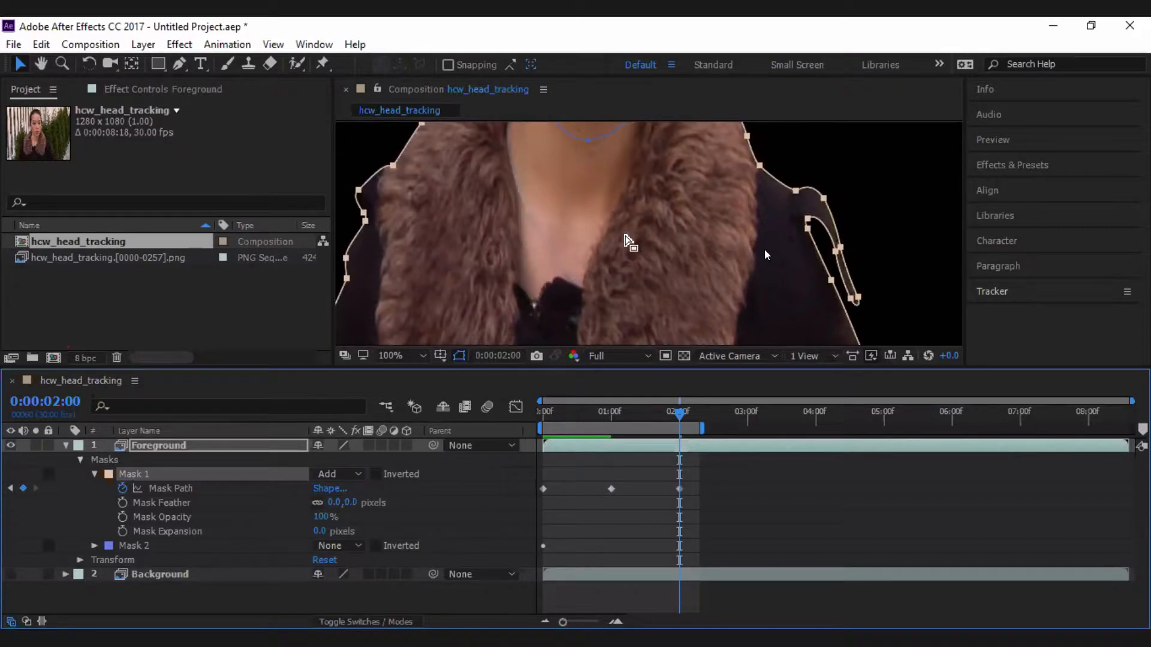
Extend the work area's end to just before the five-second mark and move the current time to 0:00:03:00.
scroll(630, 243, down, 2)
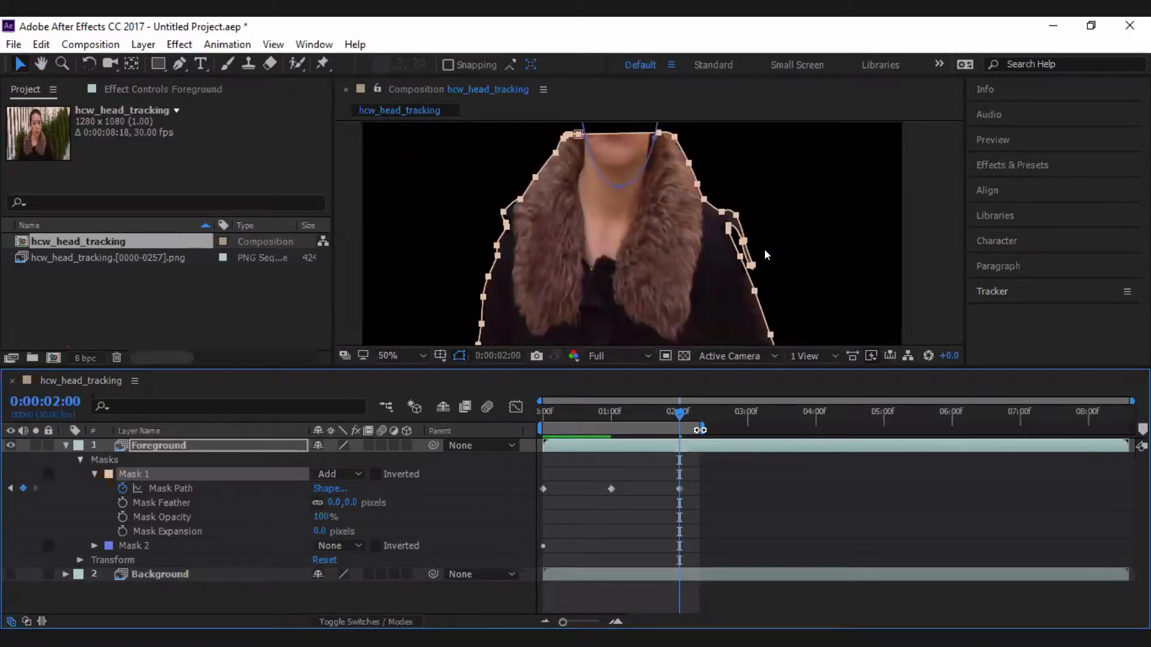
drag(705, 432, 876, 430)
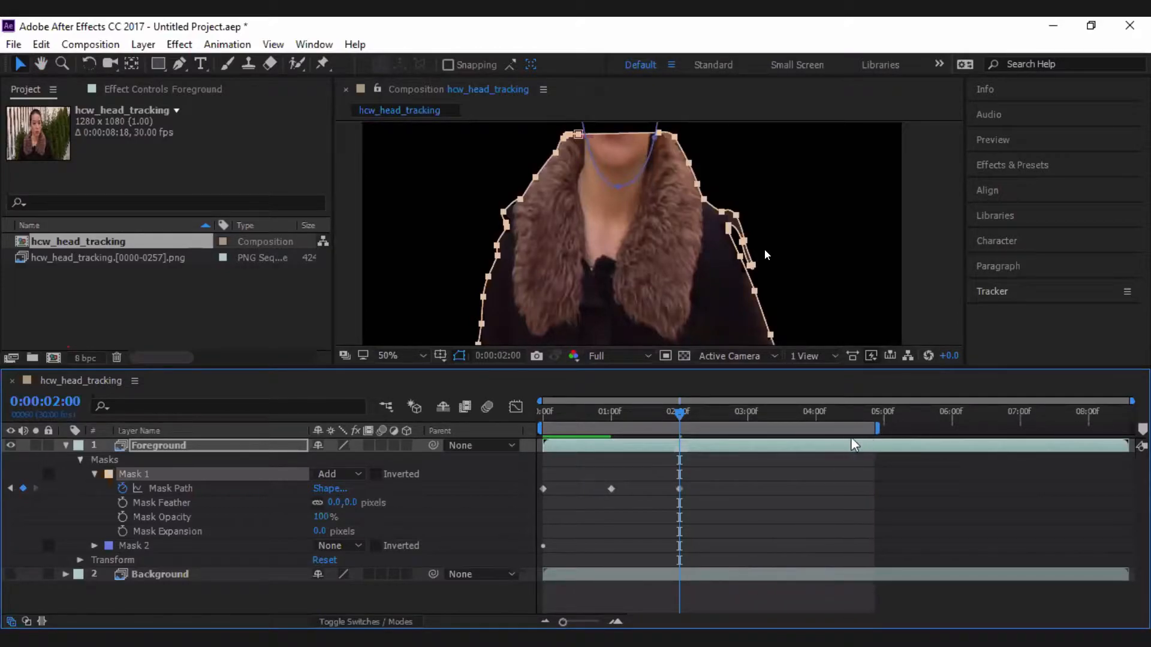
click(746, 415)
Set Mask 1's blending mode to None and nudge the whole path up to match the shoulders at 0:00:03:00.
click(339, 474)
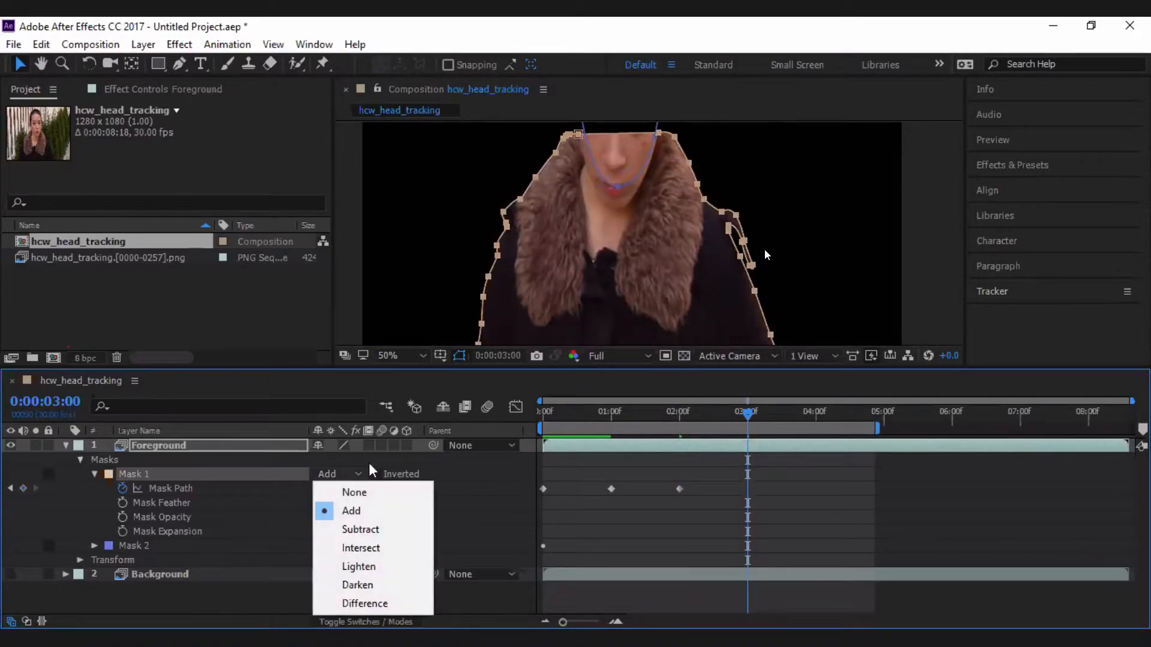
click(359, 492)
scroll(742, 236, up, 2)
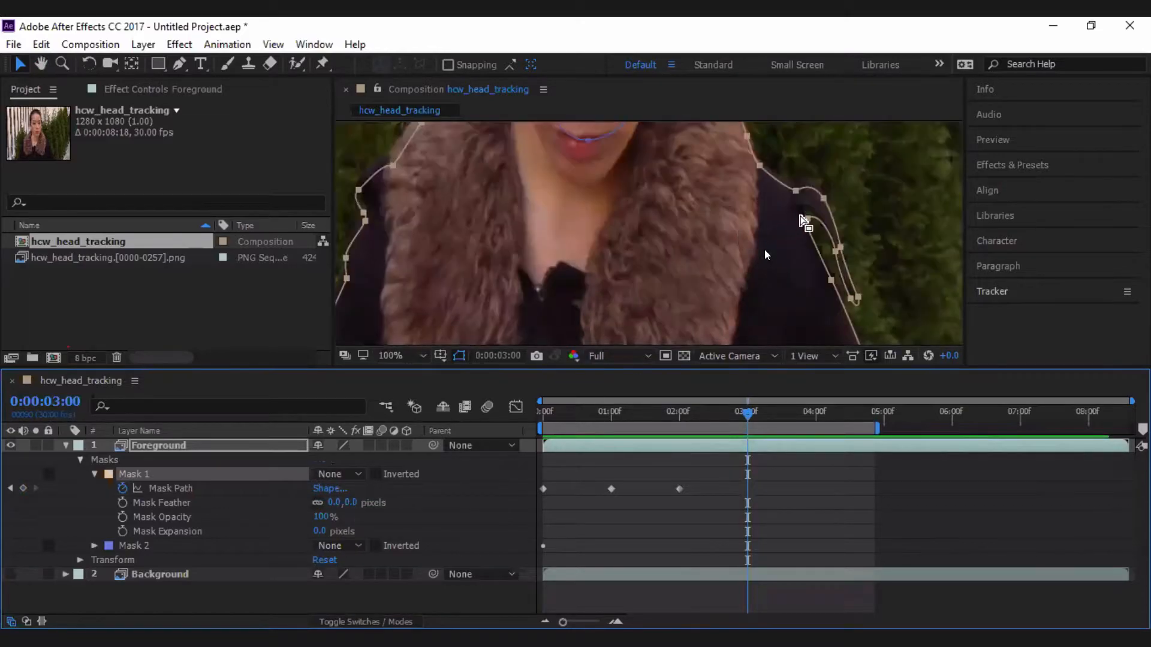
scroll(860, 240, down, 1)
key(Up)
key(Up)
key(Up)
key(Up)
key(Up)
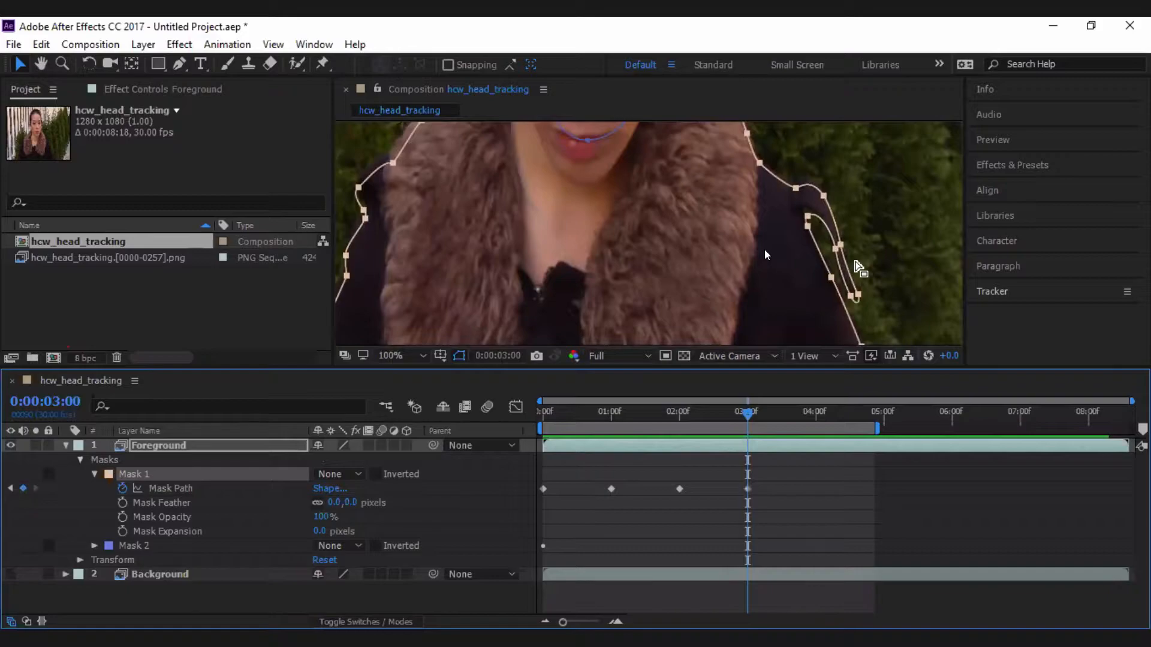
key(Up)
key(Up)
key(Up)
key(Up)
key(Up)
key(Up)
key(Up)
key(Up)
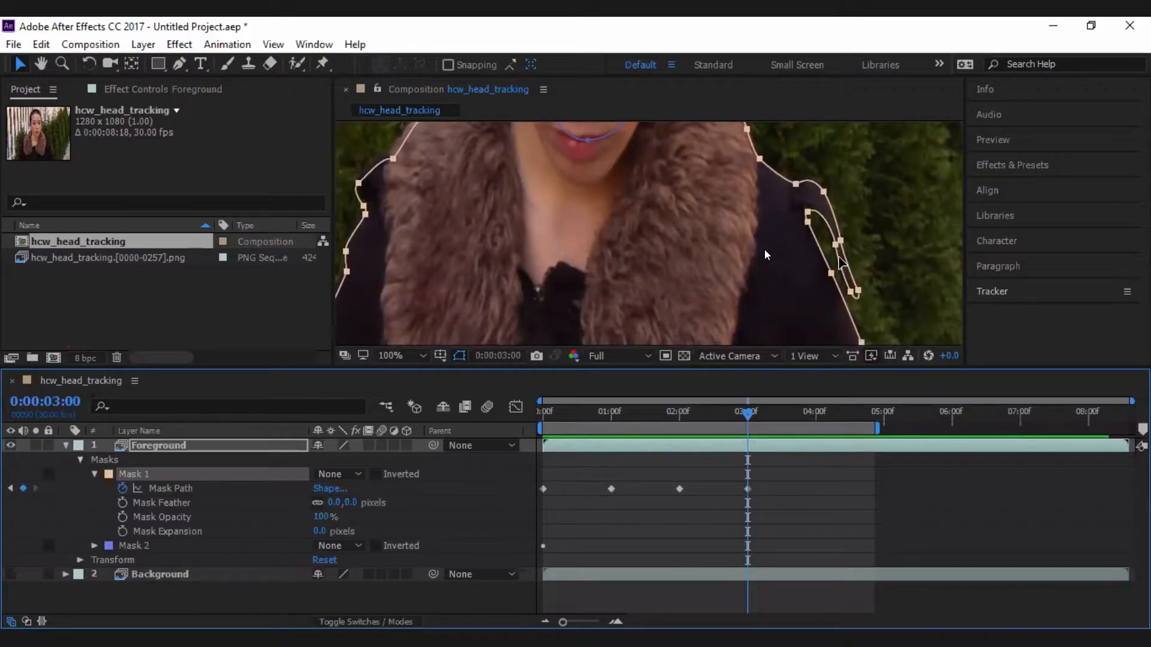
Move Mask 1's two bottom corner points down below the lower edge of the footage.
scroll(833, 234, down, 4)
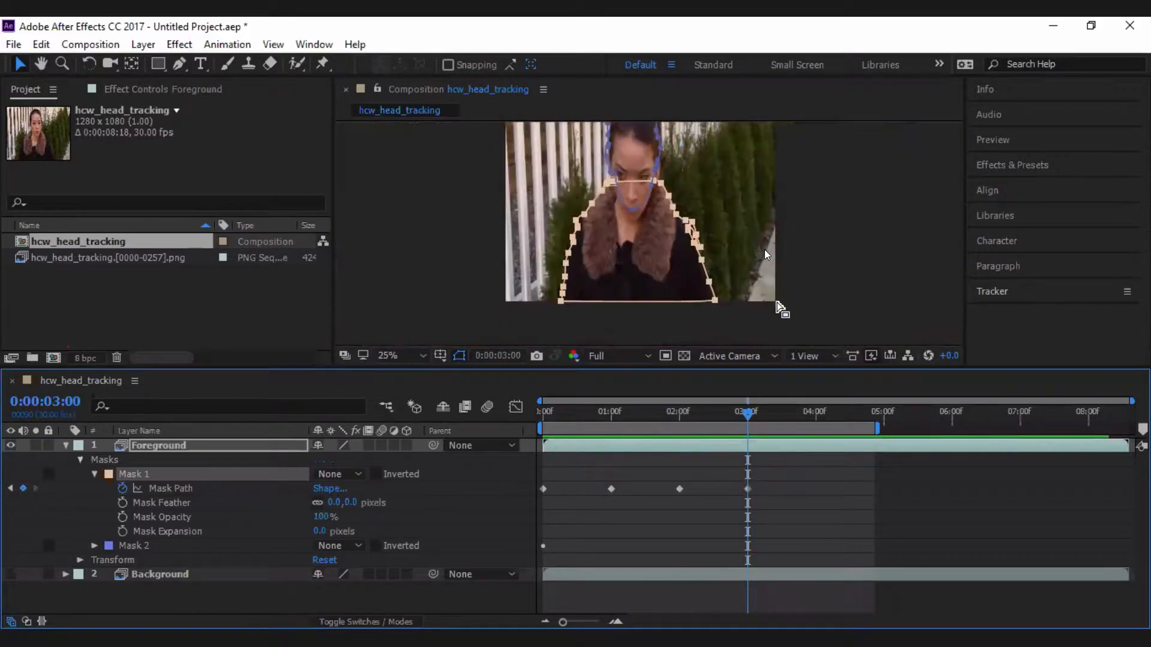
scroll(719, 309, up, 2)
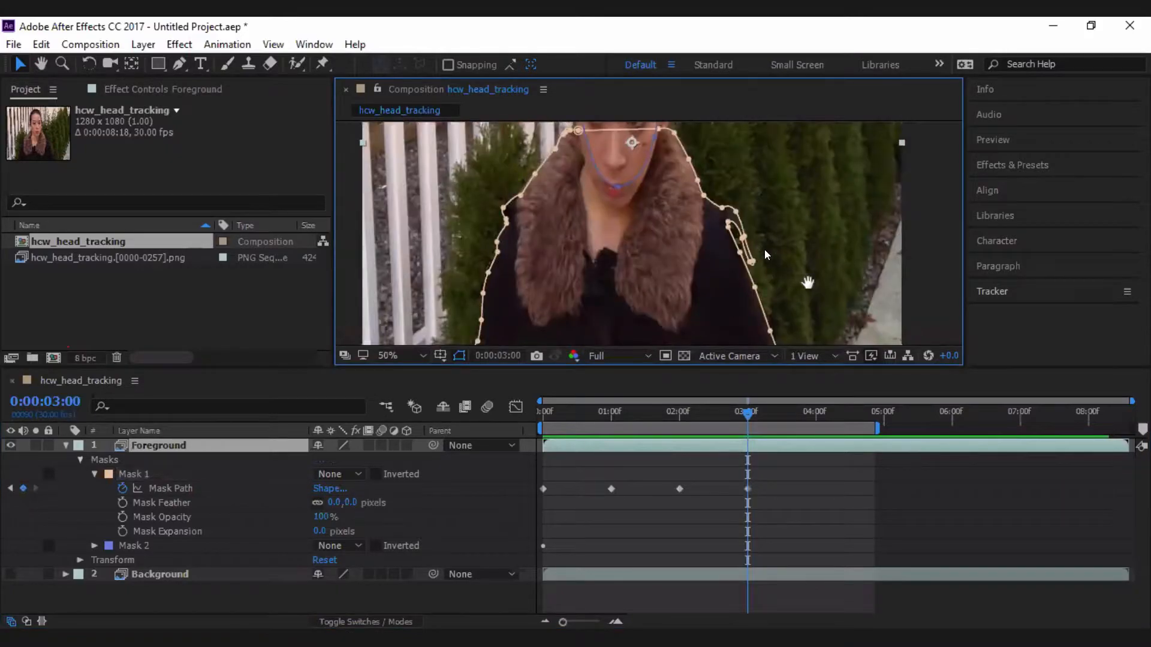
drag(808, 282, 786, 100)
scroll(764, 174, up, 1)
drag(769, 250, 752, 293)
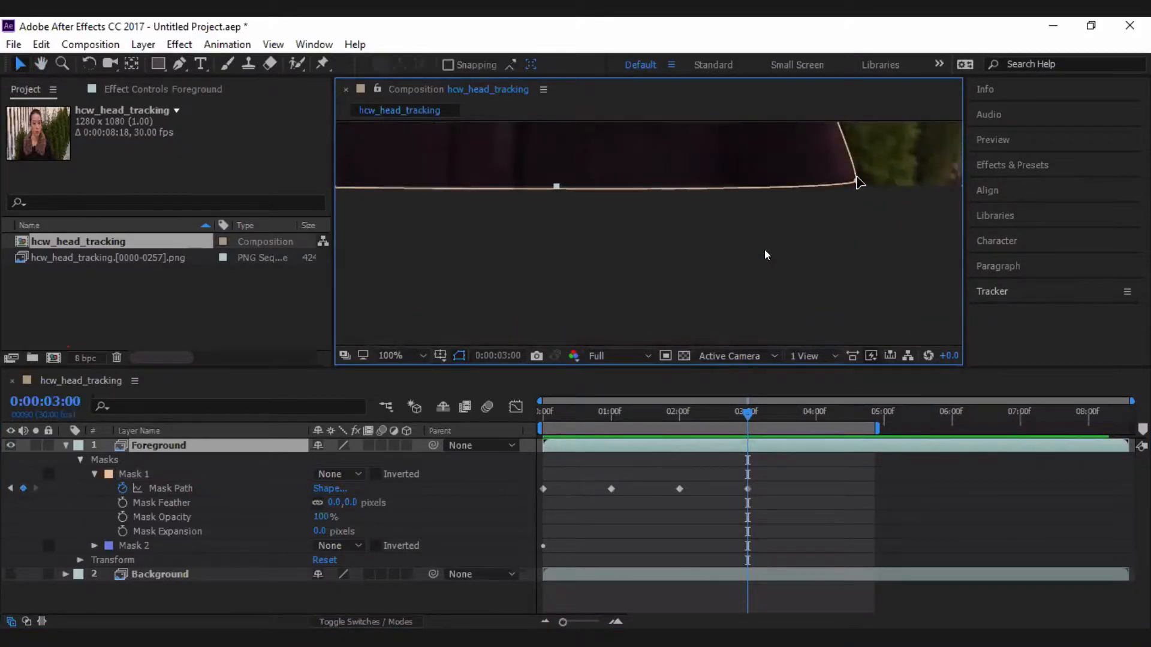
drag(856, 178, 858, 204)
drag(687, 244, 904, 262)
drag(468, 204, 463, 219)
Examine Mask 1's outline along the sleeves, shoulders and collar at 0:00:03:00.
drag(531, 247, 563, 352)
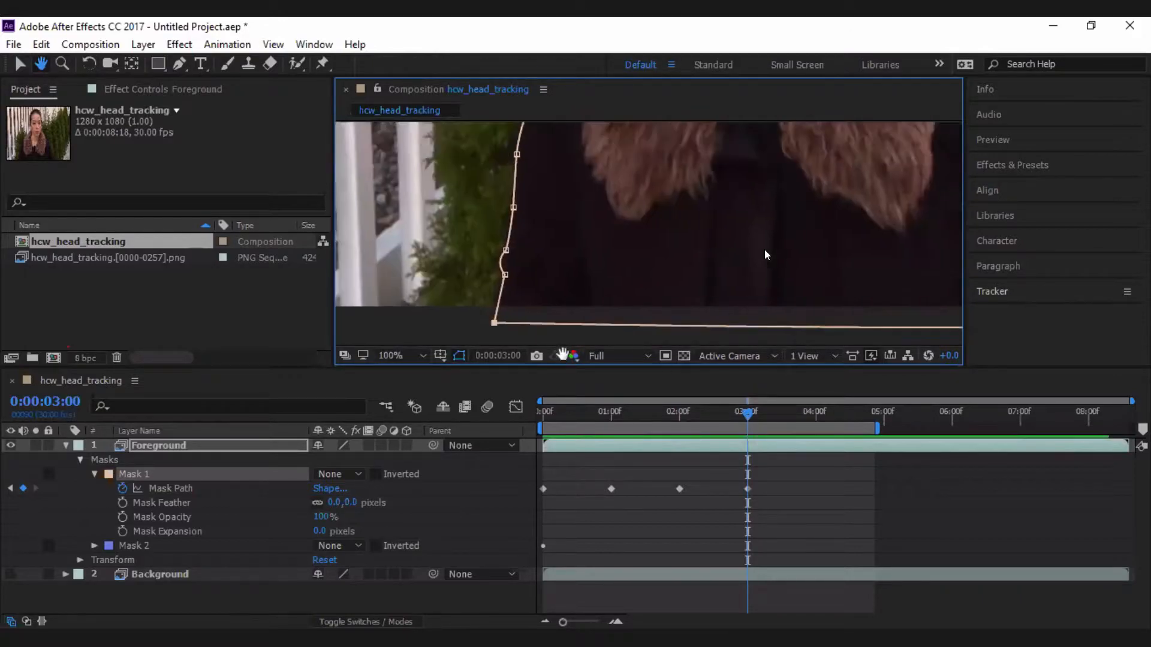
drag(589, 233, 593, 314)
drag(549, 132, 571, 210)
drag(627, 172, 598, 264)
drag(773, 129, 731, 215)
drag(816, 280, 792, 211)
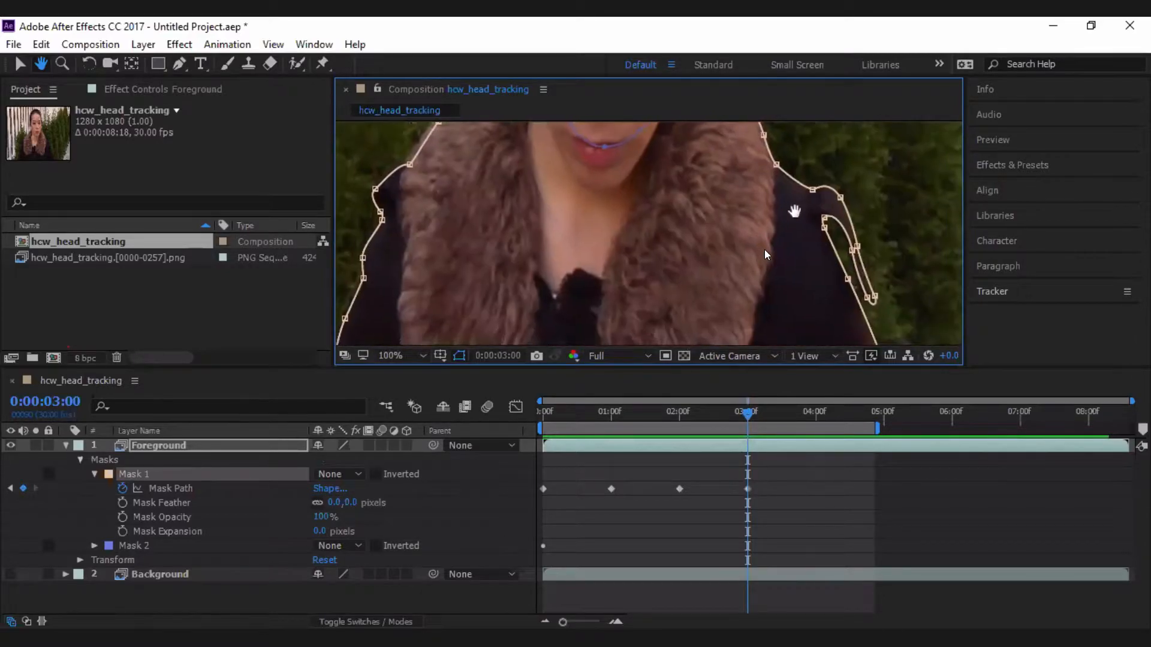
drag(772, 304, 719, 193)
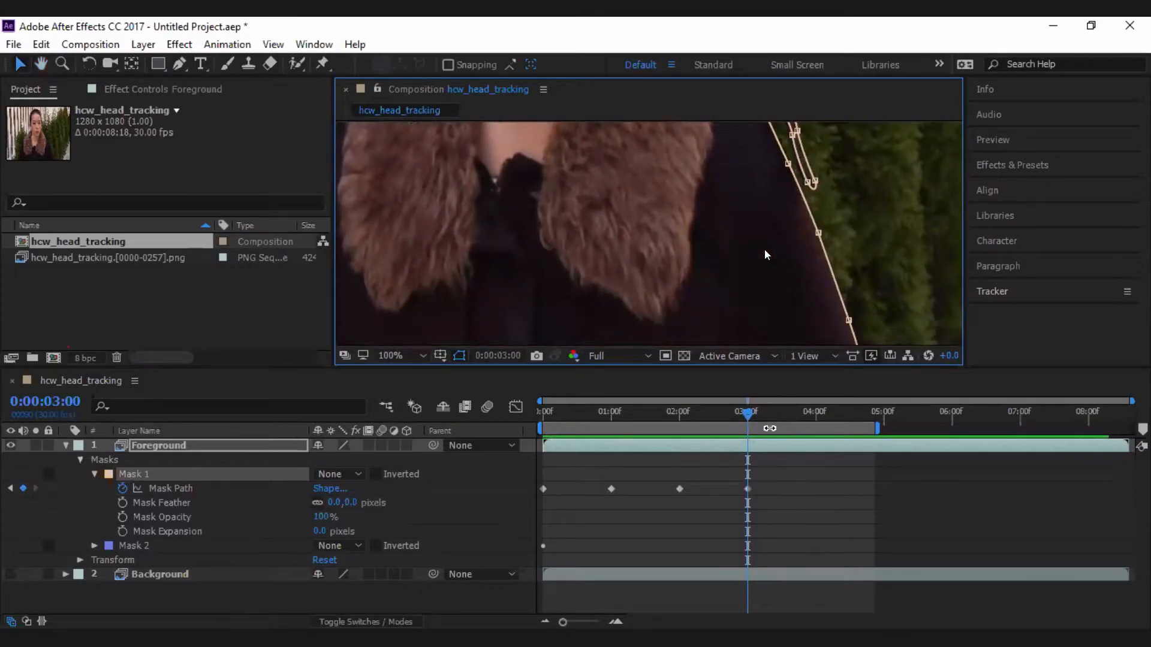
Move the current time to 0:00:04:00 and select all points of Mask 1 without Mask 2.
click(816, 416)
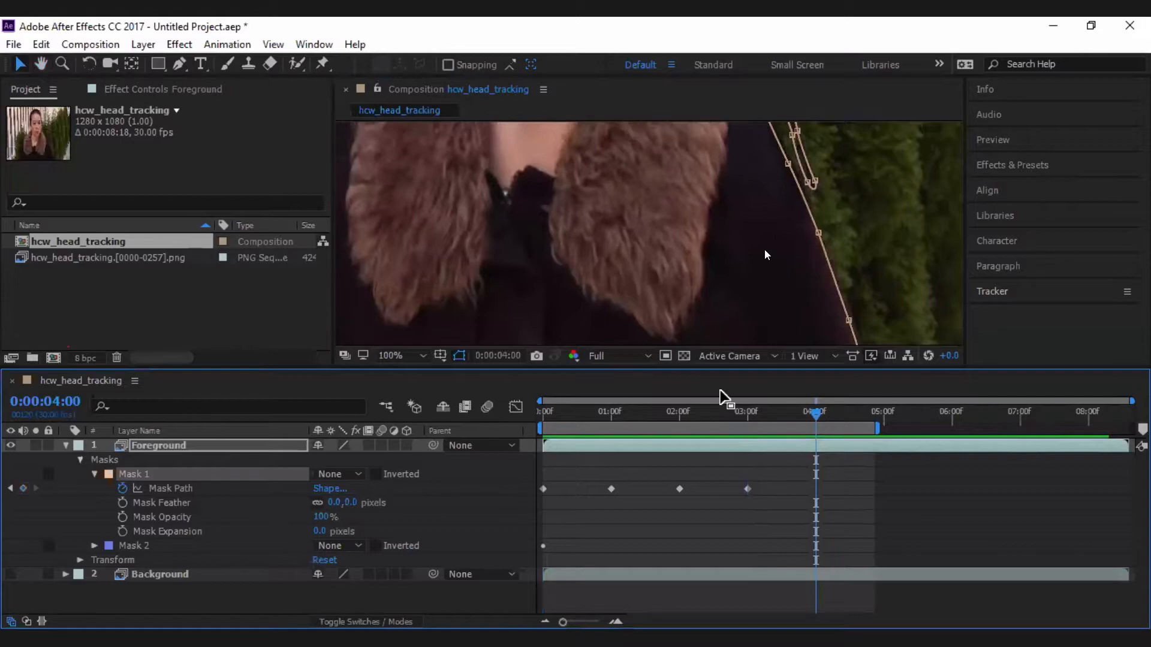
scroll(659, 239, down, 4)
drag(530, 303, 735, 144)
scroll(652, 281, up, 1)
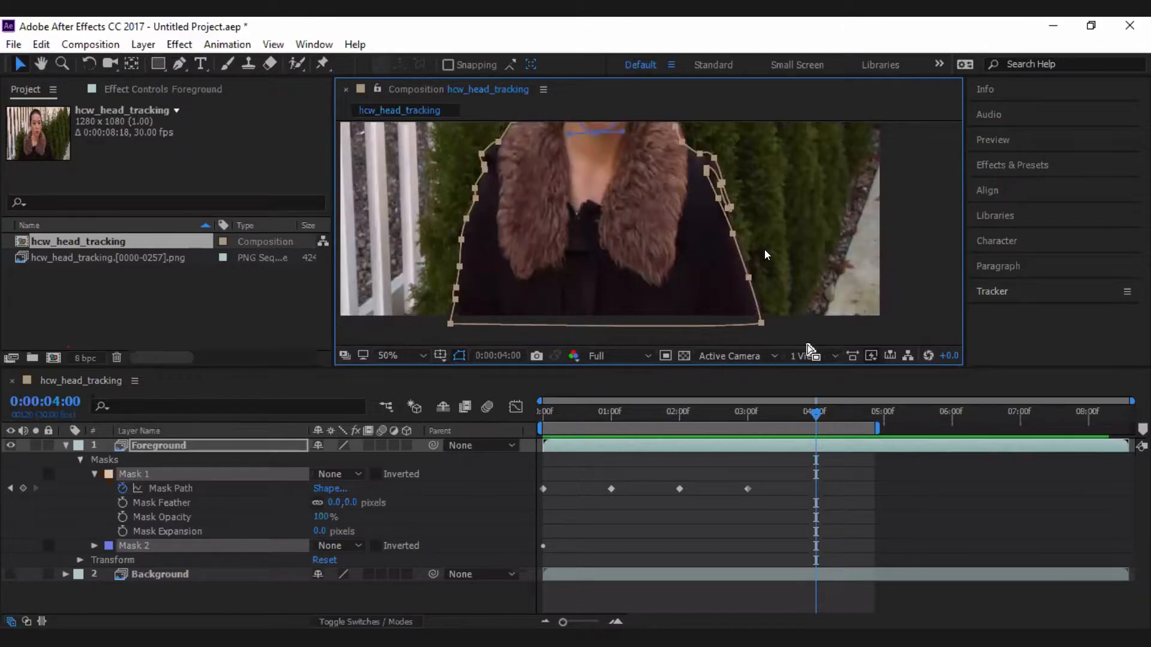
click(233, 549)
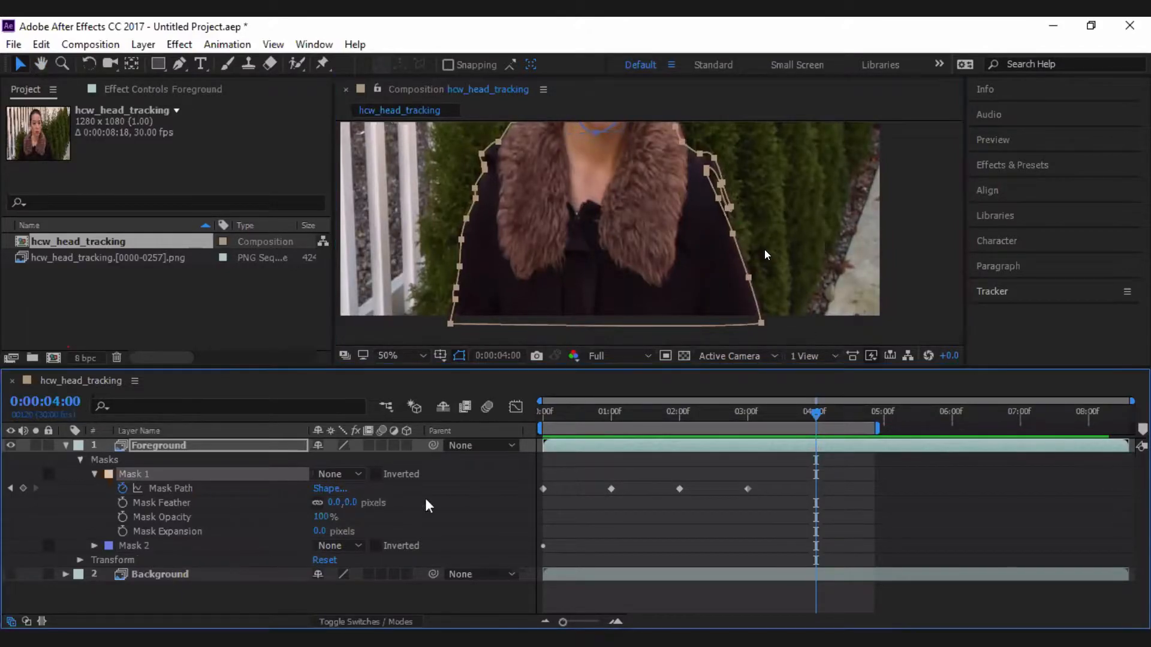
Nudge the whole Mask 1 path down and to the right to match the coat's shoulder and sleeve gap at 0:00:04:00.
key(period)
drag(727, 247, 678, 328)
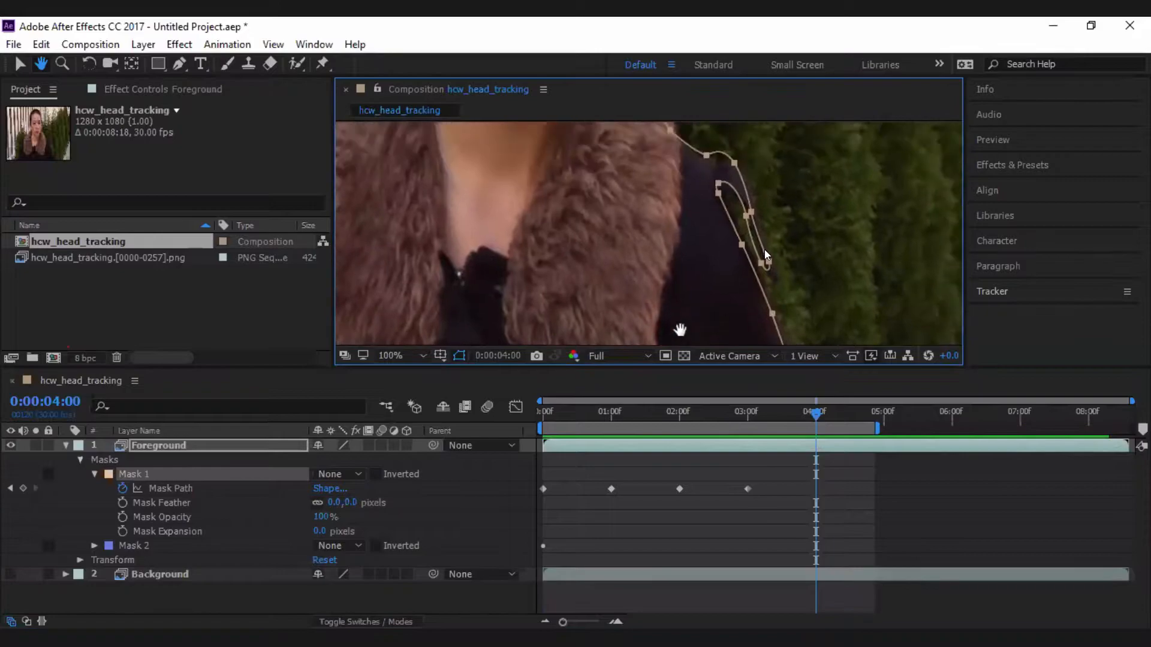
scroll(712, 207, up, 1)
key(Down)
key(Down)
key(Down)
key(Down)
key(Down)
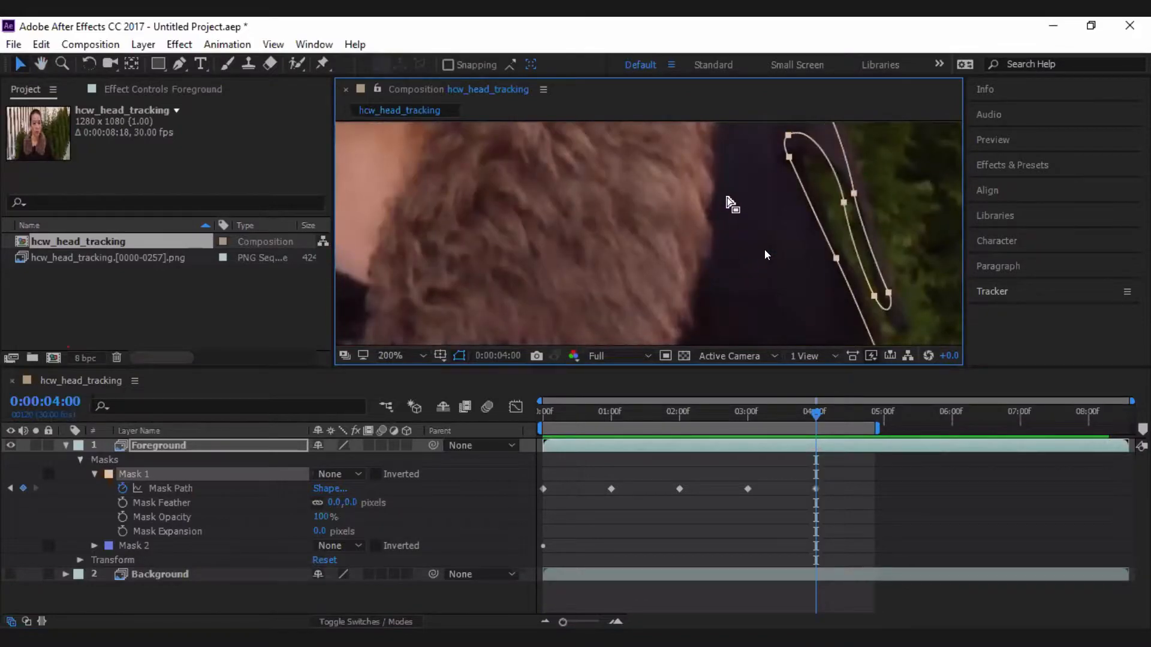
key(Down)
key(Down)
key(Down)
key(Down)
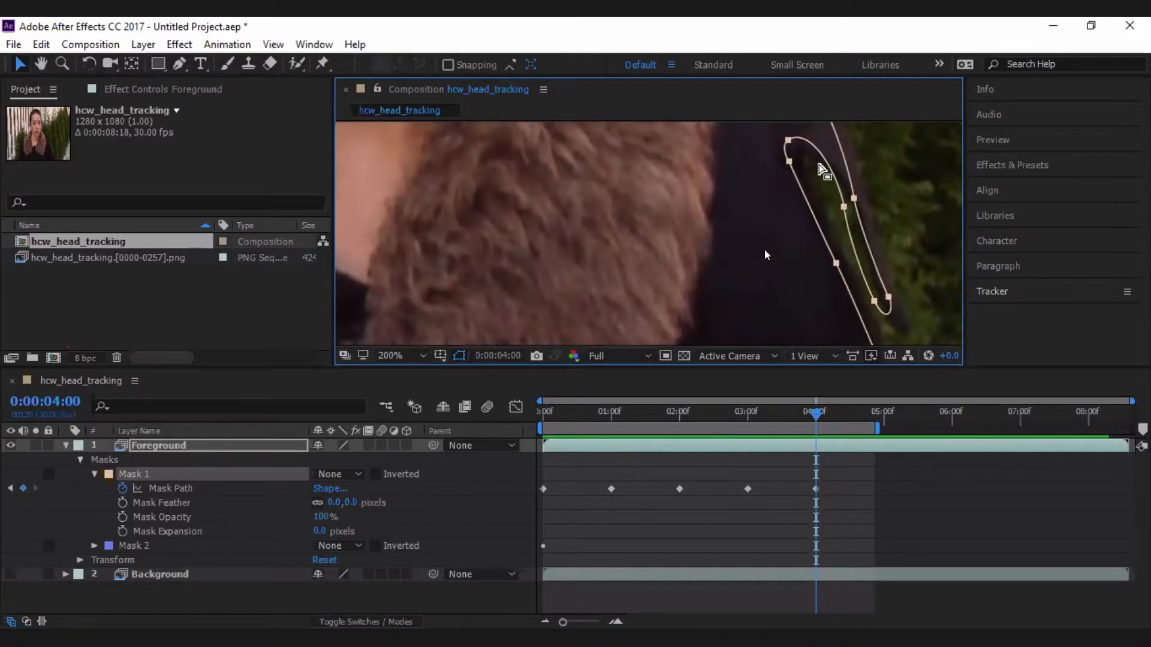
key(Down)
key(Down)
key(Right)
key(Right)
key(Right)
key(Right)
key(Right)
key(Right)
key(Right)
key(Right)
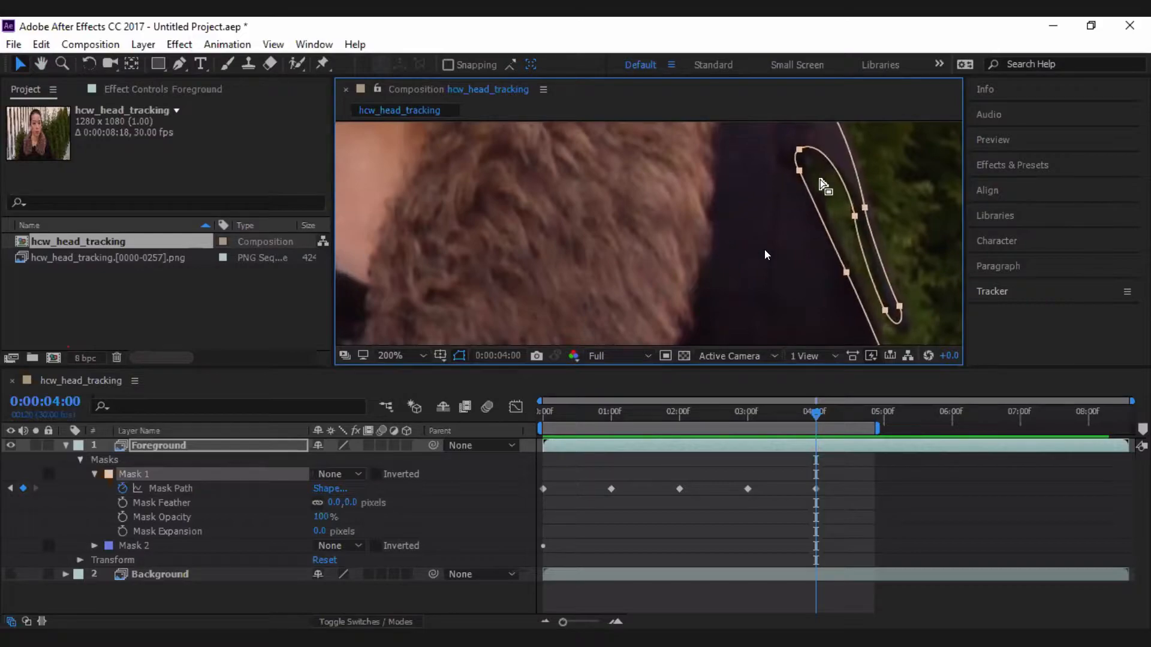
scroll(824, 183, down, 4)
scroll(710, 193, up, 4)
scroll(675, 179, down, 2)
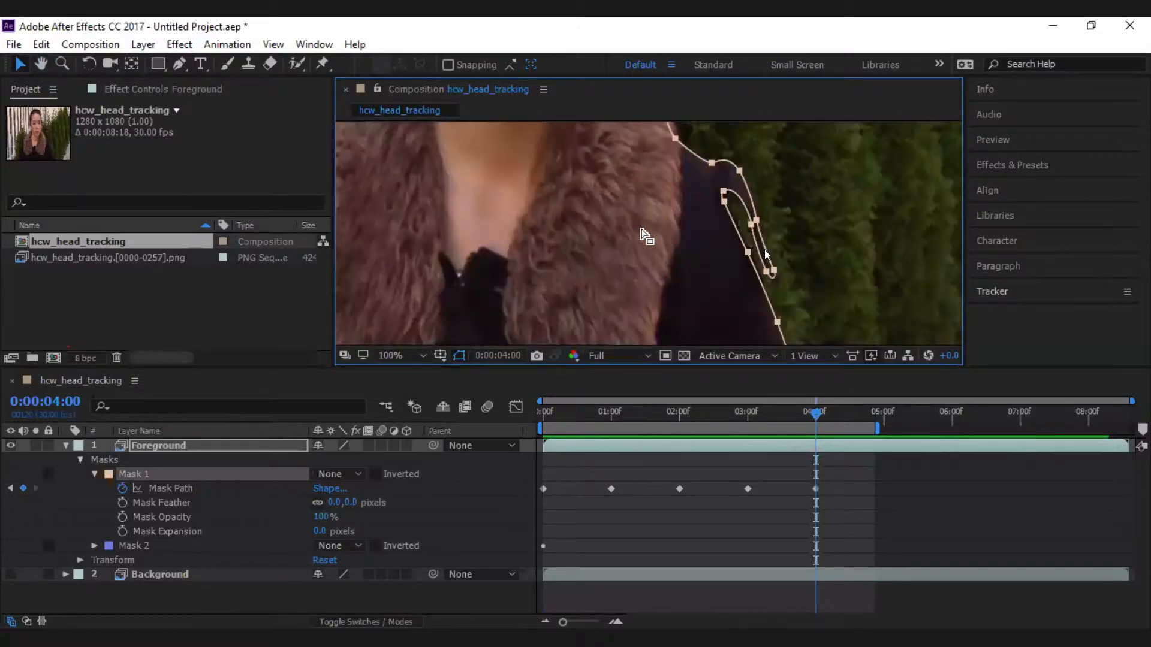
scroll(642, 229, down, 3)
scroll(573, 294, up, 1)
scroll(535, 257, up, 2)
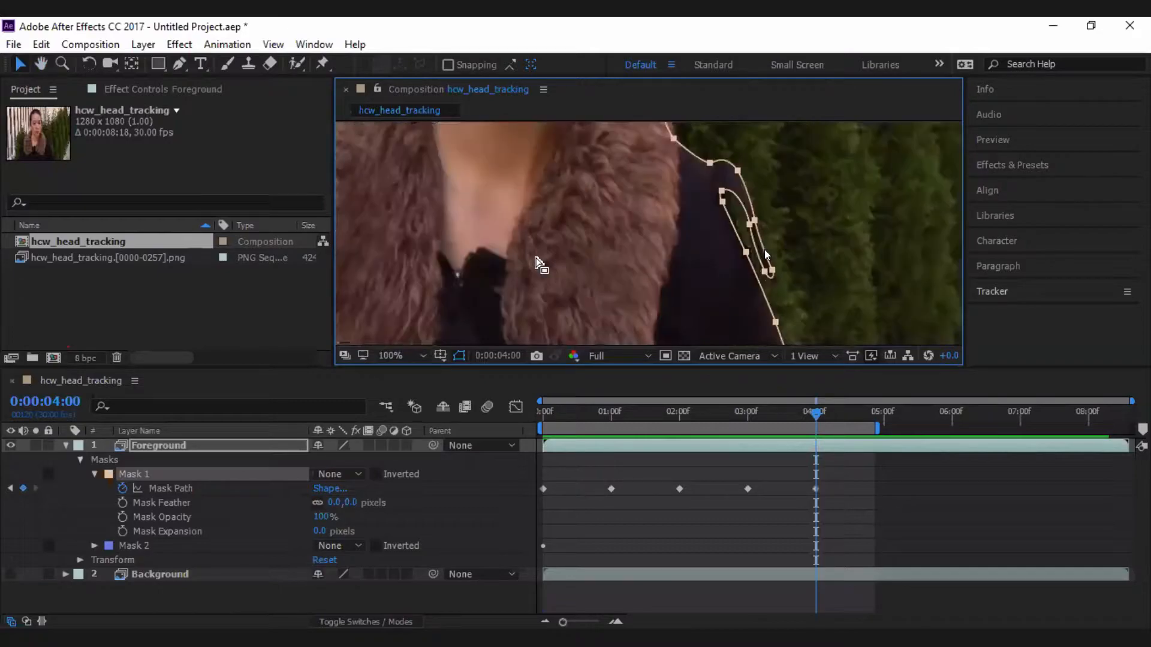
Move Mask 1's lower-left sleeve point and bottom-left corner point outward to the coat's edge.
key(space)
drag(523, 272, 616, 136)
drag(674, 234, 673, 144)
drag(602, 234, 627, 249)
key(space)
drag(440, 301, 539, 308)
click(508, 307)
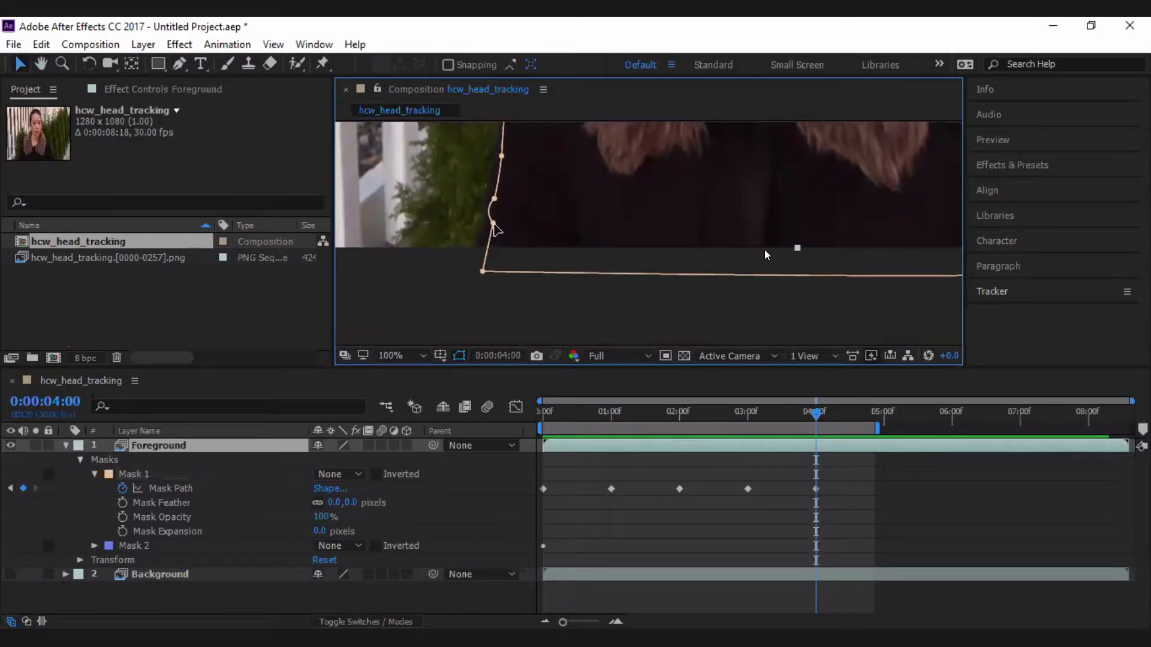
drag(496, 228, 486, 232)
drag(483, 271, 472, 273)
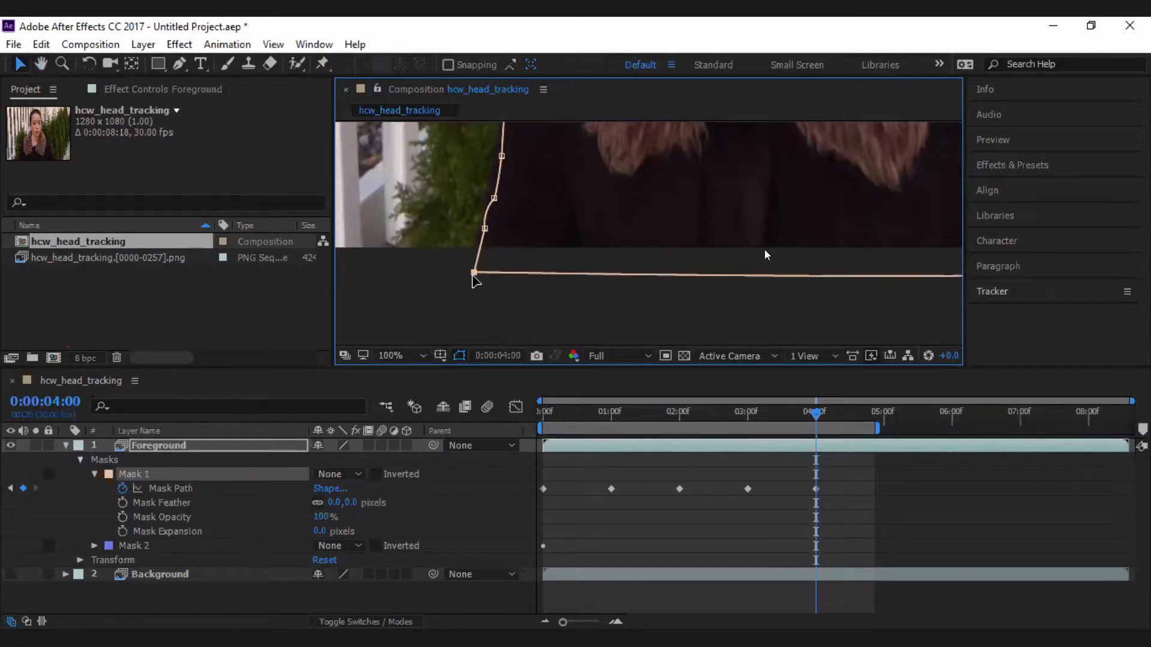
Extend the work area's end to 0:00:05:00 and move the current time there.
key(space)
drag(550, 239, 563, 308)
drag(584, 138, 568, 269)
drag(600, 197, 596, 277)
drag(618, 236, 601, 286)
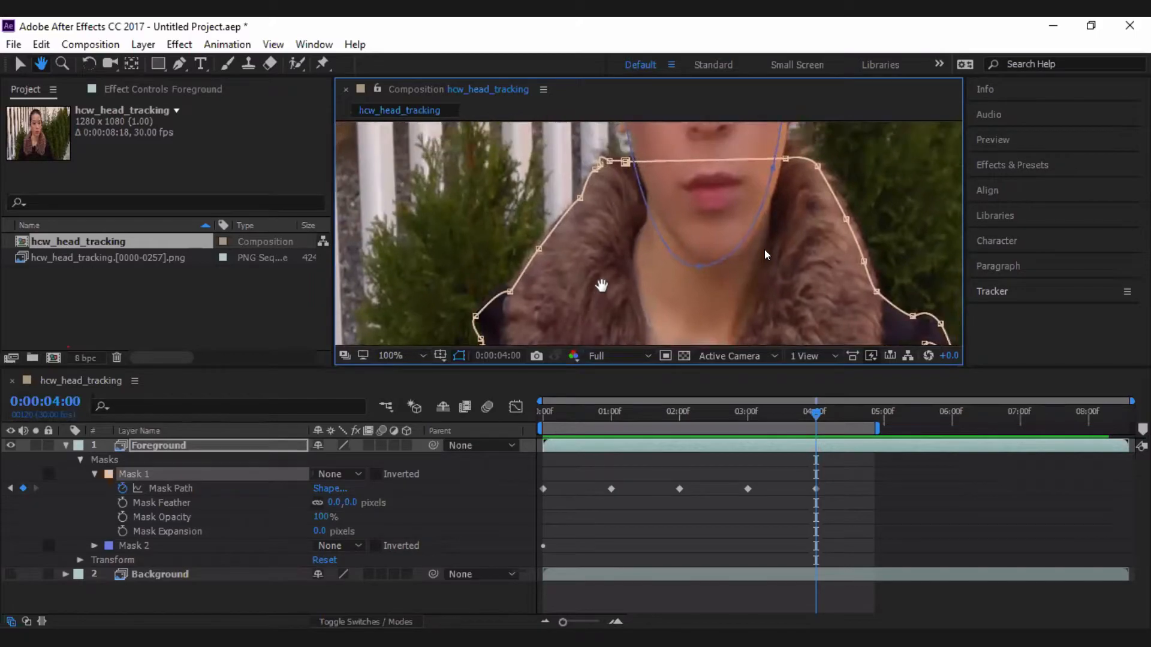
mouse_move(879, 433)
mouse_down()
mouse_move(902, 433)
mouse_move(892, 431)
mouse_up()
click(886, 423)
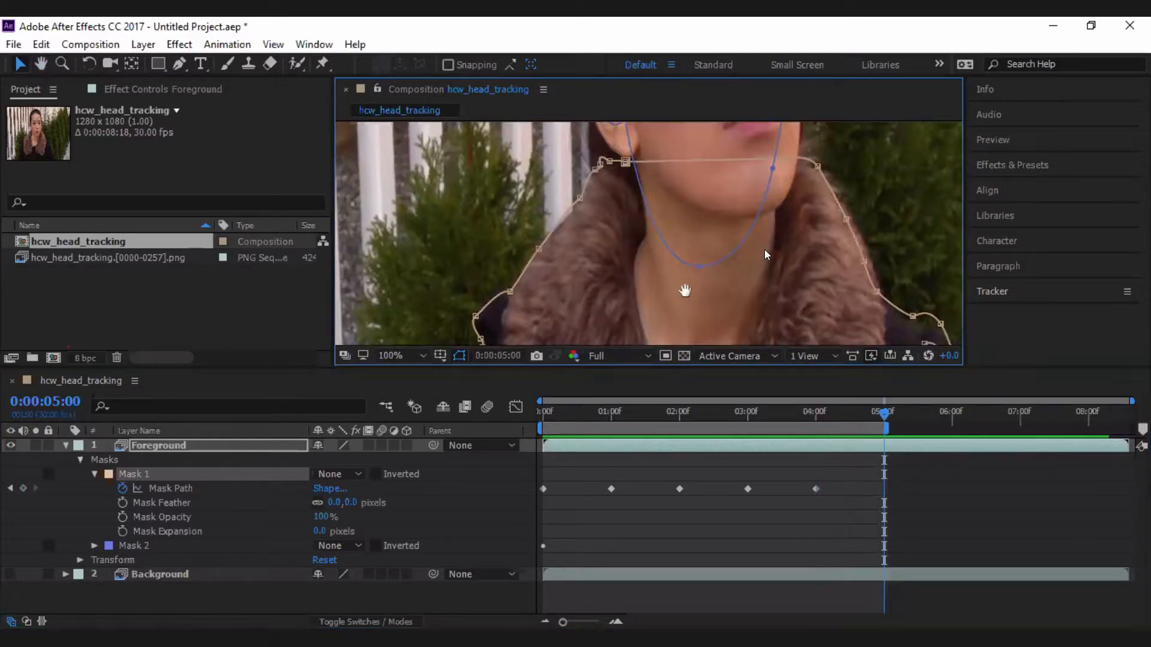
Select all points of Mask 1 without Mask 2 at 0:00:05:00.
drag(686, 311, 632, 129)
scroll(607, 209, down, 1)
drag(601, 257, 602, 212)
scroll(647, 232, up, 1)
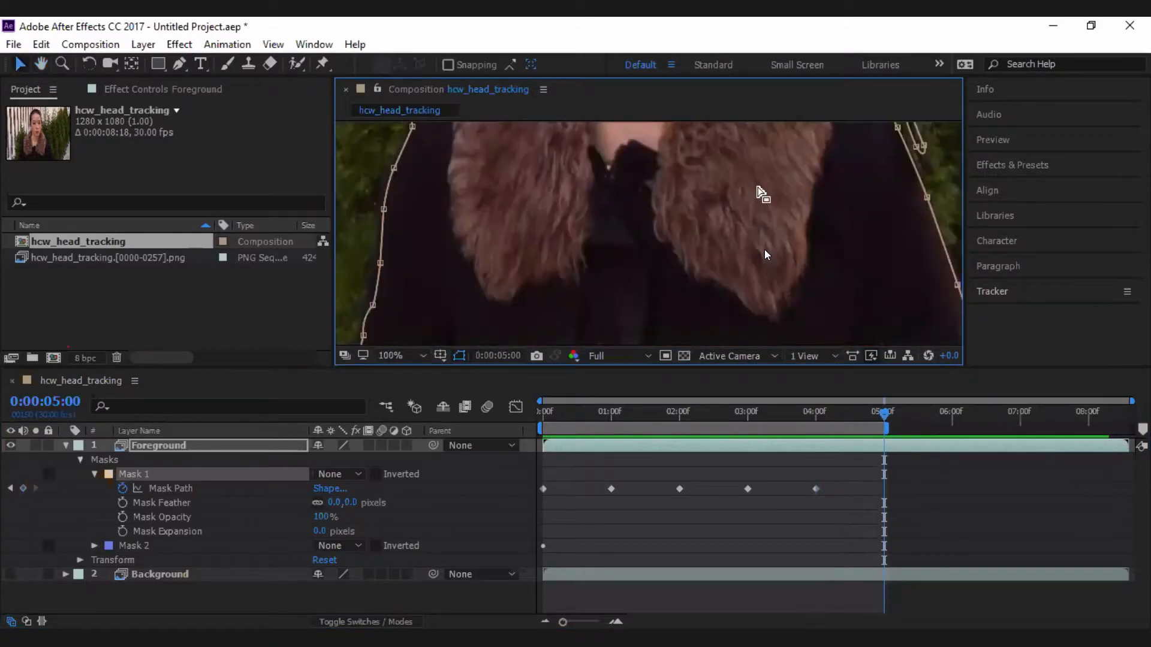
scroll(736, 209, down, 3)
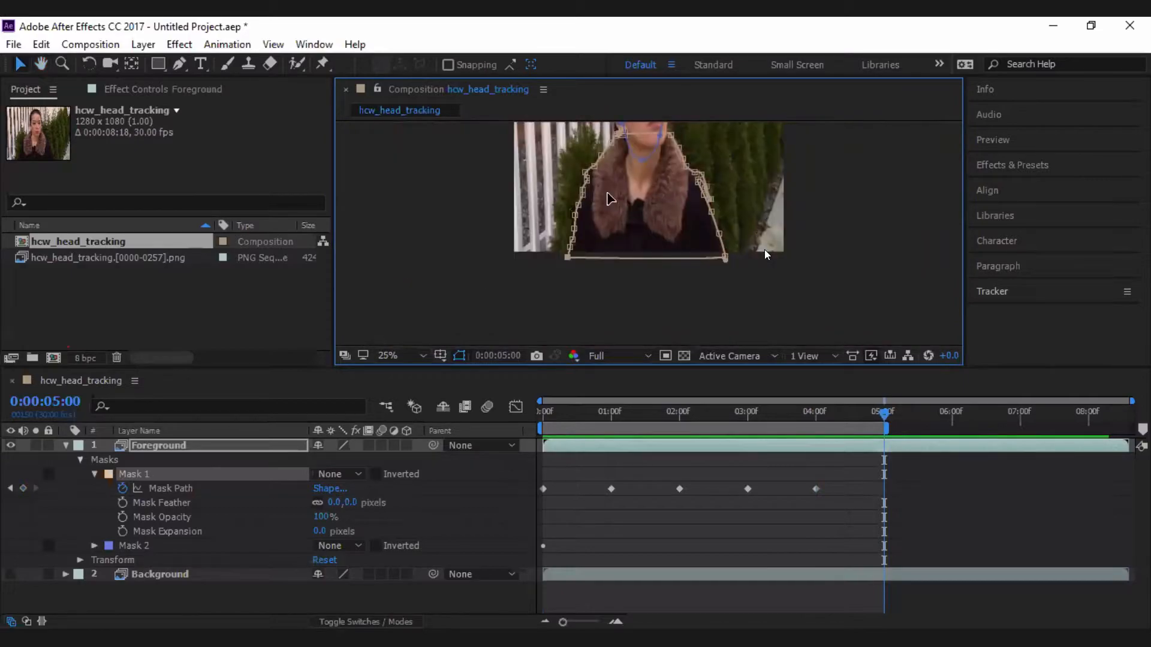
drag(531, 290, 765, 125)
ctrl+click(149, 543)
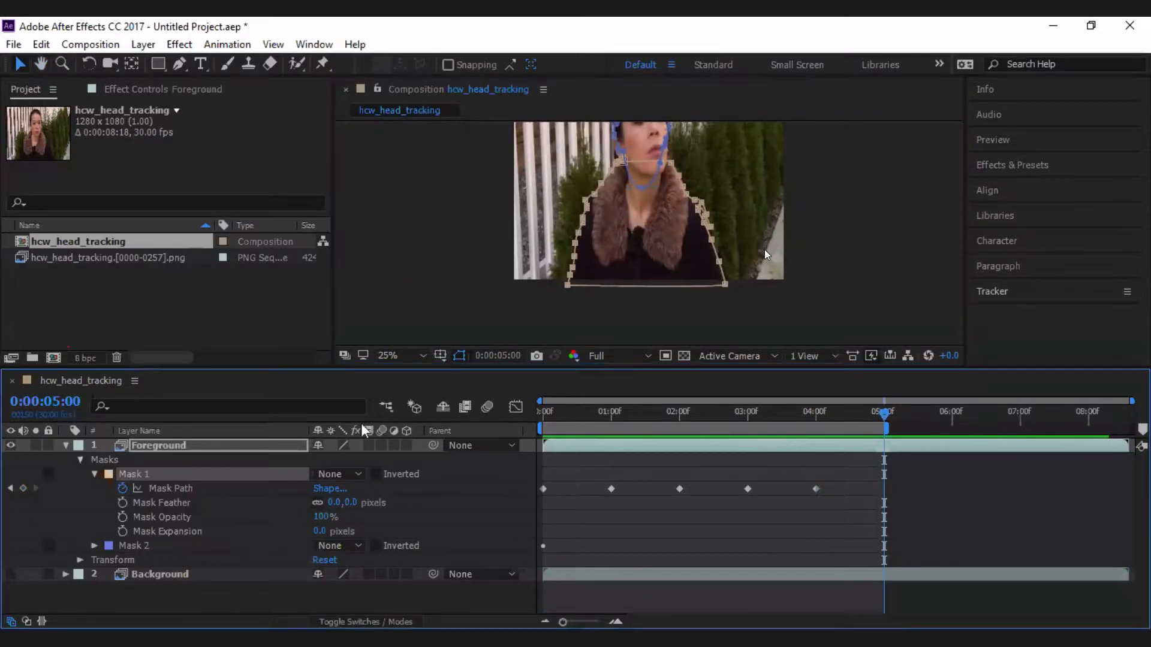
Nudge the whole Mask 1 path down and to the right to follow the coat's sleeves at 0:00:05:00.
scroll(704, 229, up, 4)
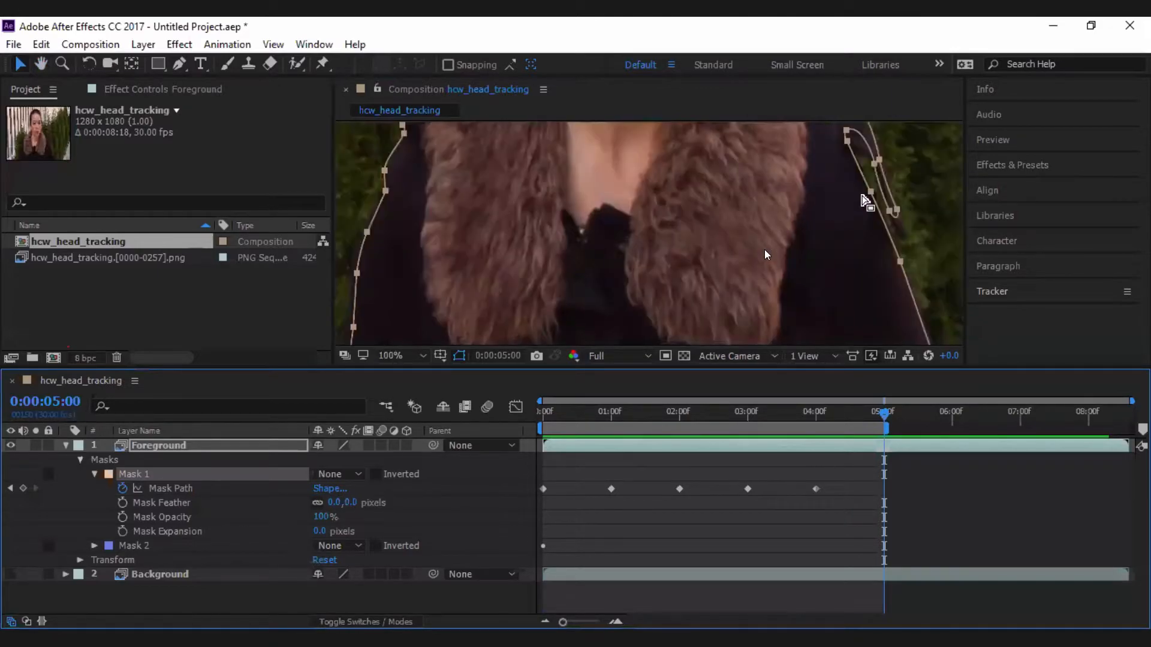
key(Right)
key(Right)
key(Right)
key(Down)
key(shift+Down)
key(shift+Down)
key(shift+Down)
key(Right)
key(Right)
key(Right)
key(Right)
key(Right)
key(Right)
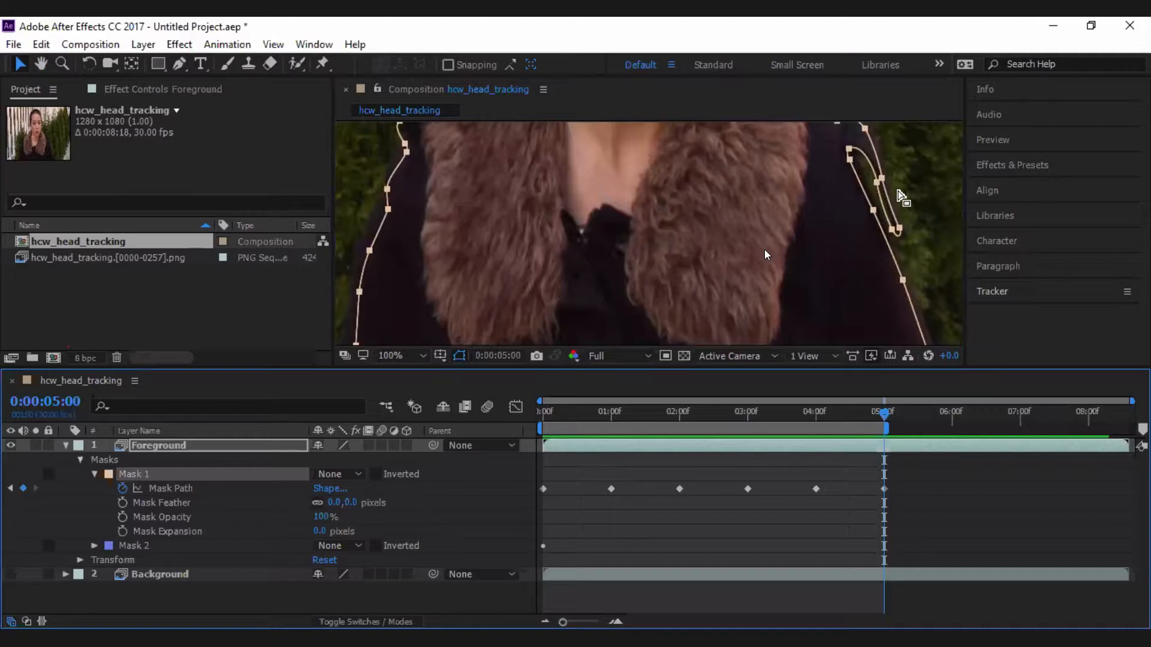
key(Right)
key(Right)
key(Right)
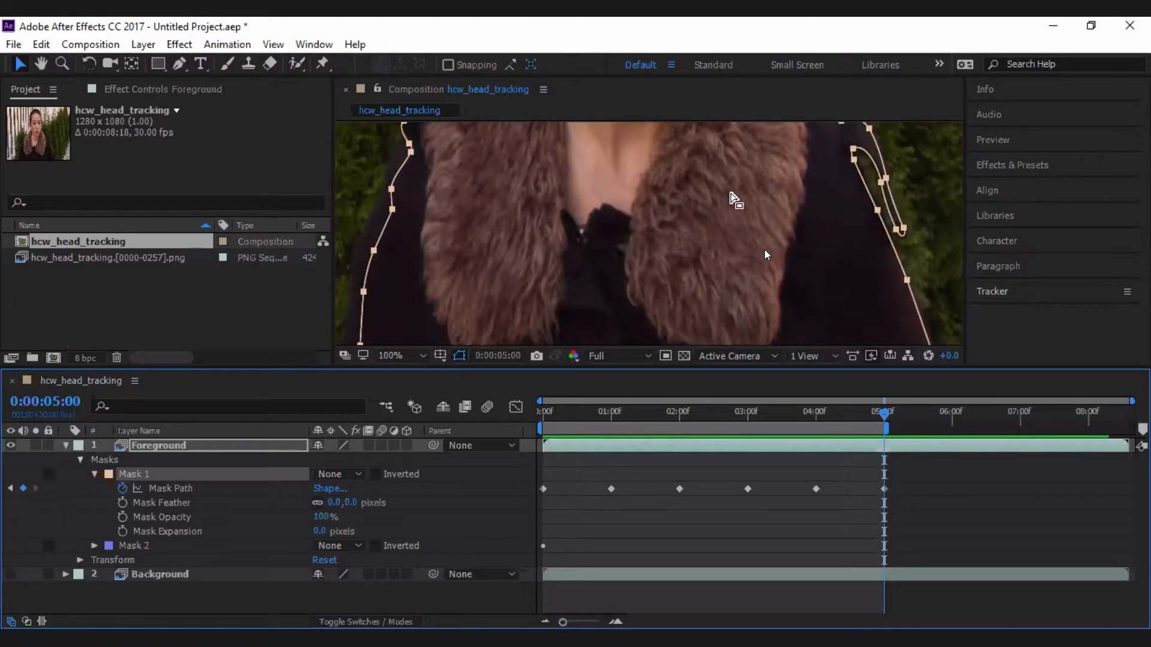
Select Mask 1's points along the left sleeve and move them outward to the coat's edge.
key(h)
drag(703, 231, 744, 306)
drag(629, 186, 708, 282)
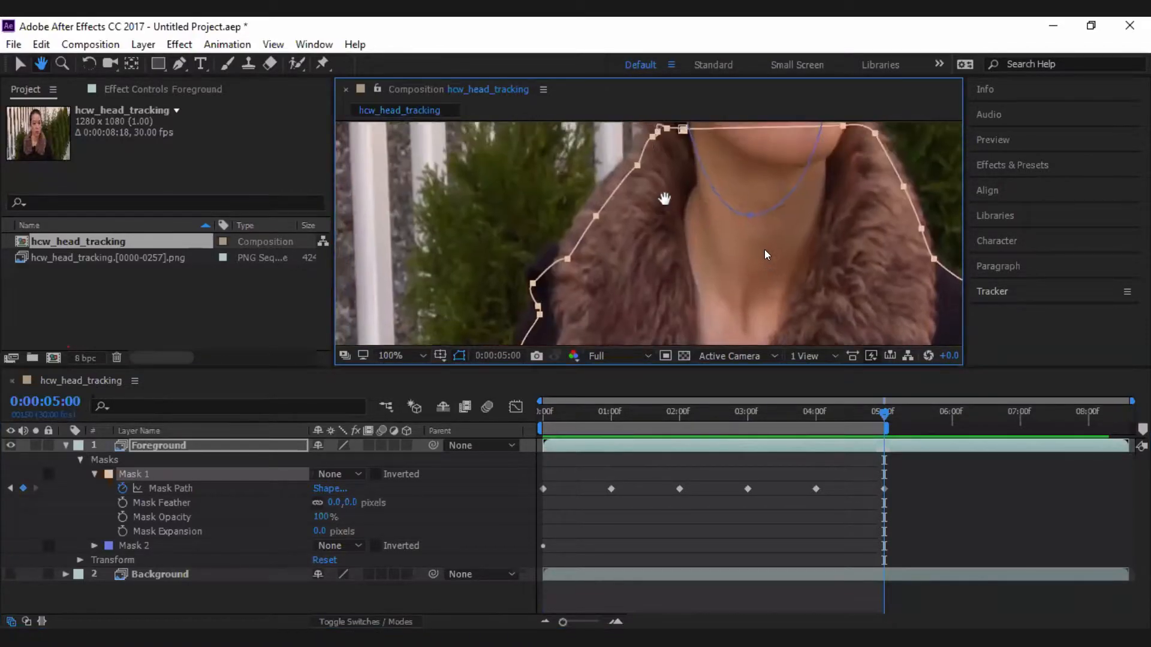
drag(598, 342, 617, 172)
key(v)
scroll(625, 216, down, 2)
click(635, 315)
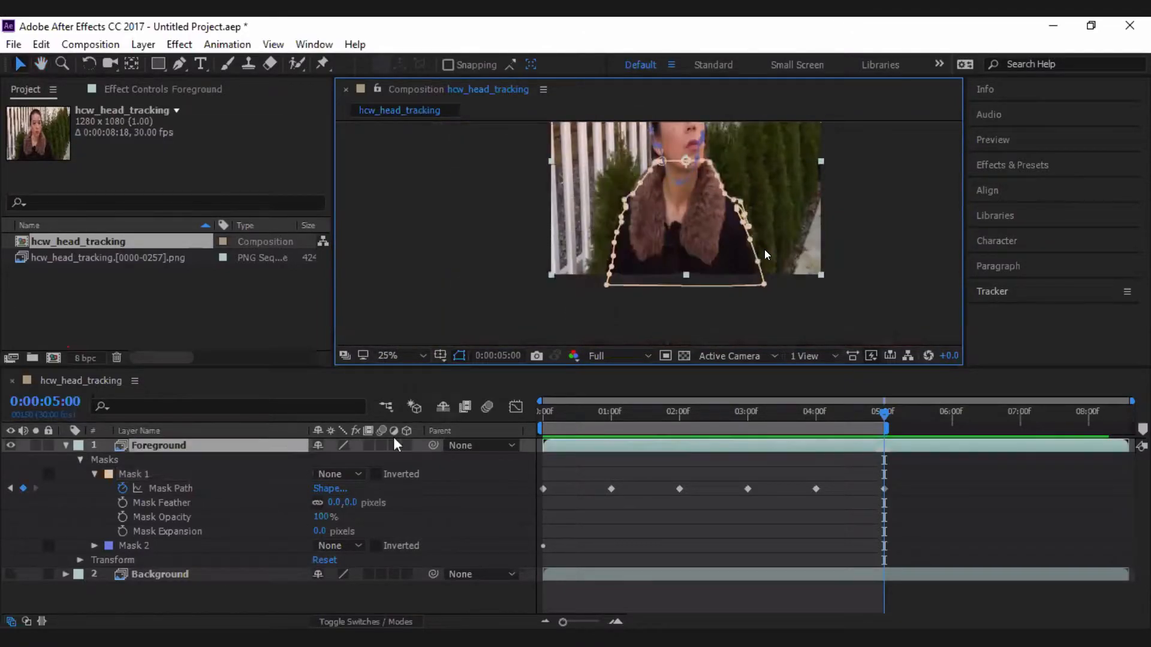
click(173, 474)
drag(587, 304, 651, 180)
scroll(641, 224, up, 6)
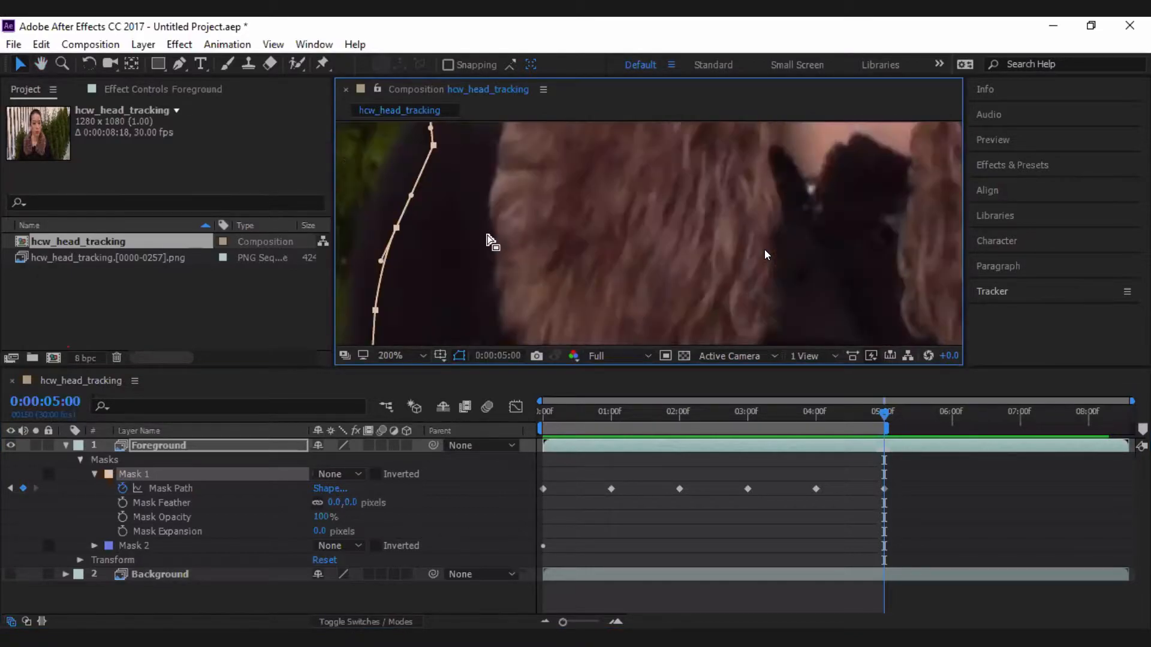
drag(388, 226, 371, 220)
Move Mask 1's left shoulder point inward to the coat's shoulder edge at 0:00:05:00.
key(space)
drag(512, 132, 557, 284)
drag(461, 292, 461, 277)
scroll(506, 226, down, 1)
key(space)
drag(515, 229, 479, 260)
scroll(586, 161, up, 1)
key(space)
drag(586, 168, 580, 312)
click(410, 252)
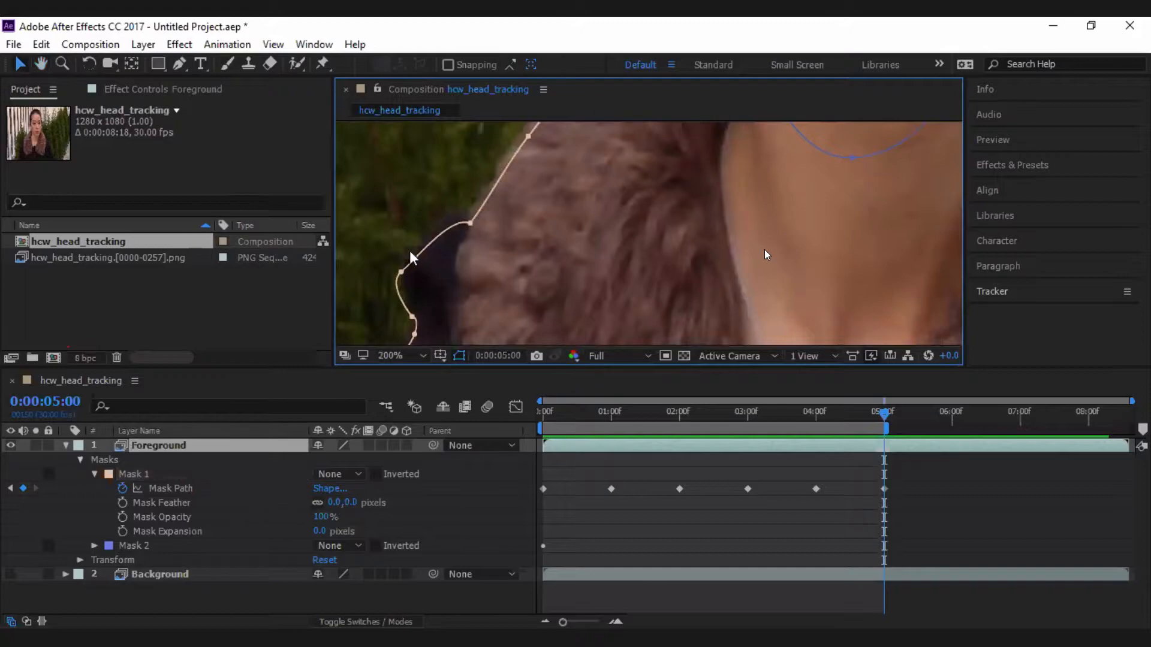
click(406, 274)
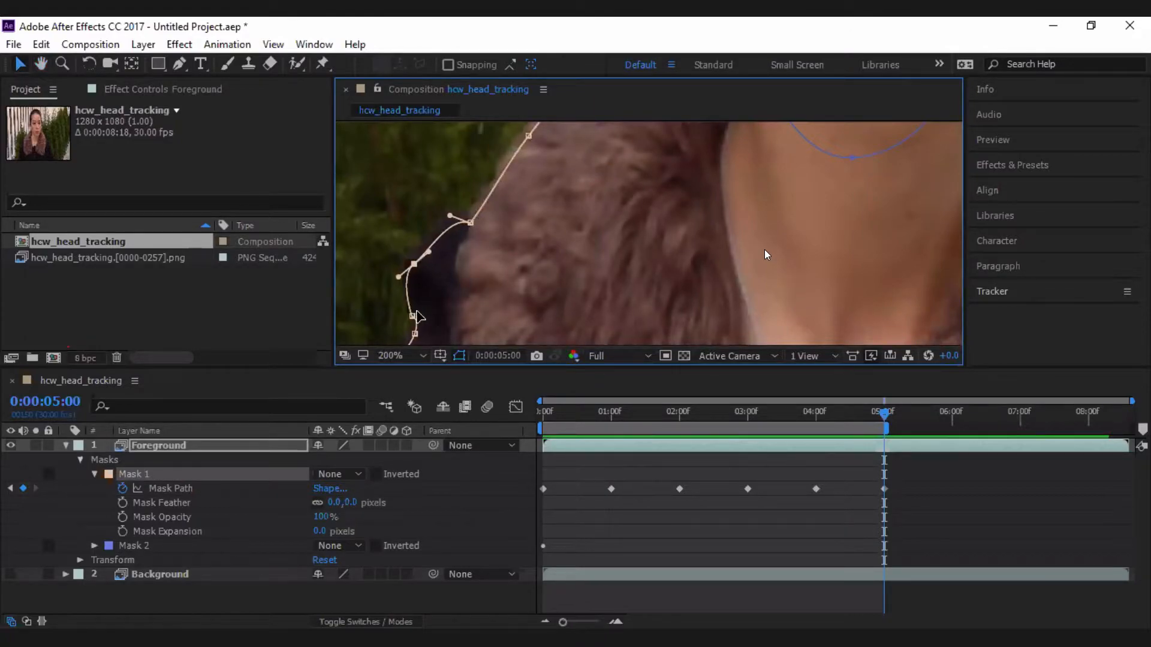
Set Mask 1's mode to Add.
key(space)
drag(532, 166, 525, 342)
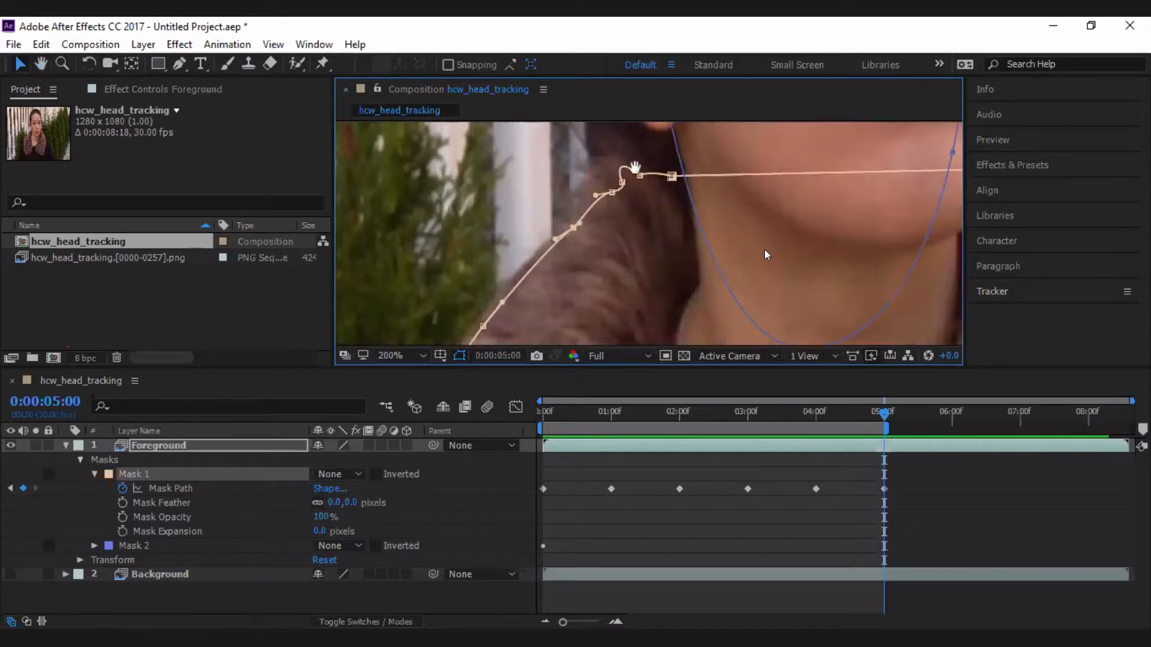
drag(635, 168, 630, 129)
scroll(640, 226, down, 2)
key(space)
drag(659, 284, 659, 178)
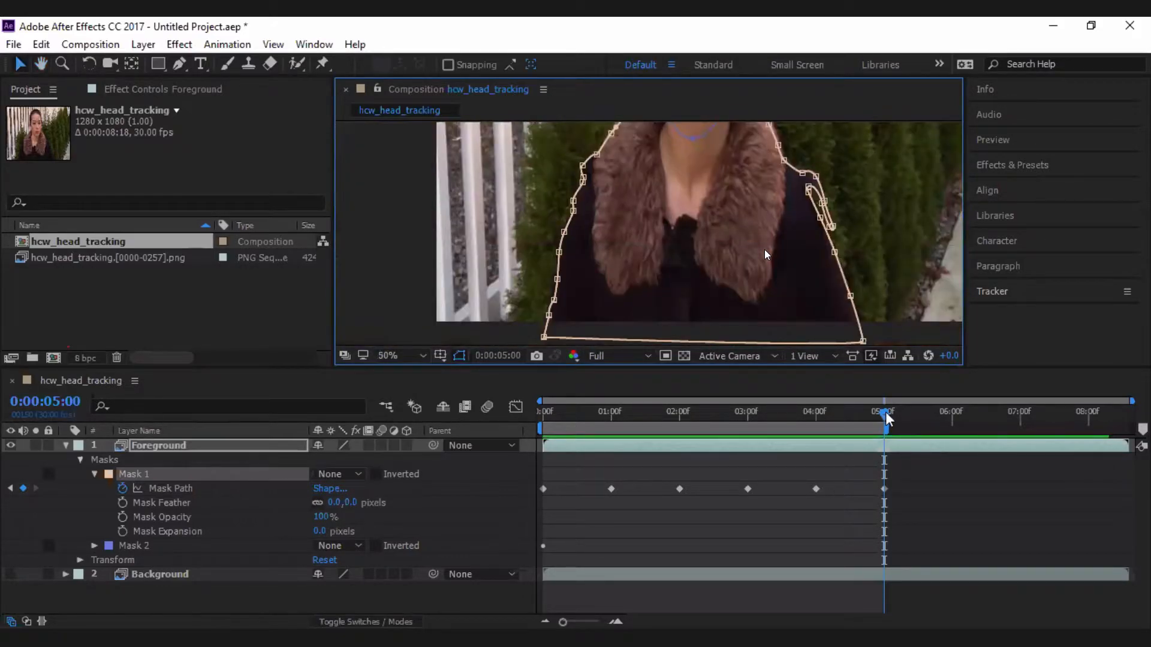
click(334, 473)
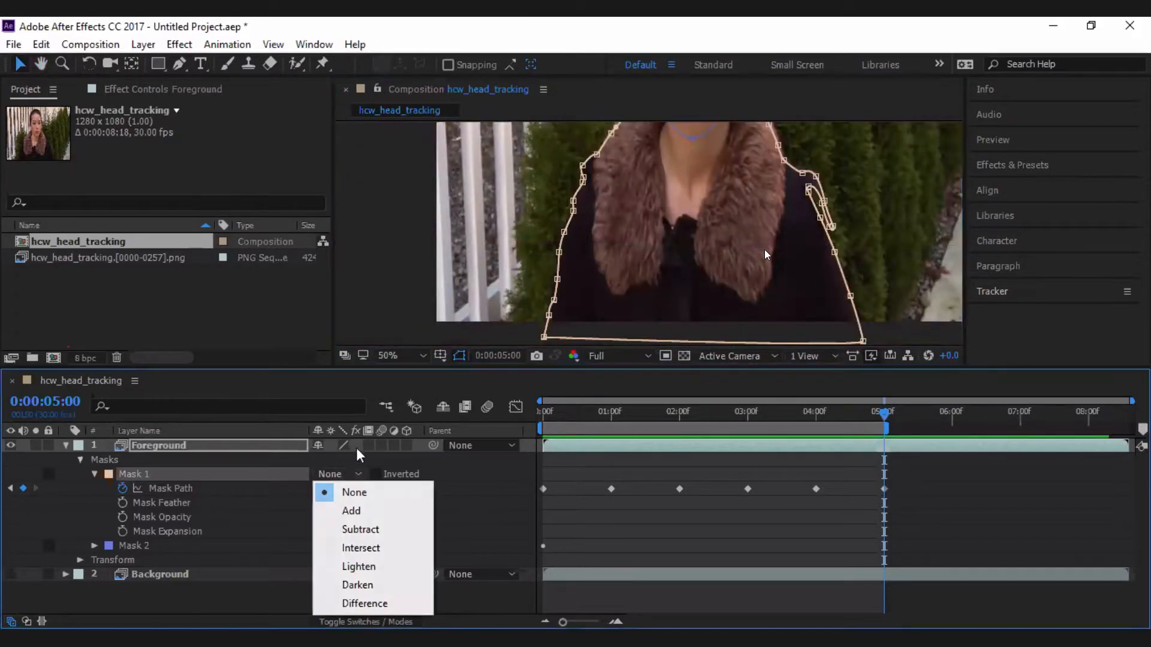
click(360, 511)
Fit the composition to its viewer and preview the masked coat in the maximized view.
click(403, 357)
click(442, 72)
key(space)
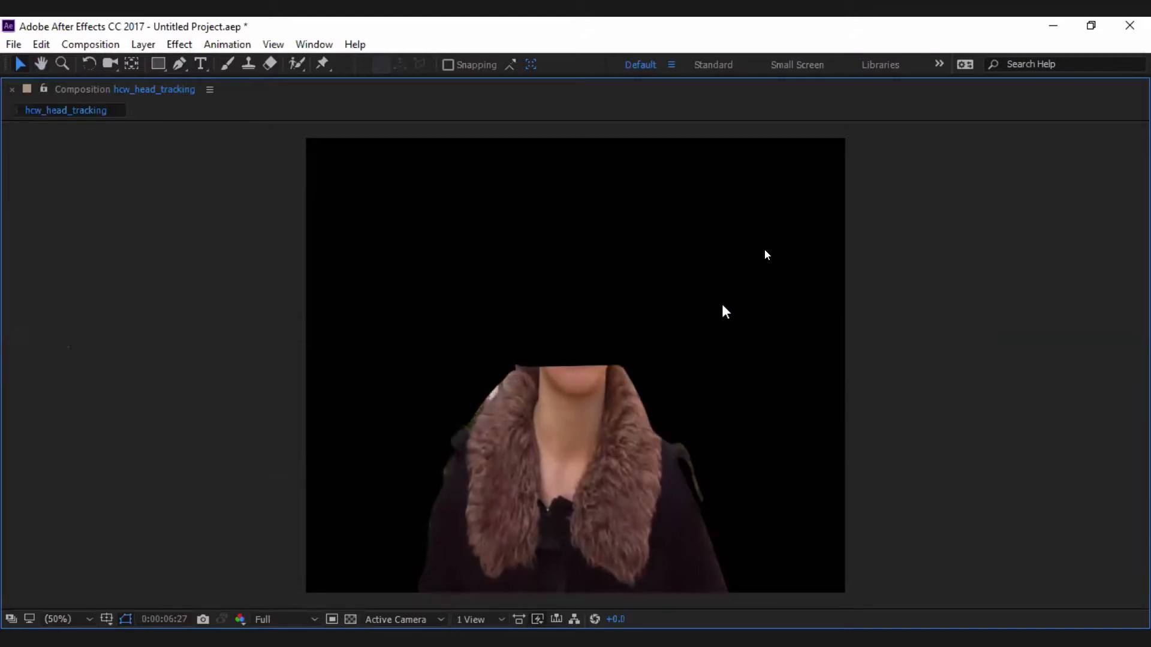
key(space)
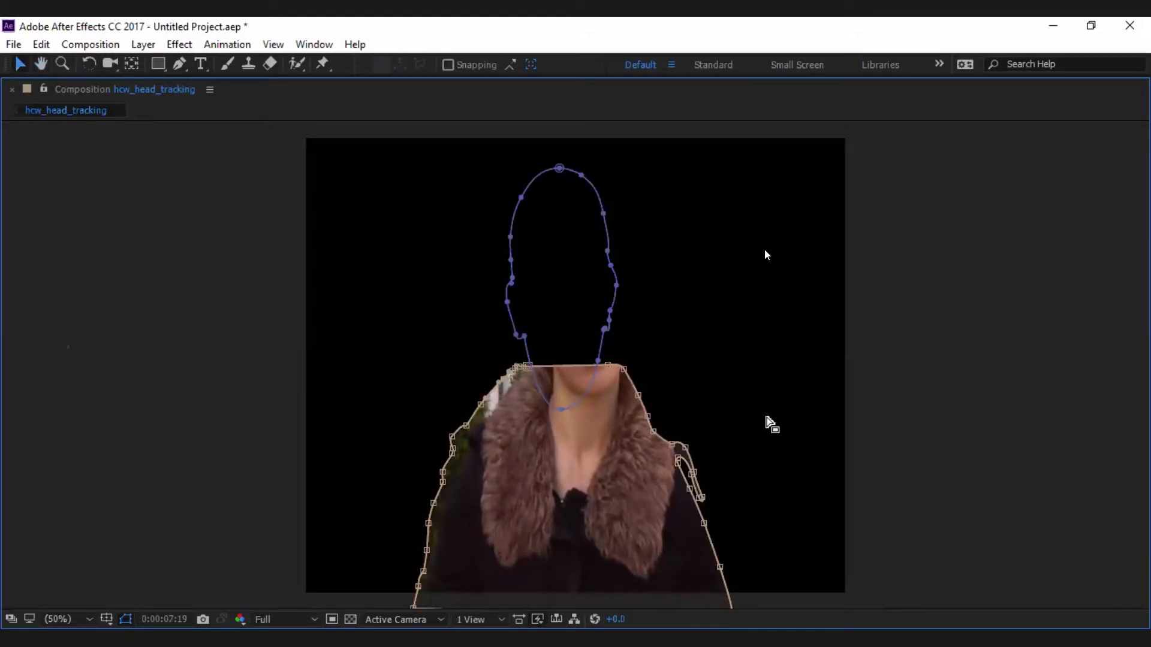
key(grave)
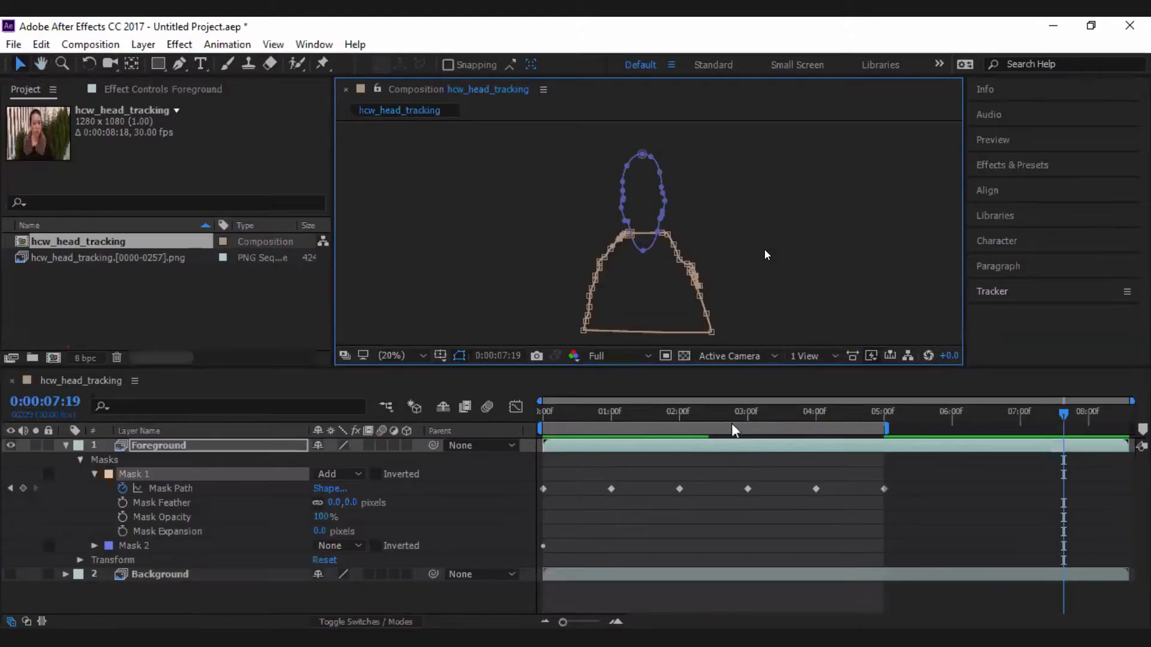
Preview the Mask 1 animation from 0:00:00:00 in the maximized composition view.
key(Home)
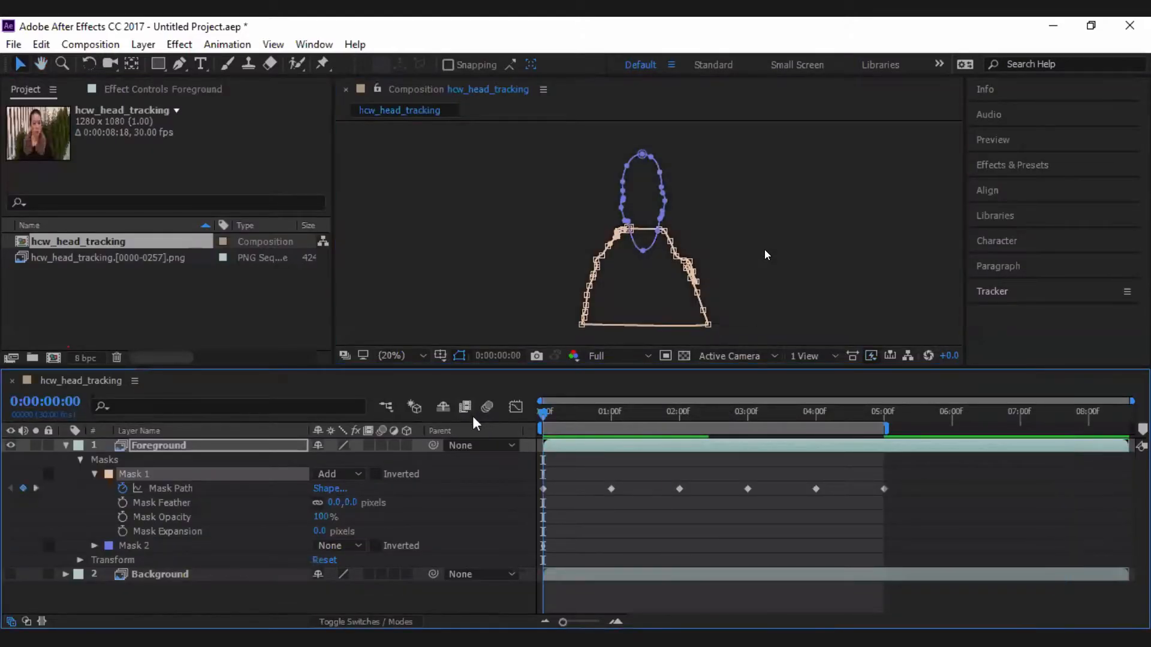
key(grave)
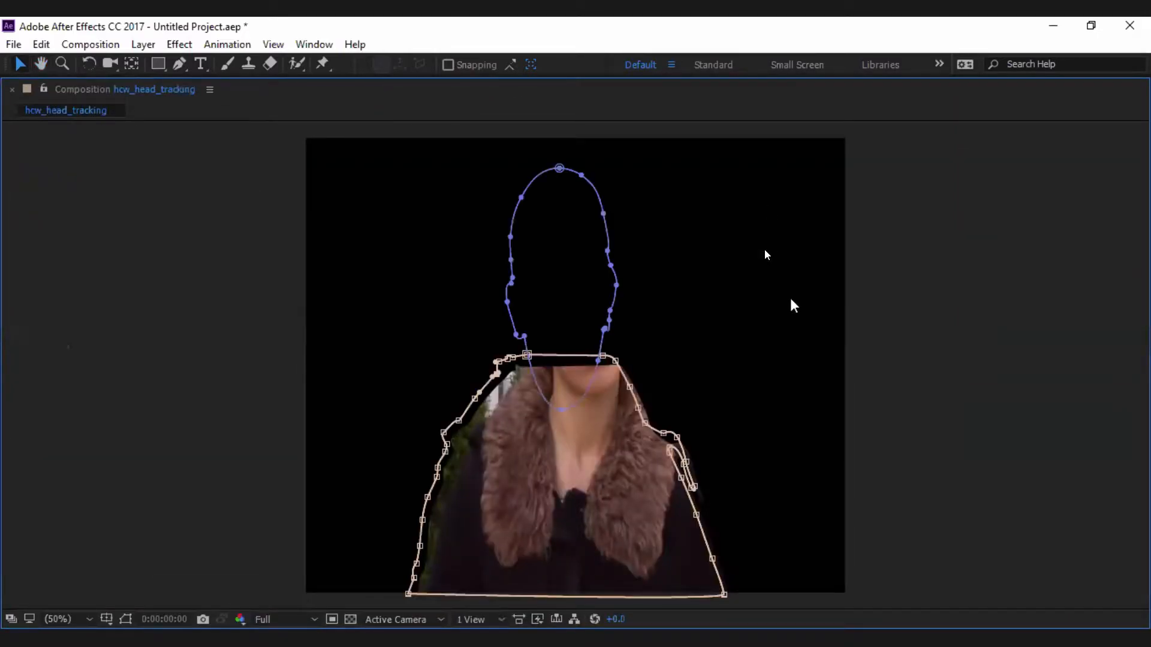
key(space)
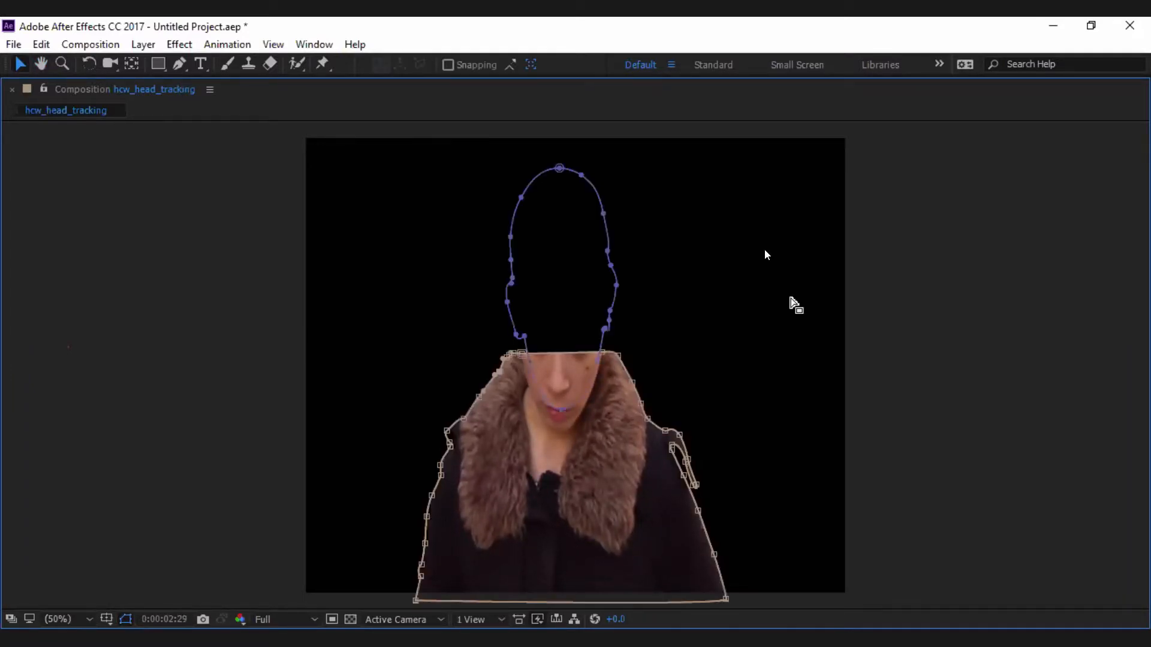
Replay the Mask 1 animation beside the timeline with the composition view enlarged and fitted.
key(grave)
key(space)
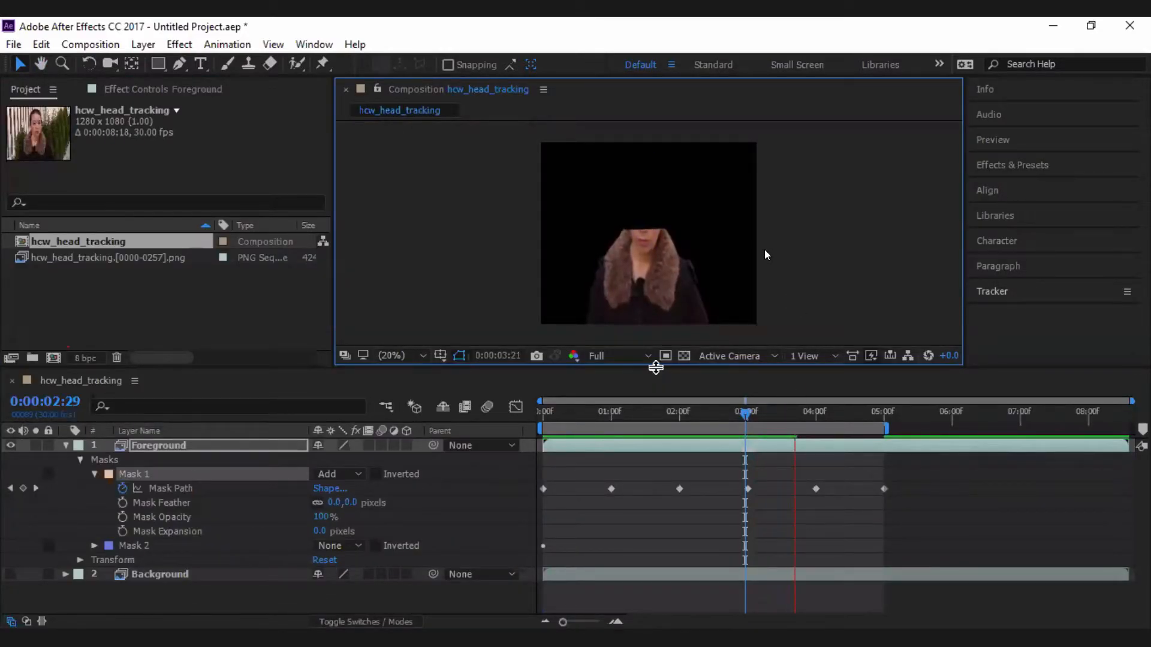
drag(656, 442, 655, 479)
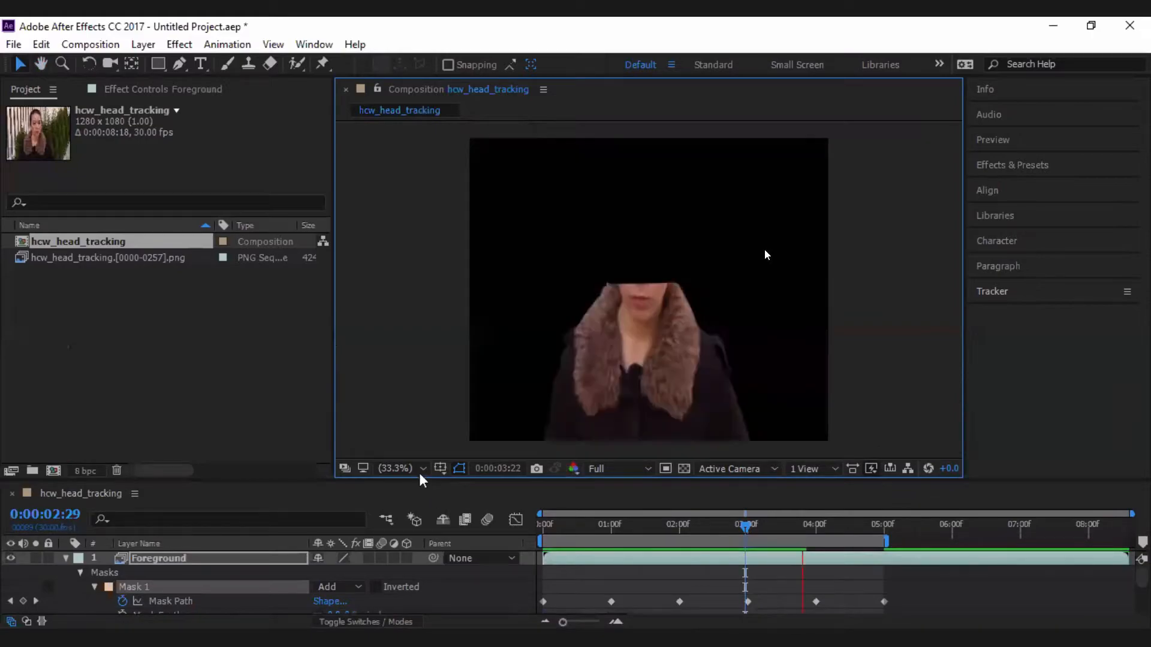
click(420, 470)
click(443, 185)
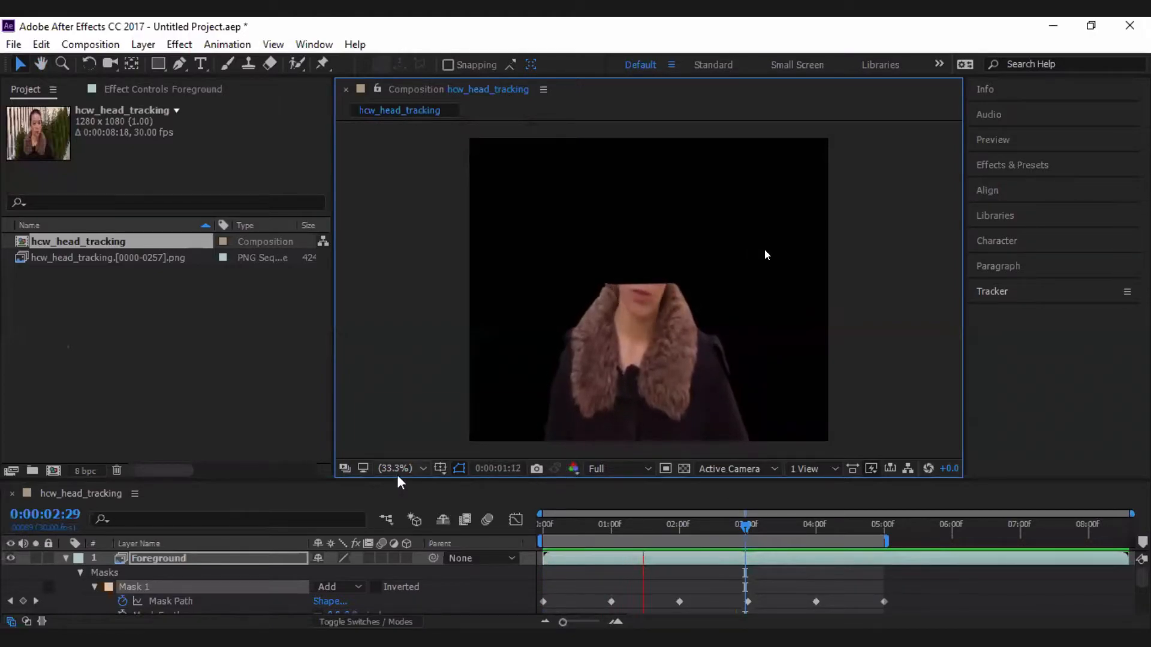
key(space)
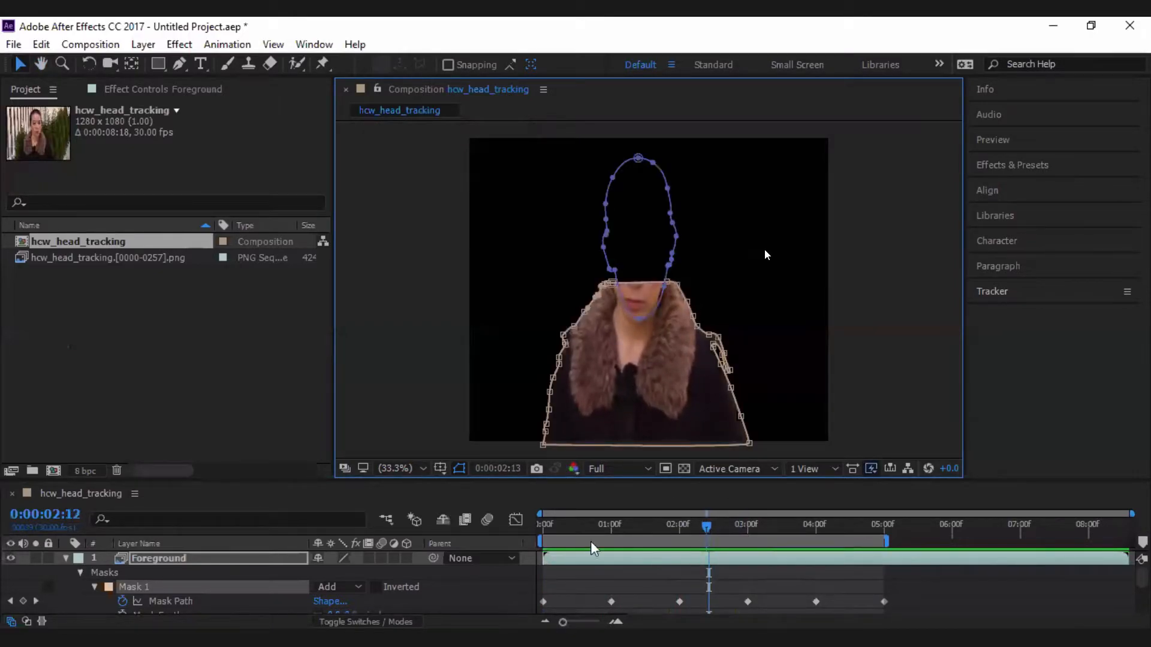
Return to 0:00:00:00, collapse Mask 1, expand Mask 2's properties, and lock Mask 1.
click(542, 526)
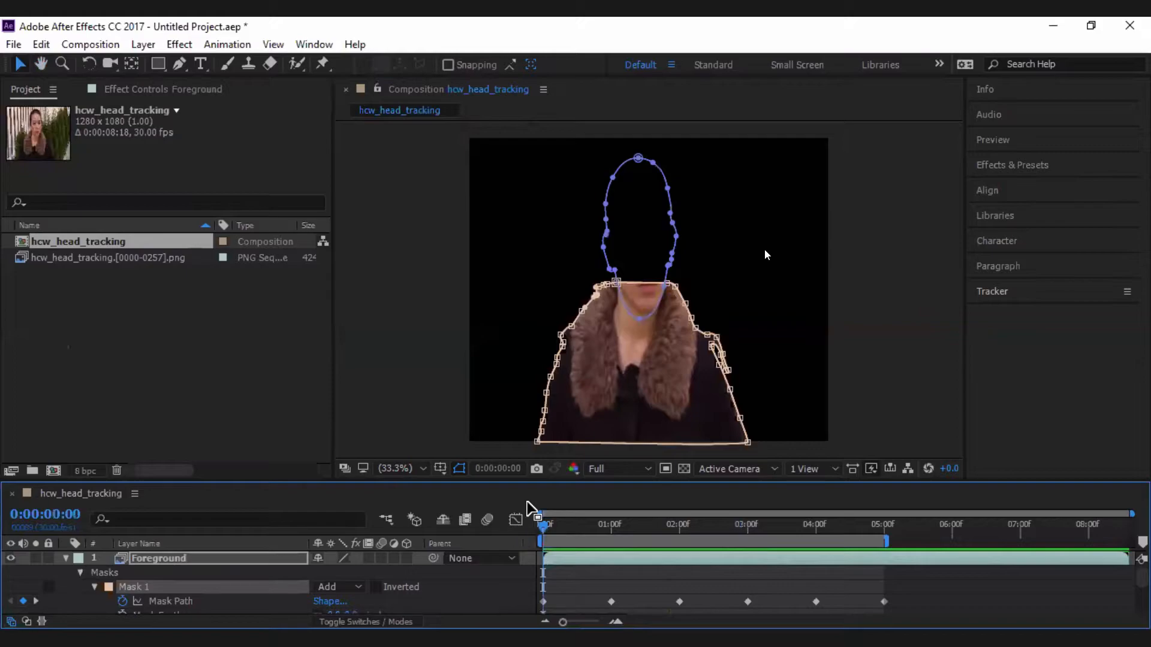
drag(535, 482, 535, 387)
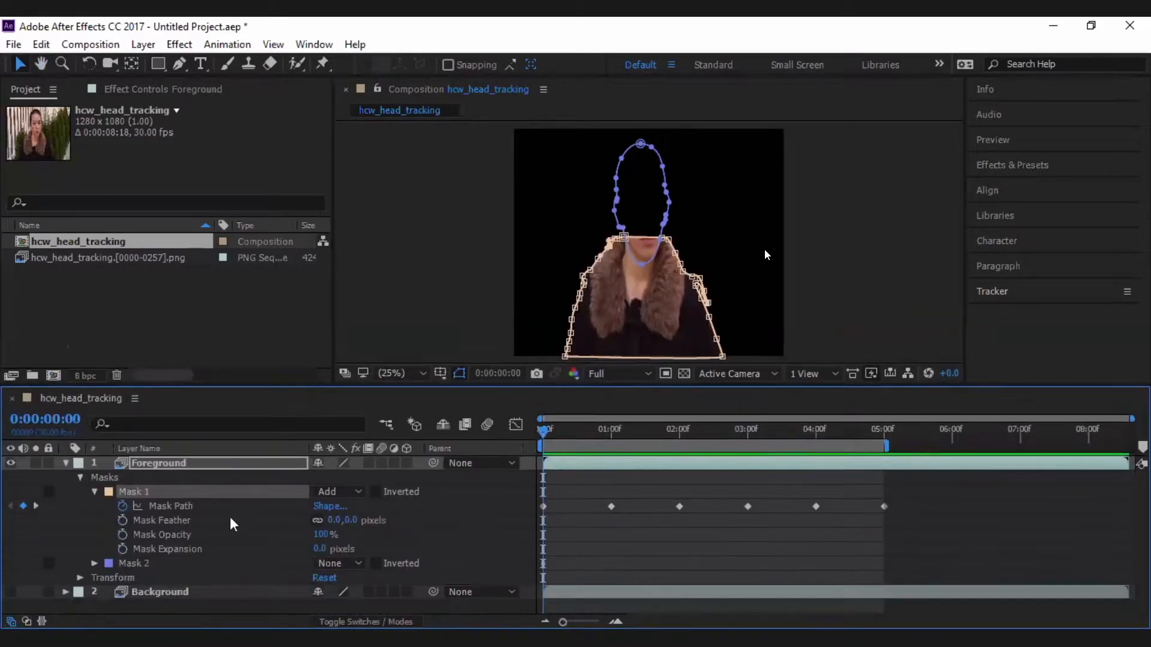
click(94, 491)
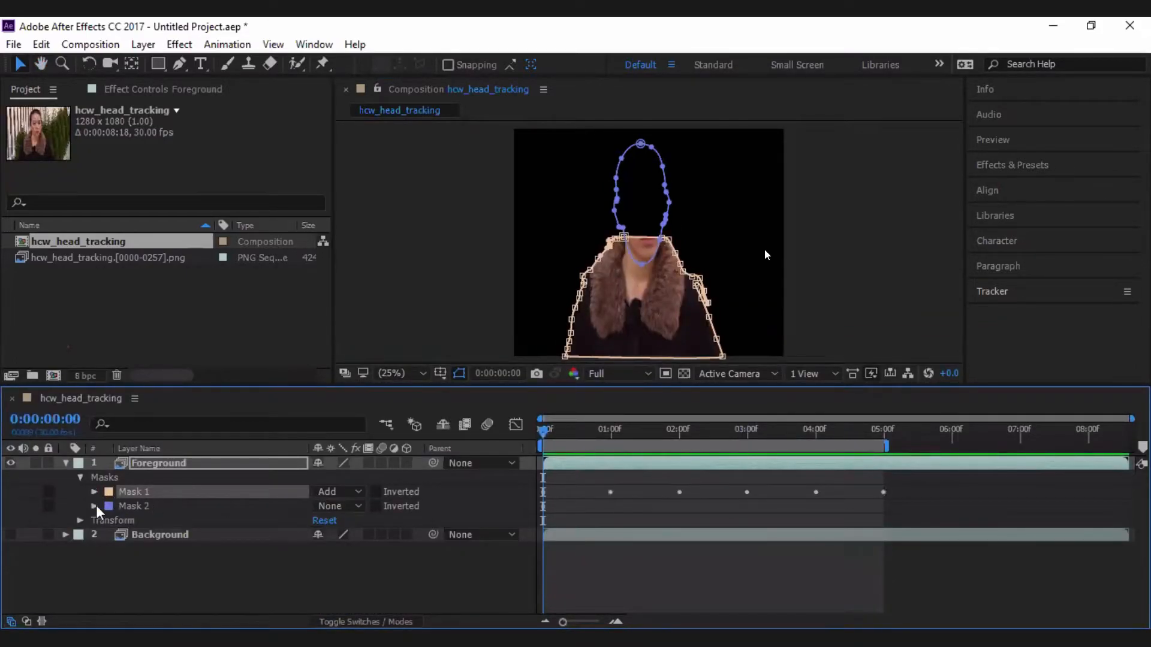
click(95, 506)
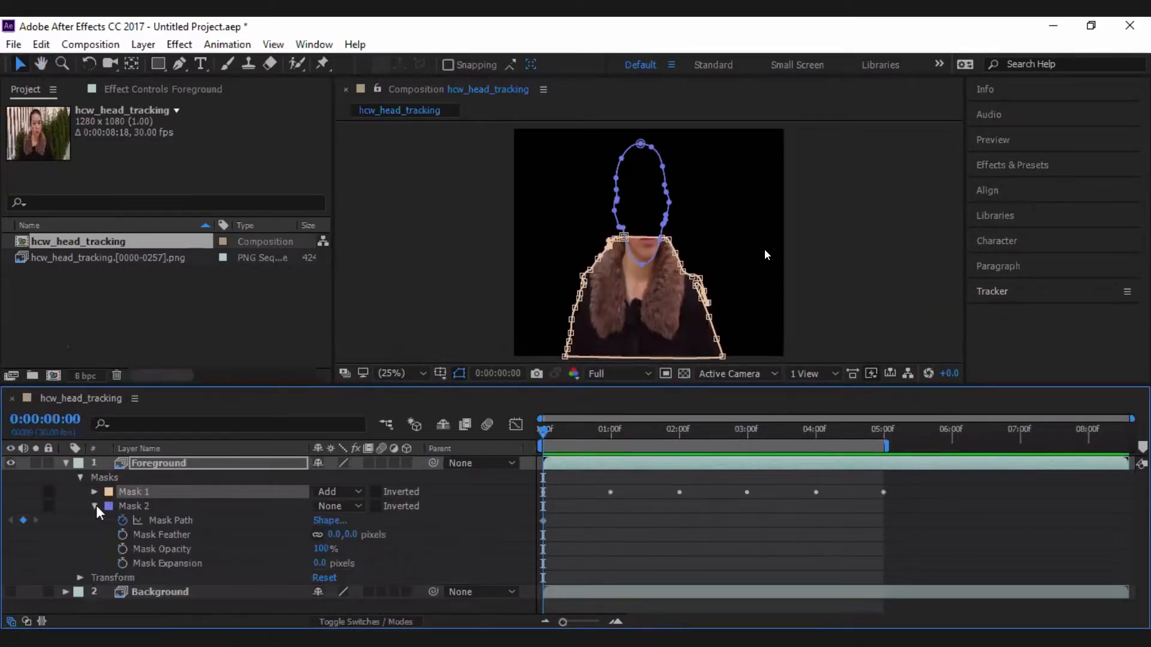
click(49, 491)
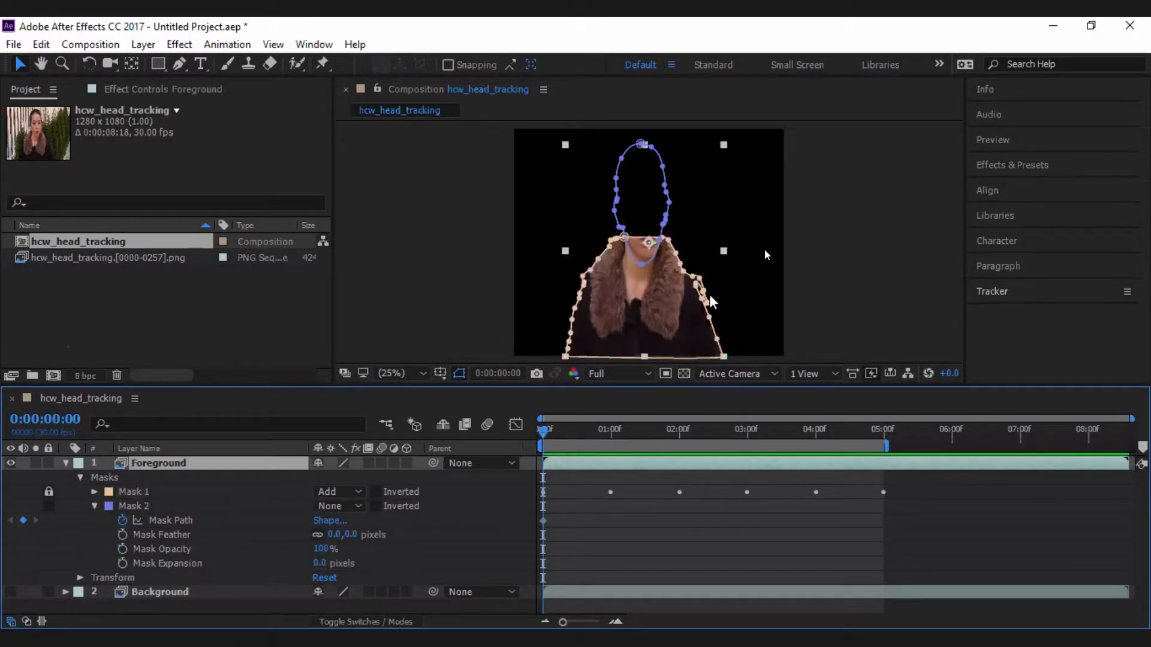
click(765, 255)
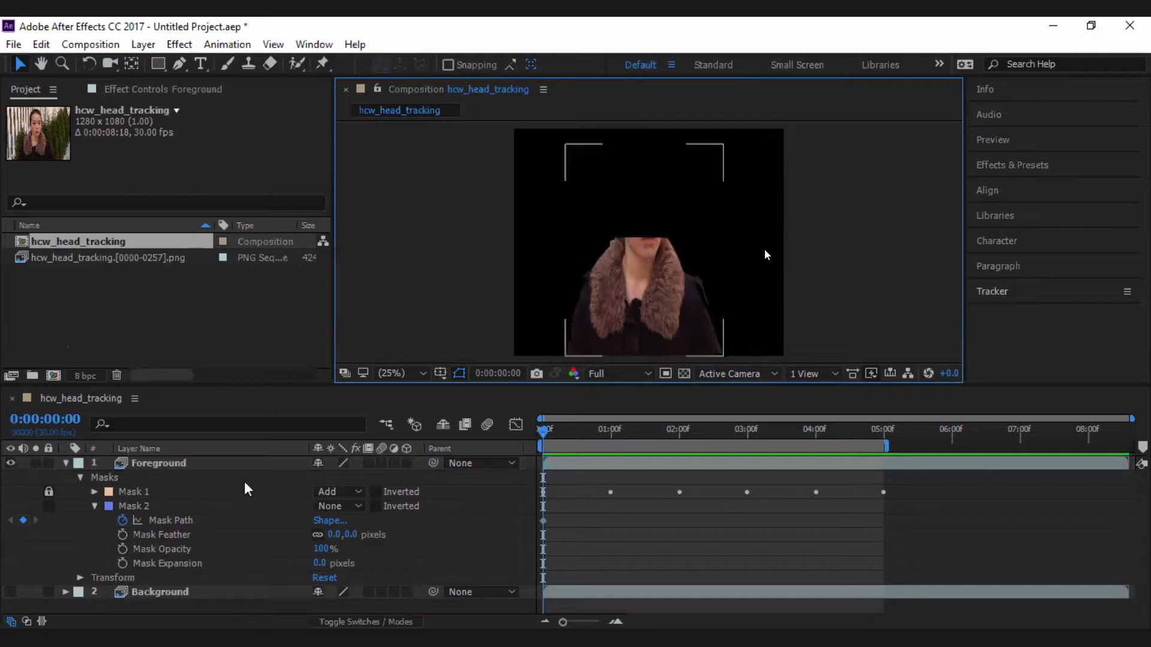
Select Mask 2 and set its mode to None.
click(134, 506)
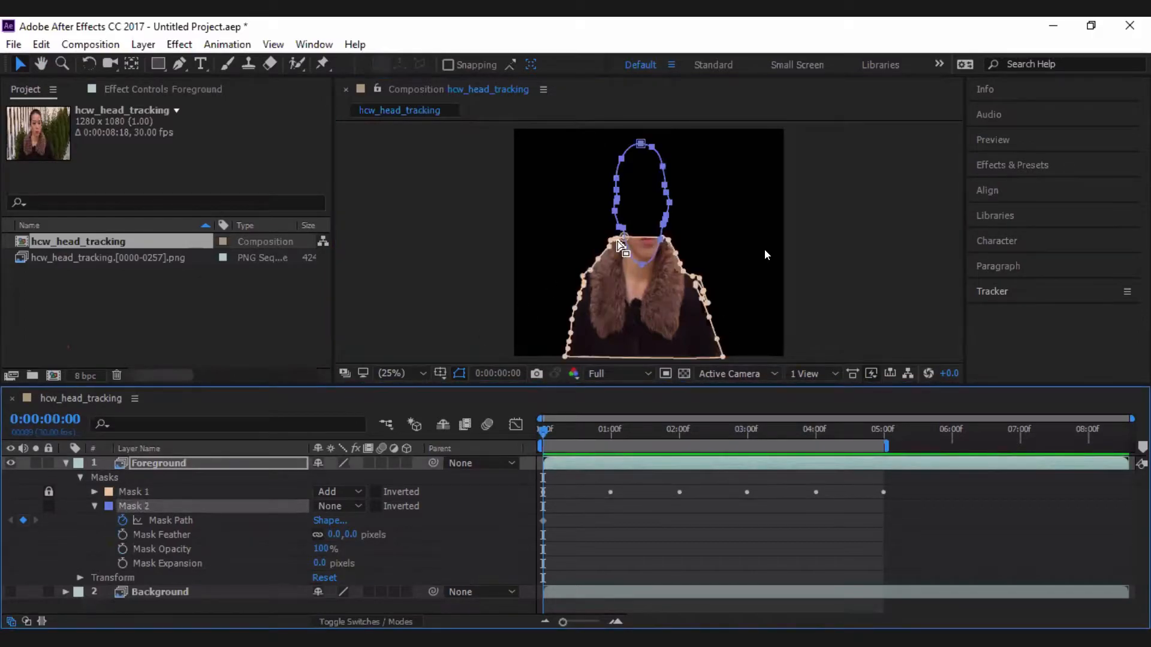
click(341, 506)
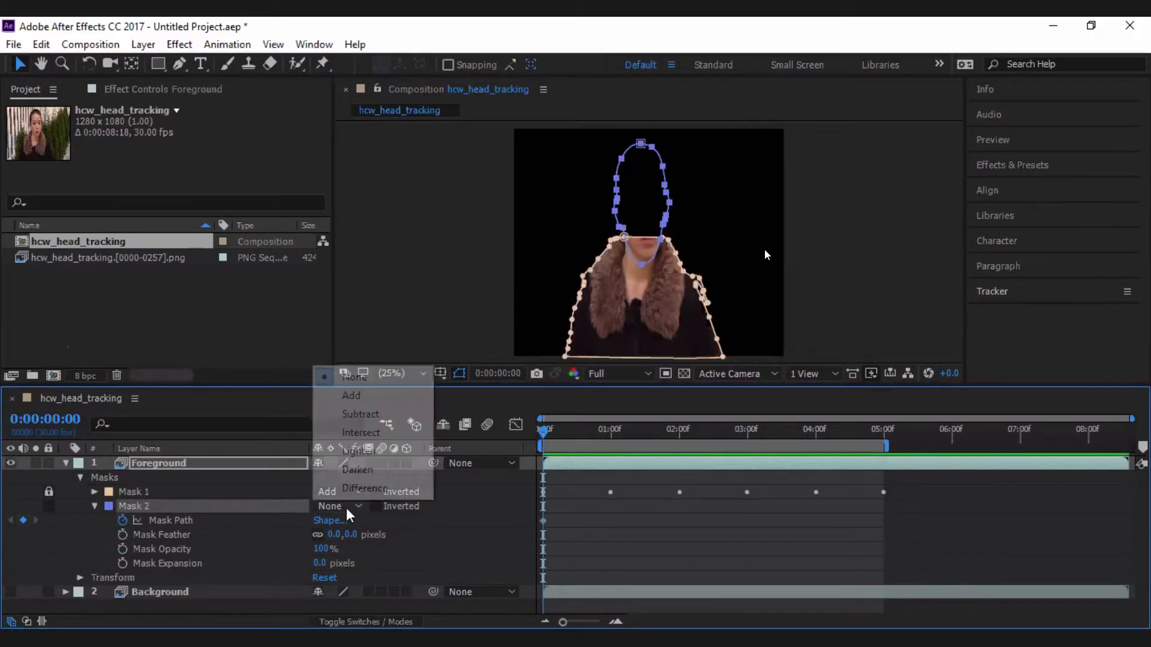
click(360, 378)
click(347, 506)
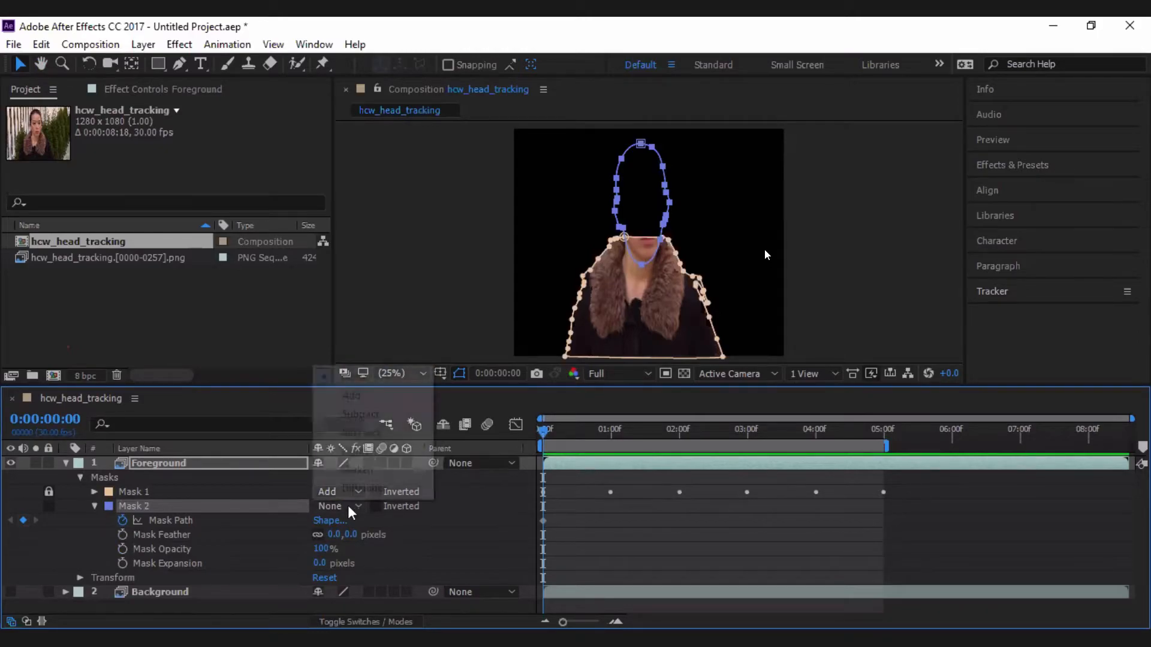
Try Add mode on Mask 2, then set both Mask 1 and Mask 2 to None.
click(361, 397)
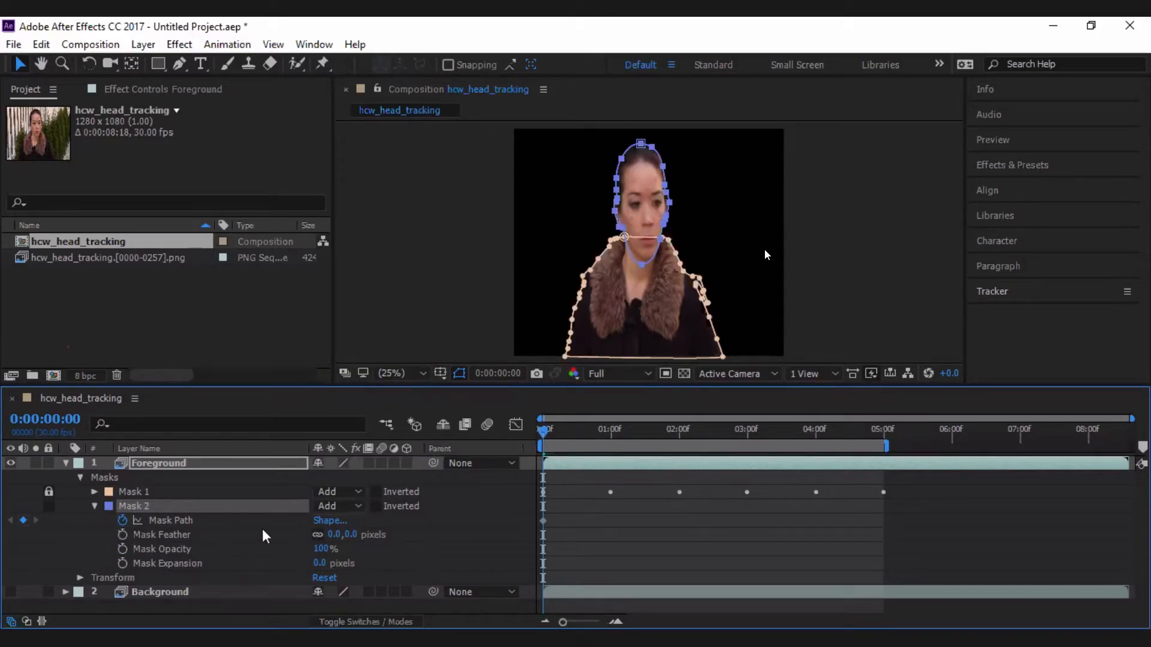
click(335, 492)
click(336, 363)
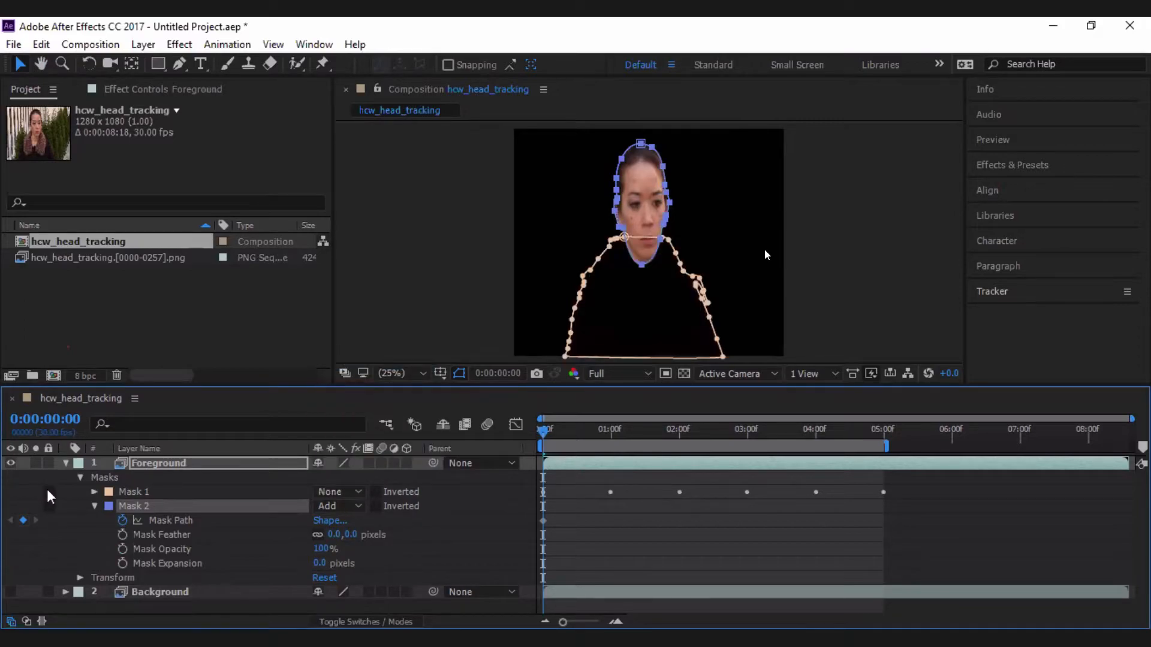
click(345, 510)
click(352, 375)
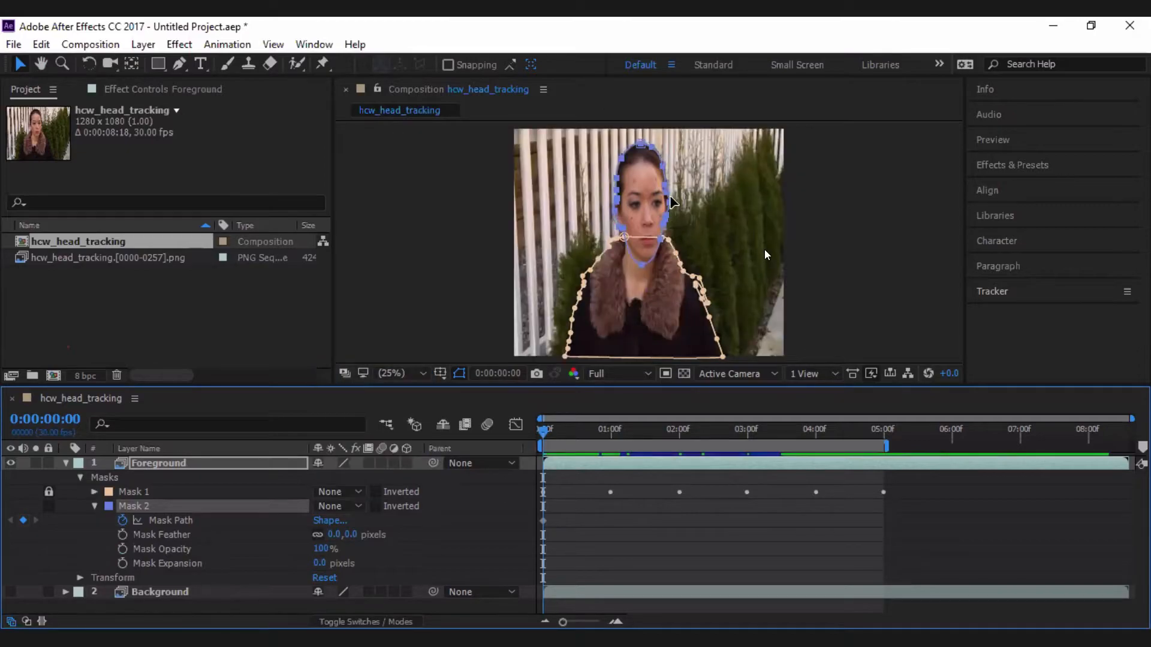
Zoom in the timeline and go to 0:00:00:10 with the woman's head magnified in the composition view.
key(slash)
drag(658, 197, 626, 336)
drag(613, 210, 621, 341)
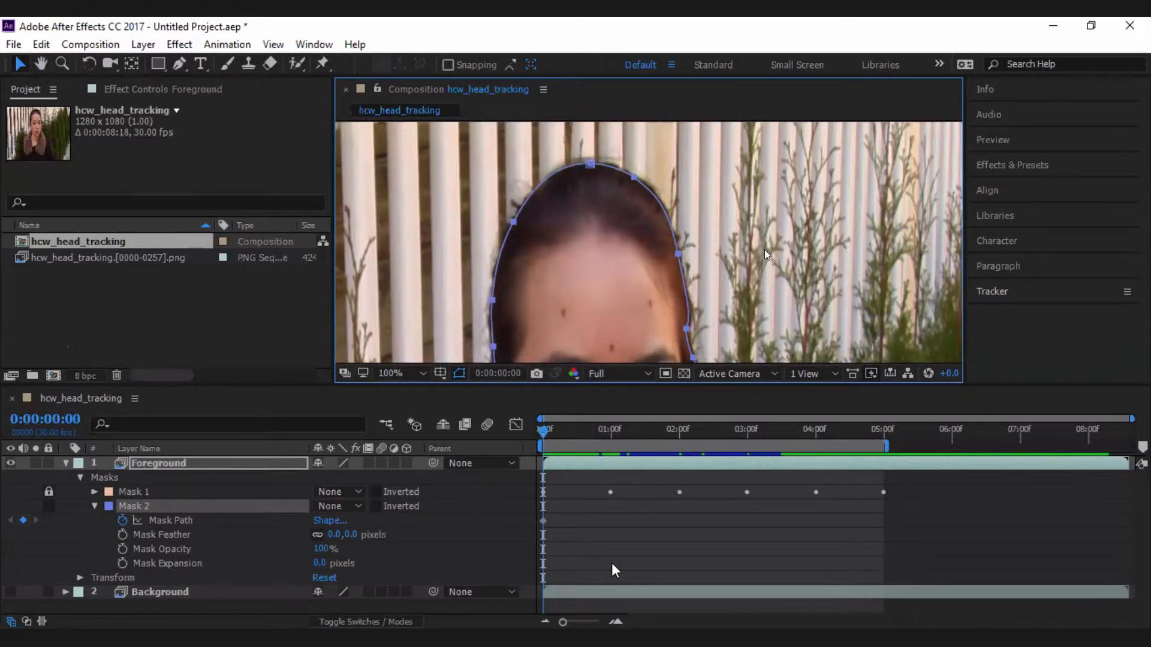
drag(562, 621, 591, 623)
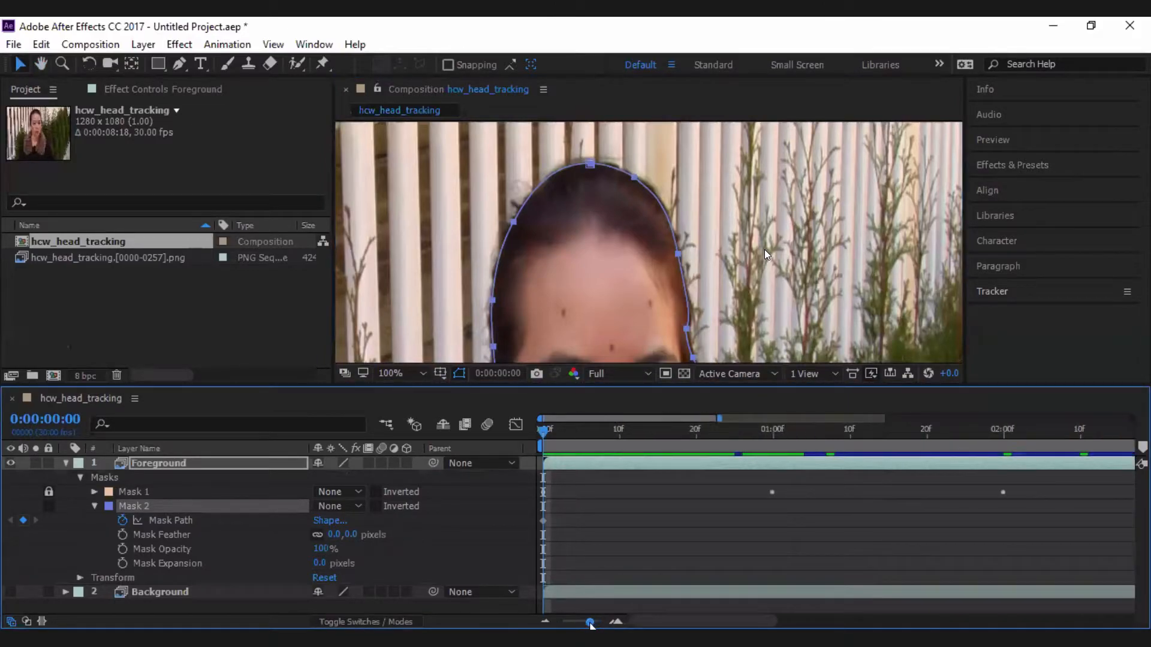
click(618, 435)
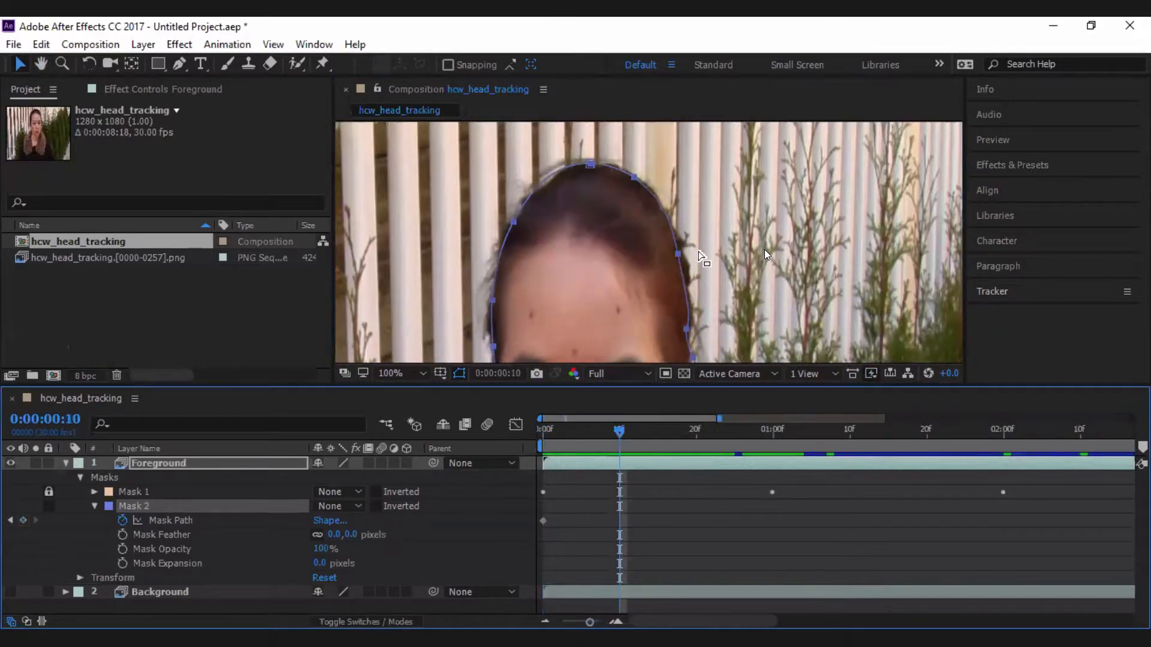
key(space)
drag(694, 255, 795, 116)
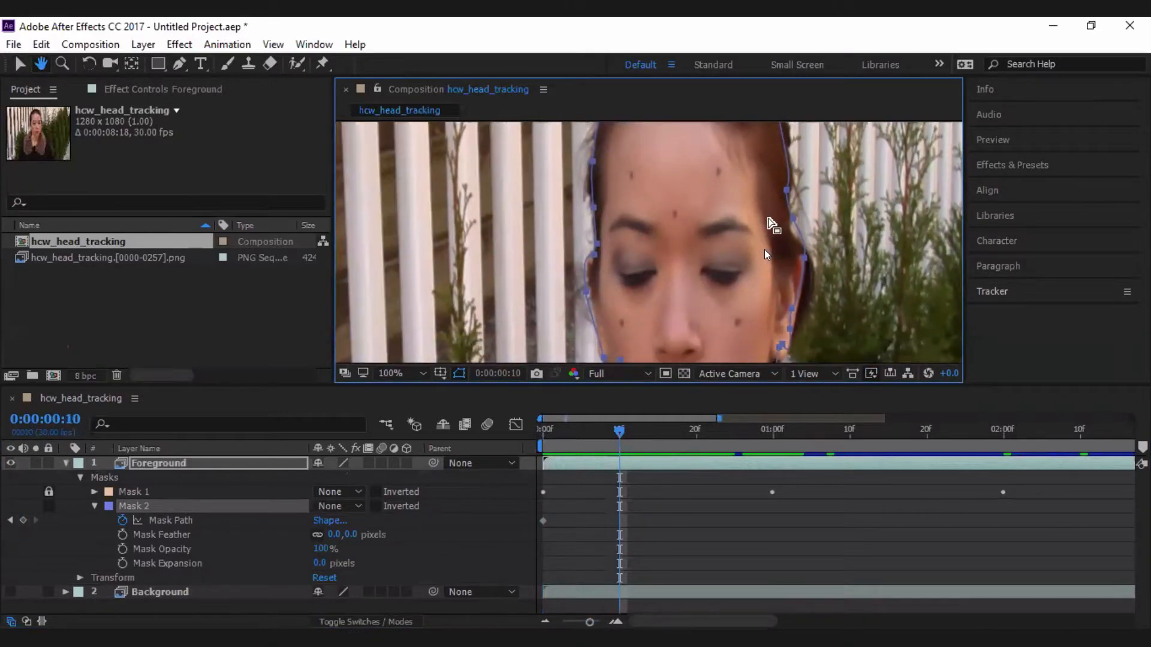
key(comma)
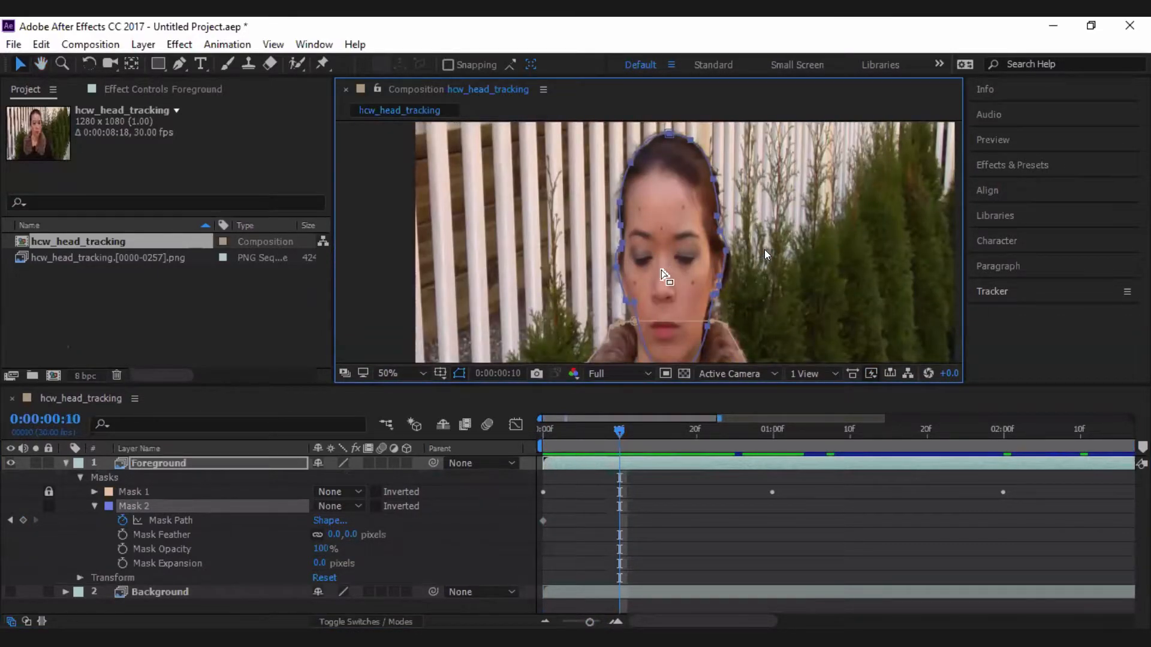
Reposition Mask 2's points around the woman's visible earlobe at 0:00:00:10.
key(period)
drag(704, 272, 591, 164)
key(period)
key(period)
key(period)
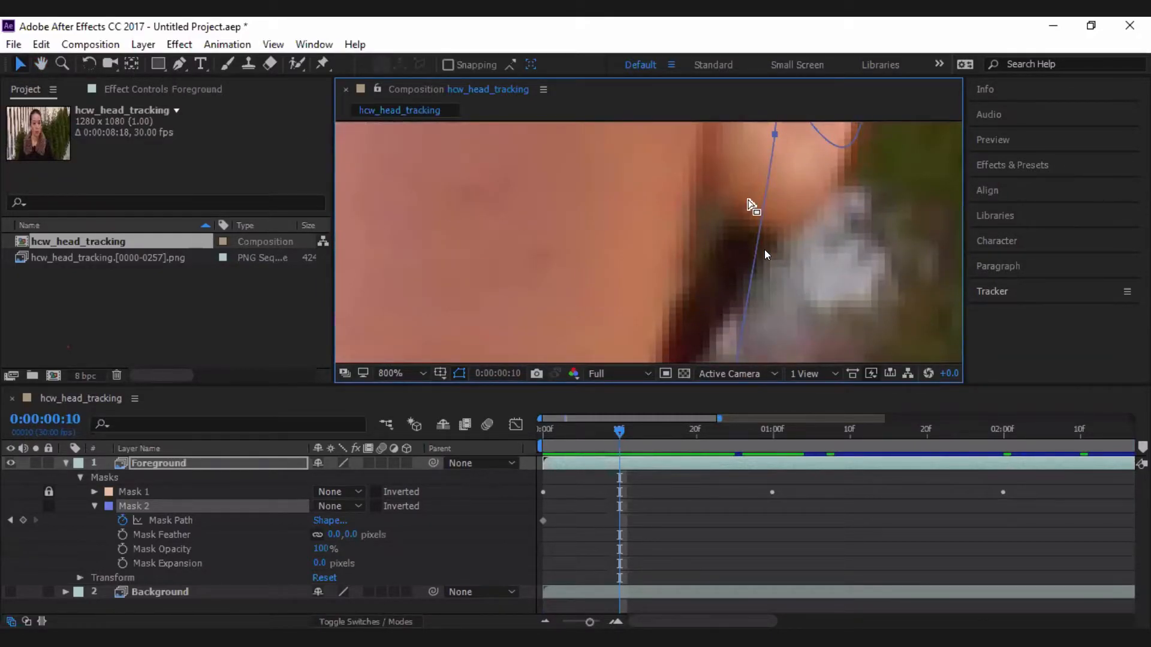
mouse_move(720, 189)
mouse_down()
mouse_move(692, 200)
mouse_move(715, 182)
mouse_up()
click(741, 180)
drag(796, 129, 772, 282)
drag(738, 239, 809, 269)
drag(747, 308, 722, 118)
Move Mask 2's points along the outer ear outward to the hair behind it at 0:00:00:10.
drag(717, 246, 722, 360)
drag(724, 144, 728, 372)
drag(745, 200, 805, 372)
drag(898, 195, 854, 189)
drag(787, 245, 745, 326)
drag(756, 172, 745, 264)
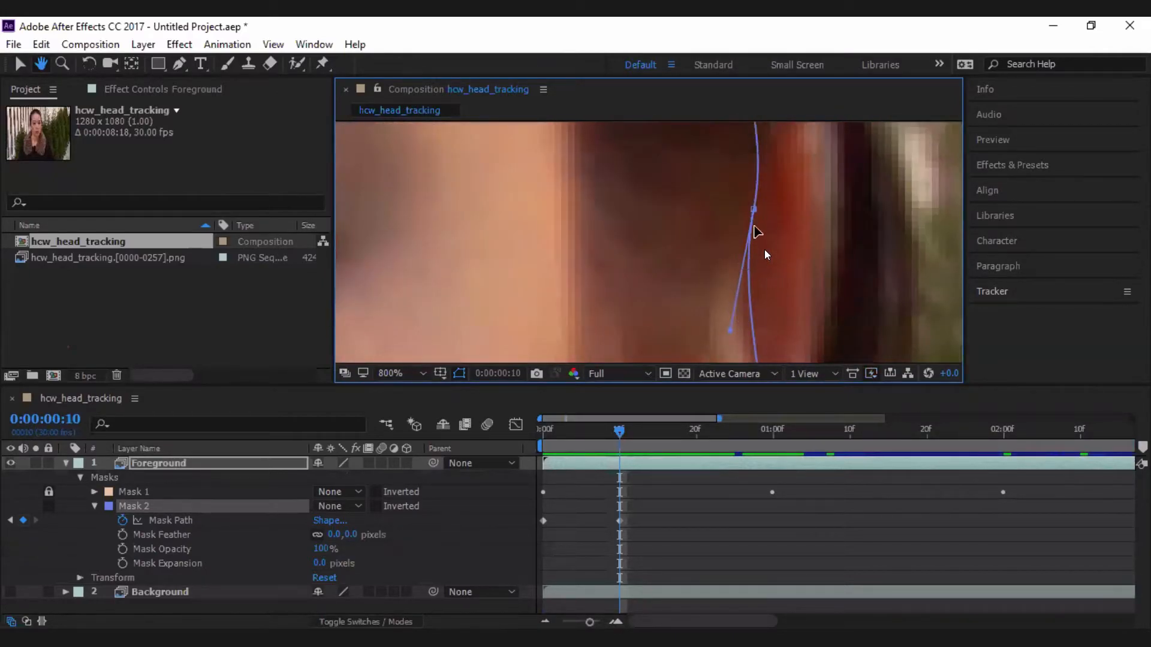
drag(757, 213, 839, 203)
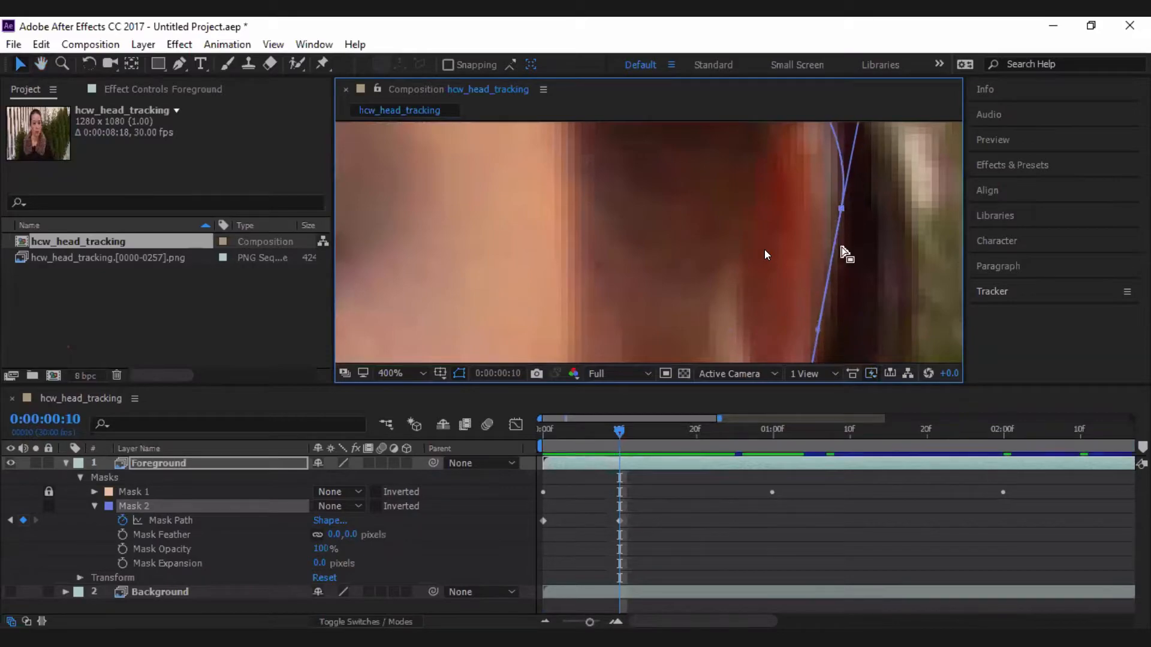
Fit Mask 2's points and curve handles to the dark hair edge behind the ear at 0:00:00:10.
scroll(793, 270, down, 2)
drag(792, 270, 795, 179)
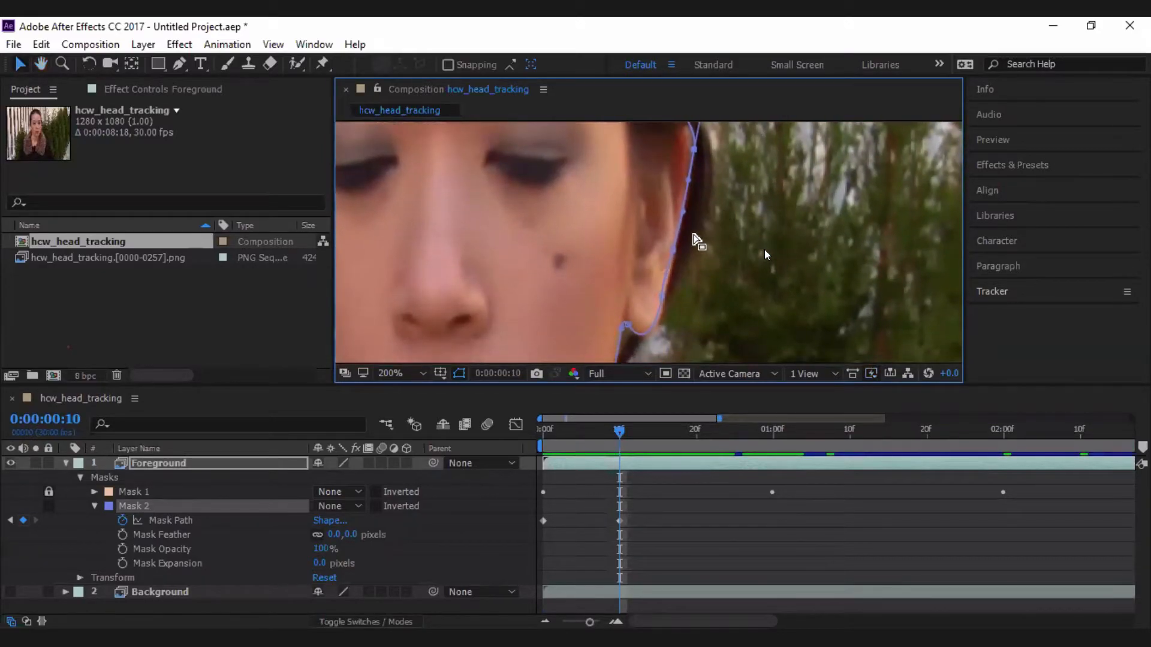
scroll(765, 254, up, 2)
drag(695, 220, 719, 232)
drag(773, 124, 771, 286)
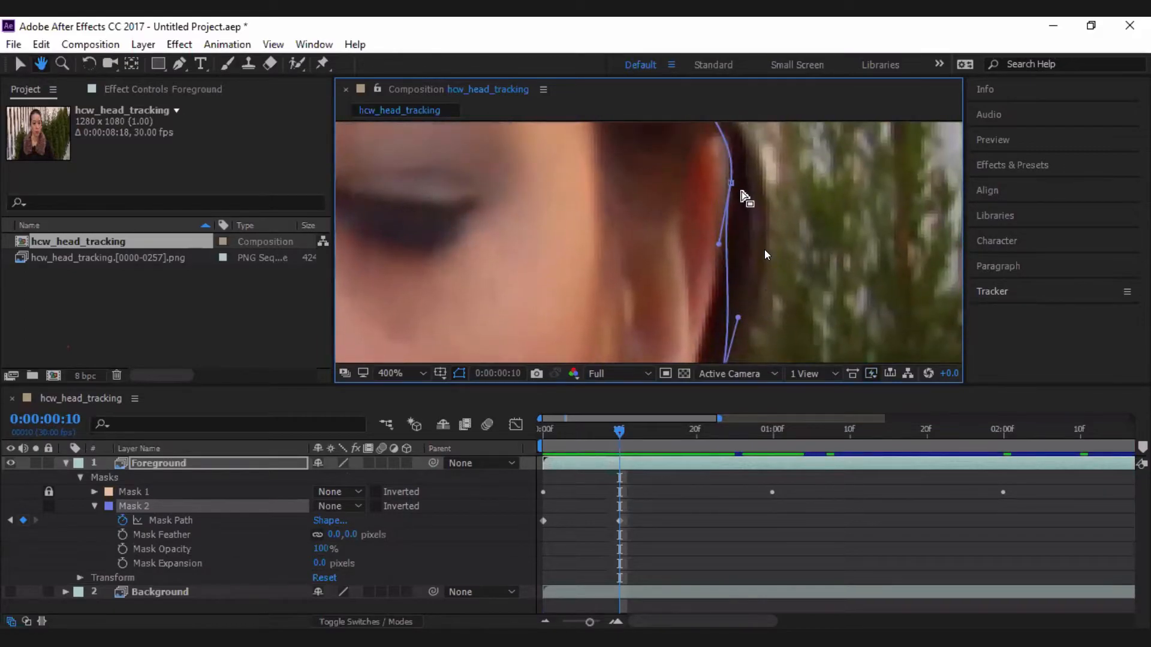
drag(735, 182, 753, 184)
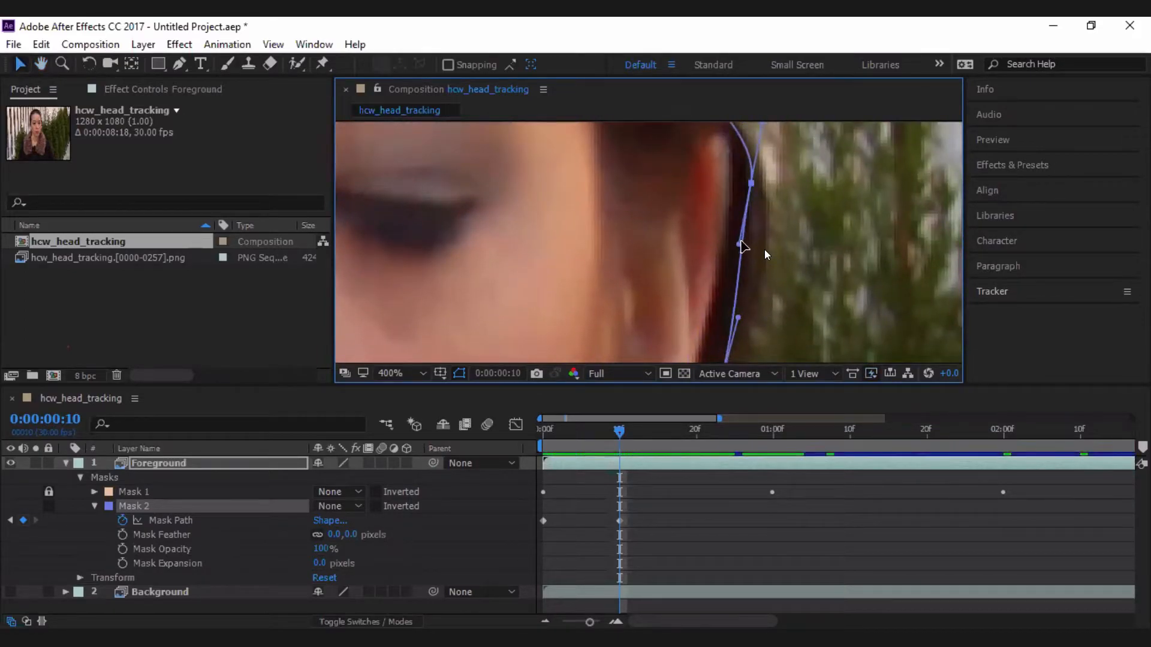
drag(748, 248, 759, 251)
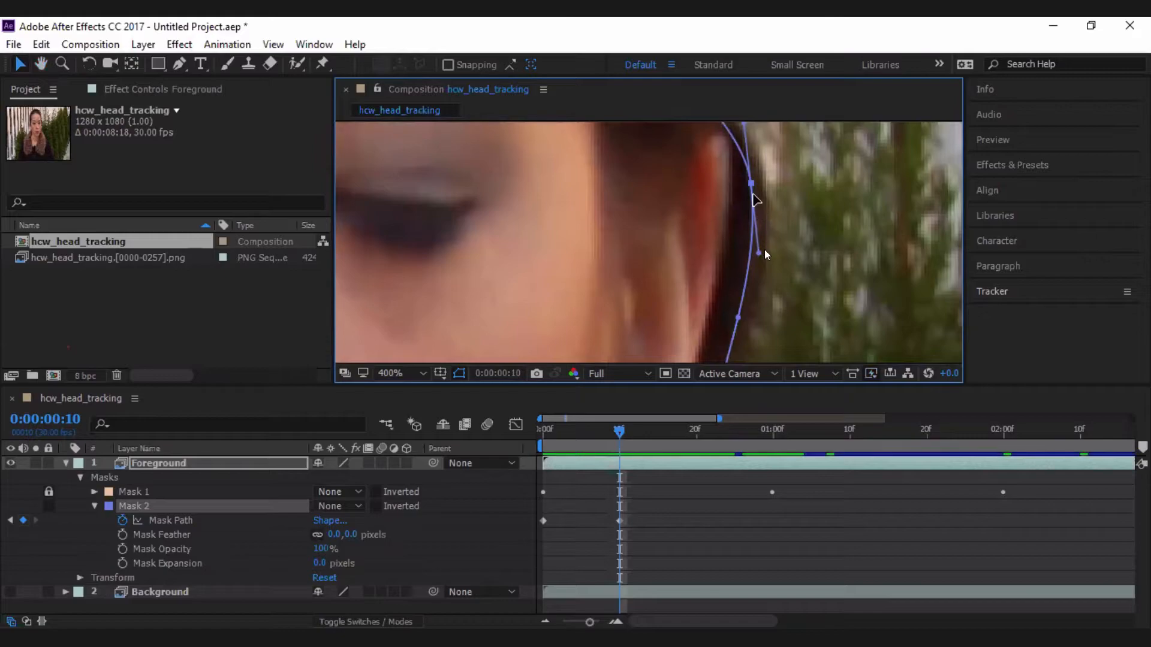
Adjust Mask 2's path up the hair above the ear at 0:00:00:10.
key(space)
drag(757, 187, 765, 261)
key(space)
drag(725, 123, 774, 209)
key(space)
drag(792, 255, 817, 304)
drag(797, 129, 801, 278)
mouse_move(763, 186)
mouse_down()
mouse_move(762, 239)
mouse_move(764, 200)
mouse_up()
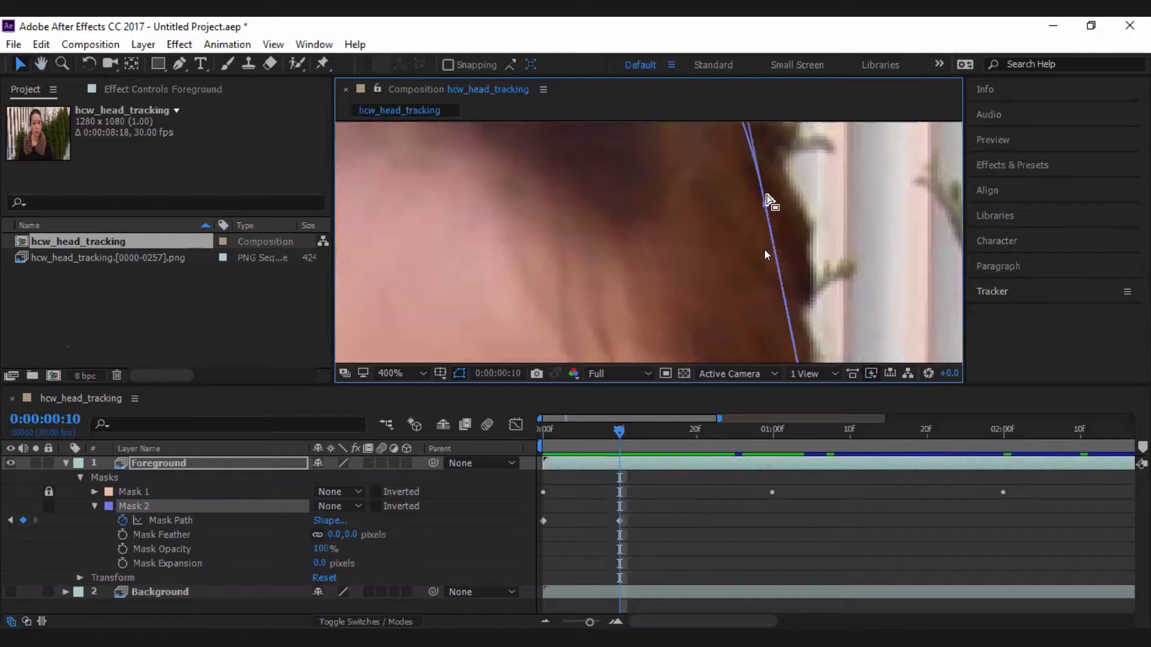
Refine Mask 2's curve over the crown and the far side of the hair at 0:00:00:10.
scroll(765, 201, down, 2)
key(space)
scroll(630, 156, up, 1)
drag(619, 166, 722, 285)
key(space)
drag(640, 230, 651, 223)
drag(613, 300, 778, 194)
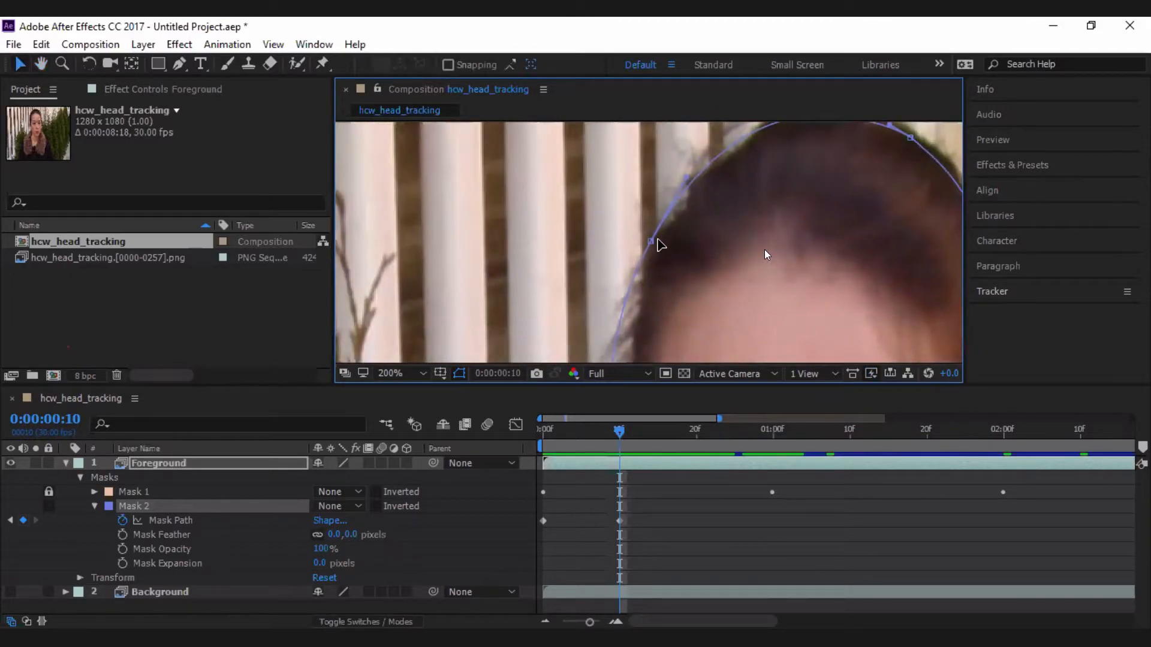
Align Mask 2 with the temple and cheek on the side away from the visible ear at 0:00:00:10.
scroll(657, 240, down, 5)
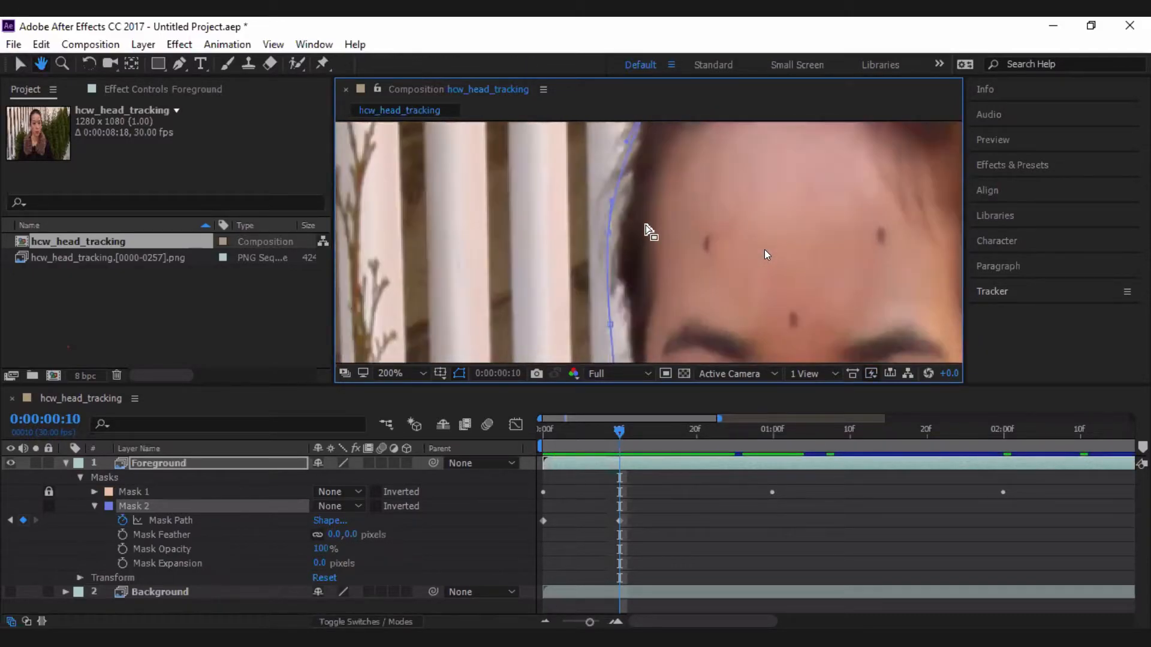
drag(610, 240, 637, 218)
scroll(638, 243, down, 3)
drag(659, 270, 645, 197)
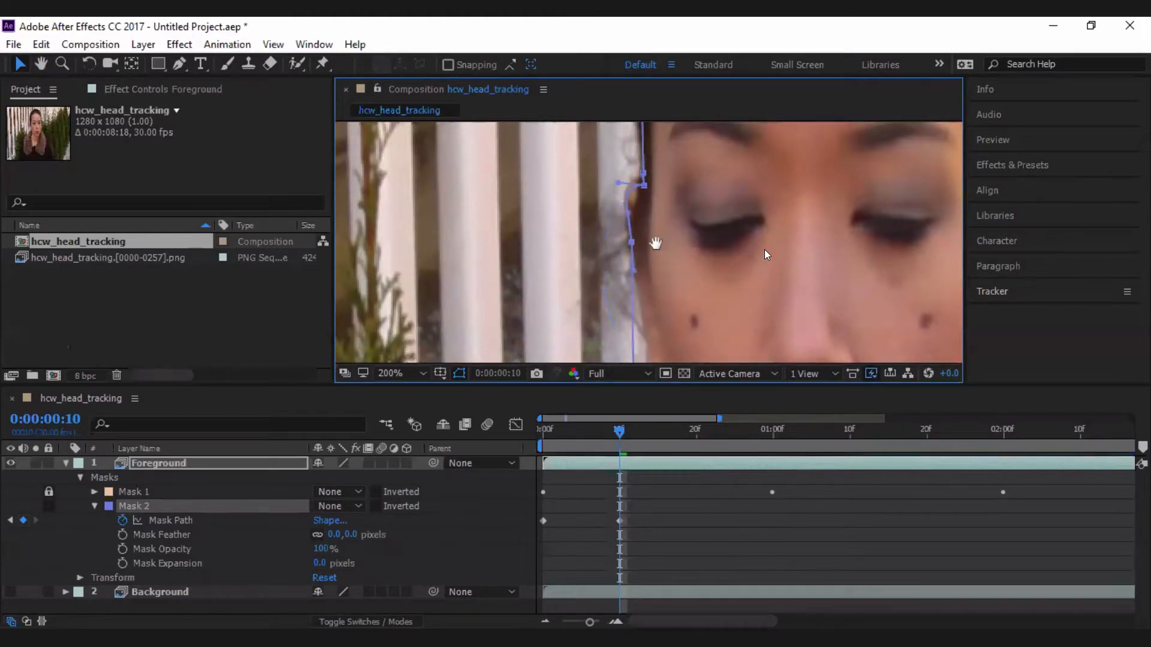
scroll(642, 252, down, 3)
drag(647, 226, 643, 222)
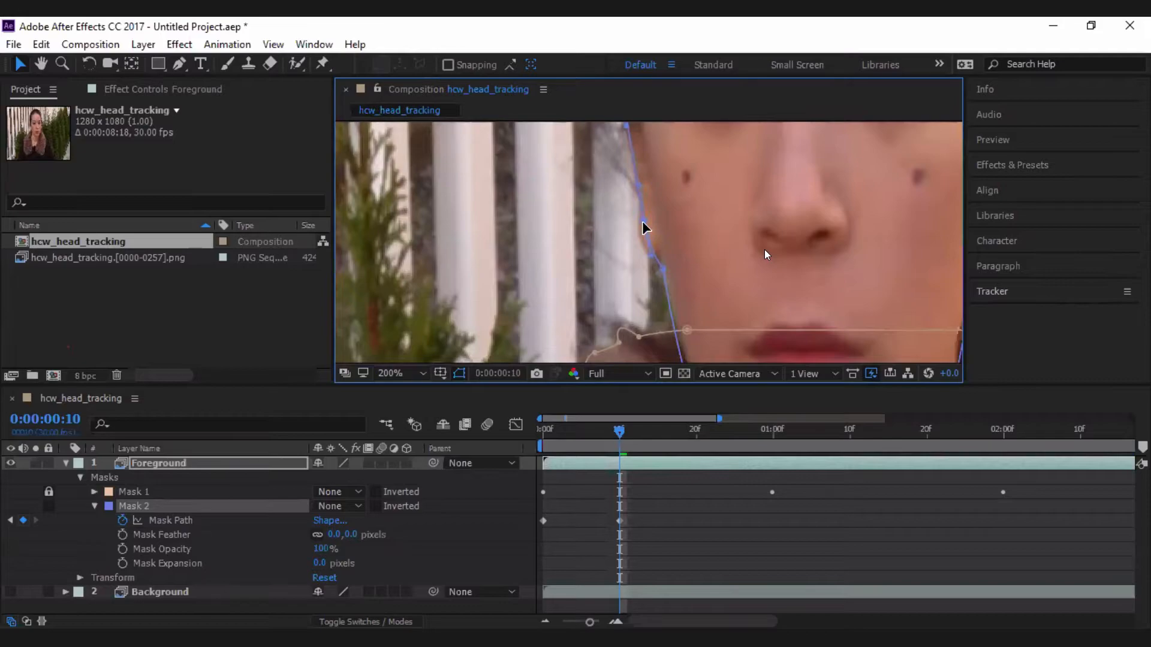
Fit Mask 2's points to the lower cheek, jaw and chin at 0:00:00:10.
drag(662, 269, 645, 235)
key(space)
drag(717, 331, 695, 185)
key(space)
drag(717, 255, 712, 146)
drag(782, 295, 785, 267)
scroll(785, 267, down, 1)
Check how Mask 2 follows the head between its first two keyframes, around 0:00:00:06 and 0:00:00:05.
key(space)
drag(741, 223, 744, 310)
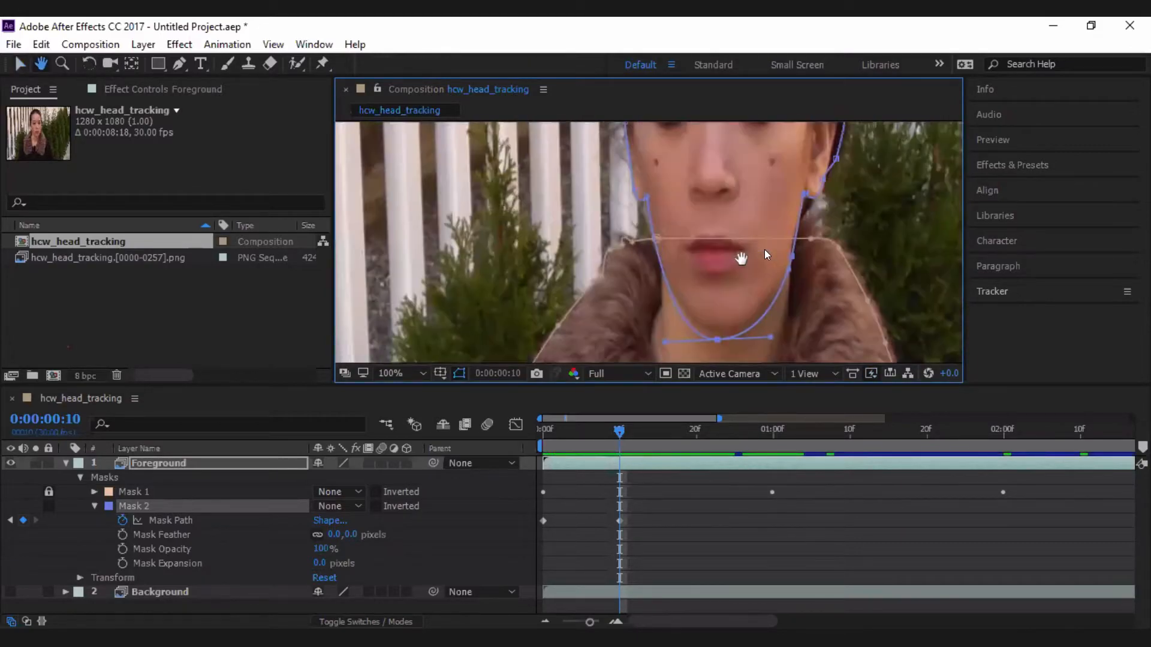
drag(742, 258, 739, 274)
scroll(738, 221, down, 1)
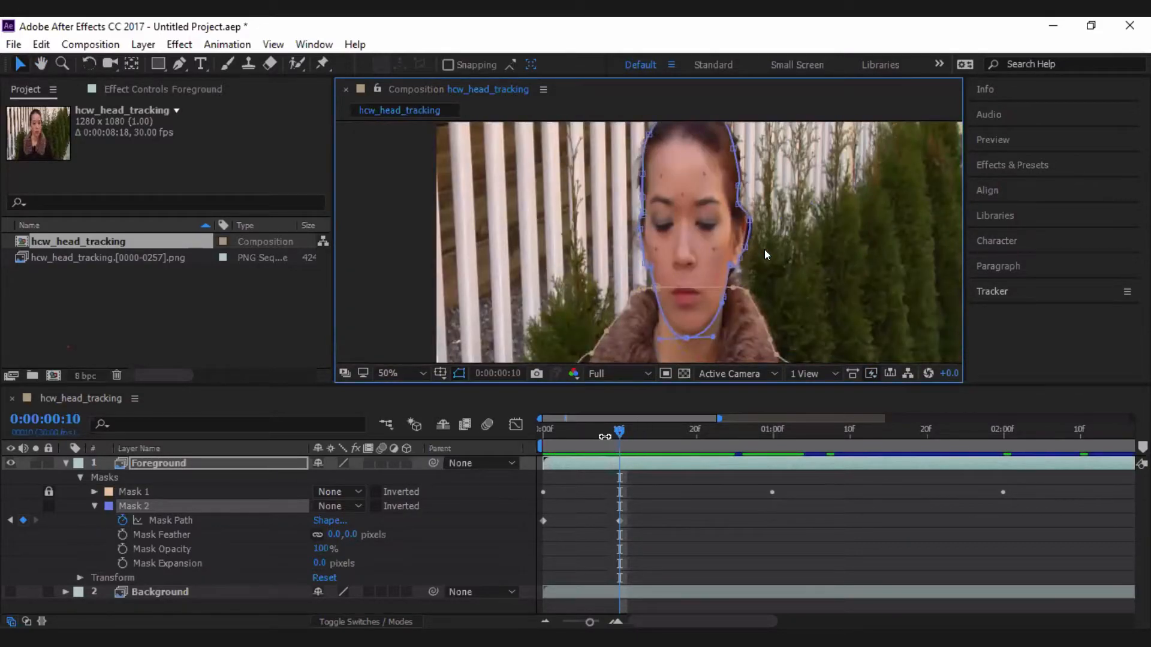
drag(617, 432, 591, 445)
key(slash)
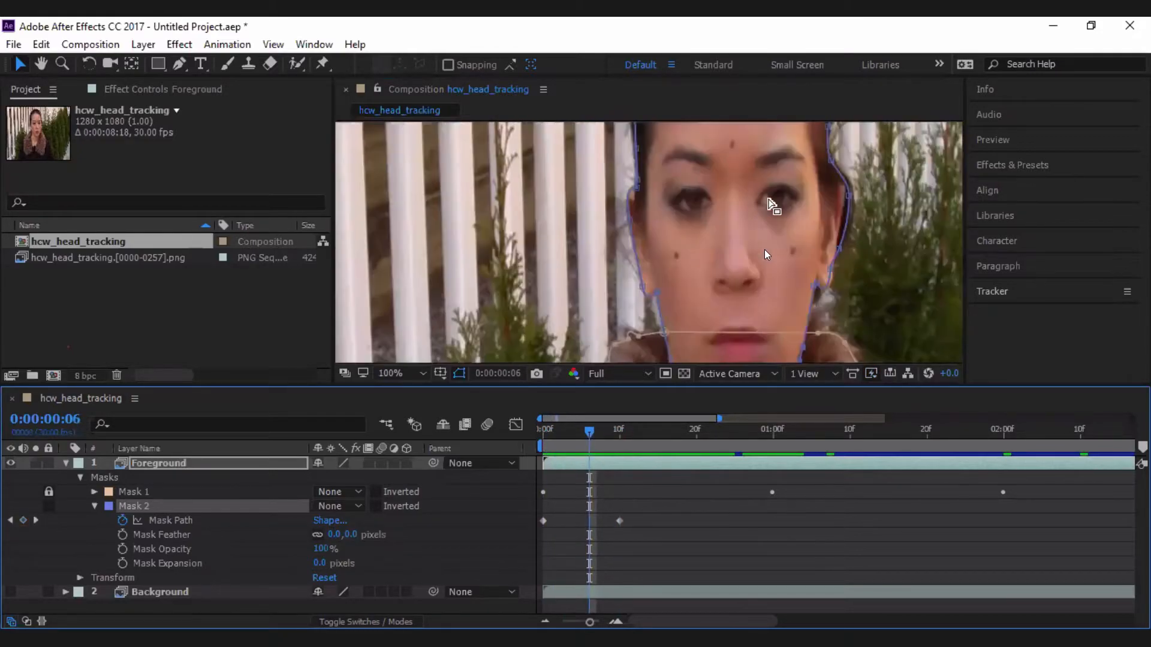
drag(782, 202, 652, 235)
scroll(689, 230, up, 1)
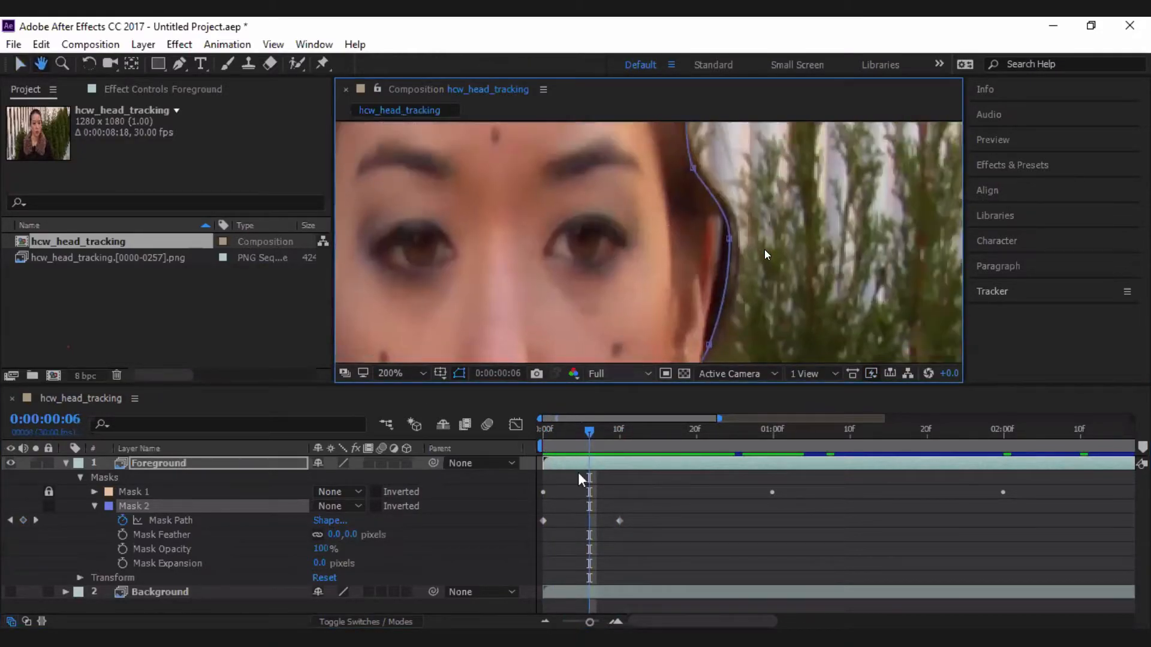
mouse_move(593, 440)
mouse_down()
mouse_move(527, 444)
mouse_move(653, 440)
mouse_move(542, 454)
mouse_move(633, 448)
mouse_move(556, 457)
mouse_move(596, 456)
mouse_move(583, 456)
mouse_up()
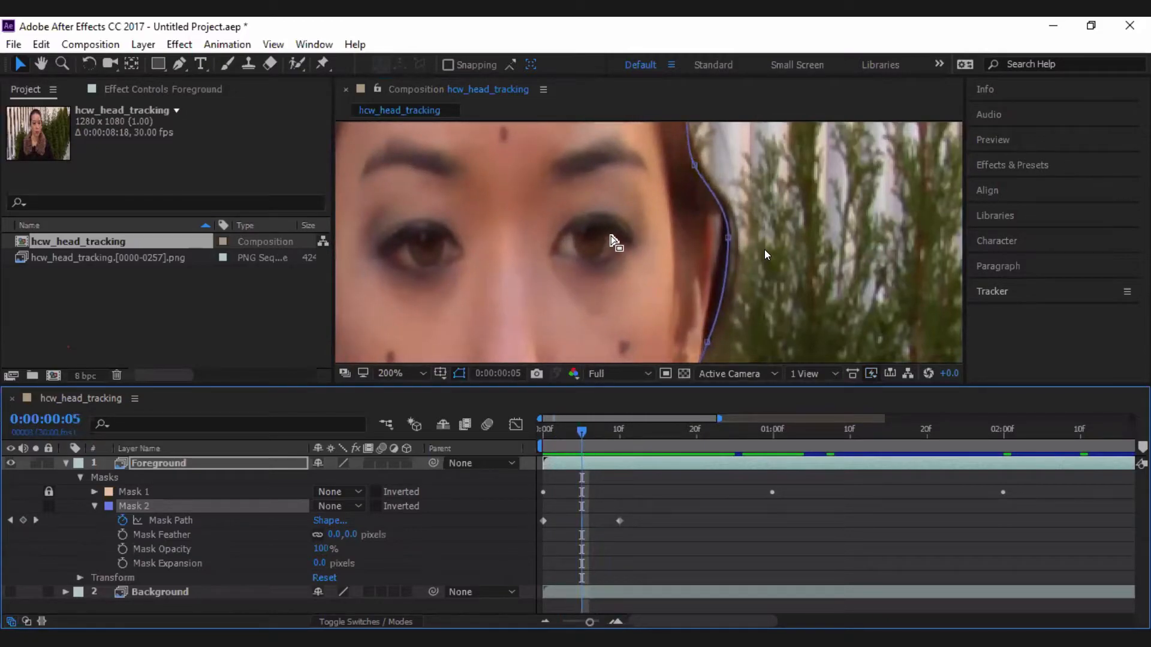
scroll(661, 240, down, 3)
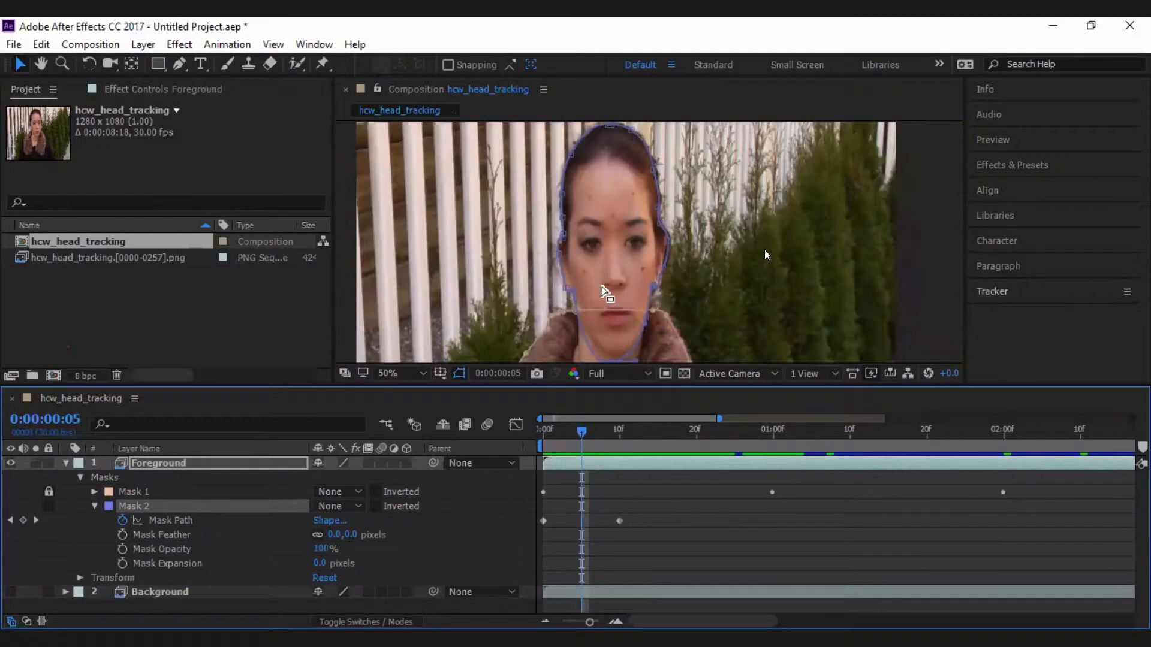
Keyframe Mask 2 at 0:00:00:20 by reshaping its path over the top of the hair.
click(694, 430)
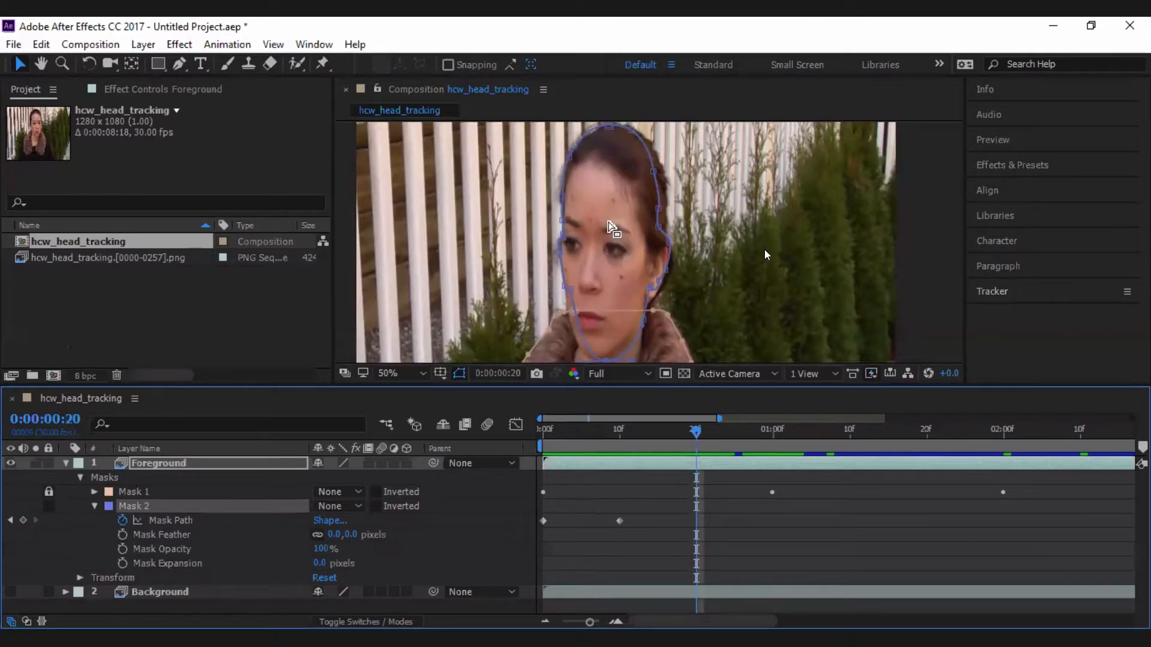
scroll(624, 204, up, 4)
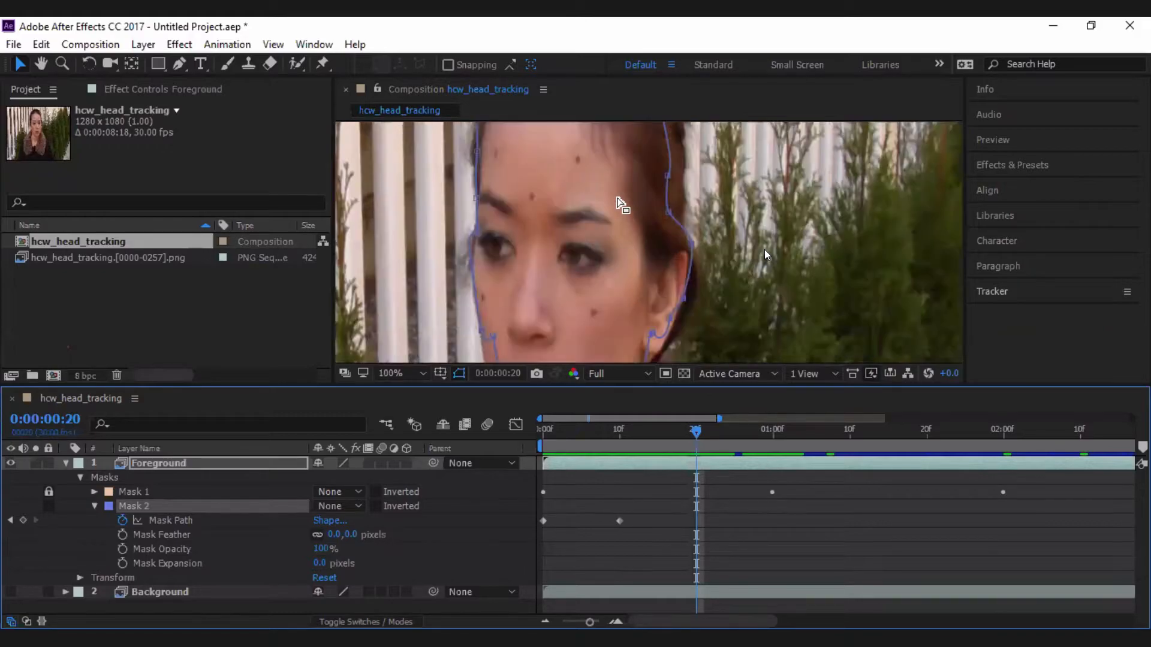
drag(638, 212, 681, 252)
drag(642, 319, 667, 408)
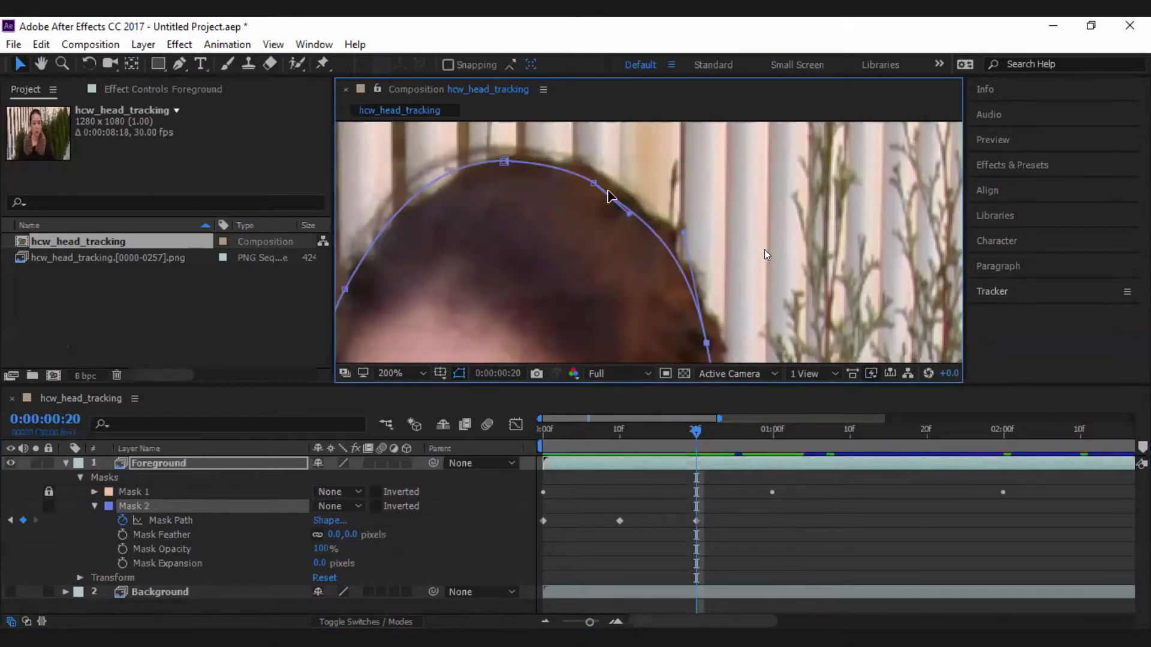
drag(595, 187, 630, 197)
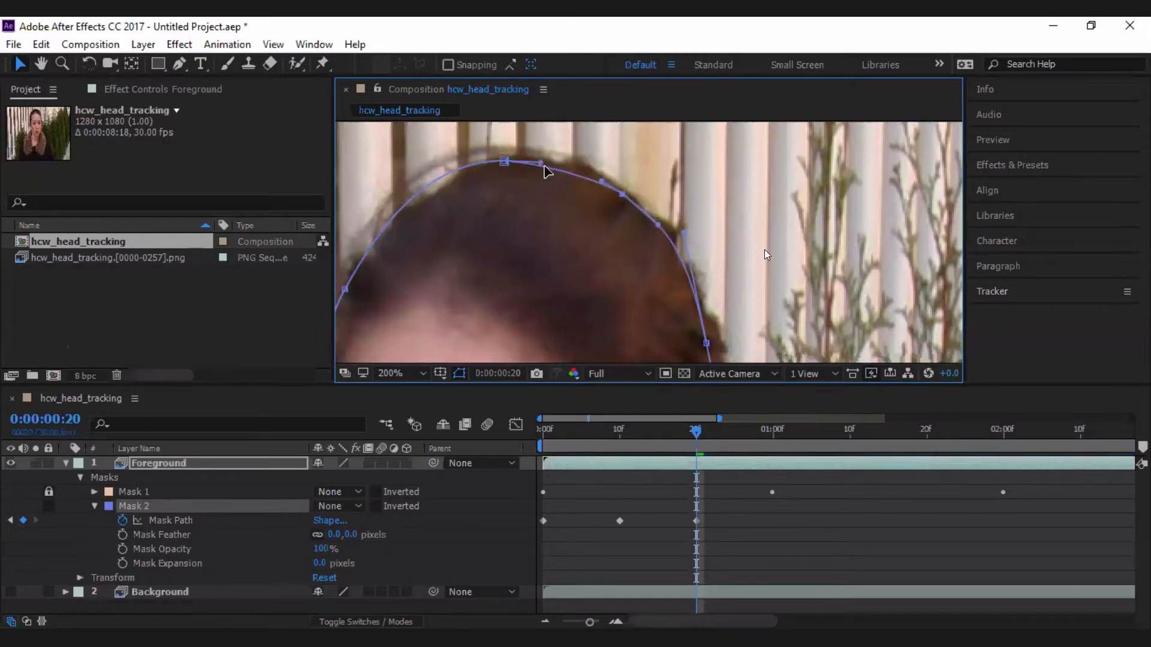
drag(517, 164, 530, 167)
Align Mask 2 with the forehead, temple and cheek opposite the visible ear at 0:00:00:20.
drag(474, 266, 759, 138)
drag(612, 345, 618, 147)
drag(650, 239, 652, 166)
drag(605, 297, 613, 314)
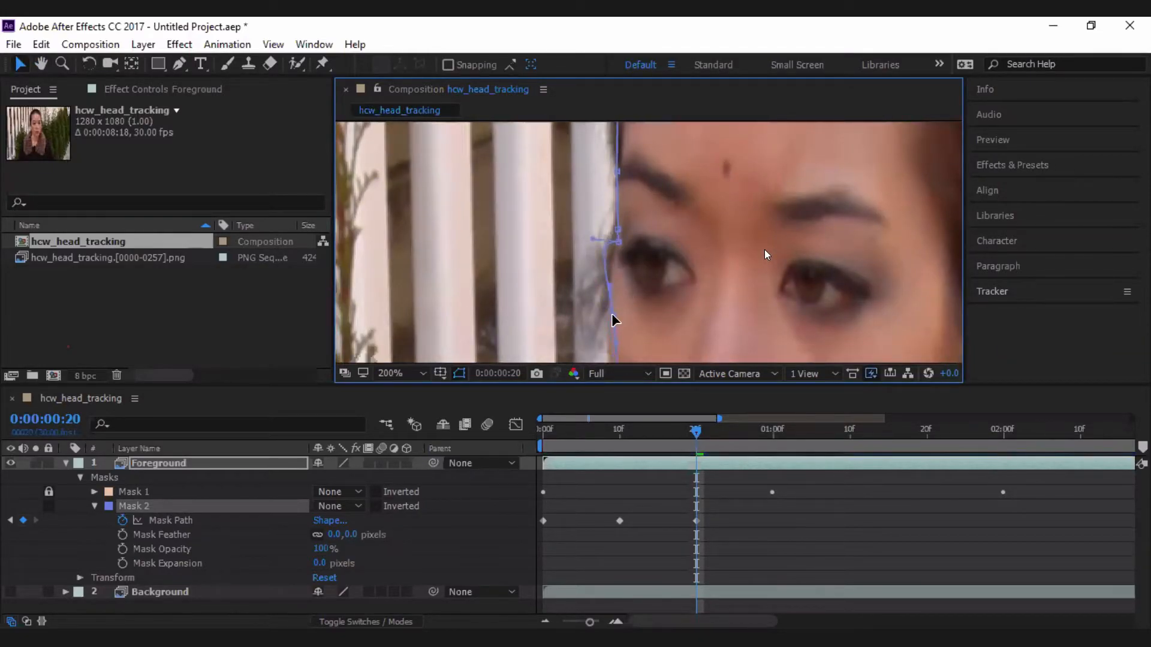
drag(594, 237, 649, 148)
drag(640, 238, 640, 211)
drag(621, 158, 615, 169)
drag(649, 131, 667, 166)
Move Mask 2's jaw and chin points to follow the turned face at 0:00:00:20.
drag(665, 330, 663, 137)
drag(676, 264, 662, 190)
drag(772, 311, 737, 317)
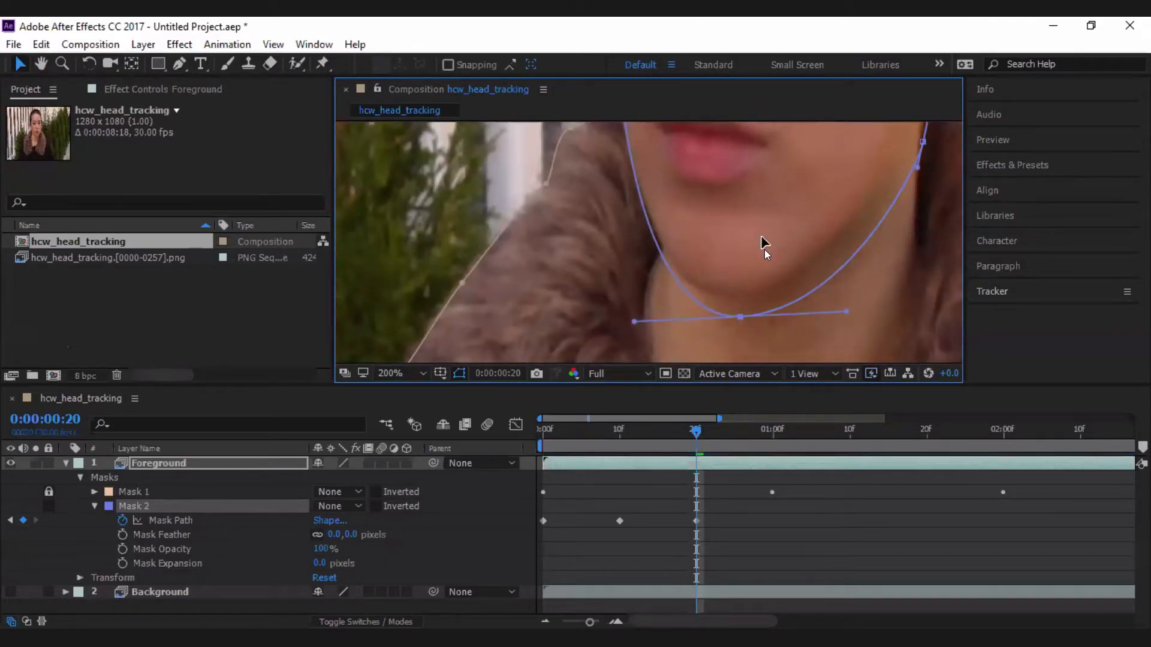
Reshape Mask 2's points and handles beneath the earlobe at 0:00:00:20.
scroll(767, 204, down, 1)
drag(767, 204, 718, 309)
scroll(668, 211, up, 2)
drag(909, 334, 576, 364)
drag(691, 305, 684, 351)
drag(707, 223, 734, 270)
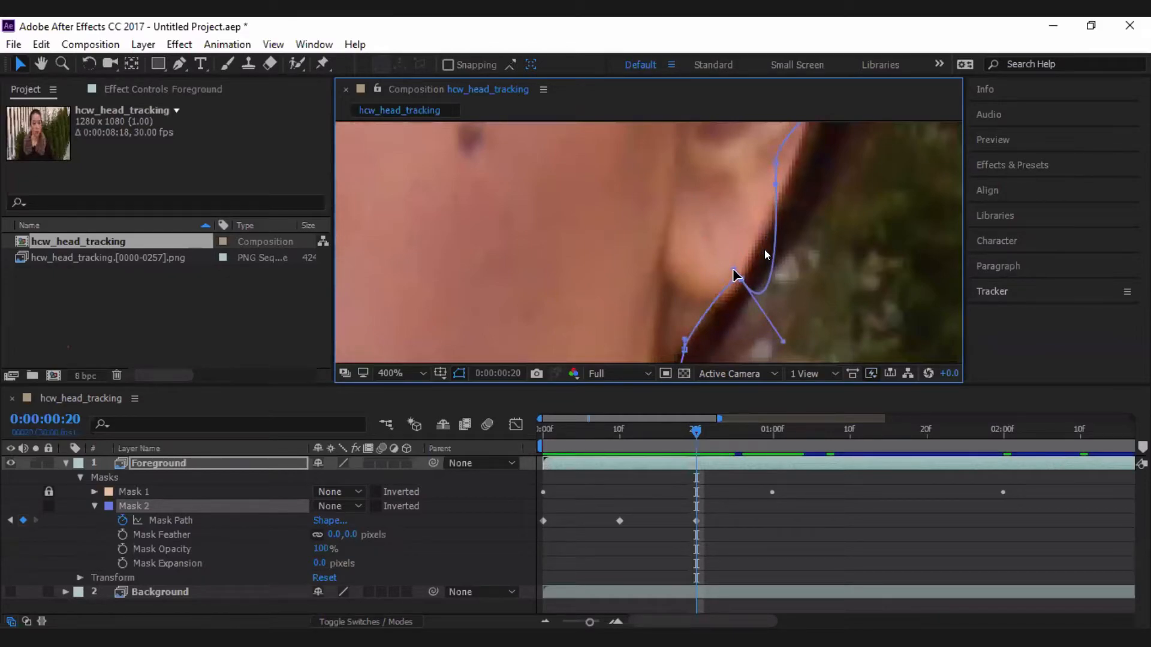
drag(733, 268, 742, 279)
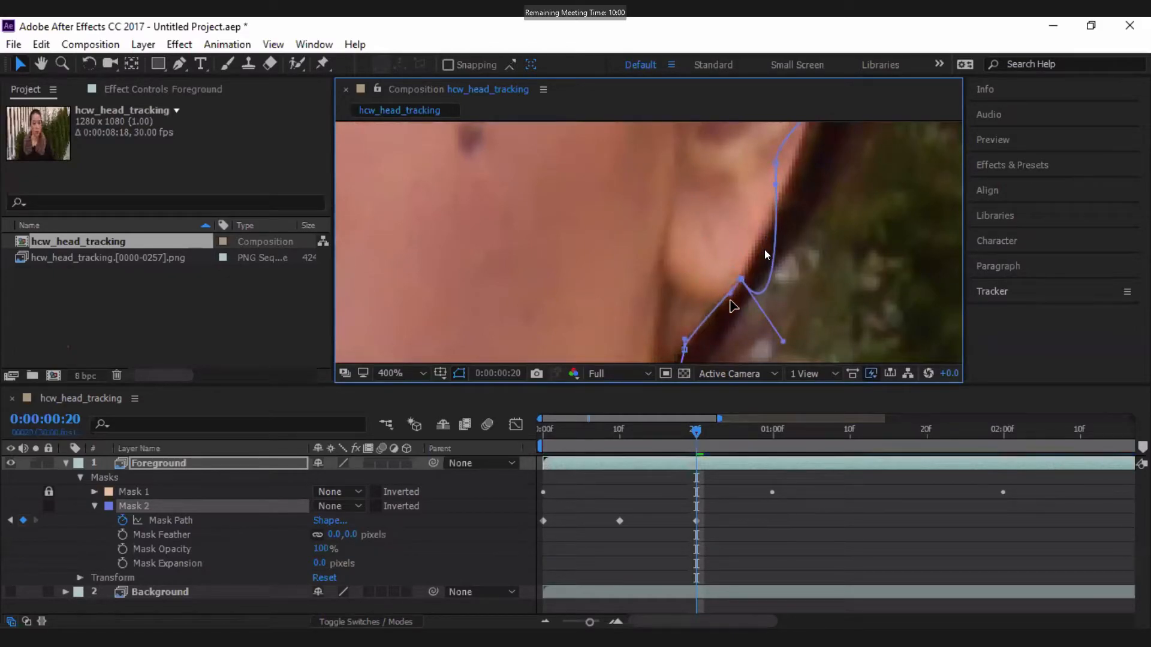
drag(784, 336, 748, 292)
Fit Mask 2's points and handles to the ear and the hair behind it at 0:00:00:20.
key(space)
drag(712, 327, 760, 296)
key(space)
key(space)
drag(781, 246, 828, 215)
key(space)
drag(828, 279, 826, 366)
drag(822, 195, 817, 303)
drag(808, 226, 795, 222)
drag(803, 293, 819, 289)
Move Mask 2's points above the ear out to the hair edge at 0:00:00:20.
key(space)
drag(757, 220, 775, 342)
drag(751, 228, 789, 264)
key(space)
drag(740, 193, 753, 319)
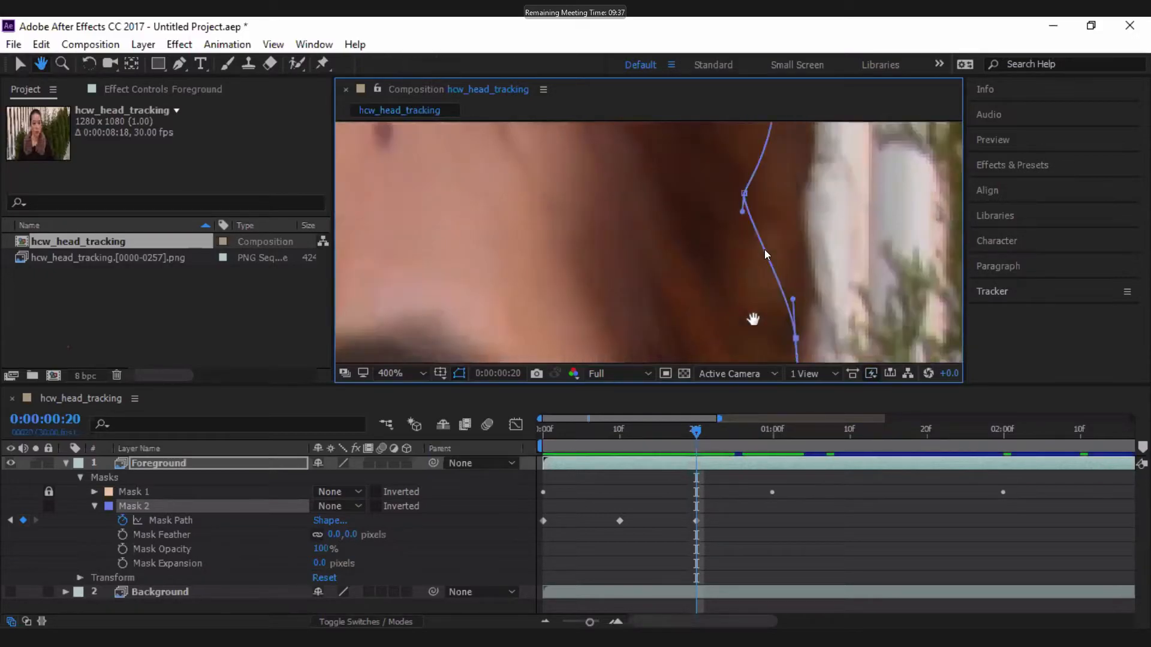
drag(745, 201, 796, 196)
key(space)
drag(816, 144, 827, 296)
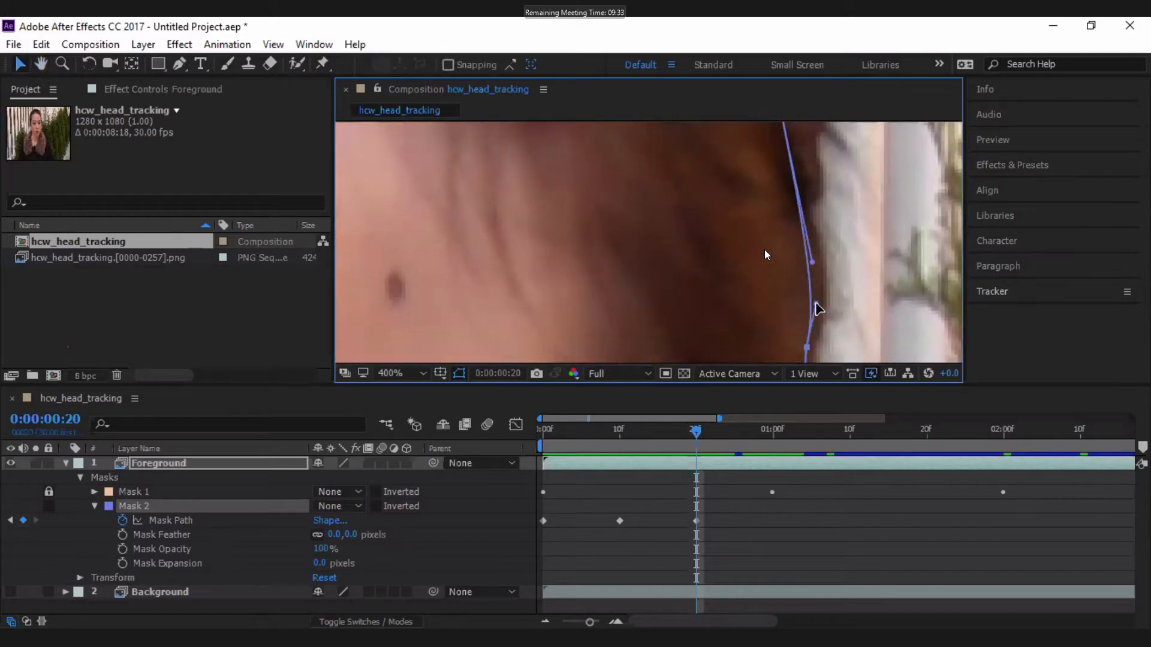
Inspect Mask 2's outline around the crown, face, chin and side hair at 0:00:00:20.
scroll(827, 216, up, 5)
drag(770, 203, 776, 221)
scroll(773, 216, down, 2)
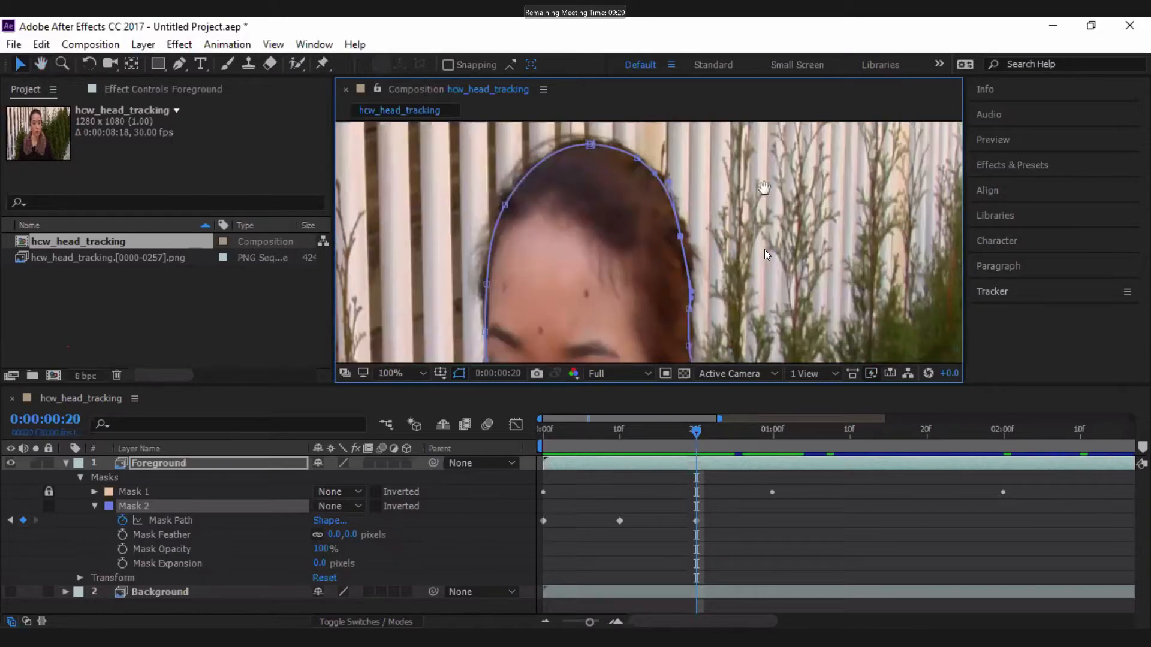
scroll(766, 191, down, 2)
scroll(628, 224, up, 3)
drag(696, 431, 690, 428)
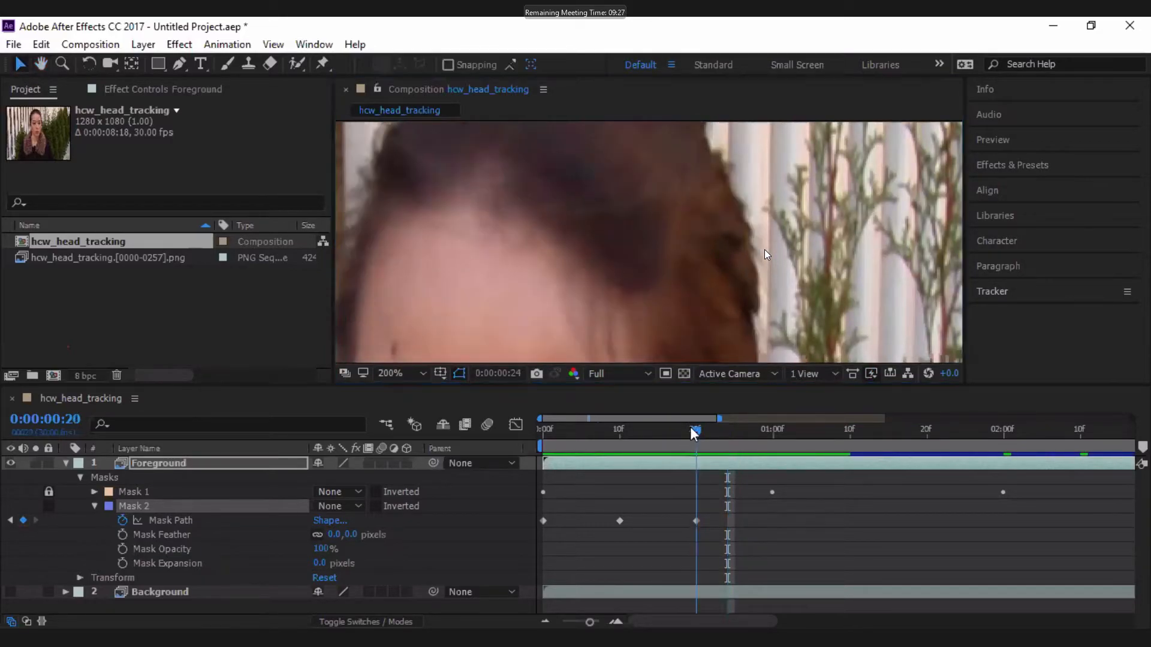
click(694, 431)
drag(632, 206, 742, 253)
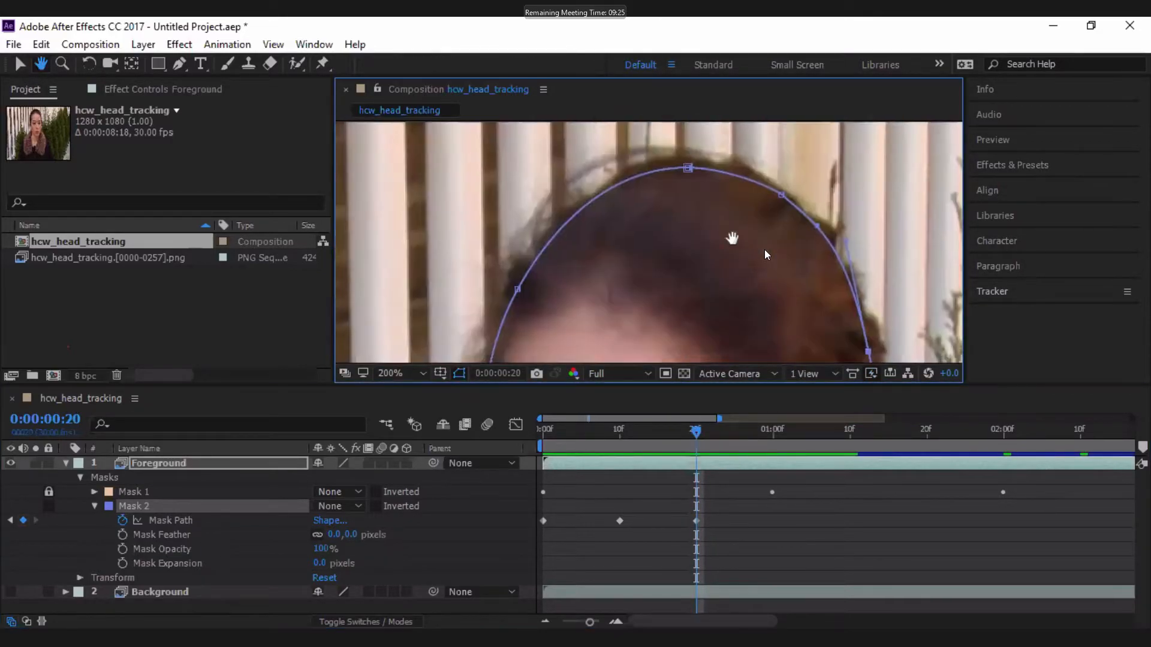
drag(631, 276, 781, 175)
drag(720, 342, 709, 239)
drag(683, 348, 709, 140)
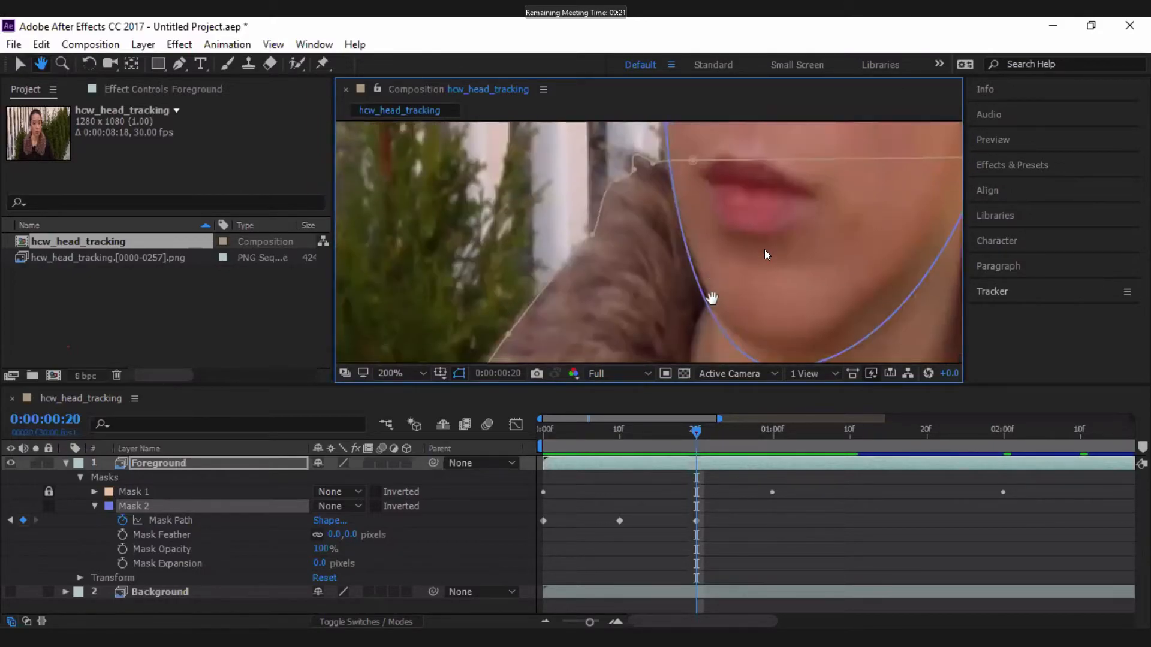
drag(756, 286, 714, 390)
drag(756, 135, 728, 323)
scroll(749, 240, down, 1)
scroll(720, 210, up, 1)
key(space)
drag(721, 213, 676, 316)
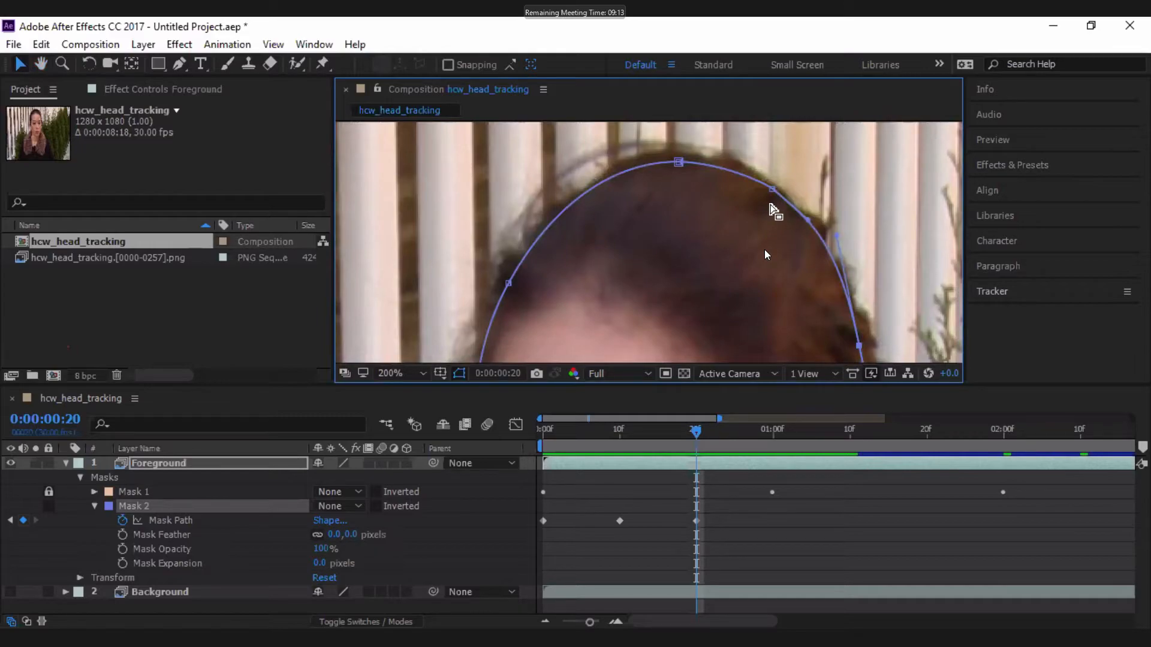
key(space)
drag(747, 268, 746, 150)
drag(745, 306, 695, 126)
drag(801, 290, 802, 390)
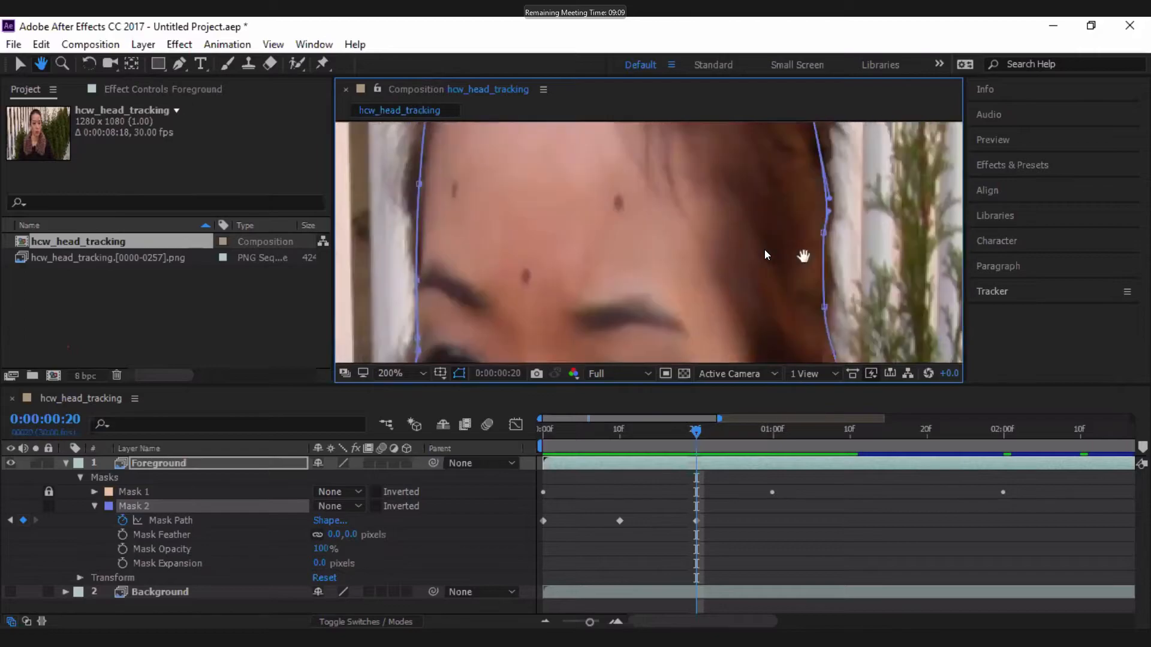
drag(804, 131, 804, 234)
scroll(804, 236, up, 1)
scroll(804, 243, down, 1)
key(space)
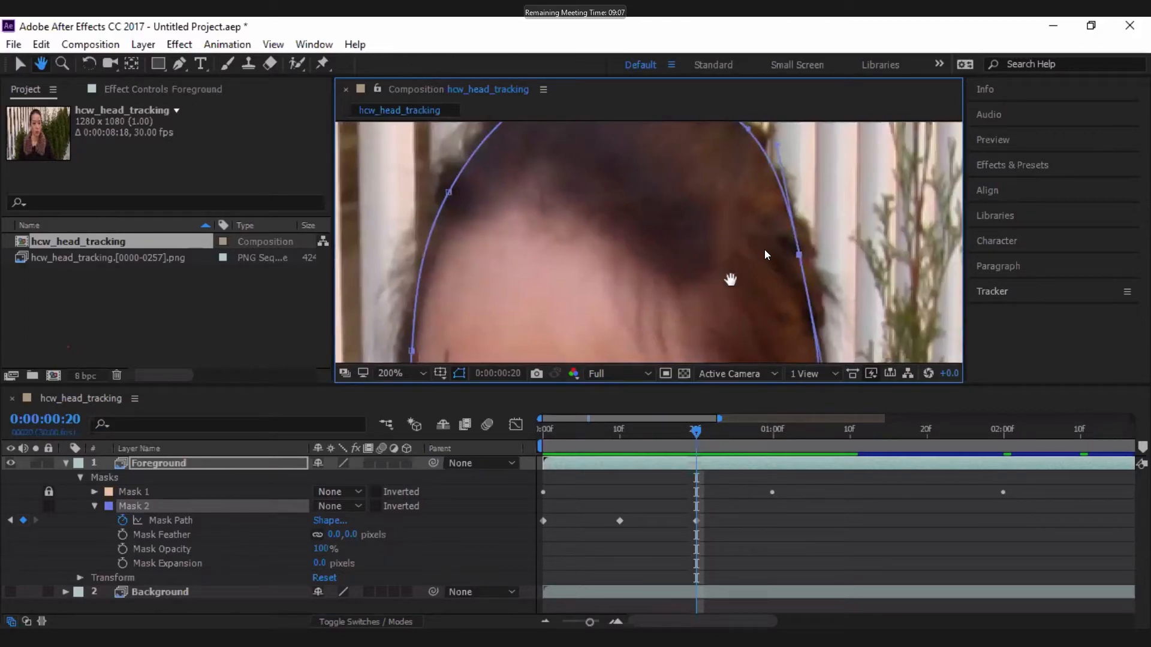
Nudge Mask 2's points on the upper side hair and crown at 0:00:00:20.
drag(730, 279, 716, 295)
drag(791, 274, 795, 285)
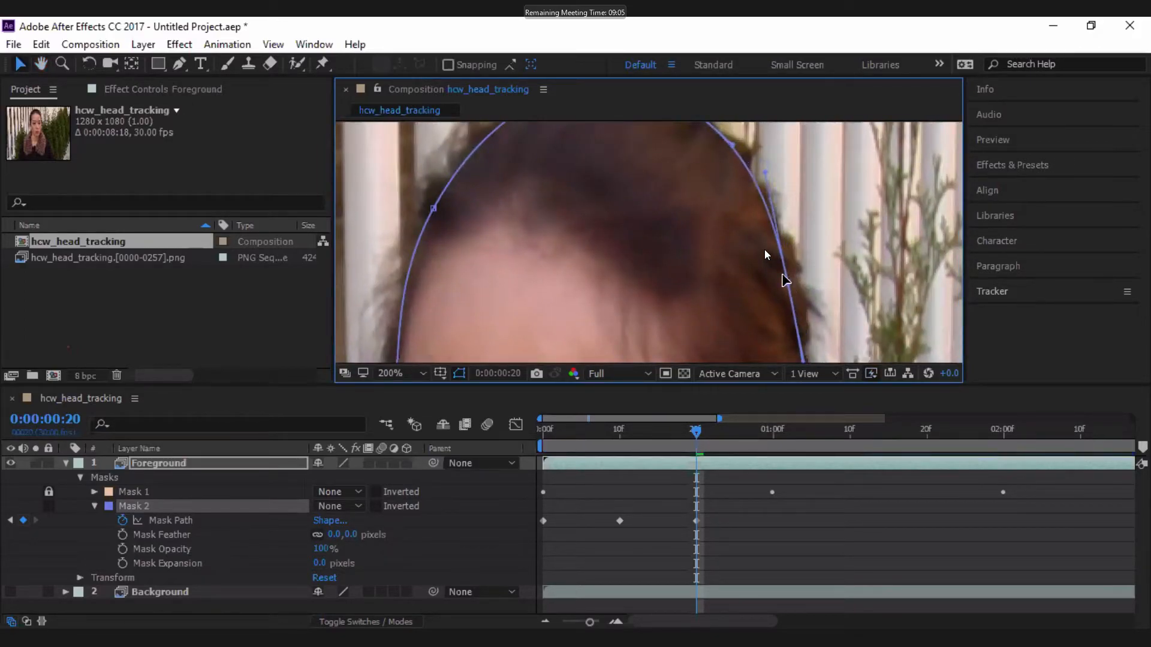
key(space)
drag(714, 194, 747, 274)
drag(638, 168, 635, 167)
key(space)
Go to 0:00:01:00 and pull Mask 2's points in to the cheek opposite the visible ear.
drag(613, 300, 645, 185)
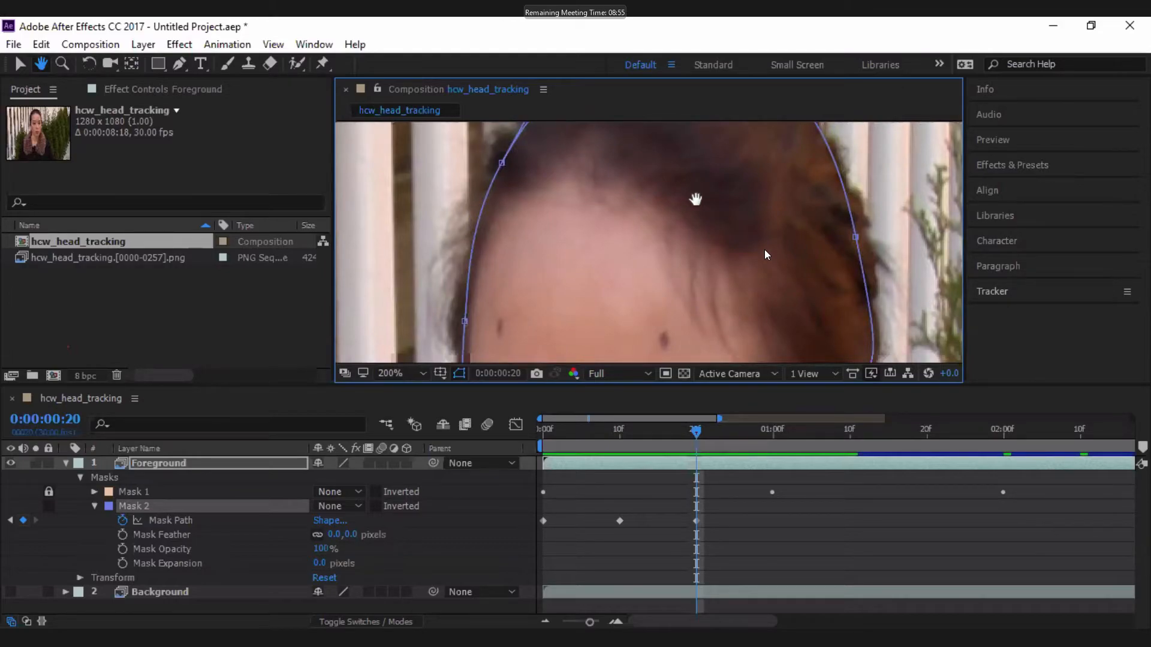
scroll(675, 175, down, 8)
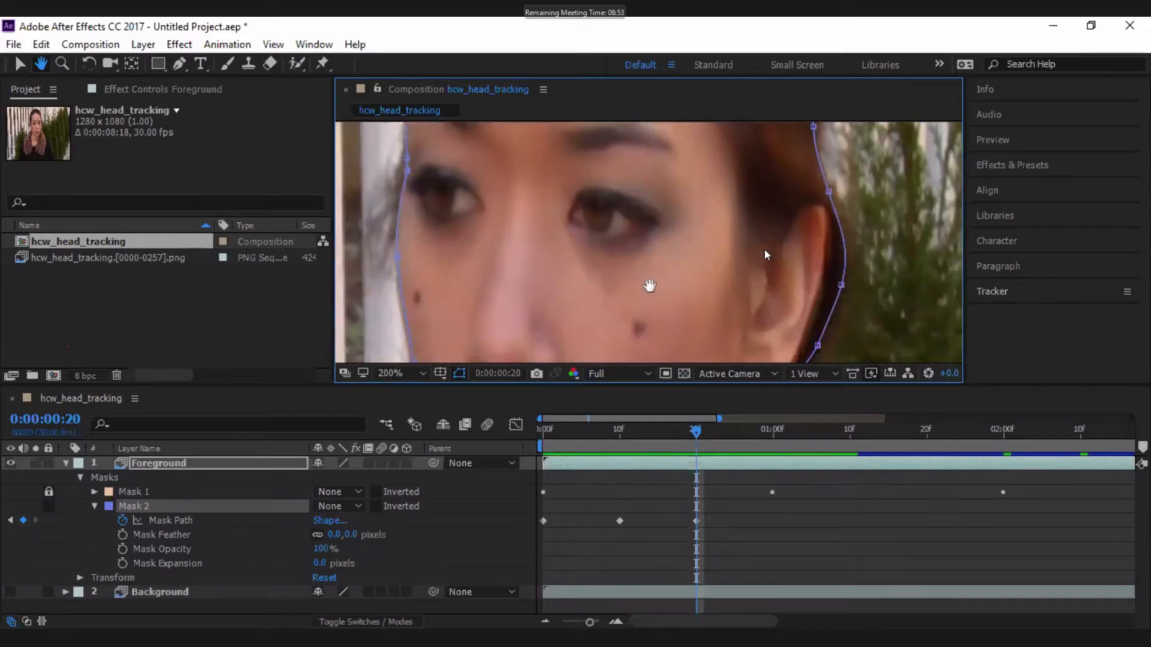
drag(650, 286, 691, 205)
drag(677, 317, 687, 174)
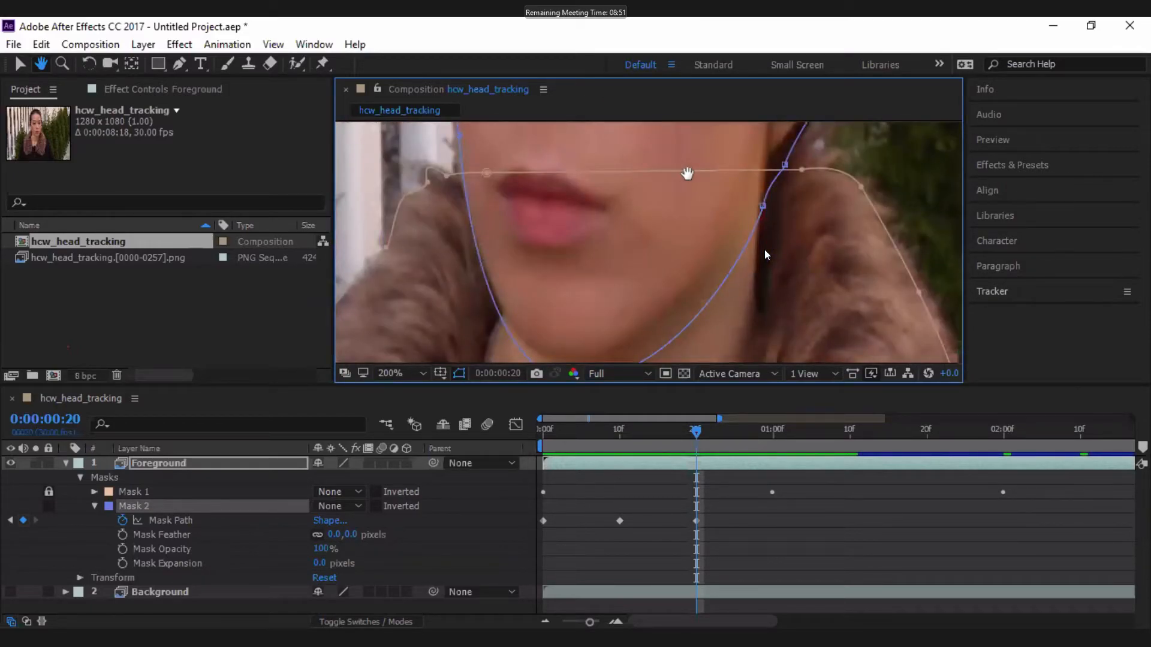
key(v)
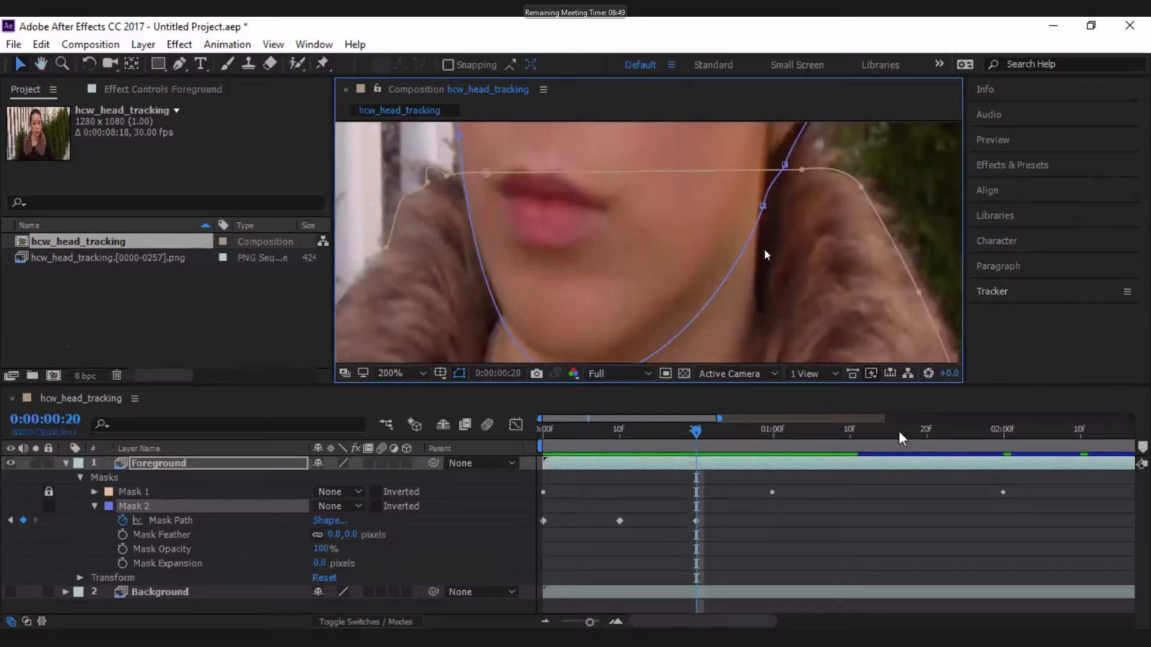
click(772, 437)
key(space)
drag(632, 250, 667, 329)
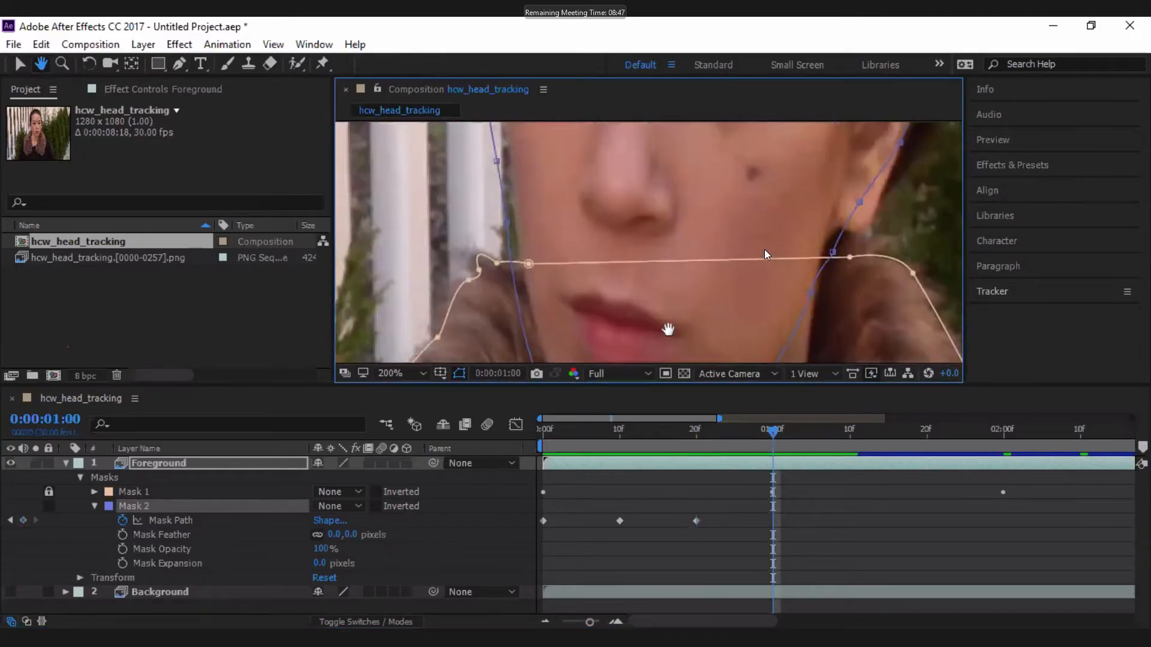
drag(603, 264, 652, 326)
drag(558, 282, 569, 284)
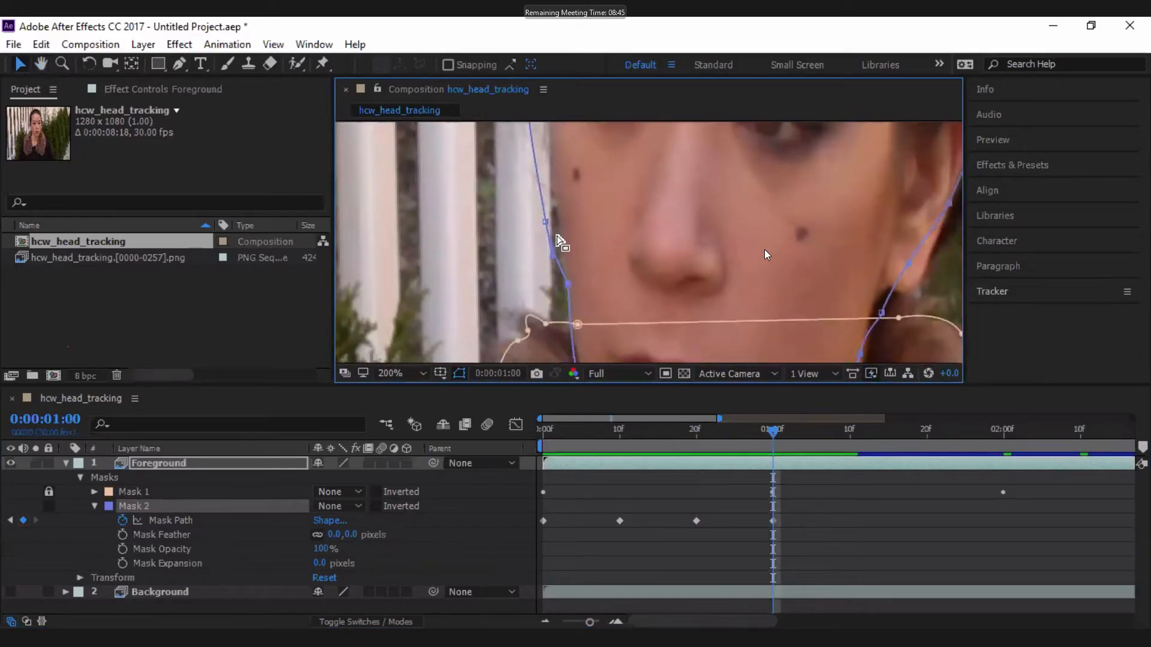
drag(547, 227, 560, 226)
Align Mask 2's points with the eye and temple opposite the visible ear at 0:00:01:00.
key(space)
drag(530, 118, 563, 209)
drag(707, 219, 719, 294)
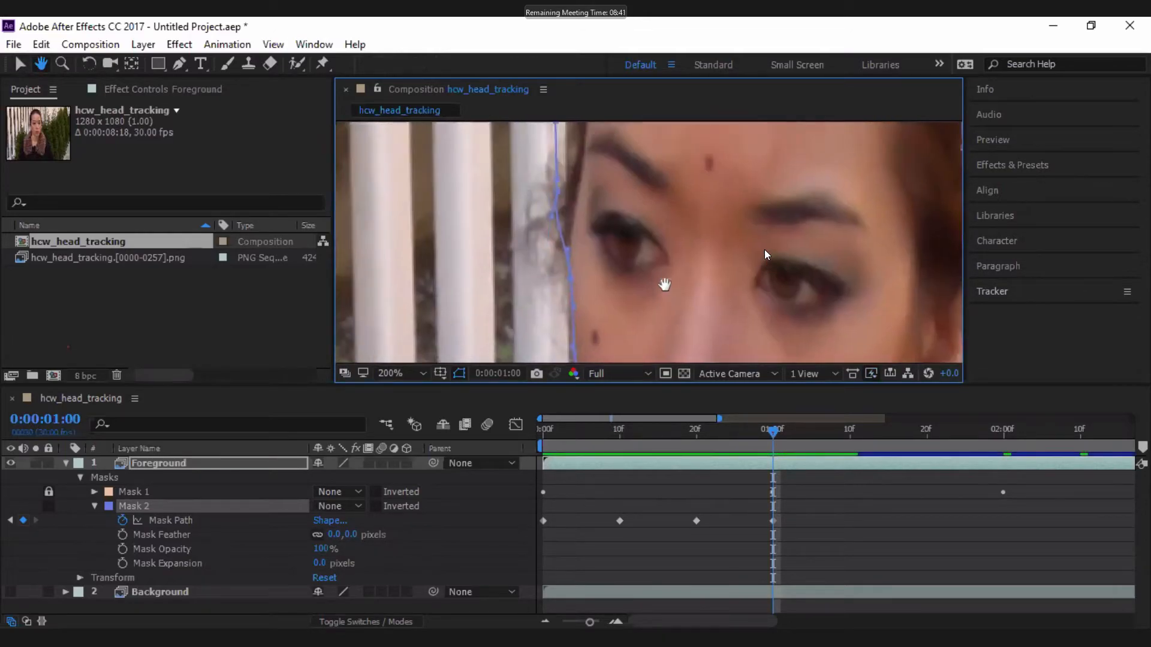
drag(566, 192, 596, 288)
key(space)
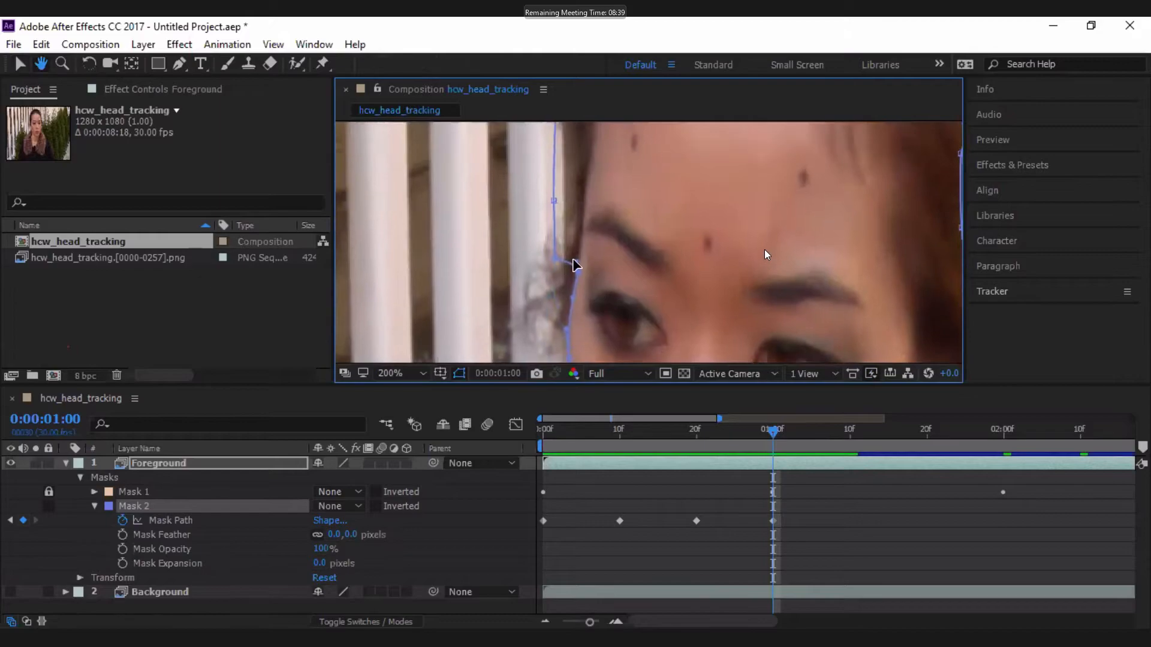
drag(570, 247, 584, 313)
key(space)
Fit Mask 2's points and handles to the forehead-side hairline and the crown at 0:00:01:00.
drag(552, 270, 610, 318)
key(space)
drag(569, 222, 595, 241)
key(space)
drag(578, 169, 610, 172)
key(space)
drag(650, 205, 634, 332)
drag(729, 179, 761, 183)
drag(827, 208, 895, 255)
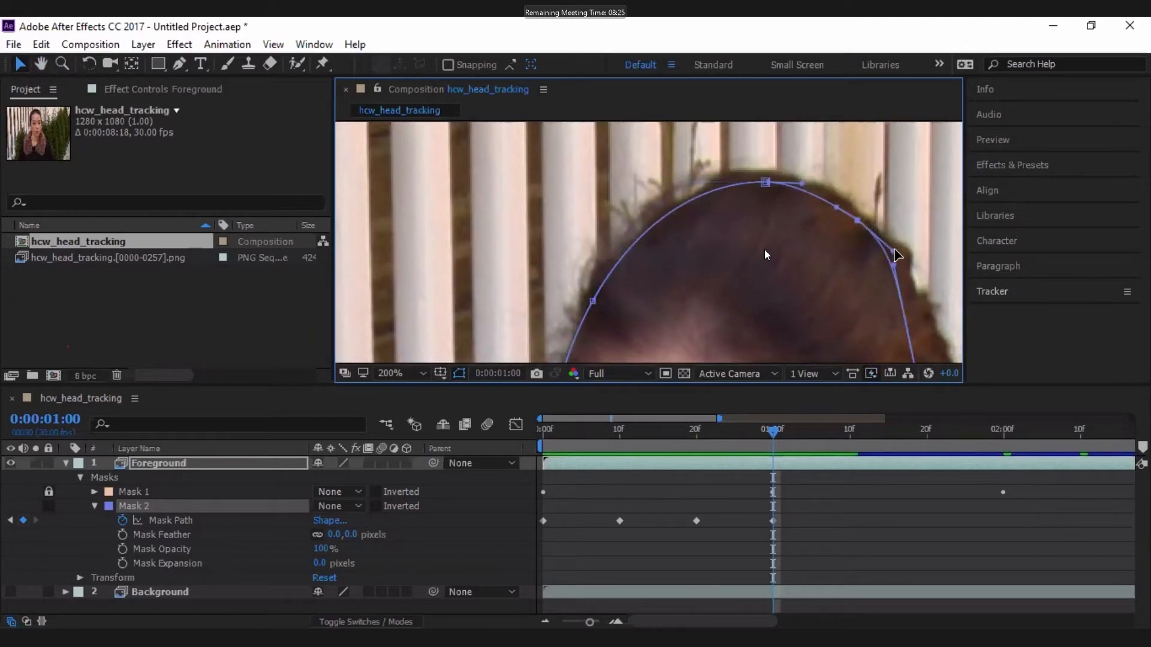
Move Mask 2's points on the side hair above the ear to the hair edge at 0:00:01:00.
key(space)
drag(813, 293, 679, 167)
drag(785, 250, 776, 125)
key(space)
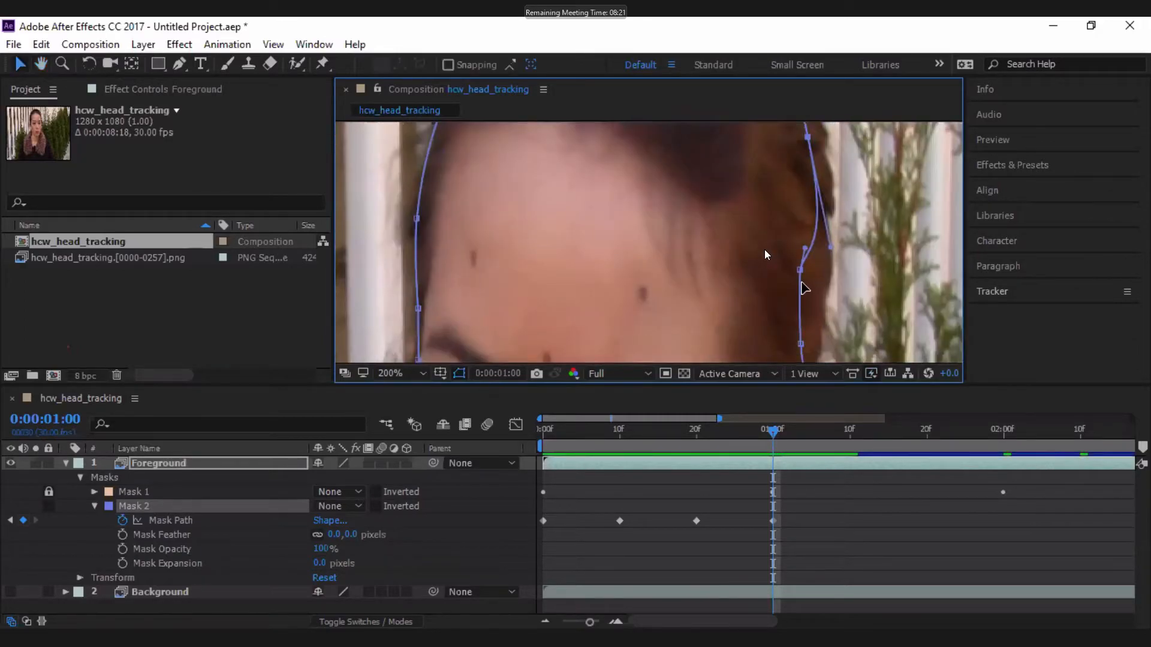
drag(802, 270, 786, 156)
key(space)
drag(784, 219, 797, 235)
key(space)
Fit Mask 2's points and handles to the hair behind the ear and the earlobe at 0:00:01:00.
drag(809, 282, 759, 183)
key(space)
key(space)
drag(773, 308, 797, 248)
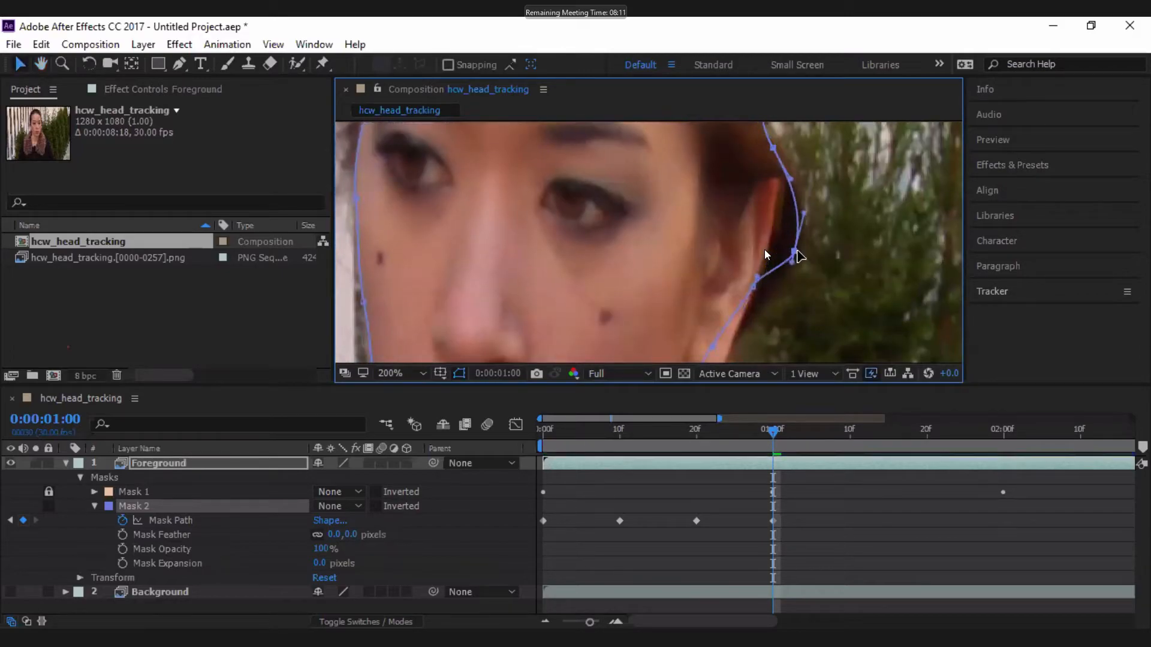
key(space)
drag(763, 295, 777, 199)
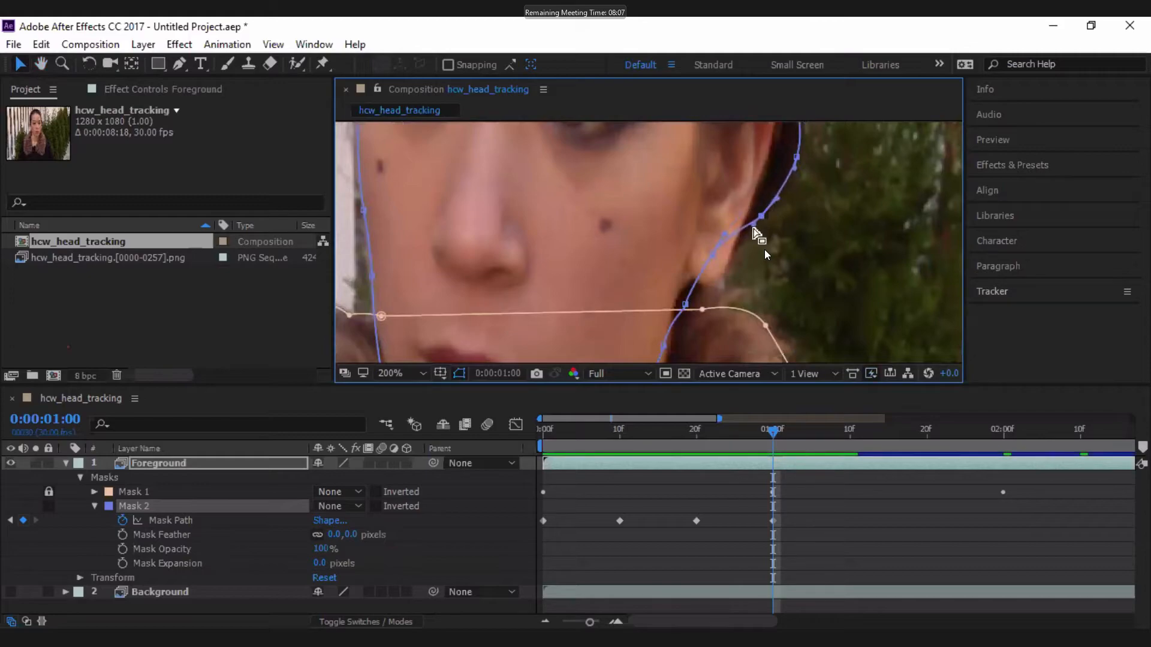
drag(719, 263, 724, 272)
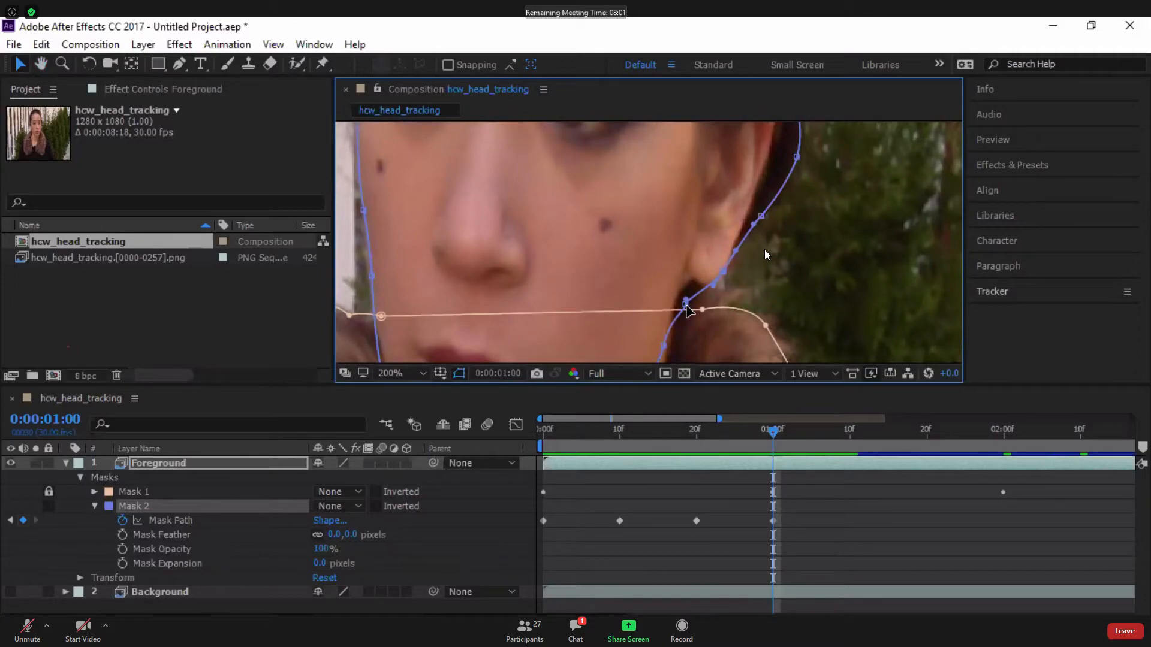
drag(686, 304, 680, 304)
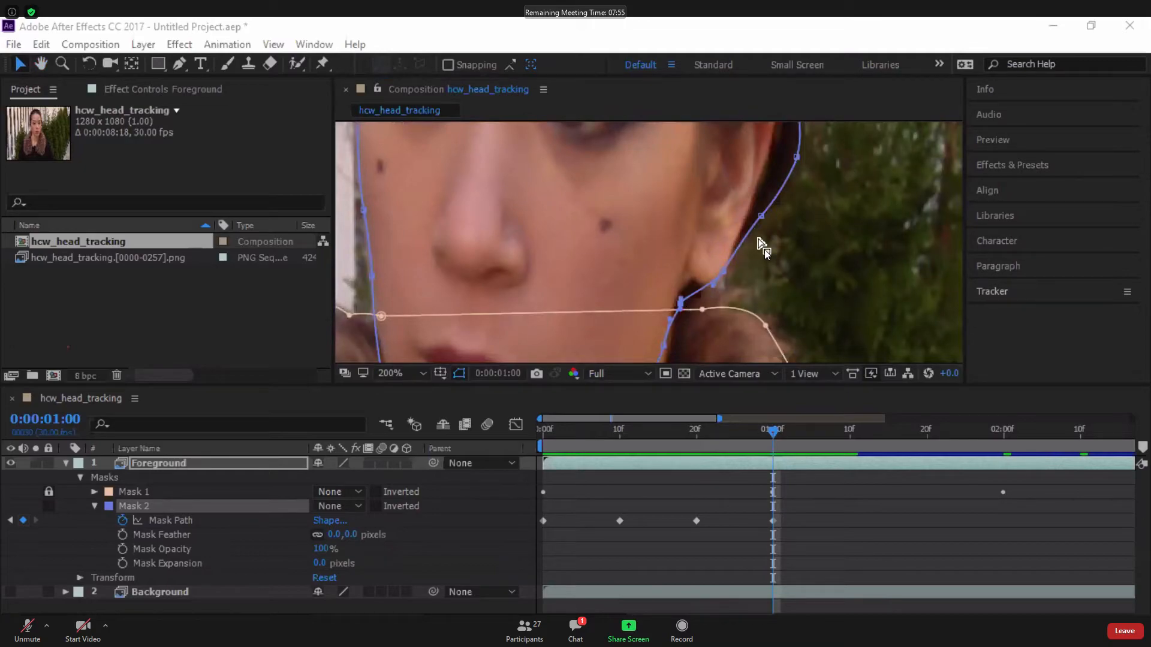
Inspect Mask 2's outline around the face and head at 0:00:01:00.
drag(679, 252, 689, 211)
scroll(689, 211, down, 1)
key(h)
drag(619, 265, 678, 179)
drag(660, 264, 674, 305)
key(space)
drag(677, 193, 679, 293)
Go to 0:00:01:10 and fit Mask 2's points to the chin and the cheek opposite the visible ear.
drag(774, 430, 852, 433)
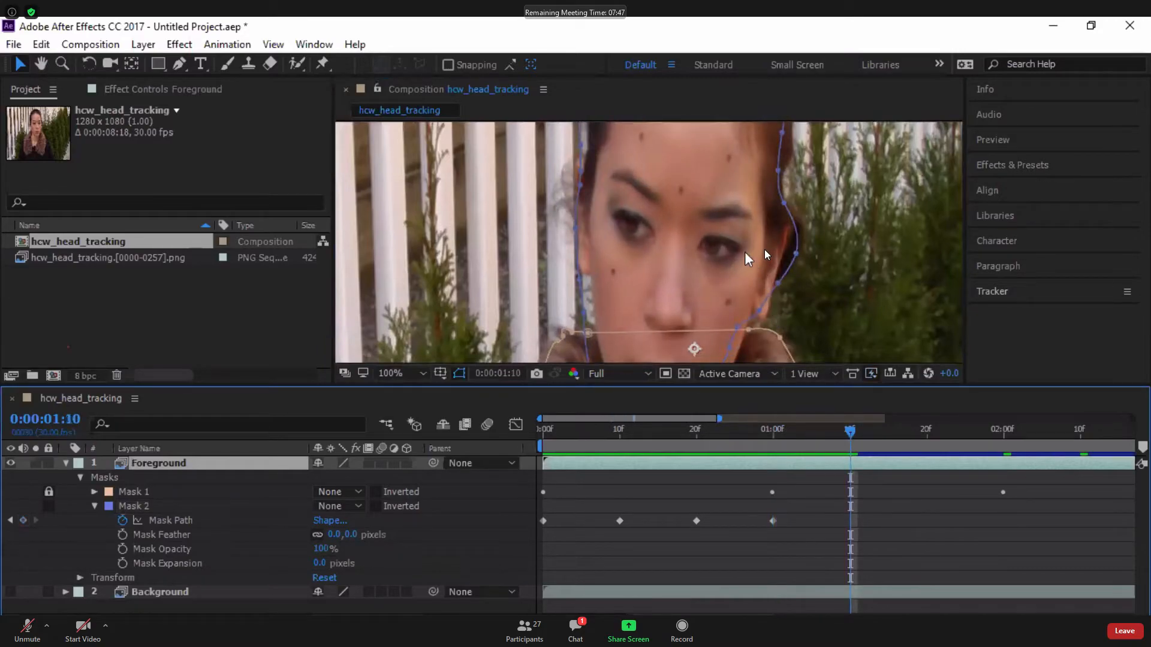
drag(730, 269, 701, 176)
key(ctrl+z)
drag(673, 318, 643, 346)
scroll(647, 241, up, 1)
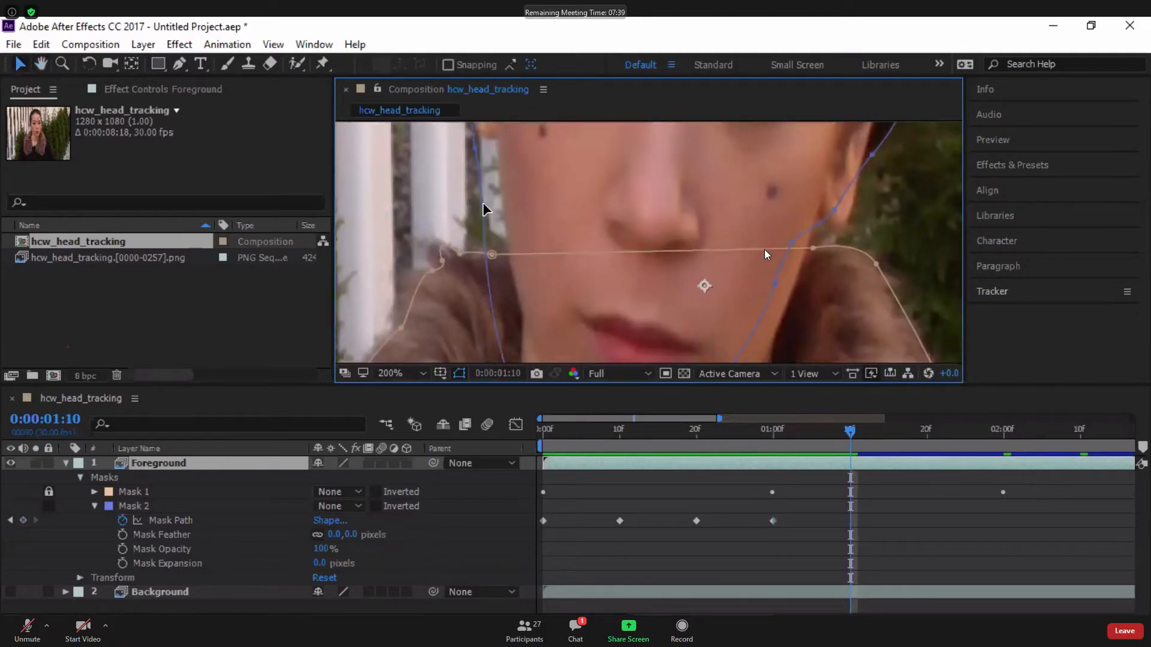
drag(478, 150, 504, 171)
drag(494, 228, 510, 237)
drag(566, 302, 552, 189)
drag(578, 347, 629, 324)
Reshape Mask 2's points and handles along the jaw and beneath the earlobe at 0:00:01:10.
drag(632, 146, 637, 275)
mouse_move(737, 275)
mouse_down()
mouse_move(727, 210)
mouse_move(776, 218)
mouse_move(744, 289)
mouse_up()
drag(746, 221, 766, 198)
key(ctrl+z)
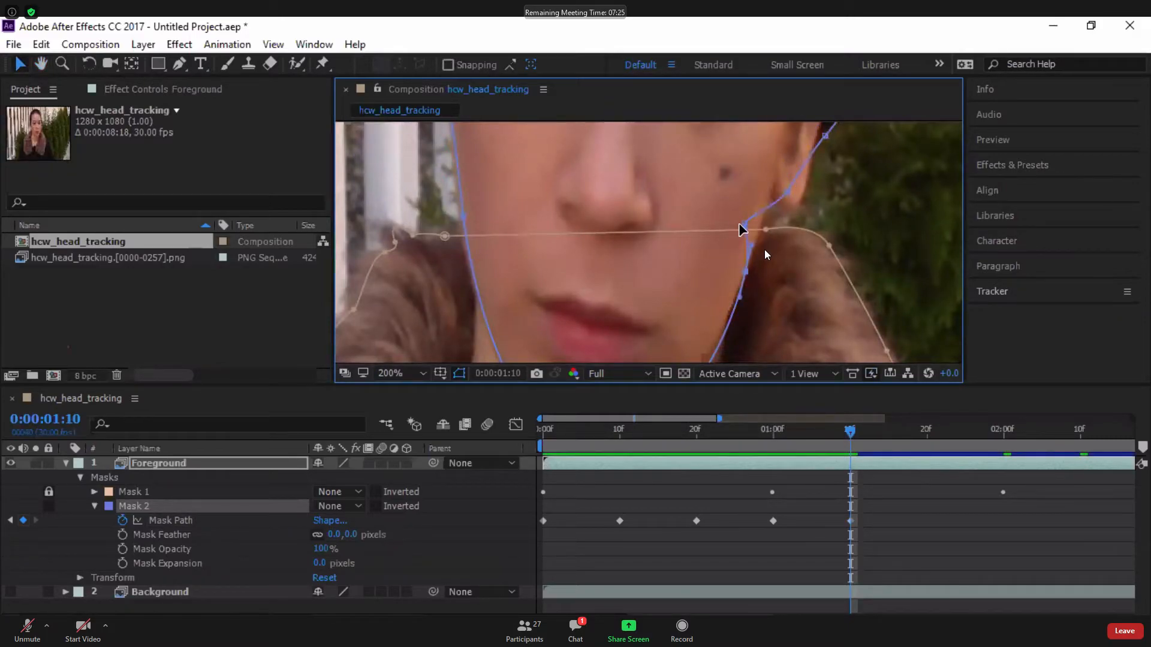
scroll(743, 229, up, 2)
drag(753, 242, 797, 182)
drag(829, 224, 798, 250)
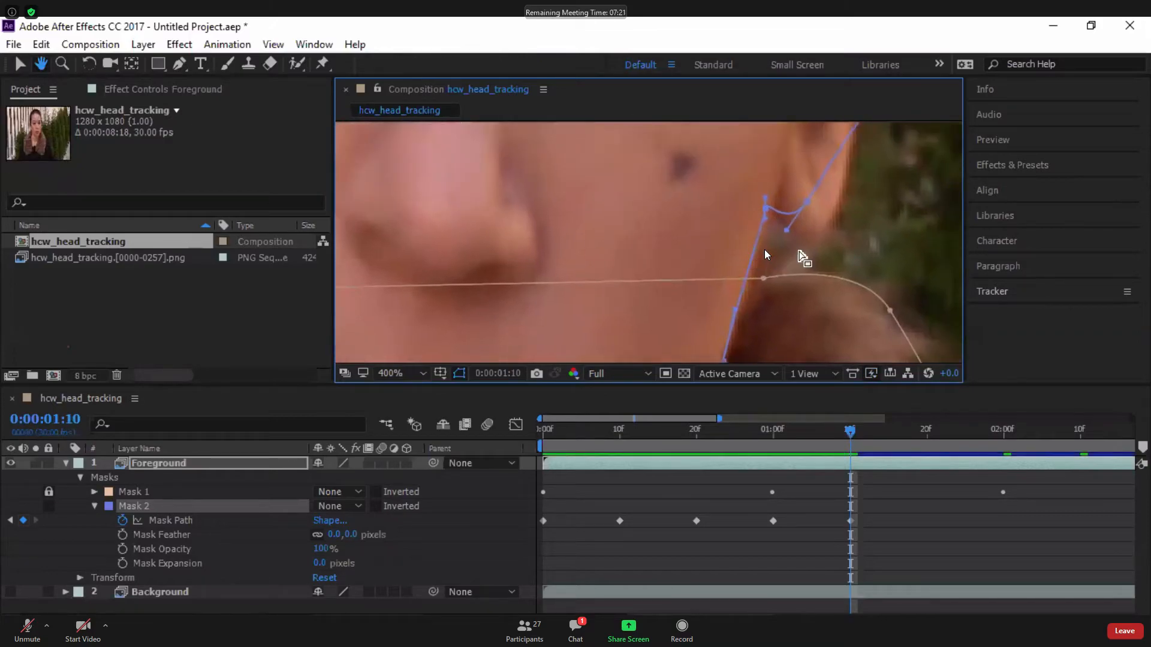
drag(808, 201, 822, 228)
Align Mask 2's points and handles with the ear and the hair edge above it at 0:00:01:10.
drag(853, 124, 797, 337)
drag(856, 178, 844, 248)
drag(854, 131, 836, 272)
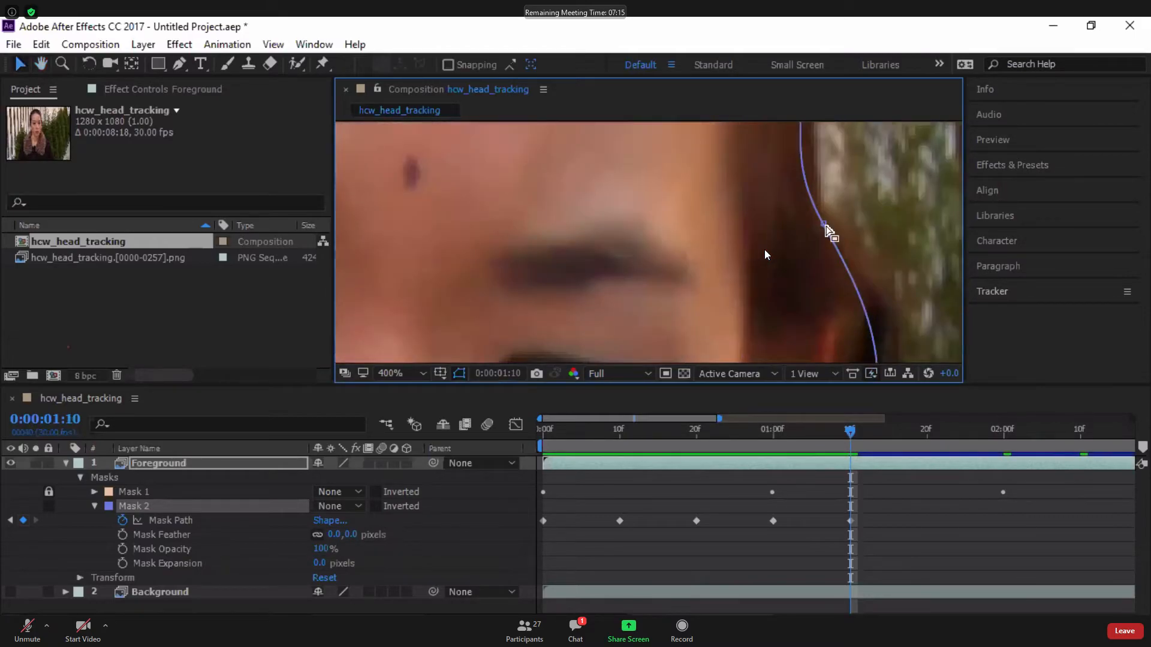
drag(745, 124, 768, 253)
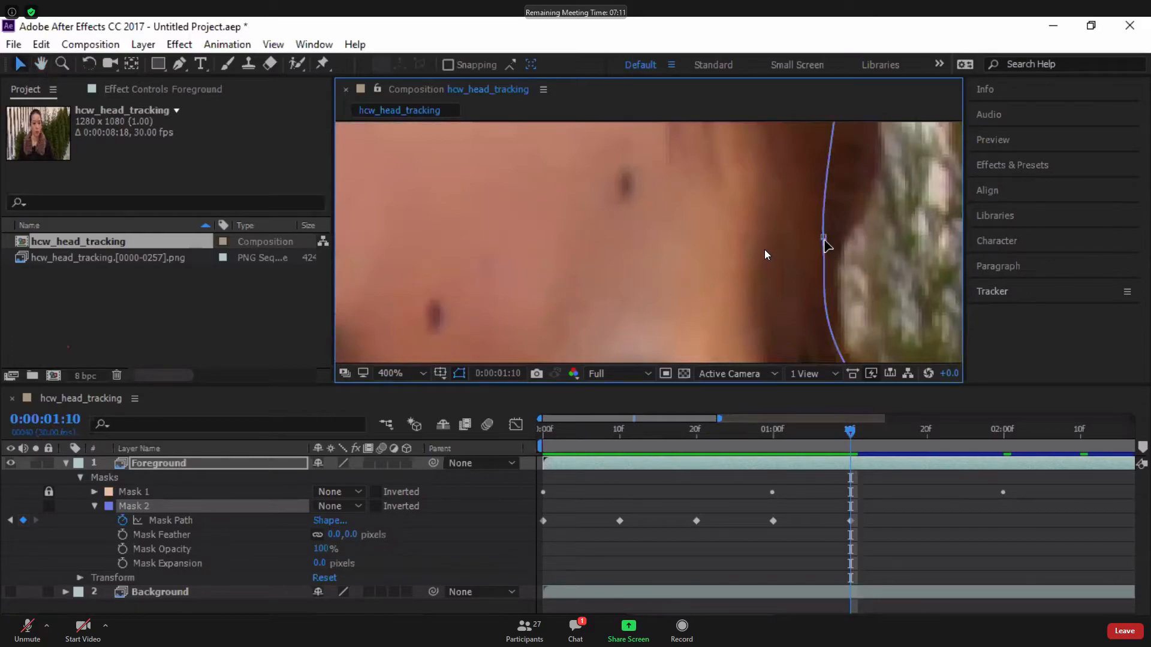
drag(864, 131, 855, 249)
drag(829, 198, 863, 271)
drag(817, 312, 744, 174)
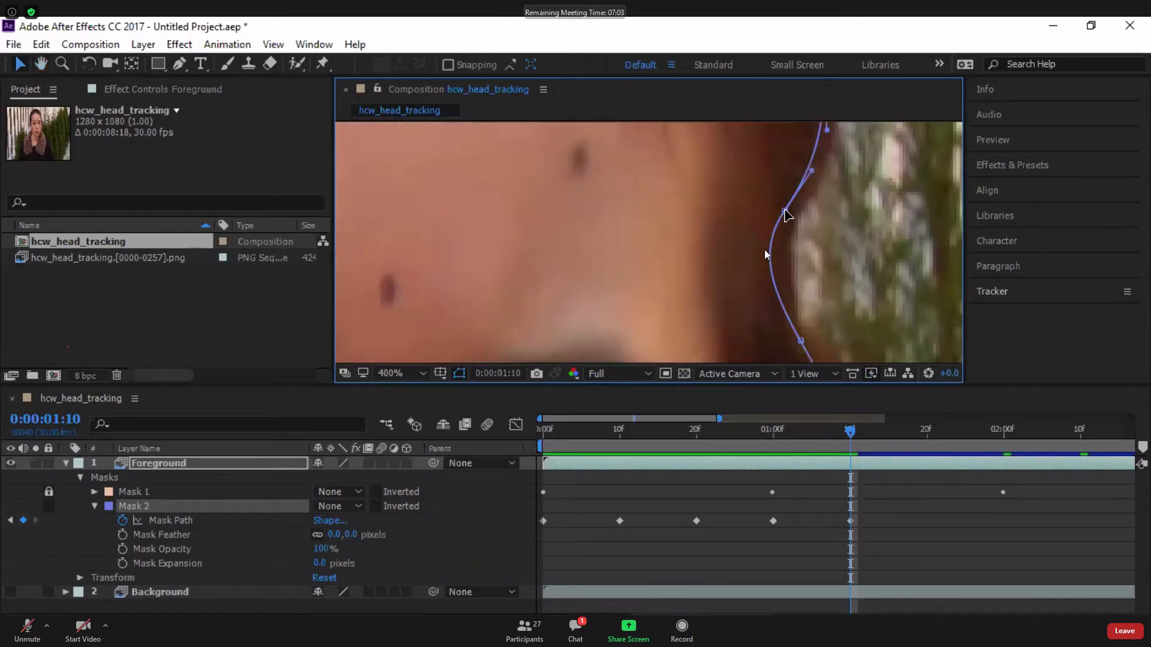
drag(785, 211, 762, 316)
Fit Mask 2's points to the hair edge from above the visible ear up to the crown at 0:00:01:10.
drag(811, 174, 794, 324)
drag(768, 187, 764, 257)
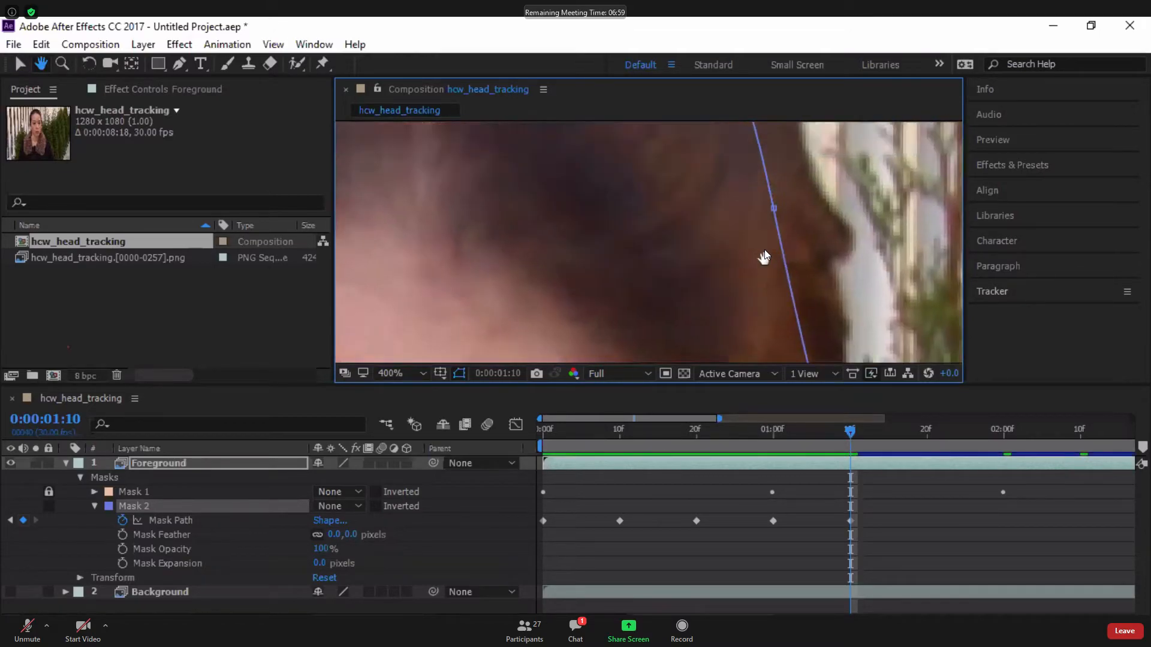
drag(776, 210, 803, 200)
scroll(776, 228, down, 1)
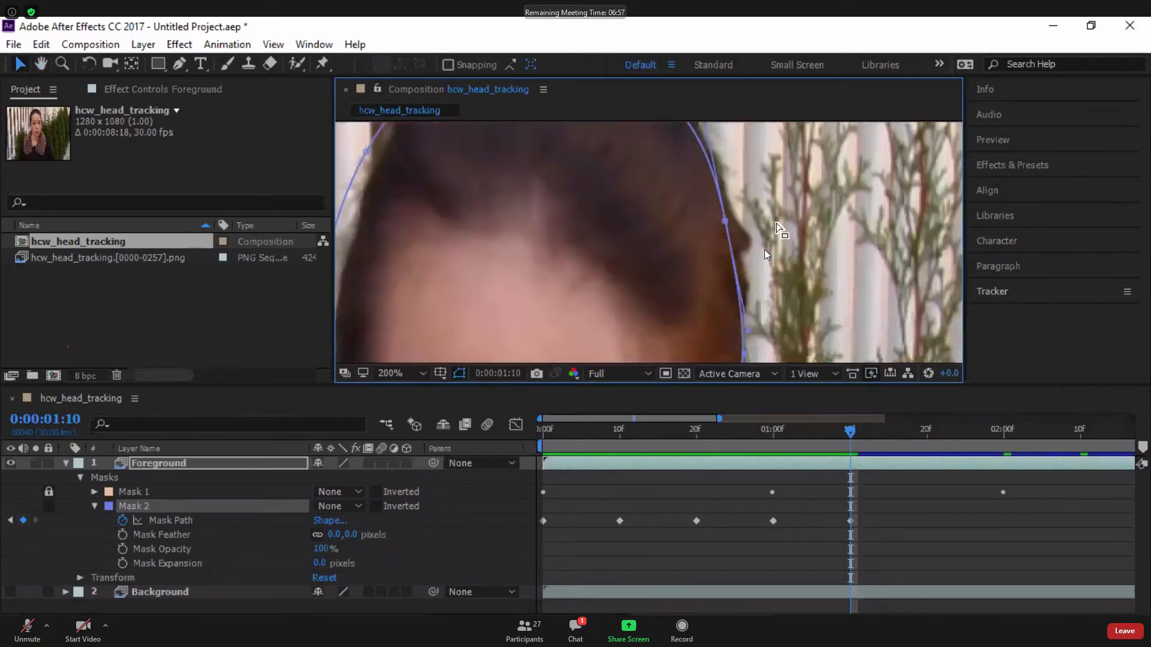
drag(701, 244, 735, 291)
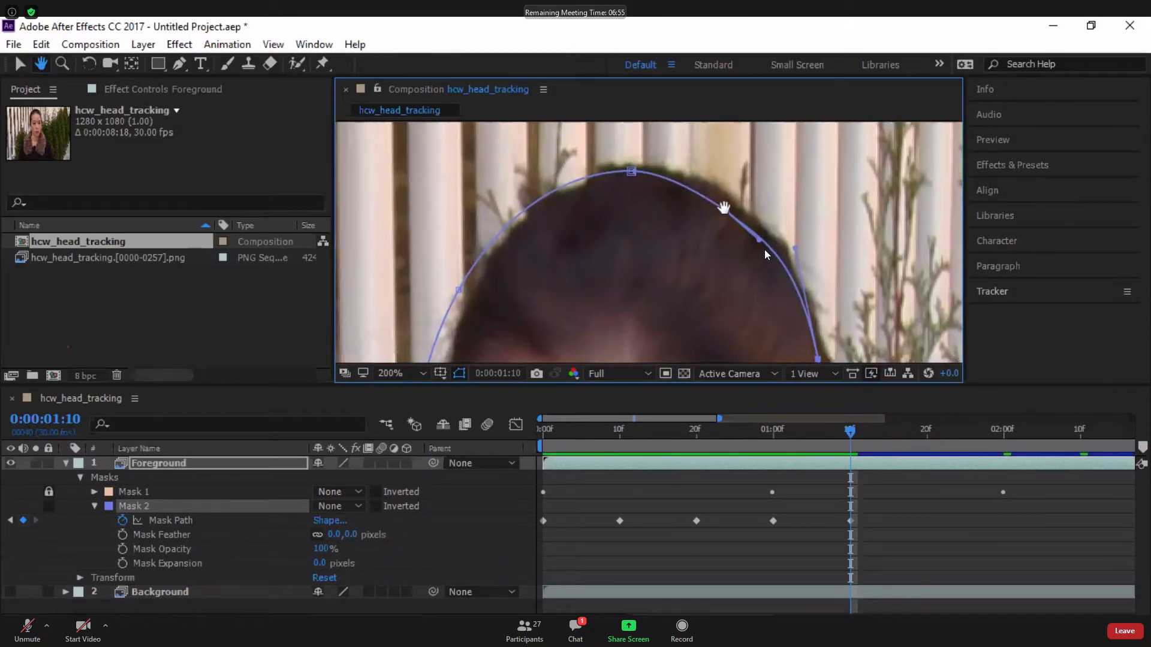
scroll(732, 200, up, 1)
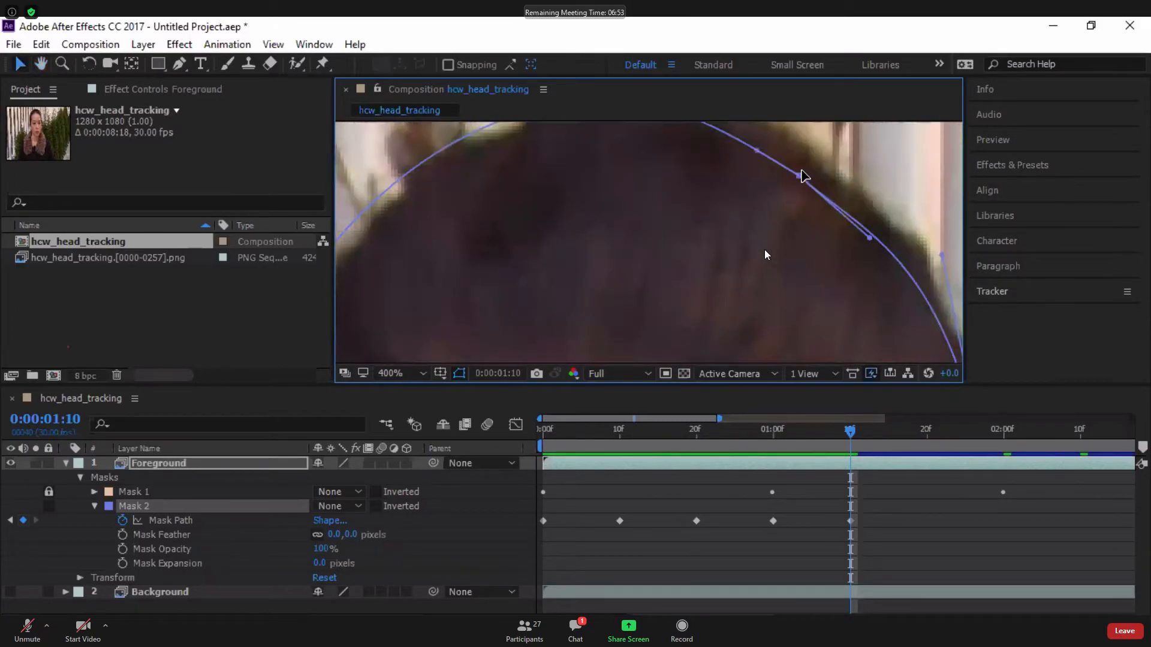
drag(717, 197, 760, 209)
Pull Mask 2's points onto the hairline on the opposite side of the forehead at 0:00:01:10.
drag(626, 297, 640, 180)
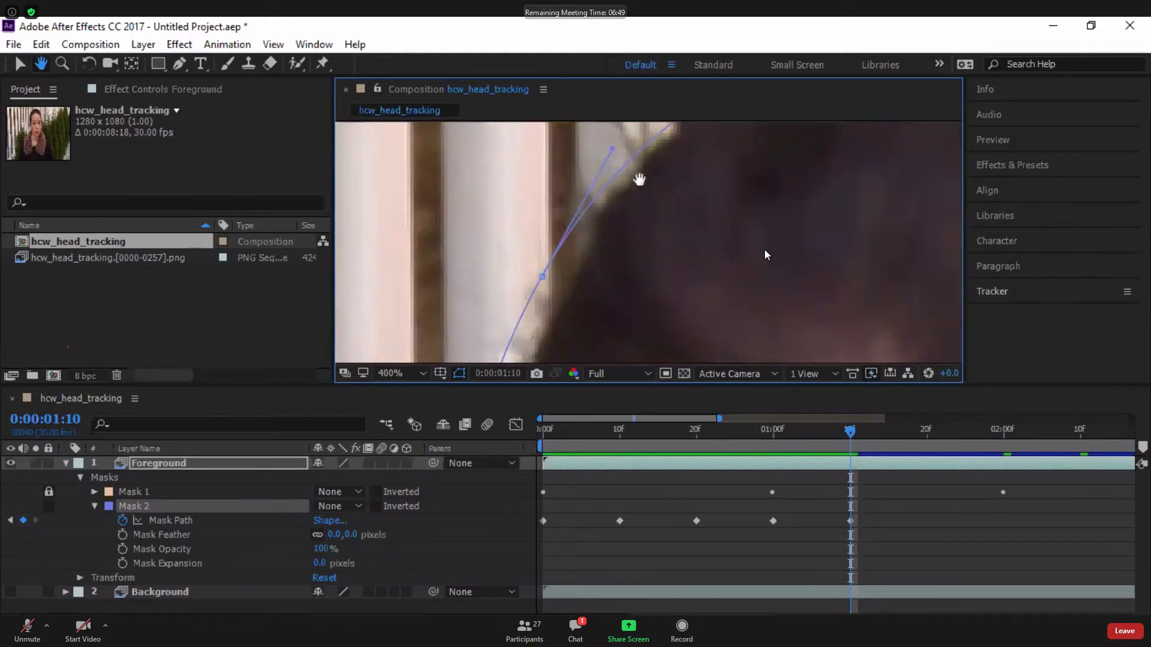
drag(552, 238, 628, 201)
scroll(606, 240, down, 1)
drag(609, 298, 589, 251)
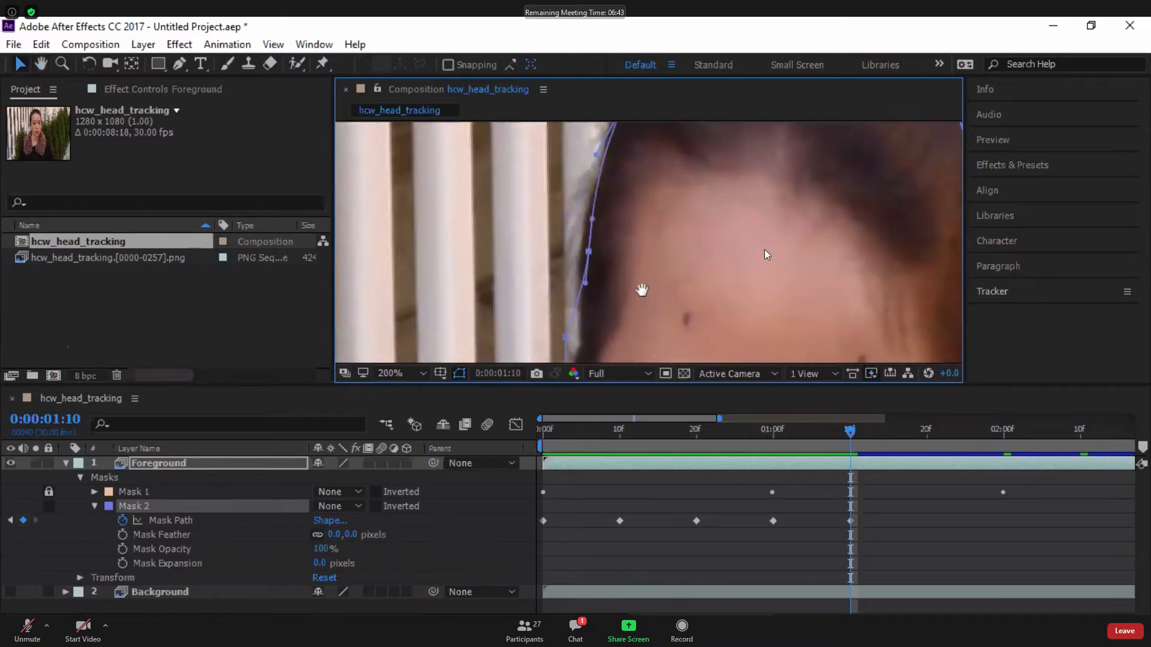
drag(642, 291, 665, 167)
scroll(578, 226, up, 1)
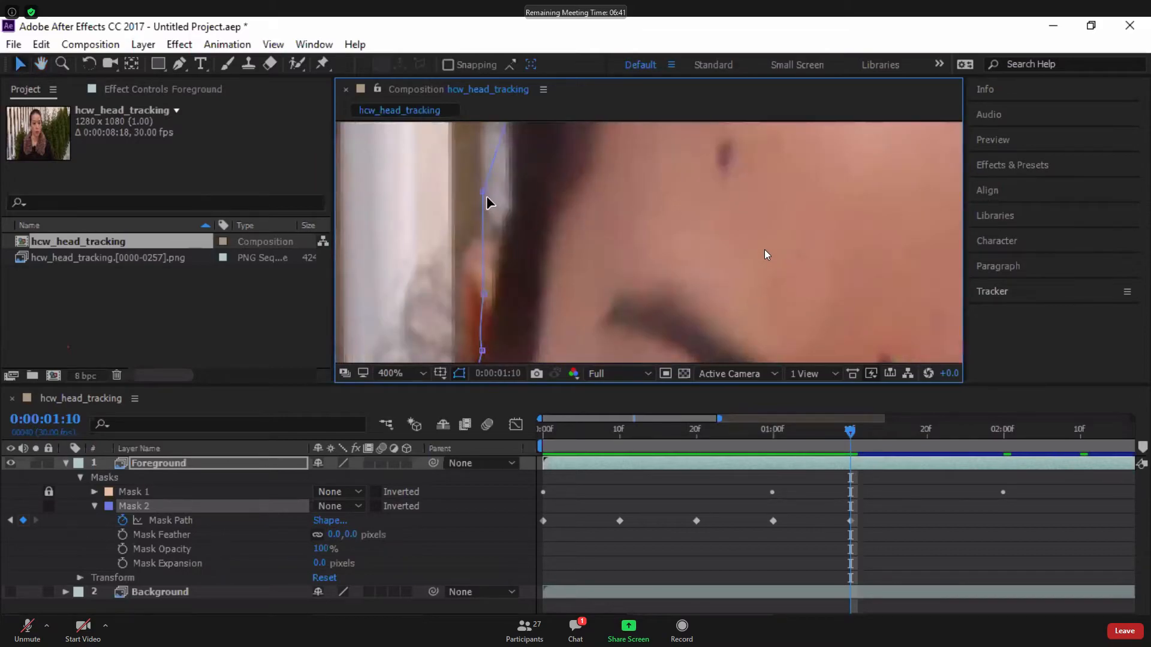
Fit Mask 2's points to the temple and the upper edge of the far ear at 0:00:01:10.
drag(484, 192, 524, 193)
drag(570, 279, 498, 213)
drag(523, 282, 503, 220)
drag(490, 298, 500, 306)
drag(535, 358, 527, 221)
drag(513, 268, 512, 220)
drag(555, 262, 560, 164)
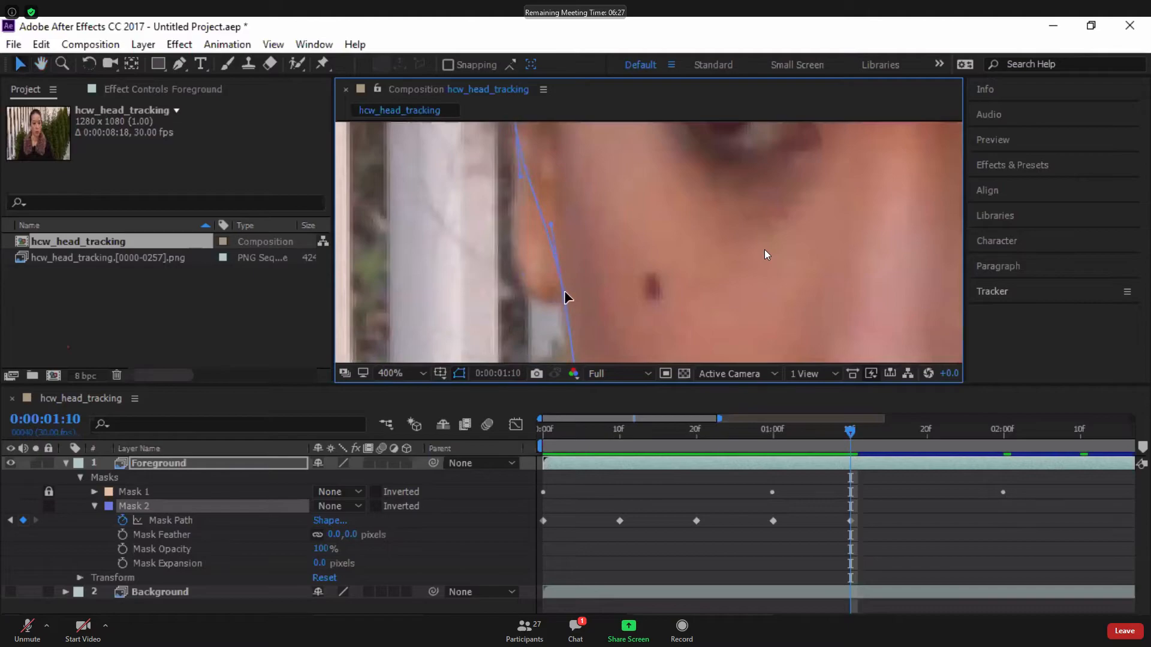
Move Mask 2's lower points onto the far earlobe where it meets the cheek at 0:00:01:10.
drag(547, 257, 574, 303)
drag(550, 227, 614, 215)
key(h)
key(v)
key(h)
drag(732, 130, 736, 195)
scroll(737, 195, down, 4)
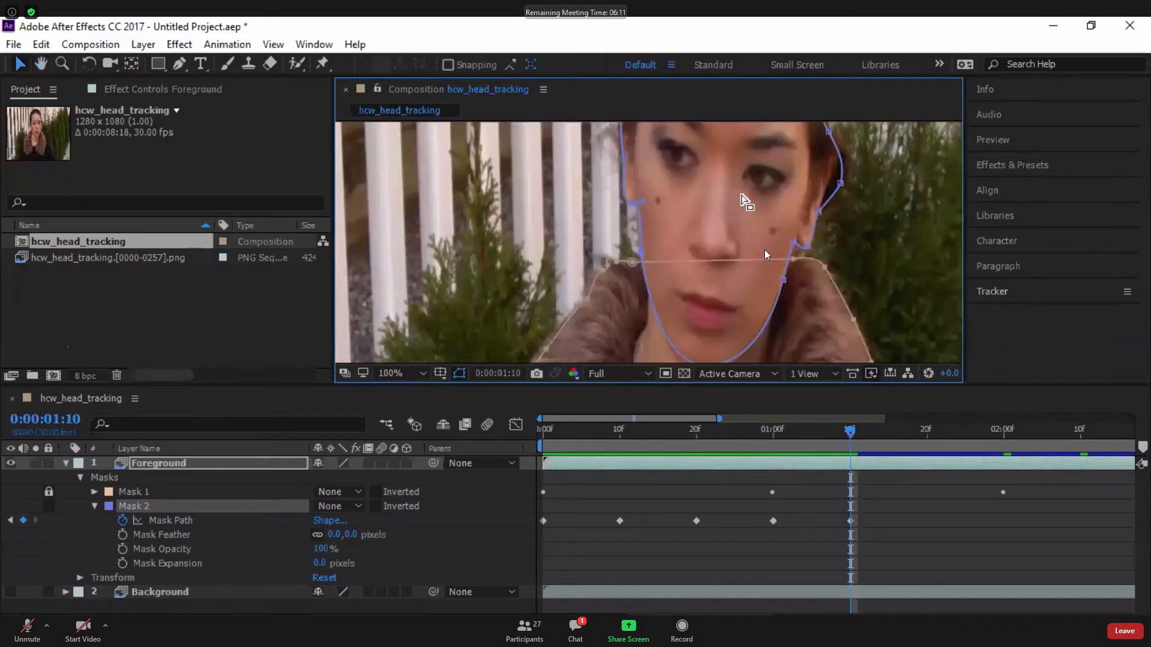
key(v)
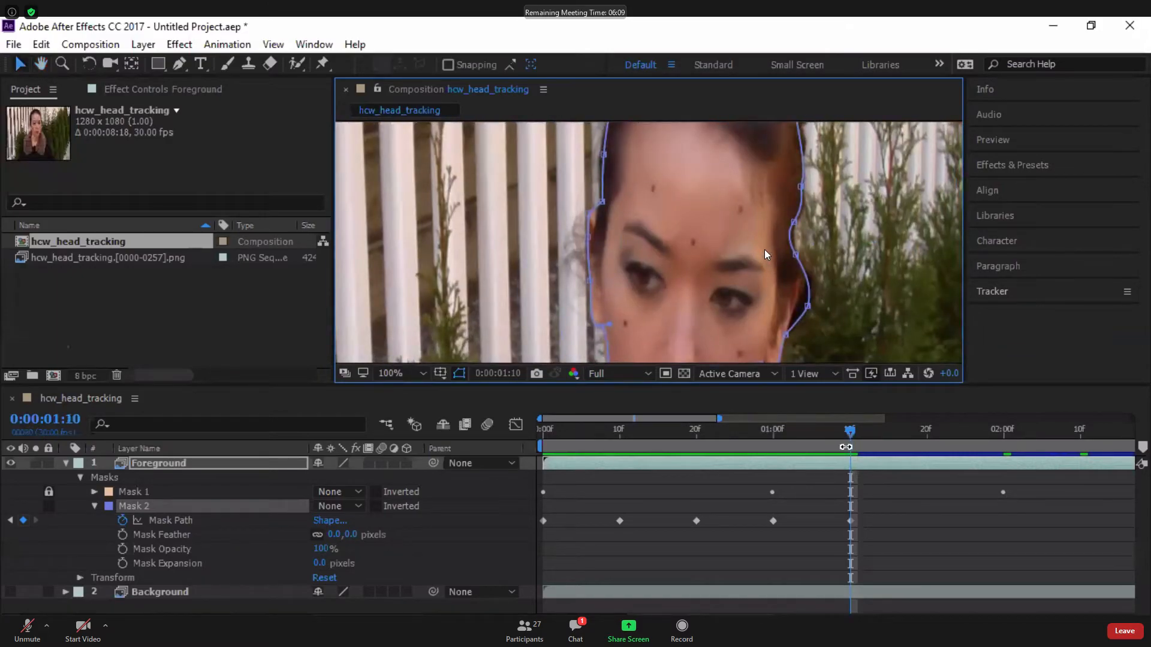
Go to 0:00:01:20 and fit Mask 2's jaw point below the visible ear to the jaw edge.
drag(865, 440, 931, 435)
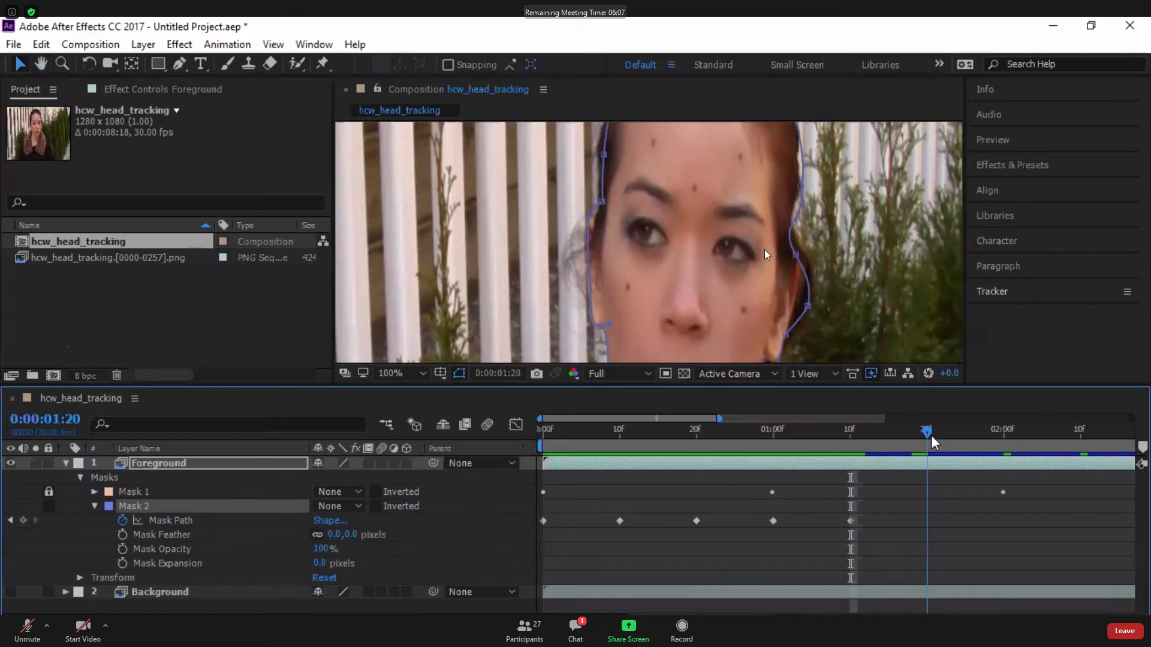
key(h)
click(674, 157)
key(v)
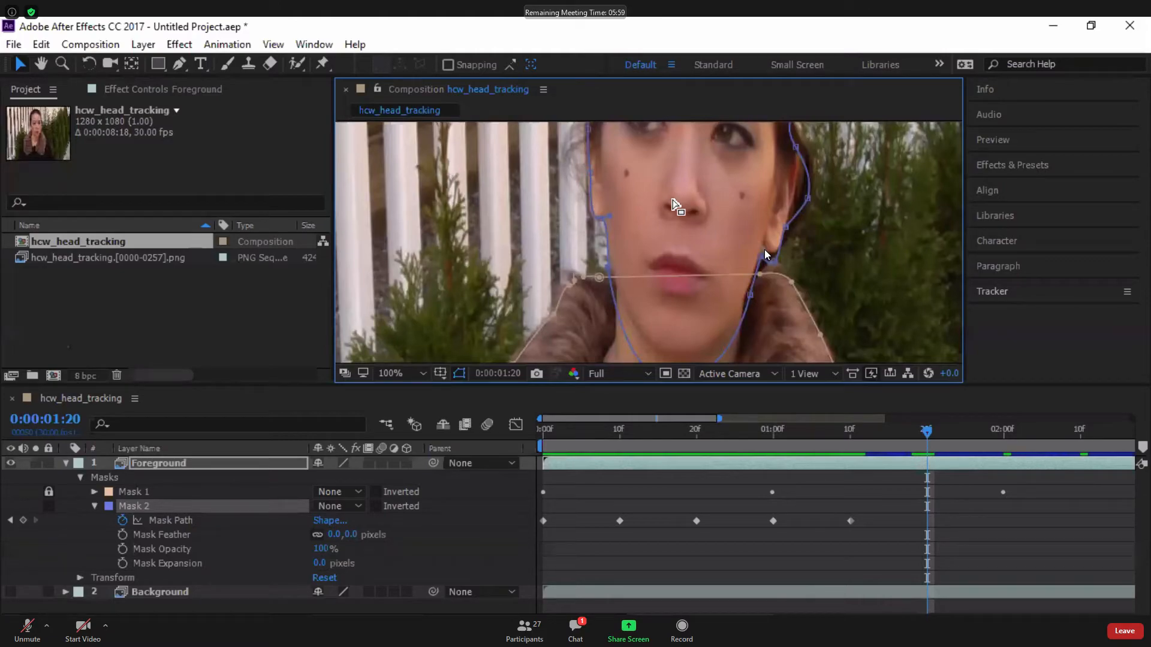
drag(772, 281, 793, 296)
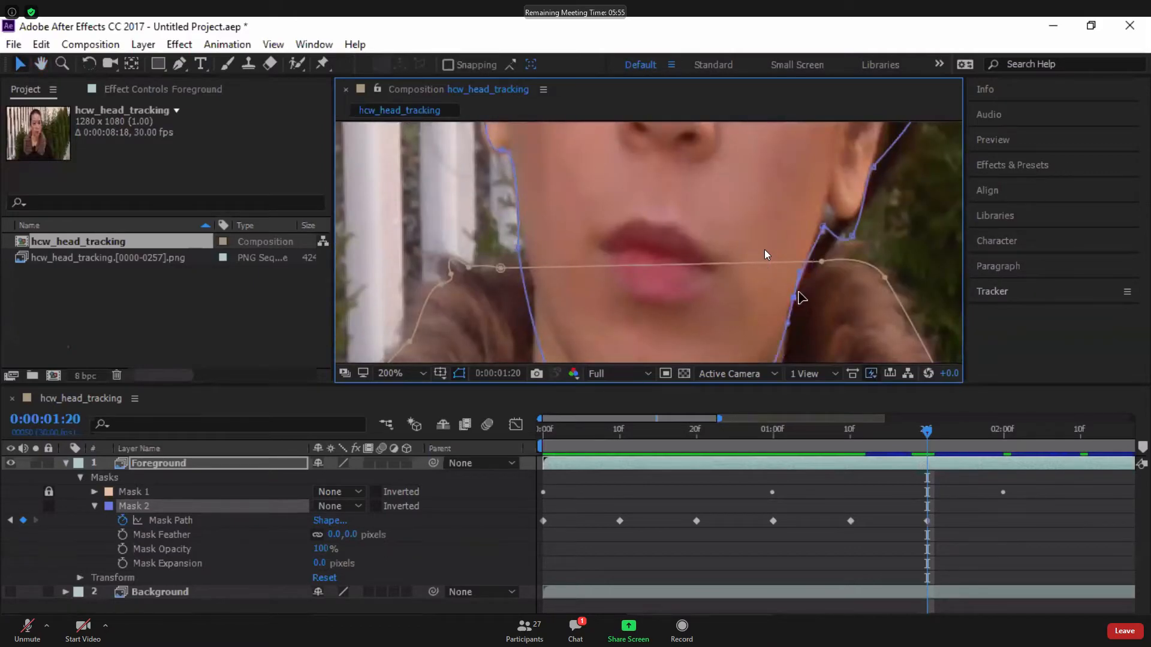
drag(823, 227, 821, 196)
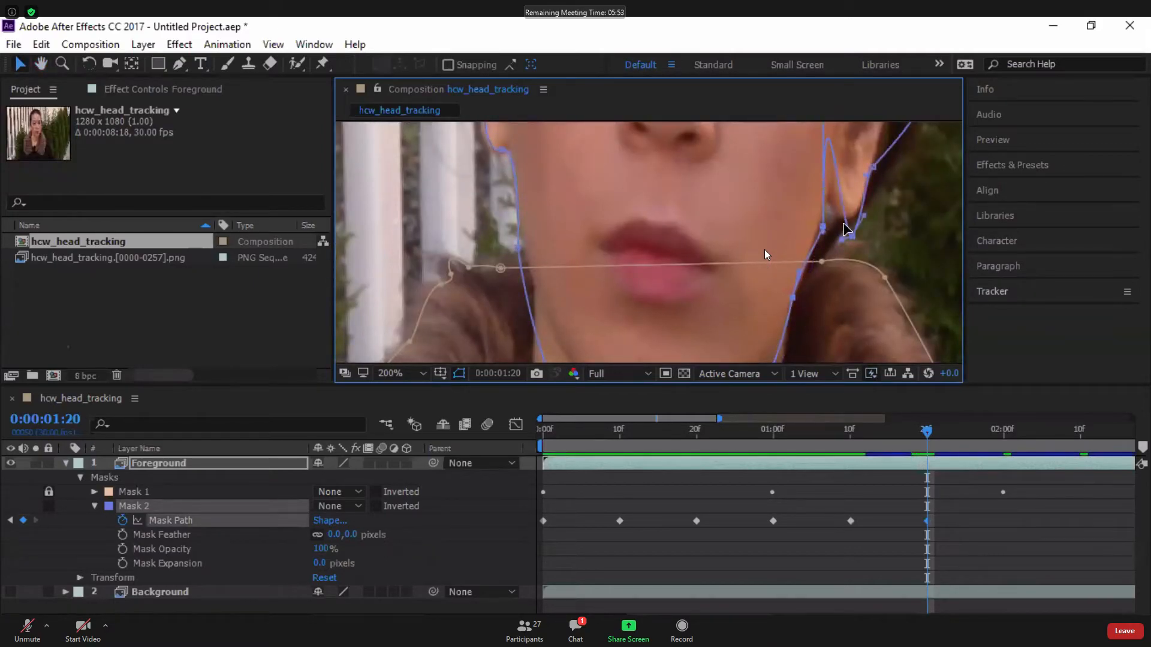
key(ctrl+z)
Fit Mask 2's points around the visible earlobe and along the ear's outer edge at 0:00:01:20.
scroll(839, 217, up, 3)
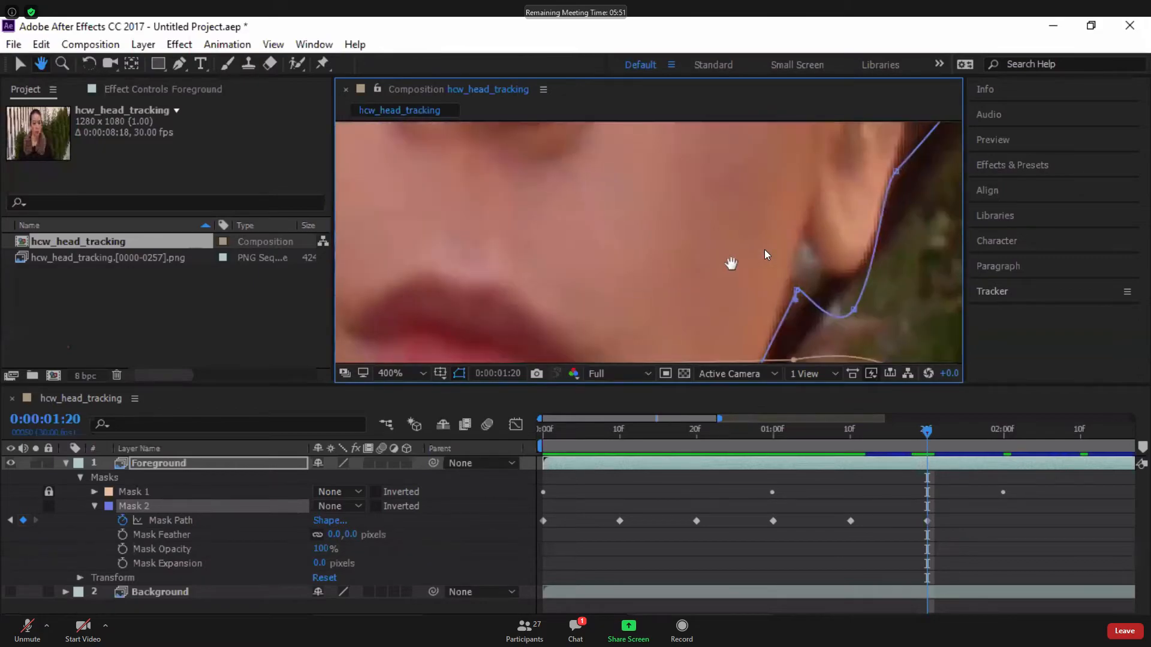
drag(767, 300, 770, 239)
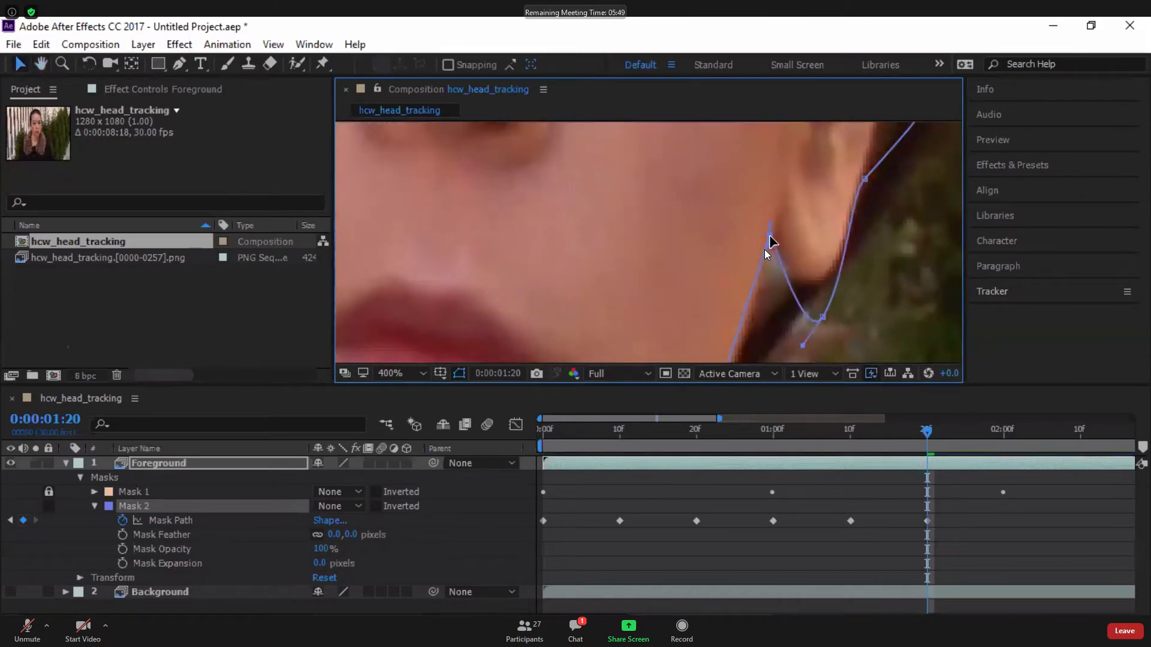
drag(822, 316, 829, 272)
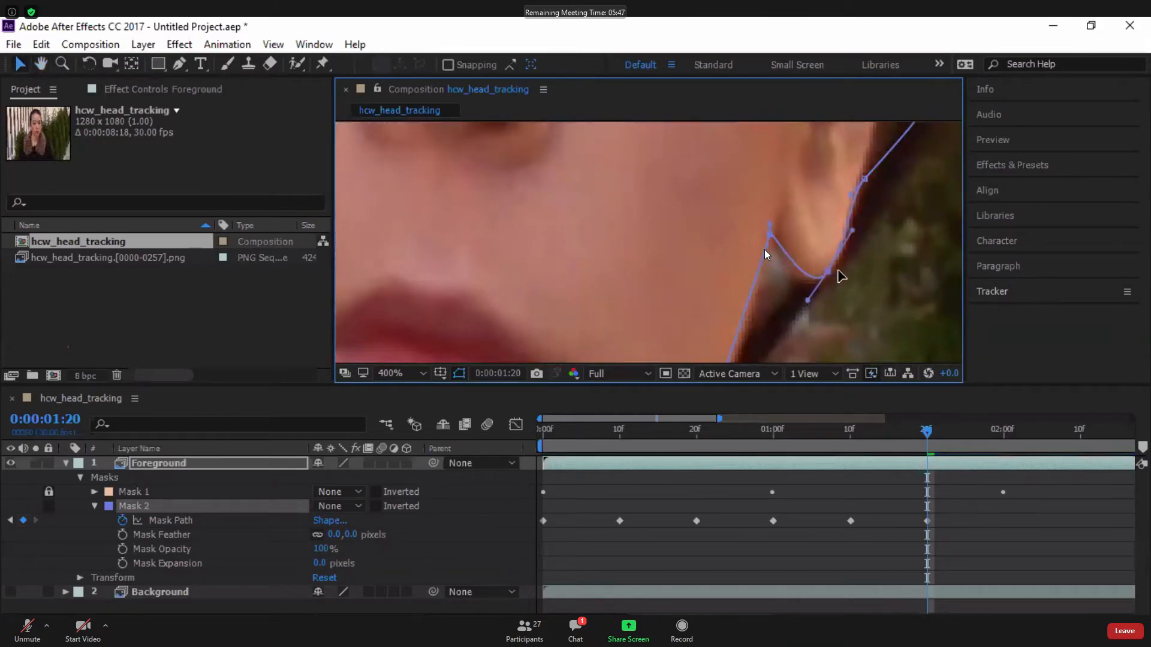
key(space)
drag(873, 189, 846, 256)
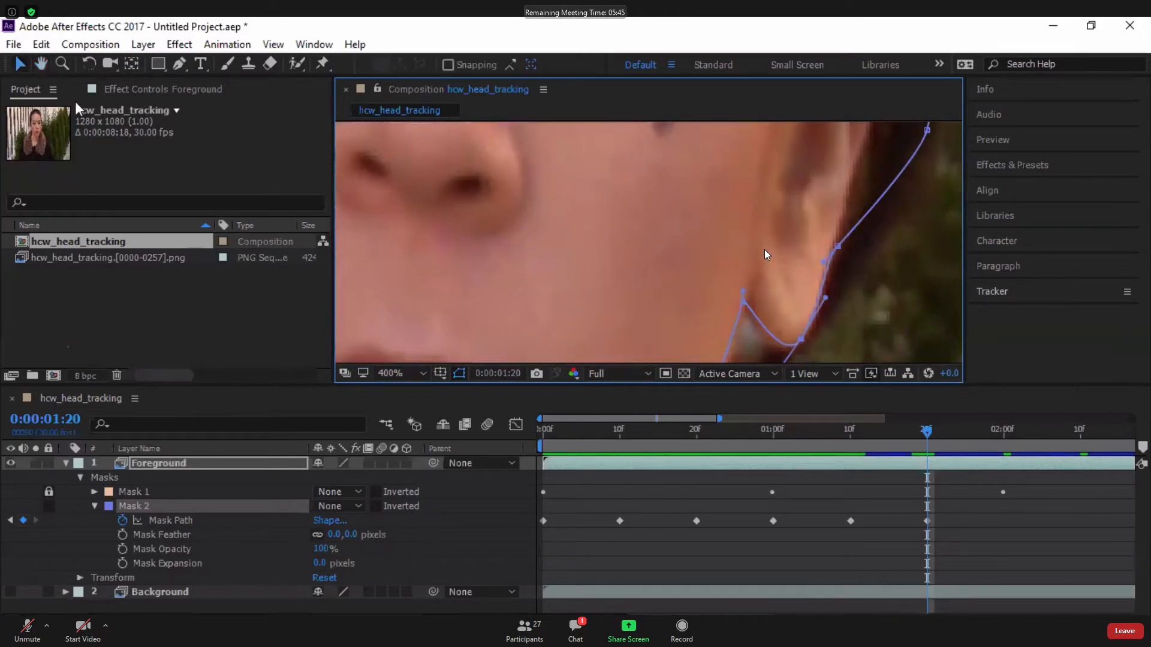
drag(838, 246, 875, 233)
Align Mask 2's points and handles with the hair behind the visible ear at 0:00:01:20.
key(space)
drag(894, 139, 847, 273)
drag(827, 168, 825, 208)
click(22, 66)
drag(829, 201, 857, 189)
Reshape Mask 2 along the hair edge beside the eyebrow, above the visible ear, at 0:00:01:20.
key(space)
drag(785, 231, 786, 319)
drag(811, 184, 847, 304)
key(space)
drag(854, 176, 831, 158)
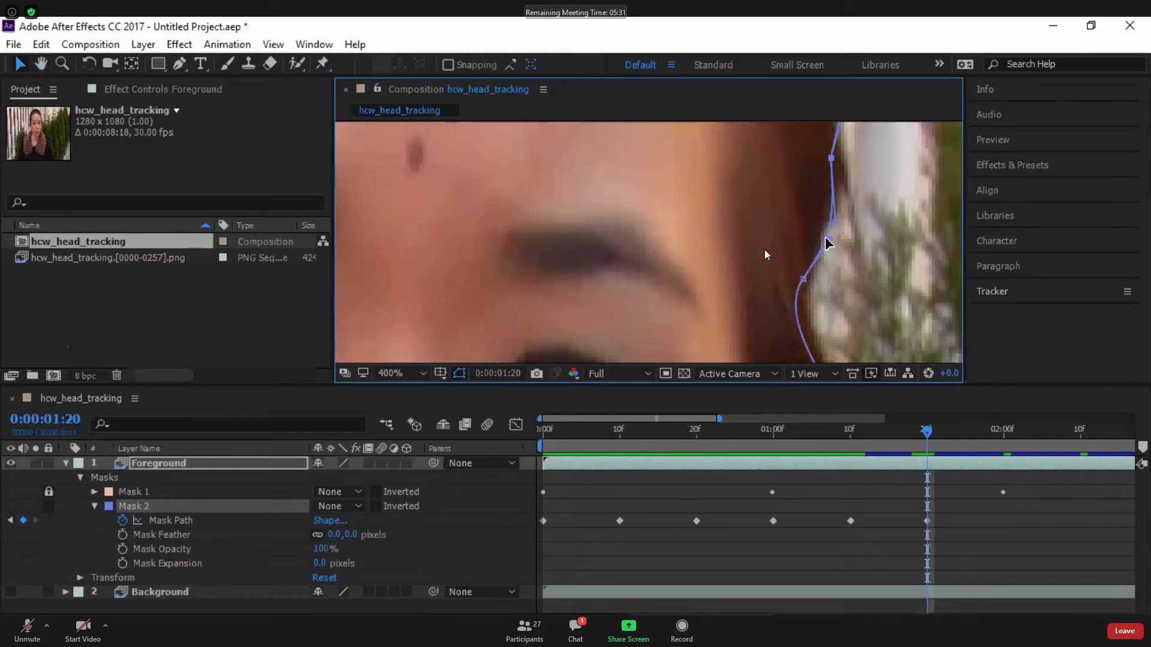
drag(826, 239, 821, 224)
Adjust Mask 2's points and handles to the hair edge beside the forehead at 0:00:01:20.
key(space)
drag(841, 155, 851, 227)
drag(817, 267, 850, 332)
drag(839, 178, 831, 273)
drag(823, 161, 800, 159)
key(space)
drag(859, 285, 847, 187)
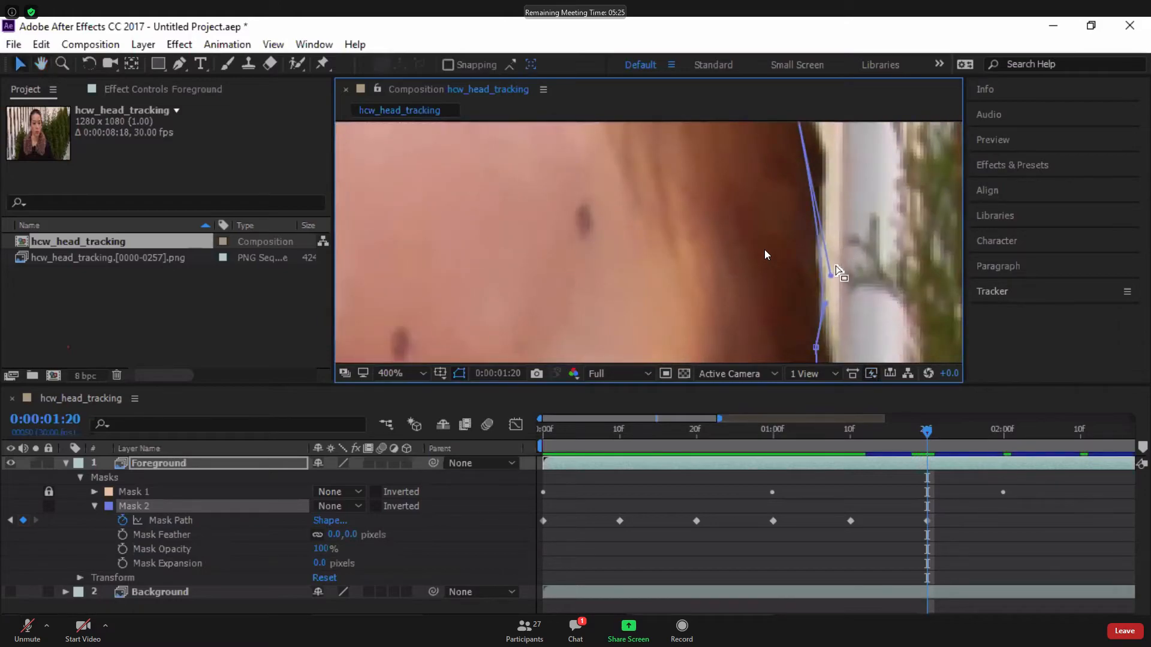
drag(825, 253, 851, 324)
Reshape Mask 2's curve over the crown of the head to follow the hair at 0:00:01:20.
key(space)
drag(819, 185, 804, 226)
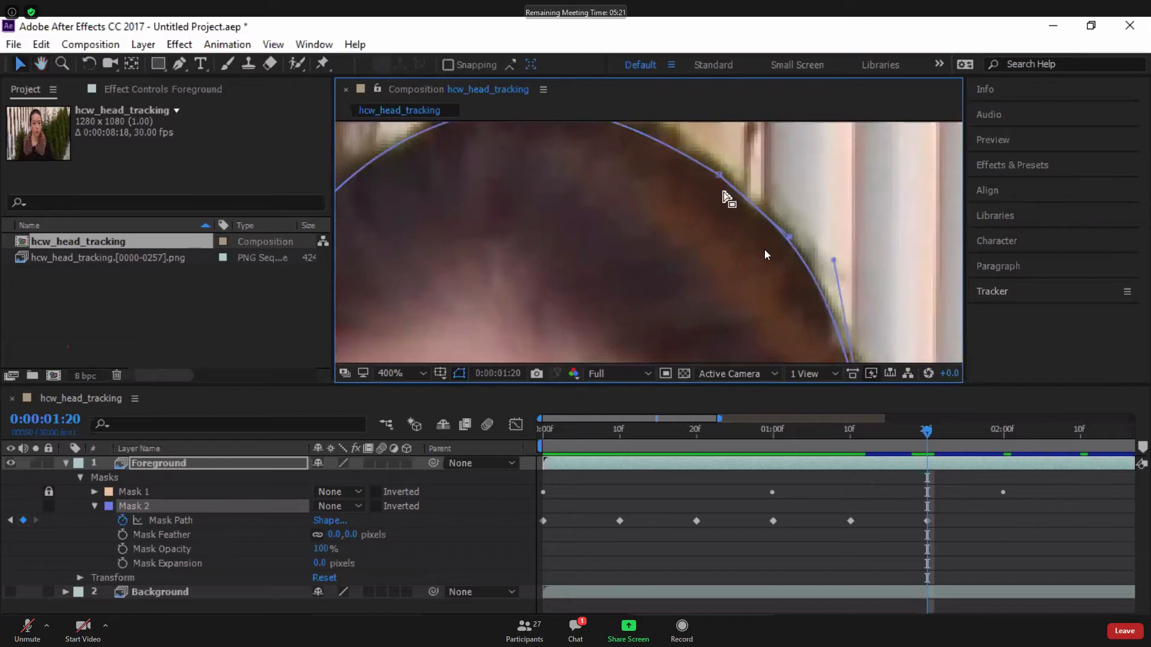
drag(720, 176, 724, 188)
key(space)
drag(663, 236, 909, 317)
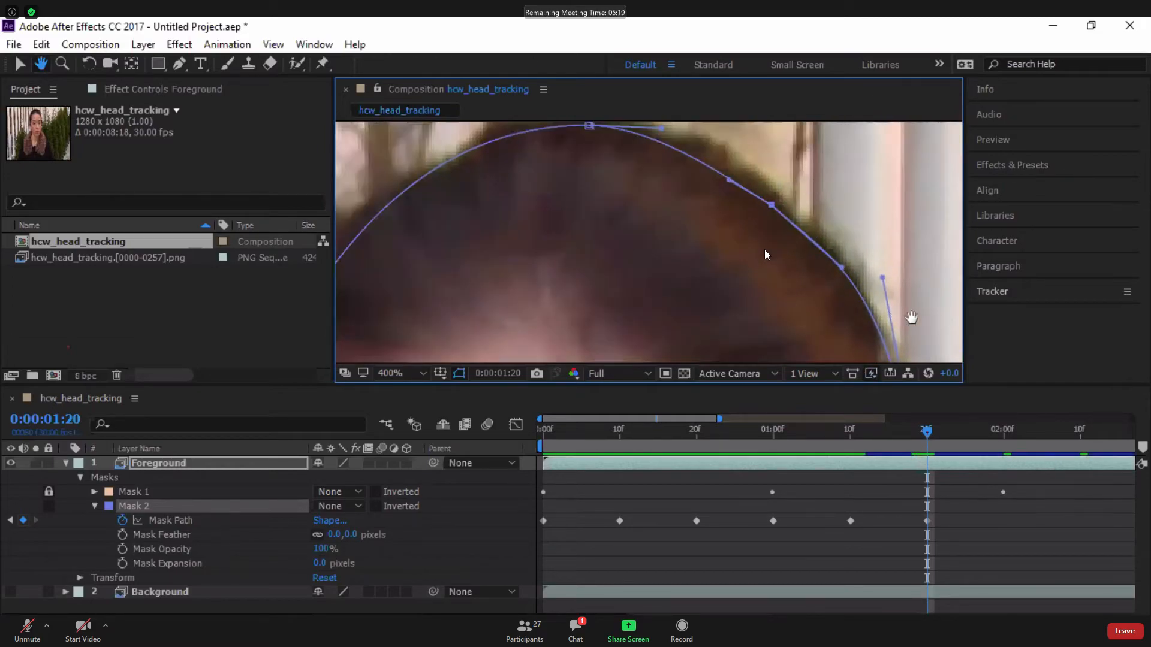
key(space)
drag(844, 262, 721, 264)
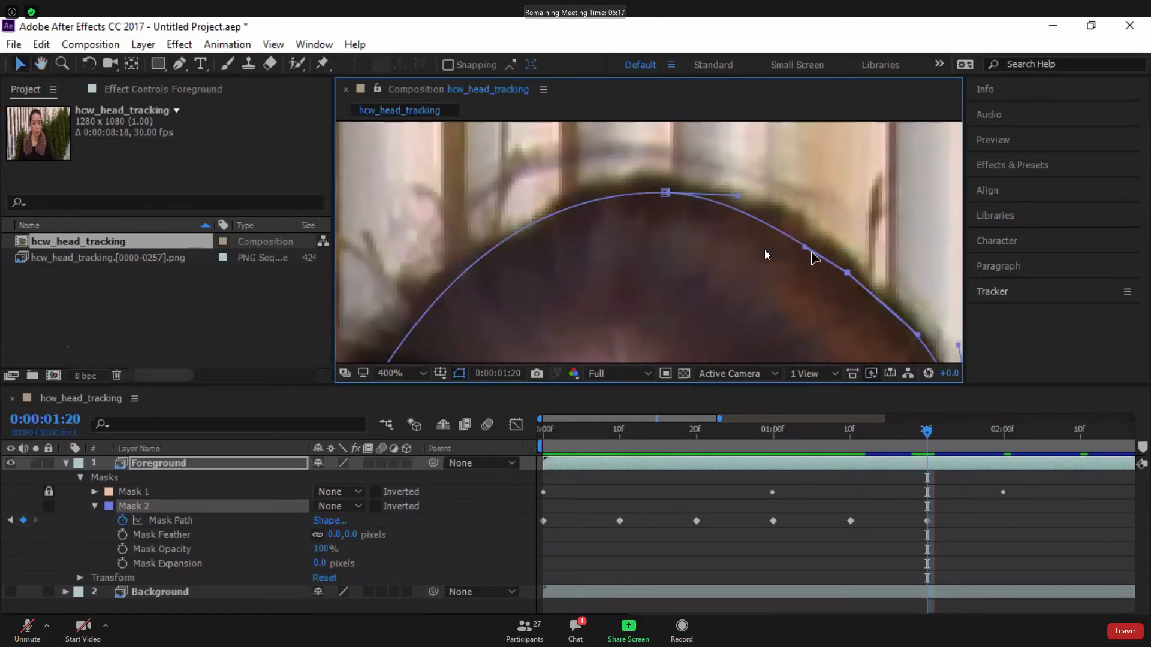
drag(805, 248, 780, 231)
Fit Mask 2's points to the hairline on the opposite side of the head at 0:00:01:20.
key(space)
drag(595, 270, 824, 123)
drag(623, 283, 637, 154)
key(space)
drag(614, 318, 617, 181)
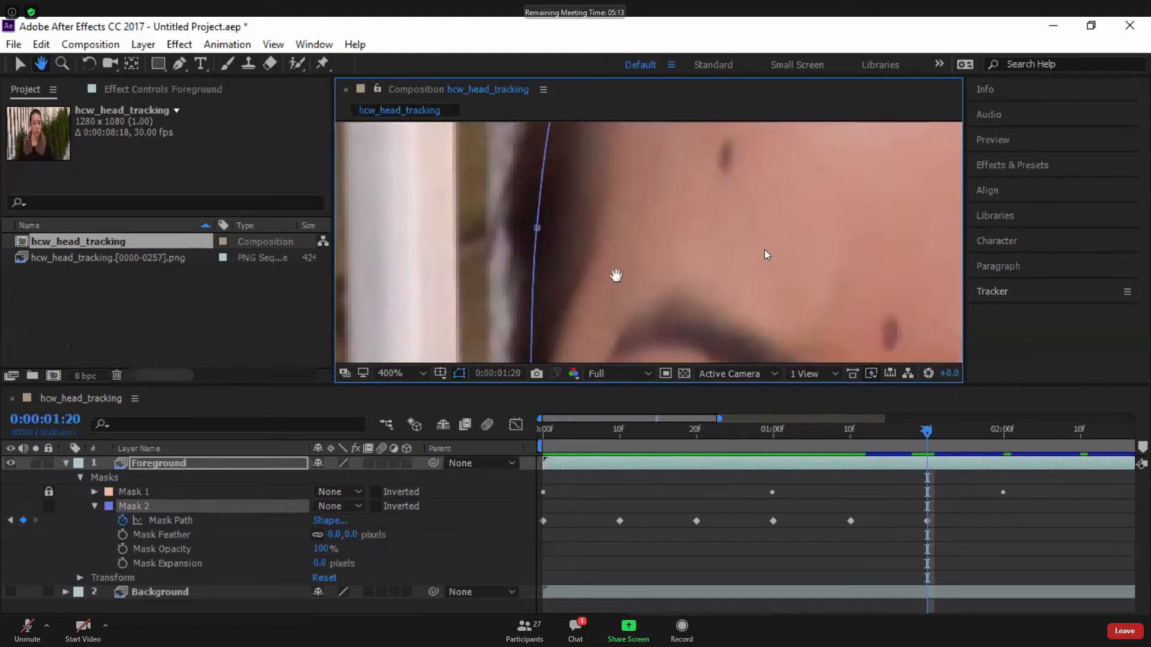
drag(572, 277, 564, 205)
drag(530, 156, 527, 155)
Align Mask 2's points with the temple and the outer edge of the far ear at 0:00:01:20.
key(space)
drag(552, 289, 558, 168)
drag(530, 221, 541, 176)
key(space)
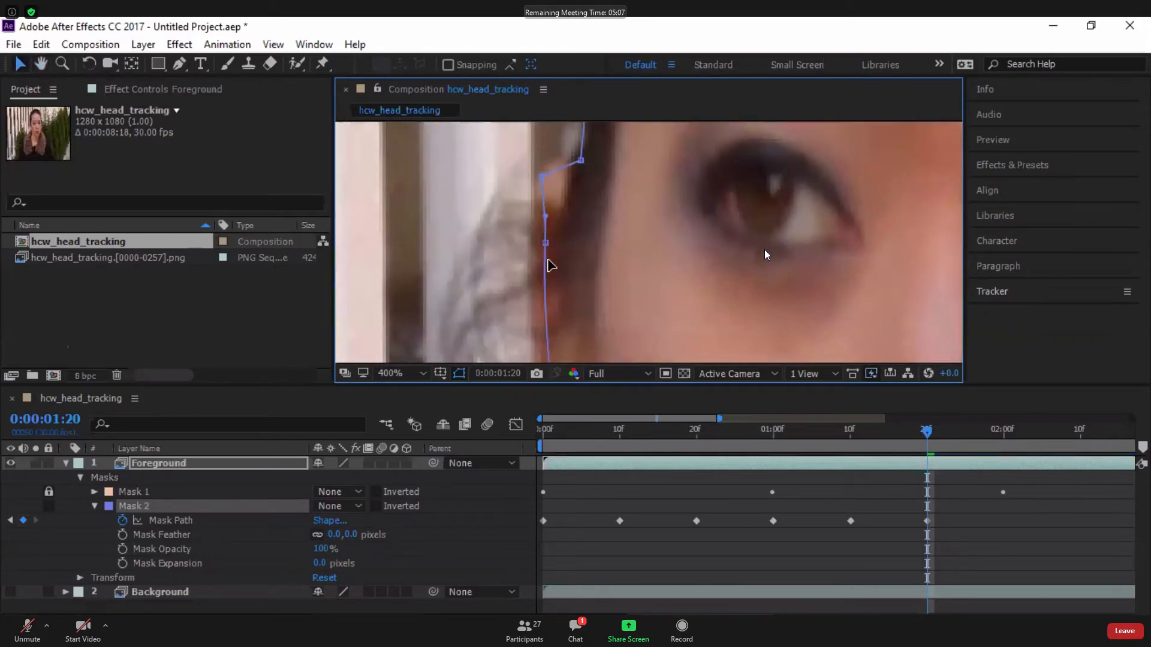
drag(546, 244, 537, 255)
key(space)
drag(568, 359, 558, 216)
drag(544, 260, 541, 261)
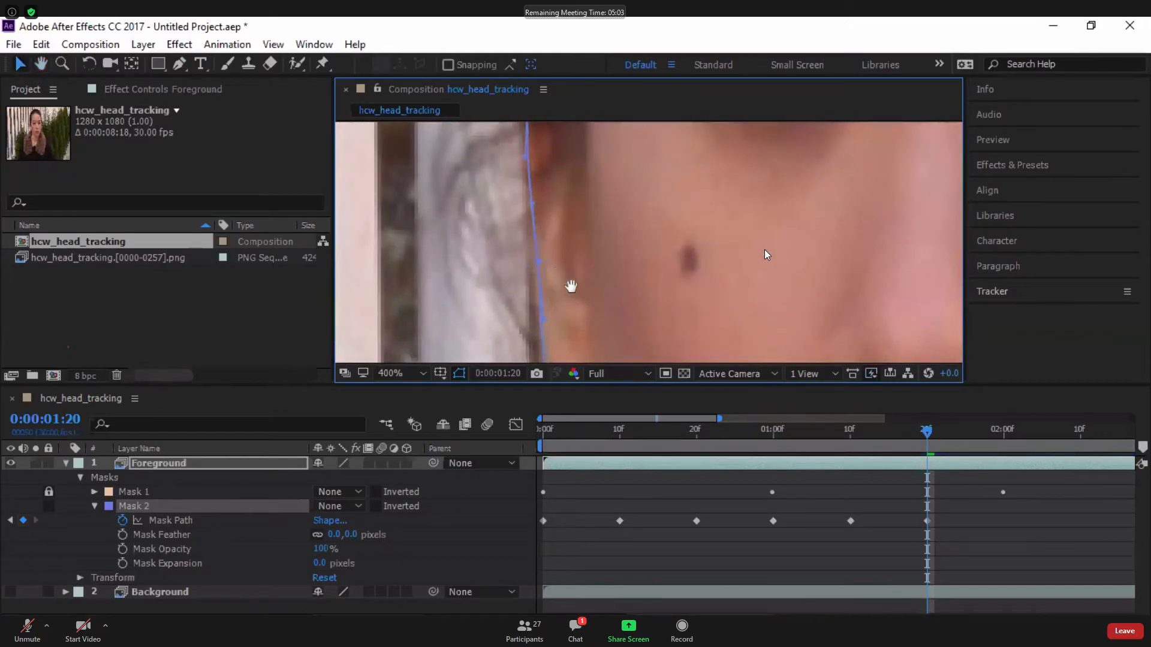
Place Mask 2's corner point beneath the far earlobe at 0:00:01:20.
key(space)
drag(581, 337, 566, 216)
drag(573, 316, 578, 315)
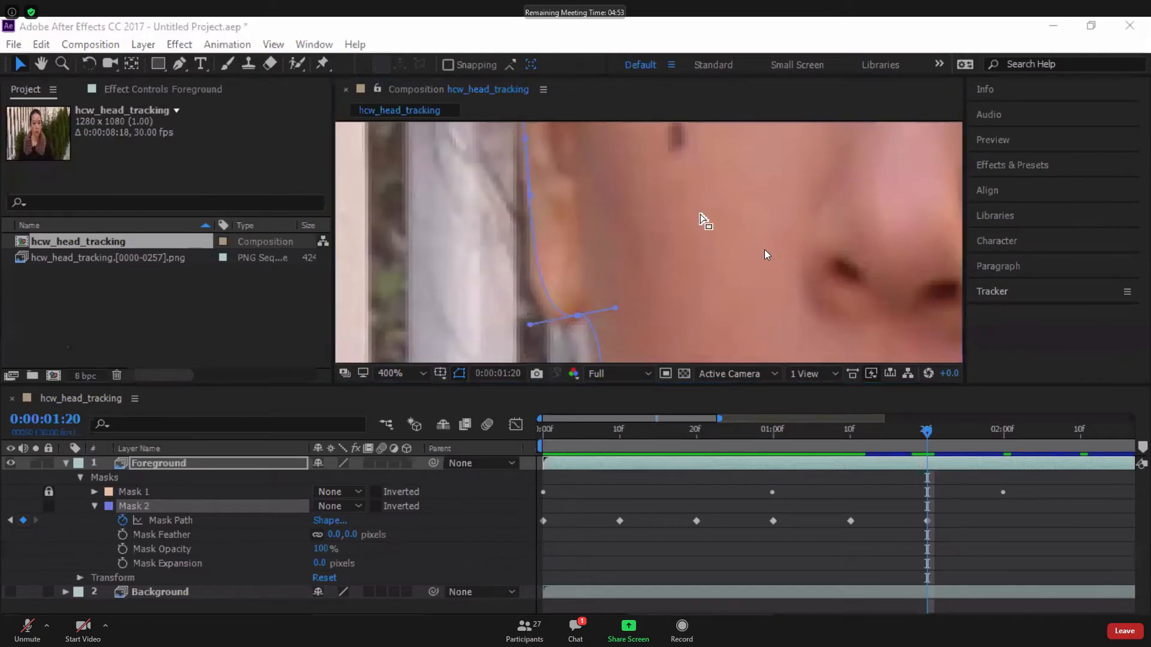
click(674, 228)
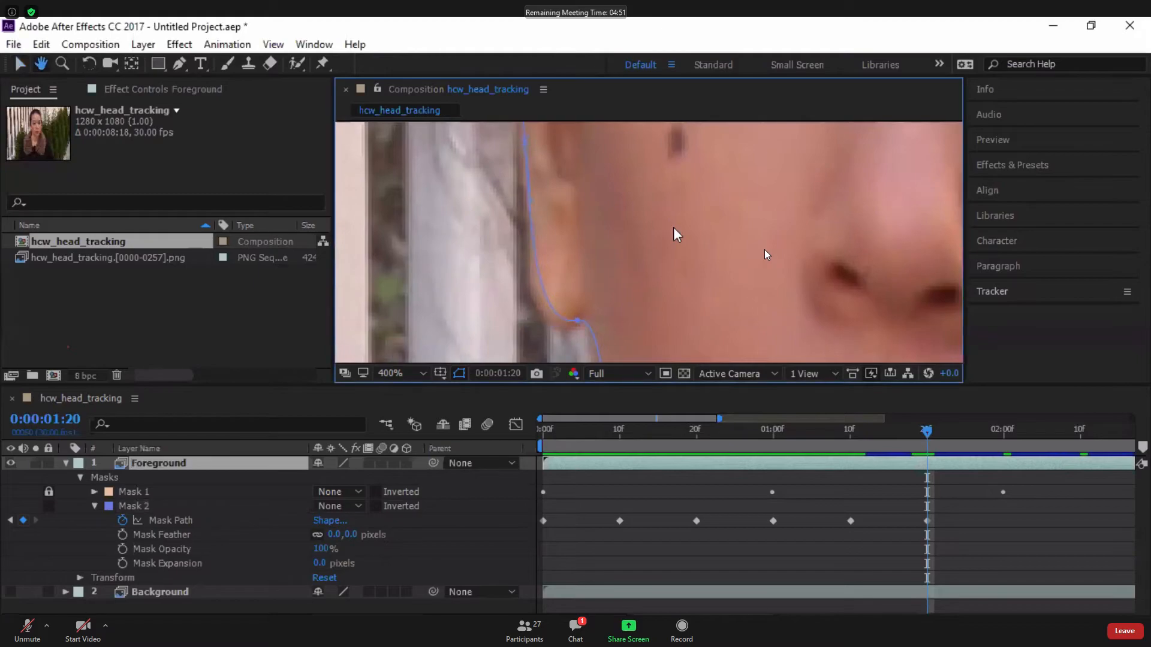
Adjust Mask 2's cheek point and chin curve handle on the far side of the face at 0:00:01:20.
scroll(674, 231, down, 1)
drag(699, 325, 699, 197)
key(v)
click(636, 219)
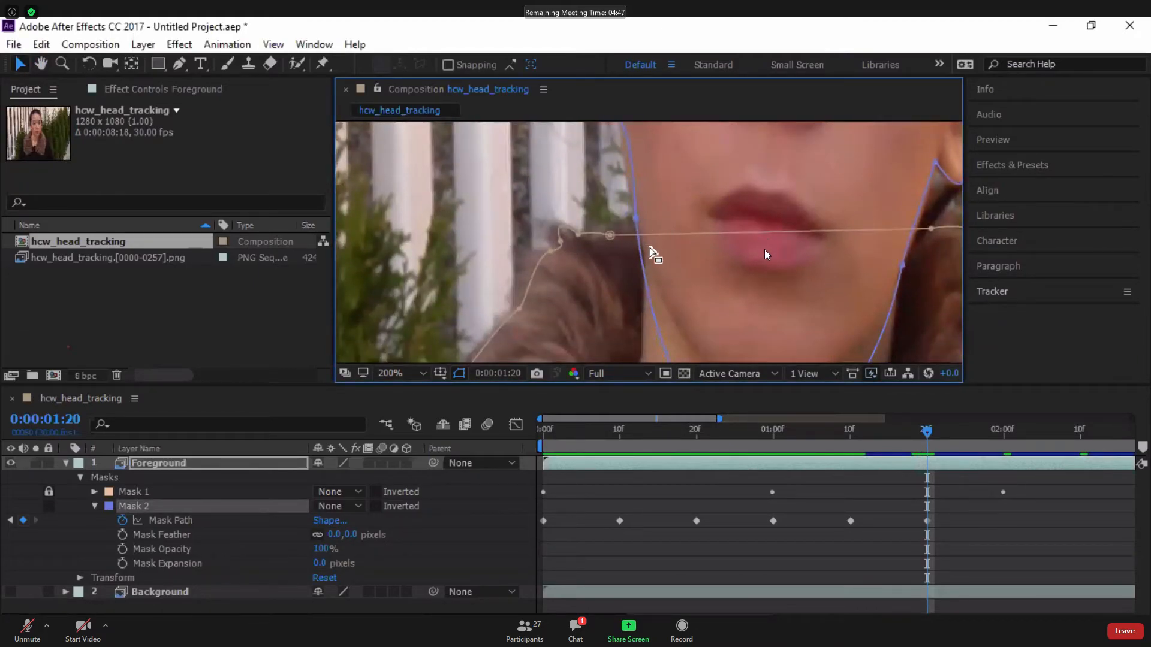
scroll(686, 215, down, 2)
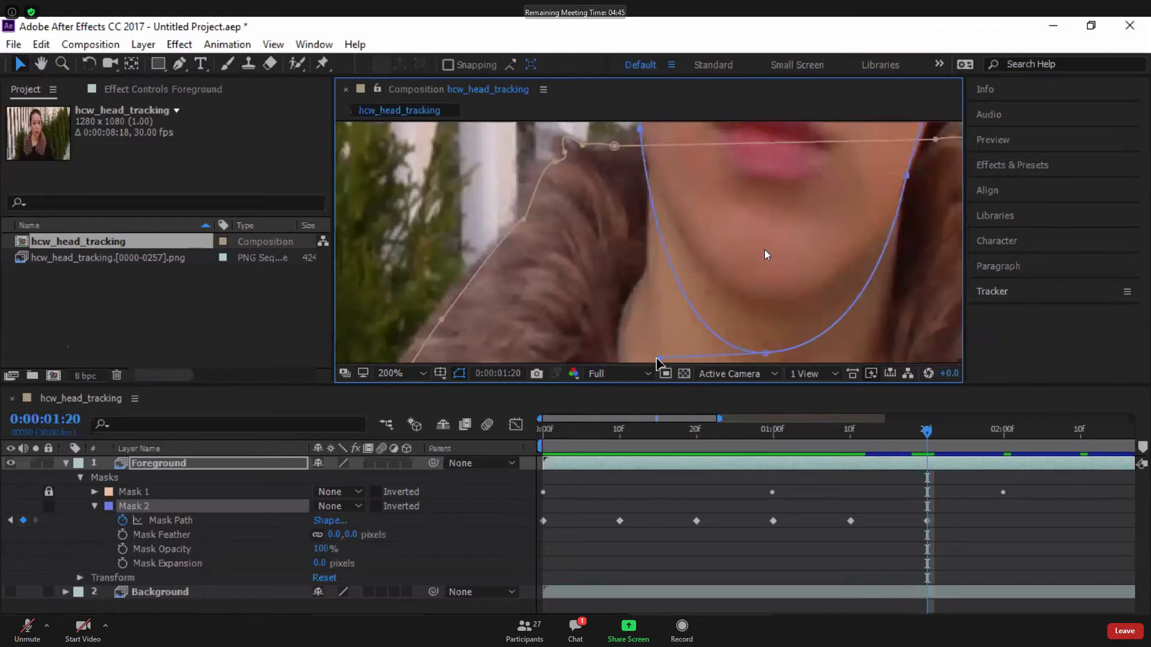
drag(660, 358, 665, 344)
Inspect Mask 2's outline around the whole head at 0:00:01:20 and scrub back through the earlier keyframes to the start.
key(h)
drag(684, 276, 707, 392)
key(v)
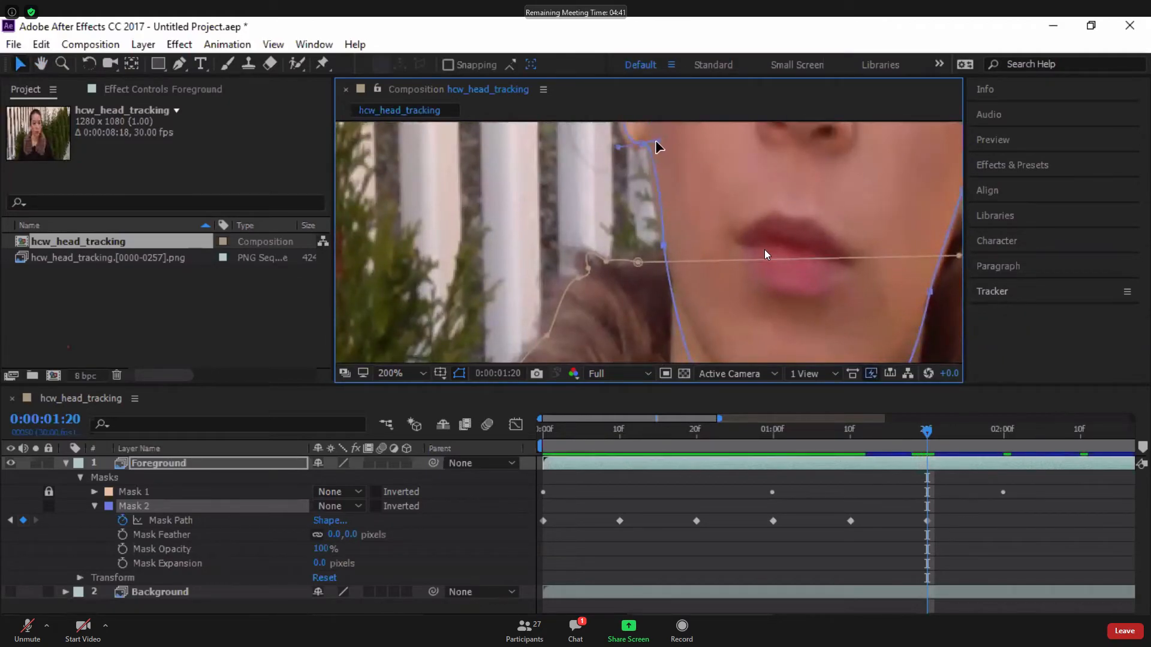
key(h)
drag(723, 218, 675, 379)
key(v)
scroll(721, 213, down, 1)
drag(723, 215, 710, 295)
key(v)
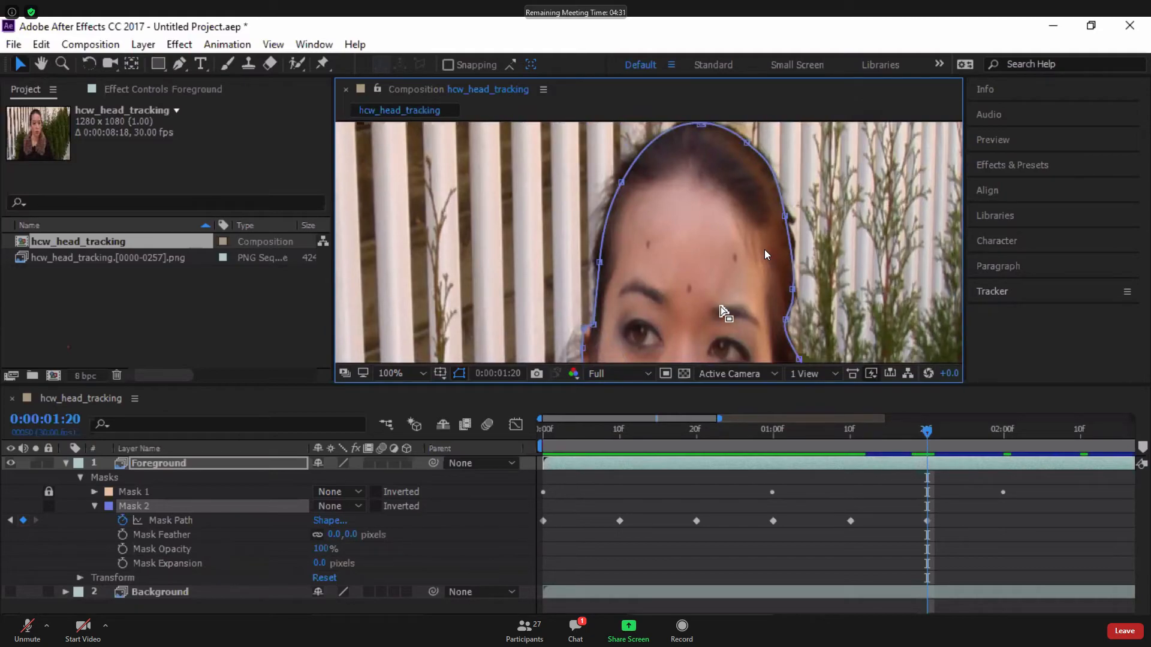
drag(708, 291, 753, 264)
drag(927, 428, 796, 442)
click(543, 455)
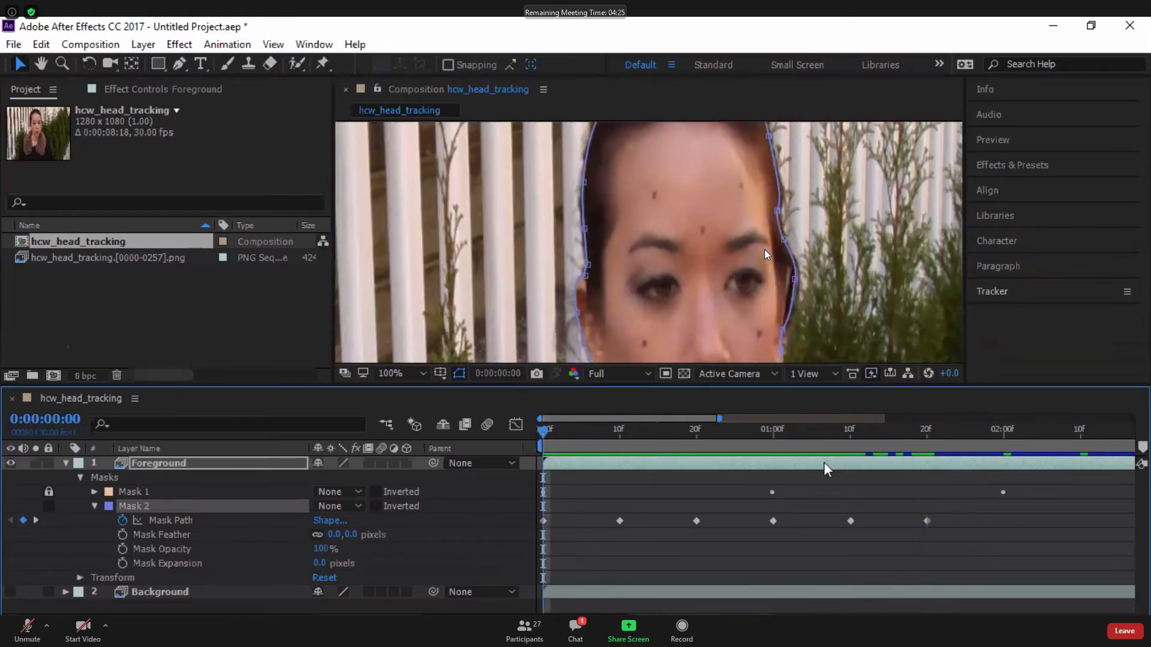
At 0:00:02:00, fit Mask 2's points around the crown and the upper hair on the visible-ear side.
click(1002, 433)
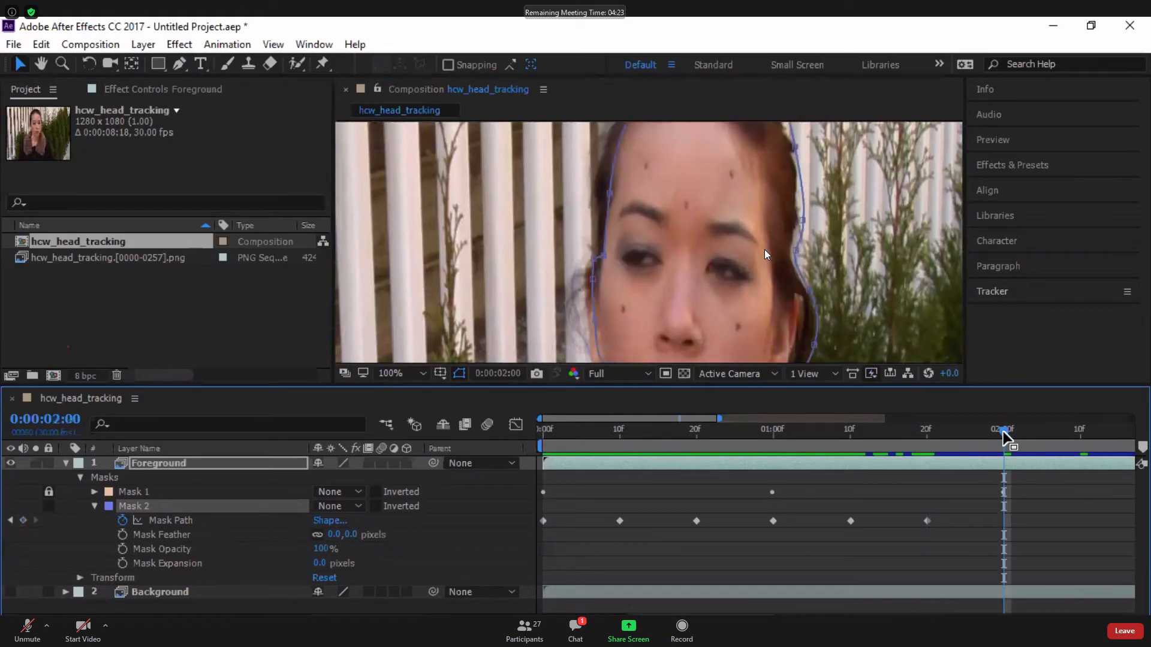
scroll(708, 255, up, 1)
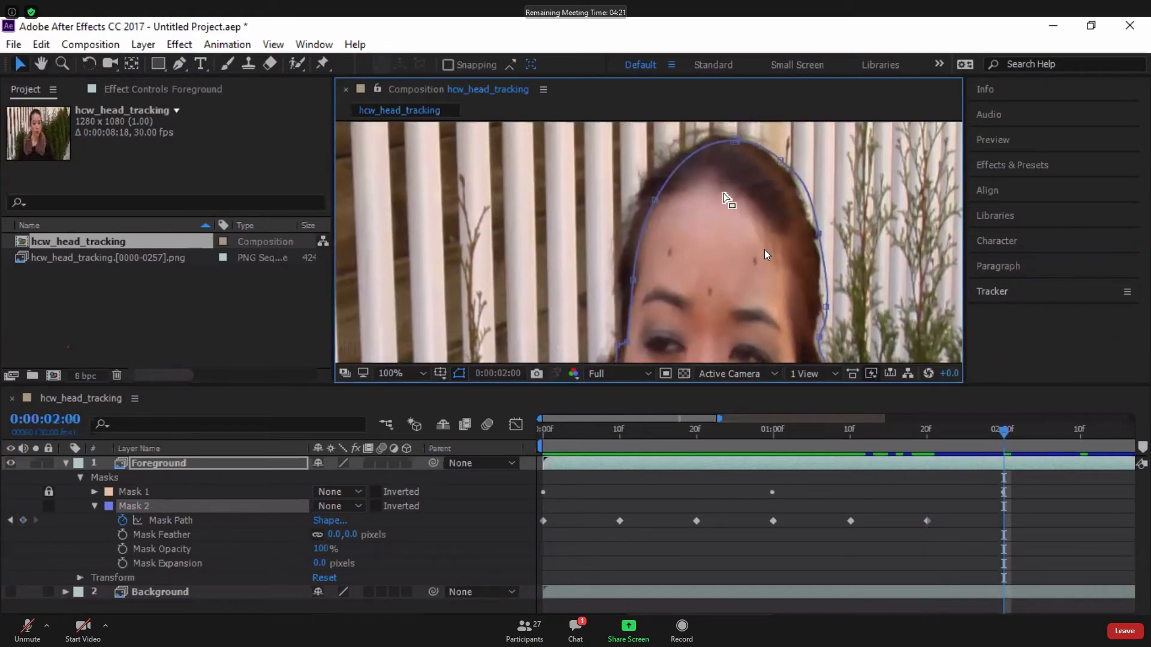
scroll(722, 195, up, 1)
drag(784, 149, 764, 247)
drag(801, 179, 740, 246)
drag(742, 207, 720, 205)
drag(773, 280, 701, 239)
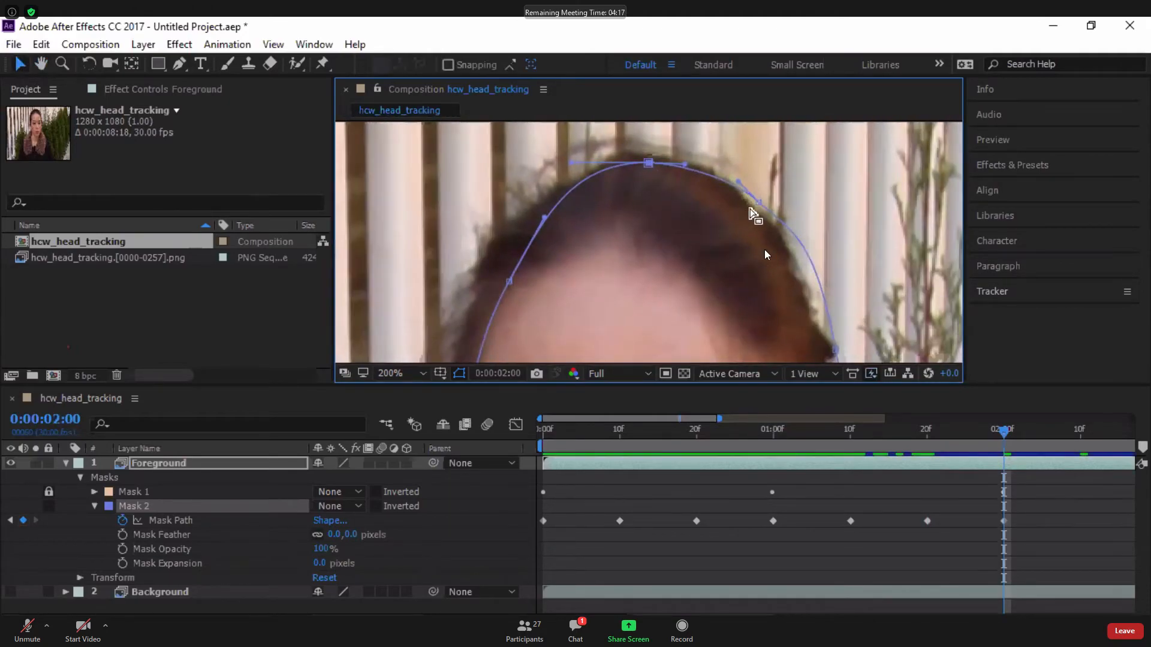
drag(759, 203, 747, 212)
Align Mask 2 with the side of the hair above the visible ear at 0:00:02:00.
drag(771, 282, 728, 203)
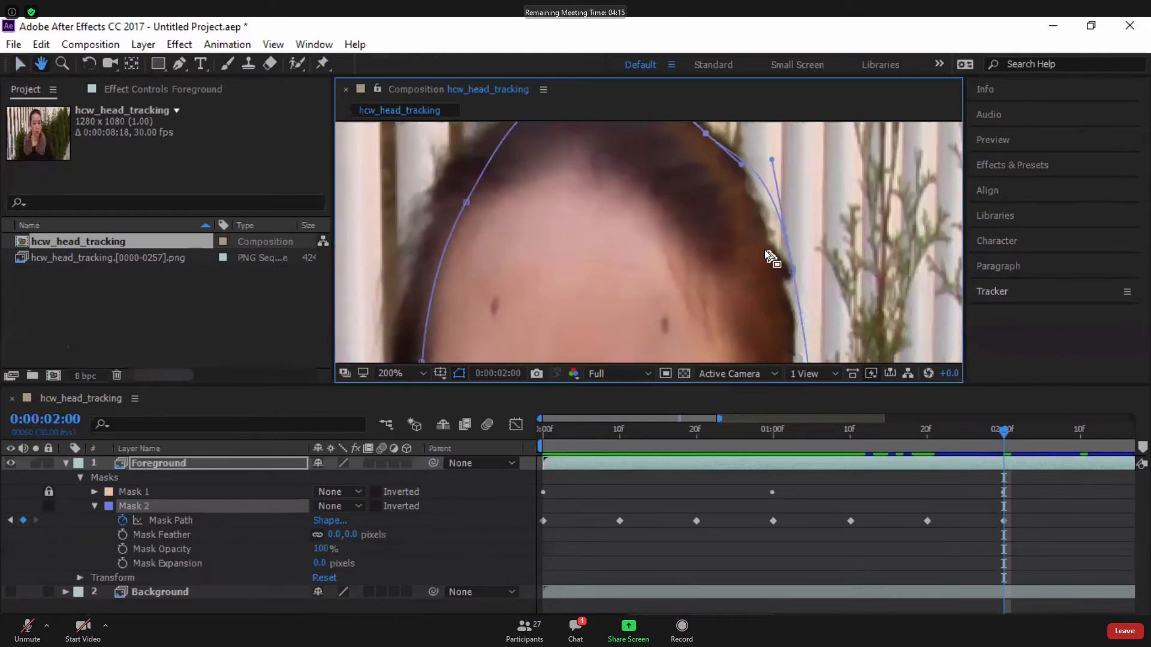
drag(793, 270, 780, 293)
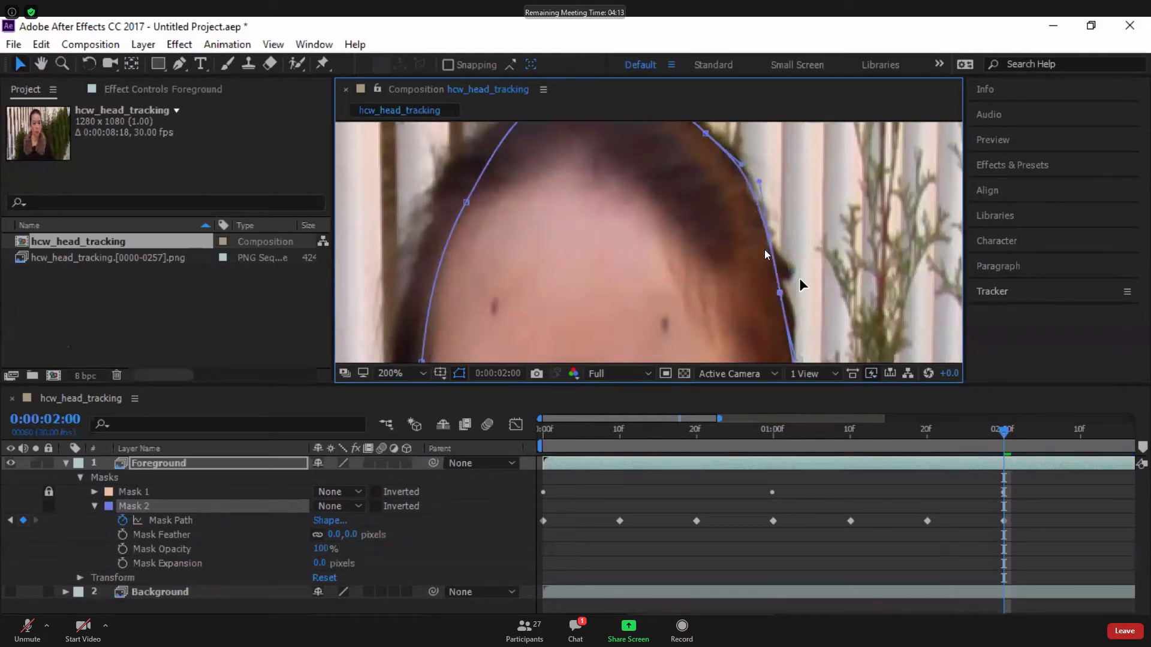
drag(760, 186, 775, 287)
scroll(831, 274, down, 4)
key(v)
scroll(809, 231, down, 3)
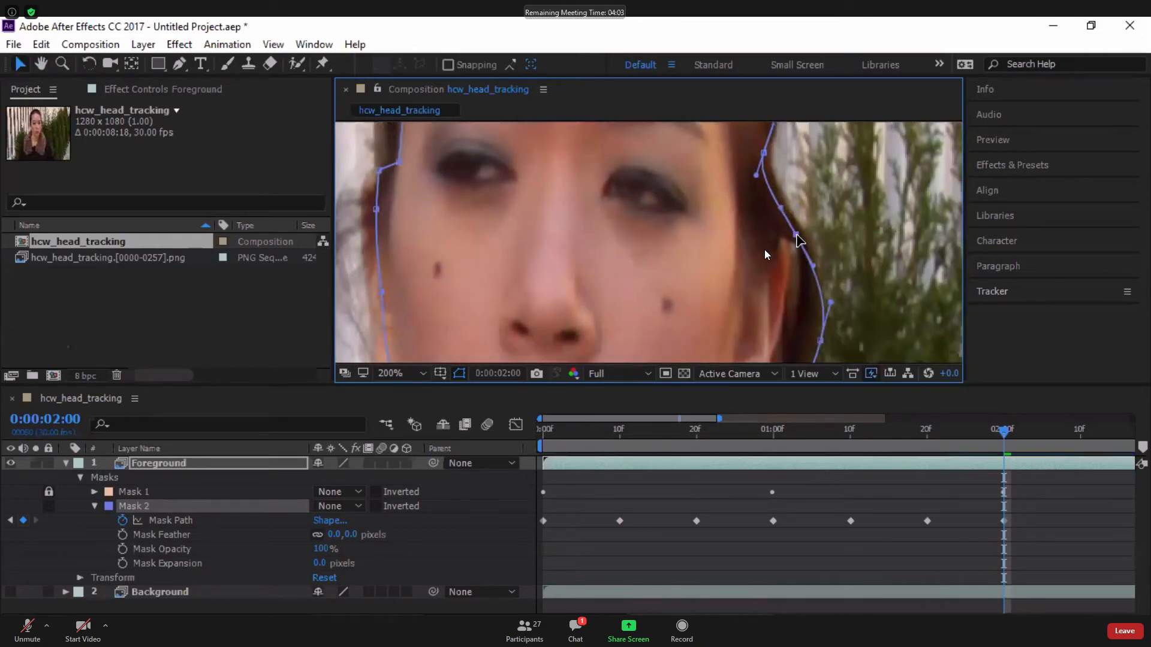
Pull Mask 2's points in around the hair behind the visible ear and beneath its earlobe at 0:00:02:00.
scroll(818, 233, down, 4)
drag(828, 223, 813, 224)
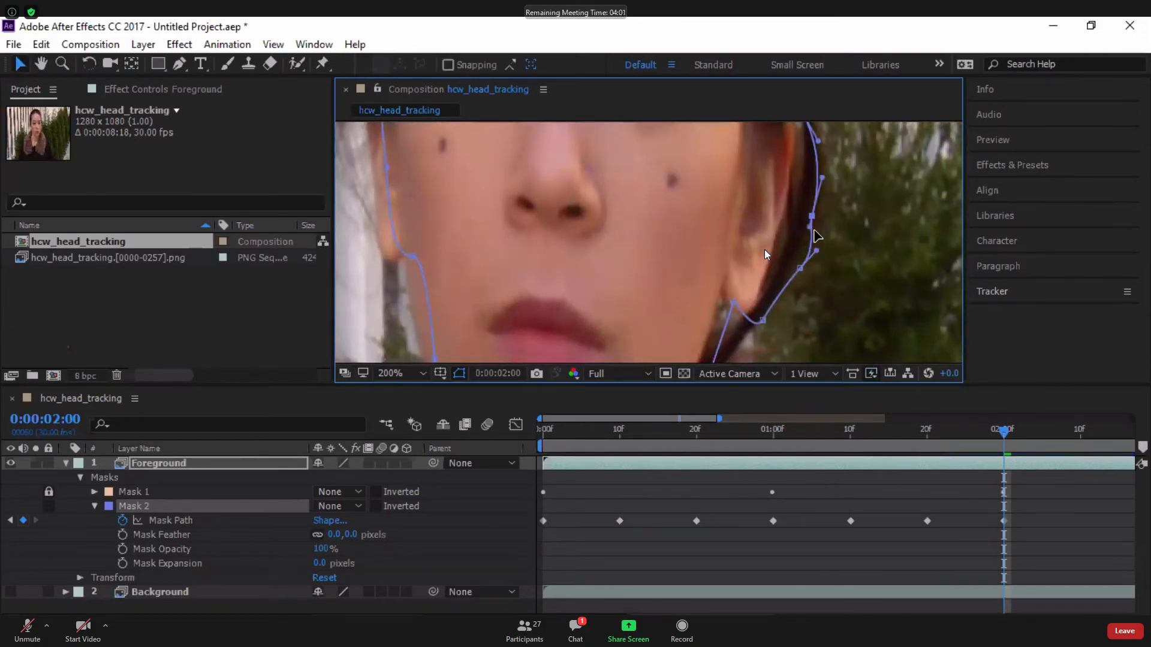
drag(801, 268, 787, 272)
drag(763, 320, 718, 289)
drag(718, 353, 753, 191)
drag(735, 242, 720, 244)
Adjust Mask 2's cheek, ear and hair-corner points on the side of the face opposite the visible ear at 0:00:02:00.
drag(697, 282, 801, 374)
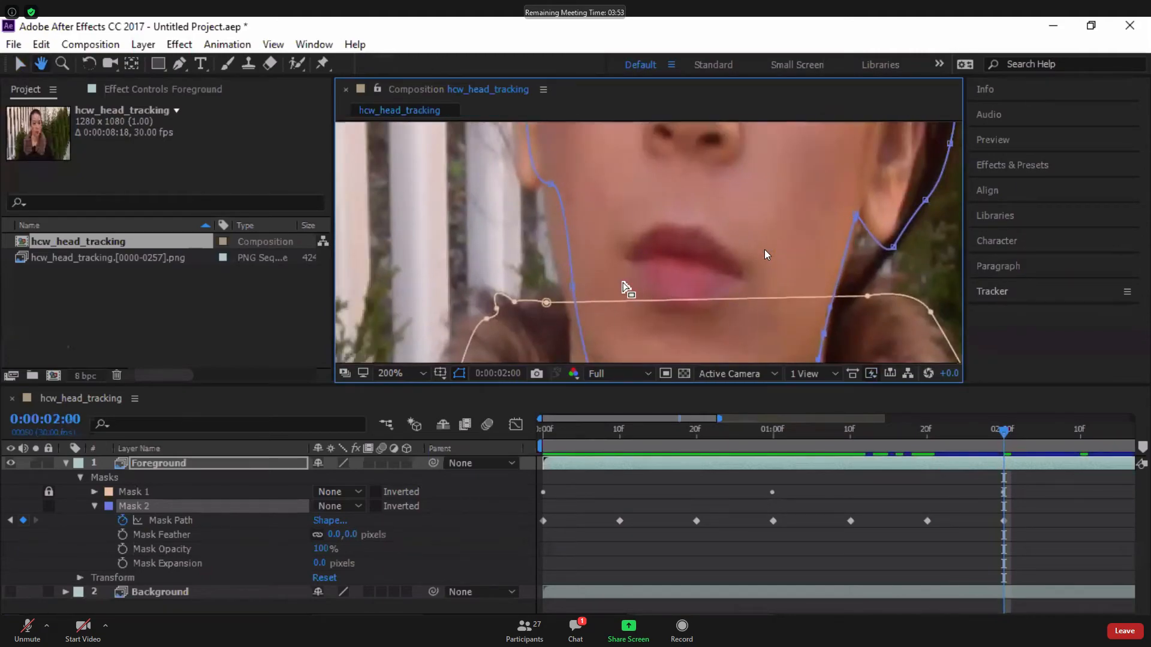
drag(571, 285, 564, 287)
drag(550, 184, 640, 266)
drag(601, 180, 592, 205)
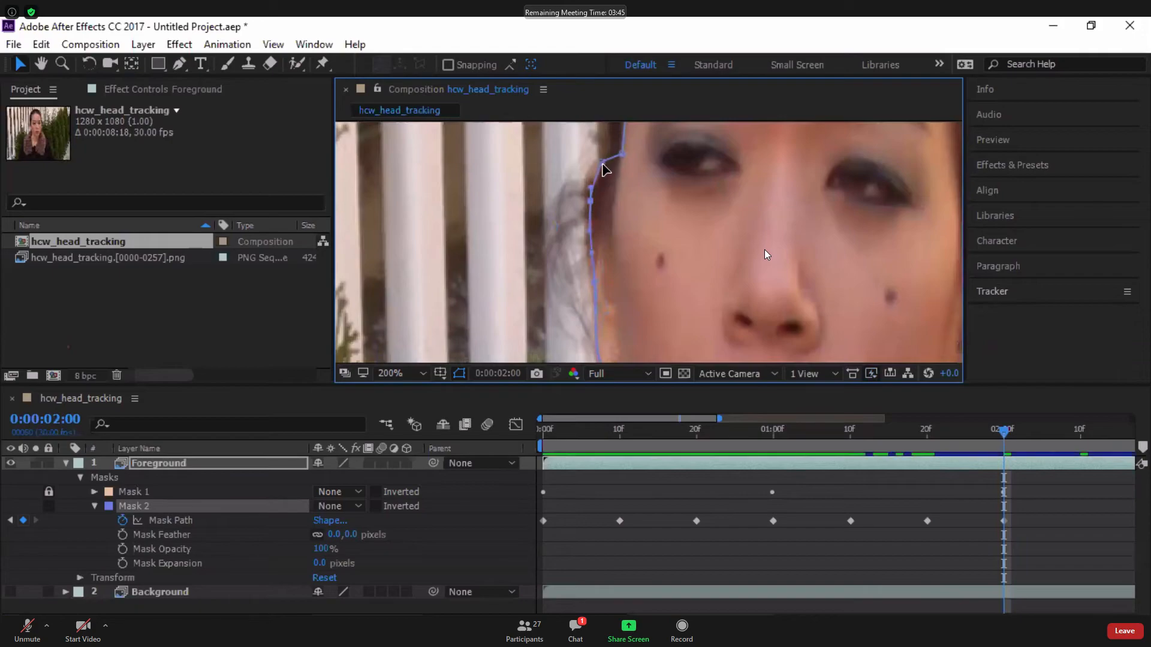
drag(630, 167, 619, 208)
Move Mask 2's temple and upper forehead points out to the hair edge opposite the visible ear at 0:00:02:00.
key(v)
key(space)
drag(678, 188, 680, 299)
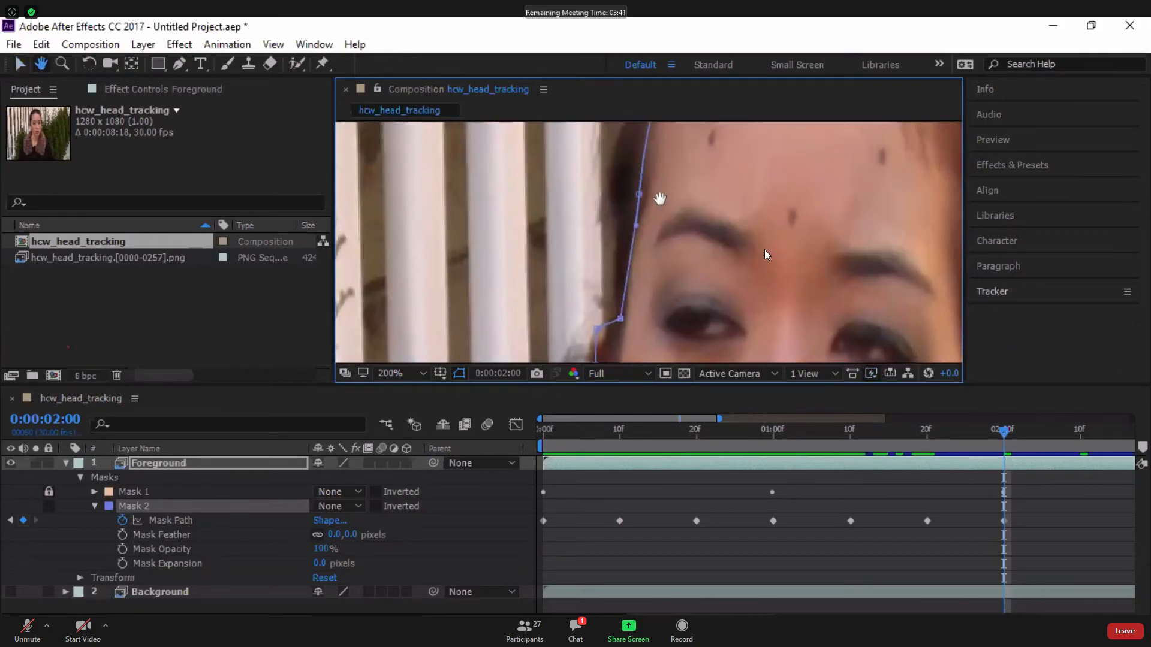
drag(639, 195, 628, 195)
key(space)
drag(686, 173, 688, 288)
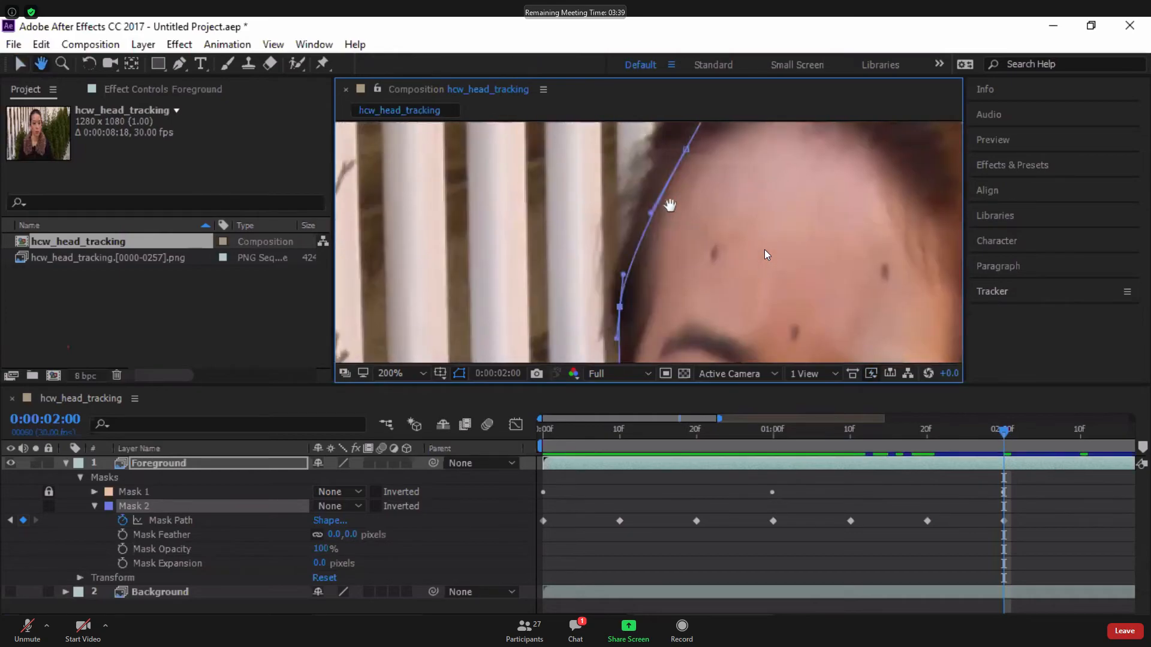
drag(687, 150, 694, 279)
key(space)
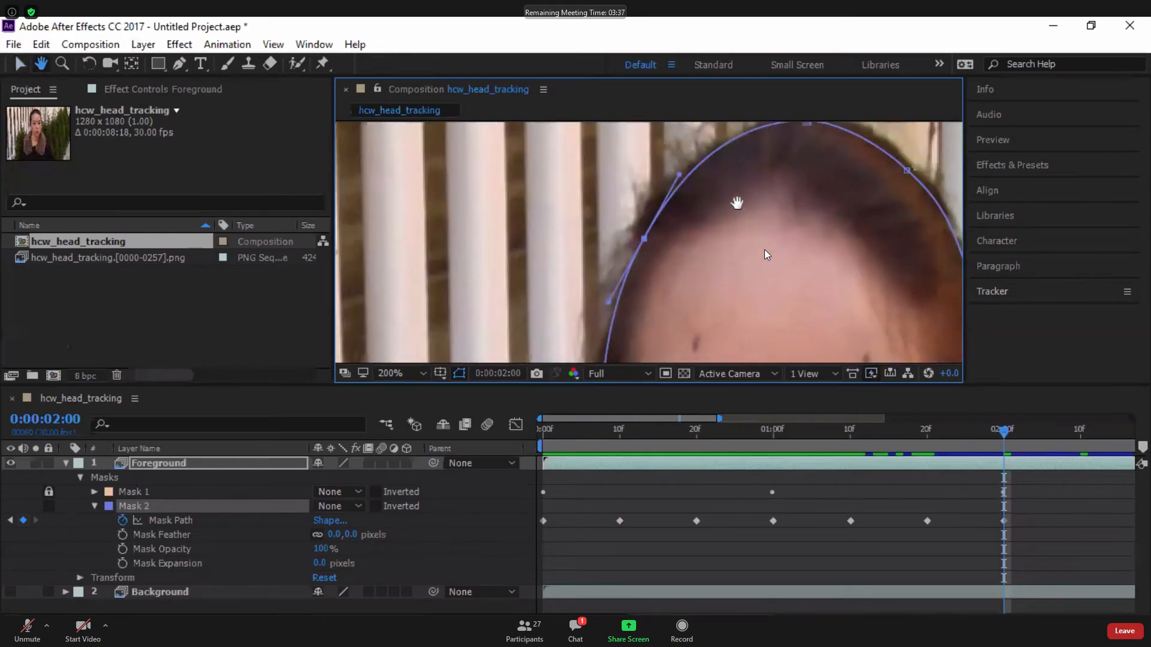
drag(737, 203, 714, 257)
Inspect Mask 2 around the whole head by scrubbing back from 0:00:02:00 and playing through the keyframes.
key(comma)
key(comma)
key(comma)
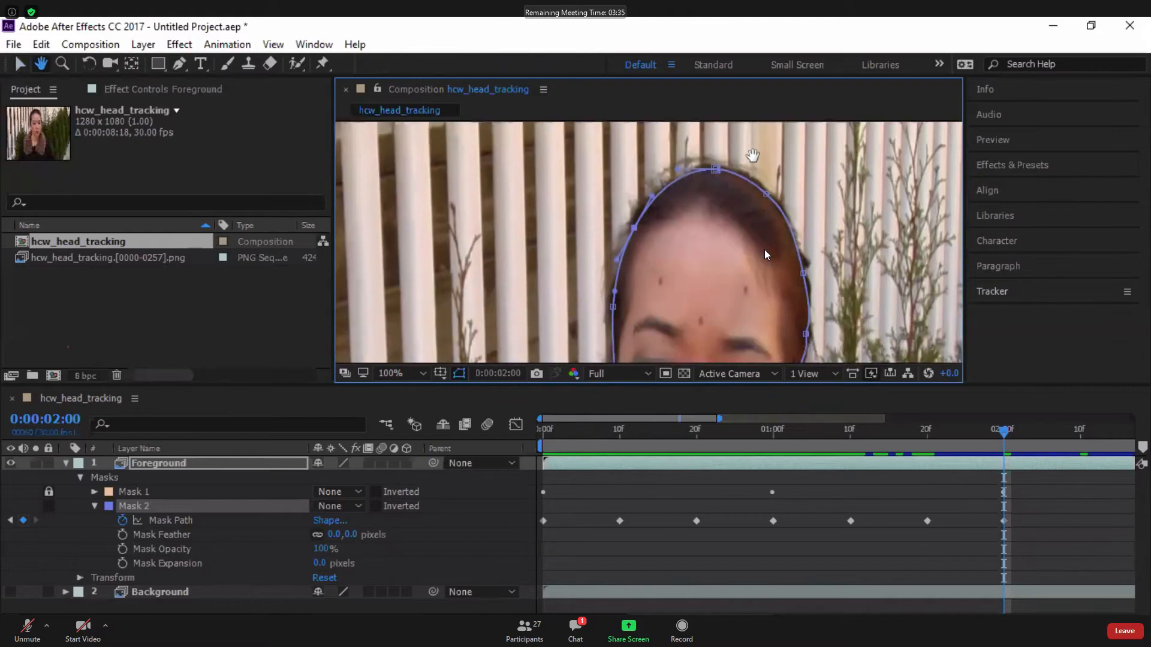
drag(774, 207, 783, 137)
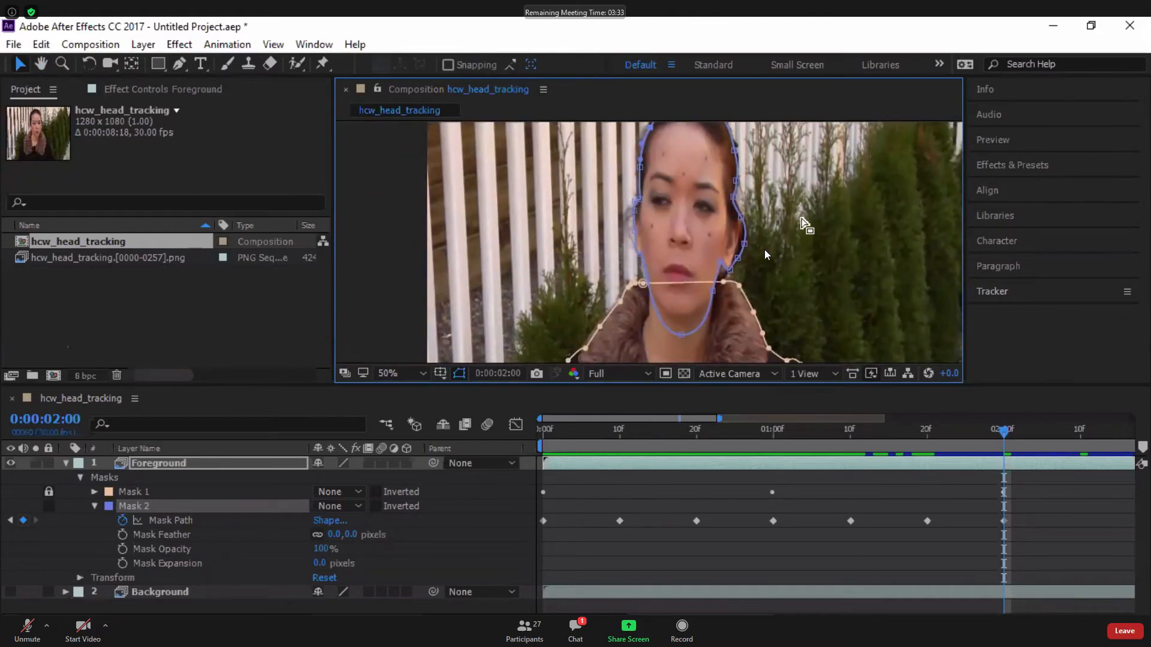
drag(999, 431, 627, 485)
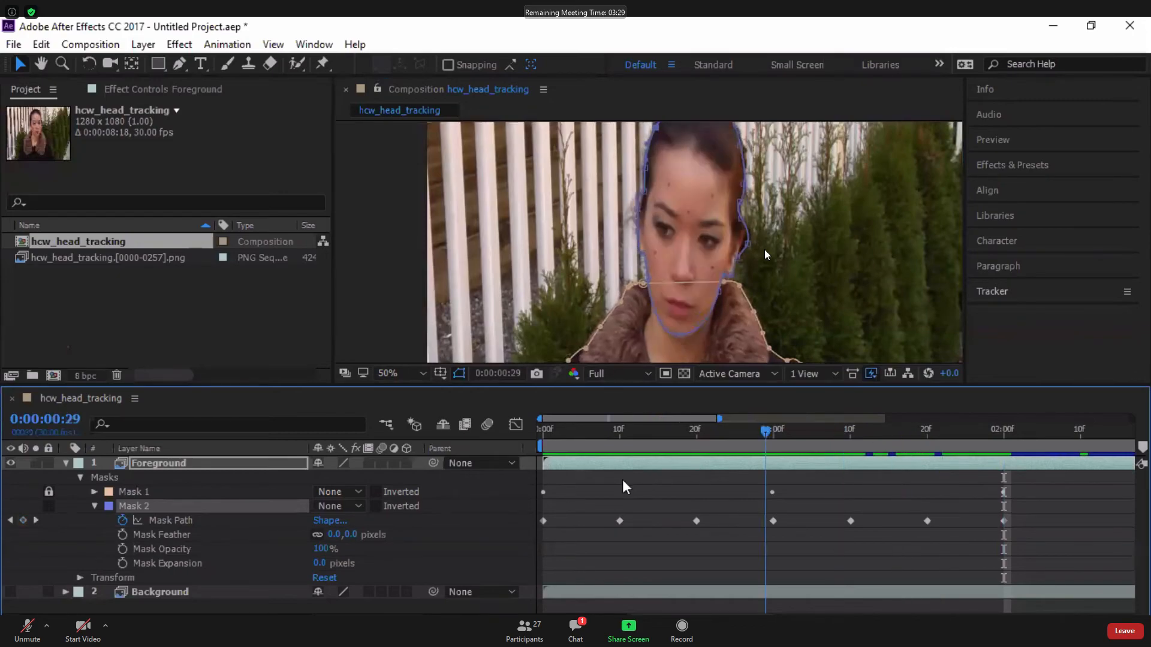
key(space)
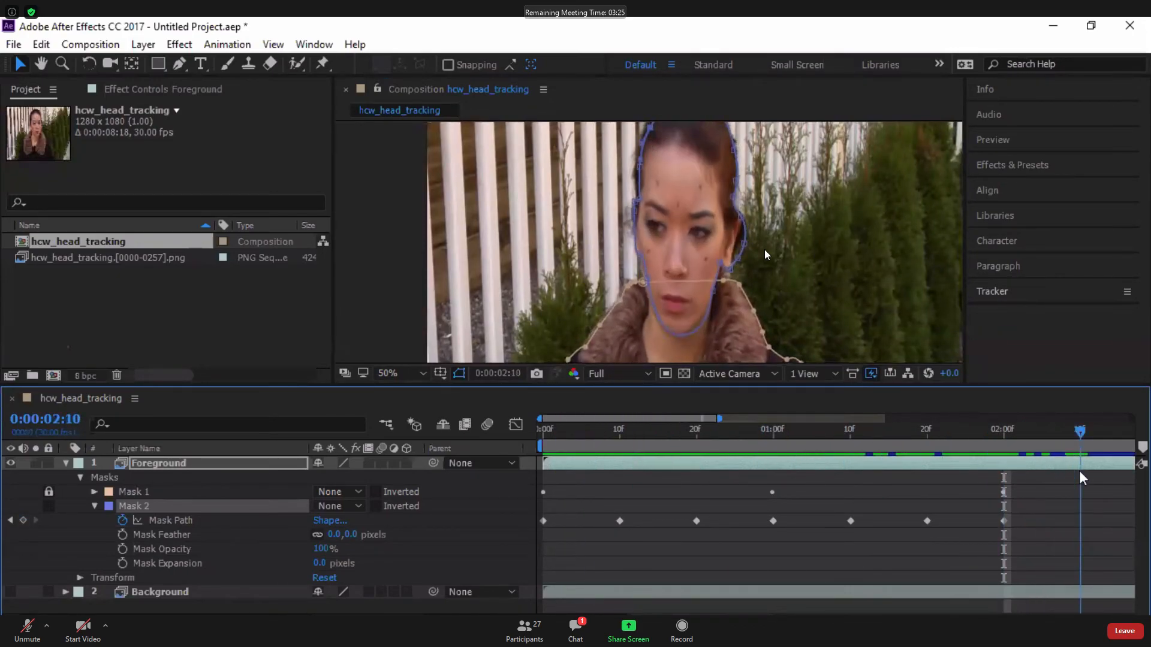
At 0:00:02:10, reshape Mask 2 along the cheek and ear edge opposite the visible ear.
scroll(741, 225, up, 4)
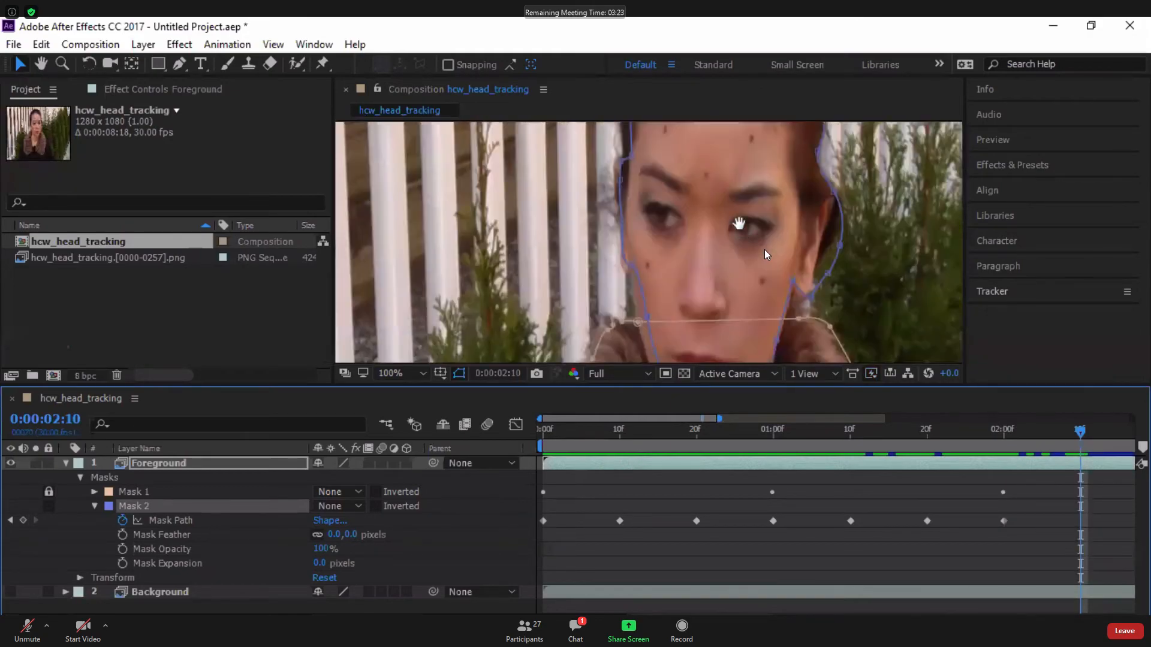
key(space)
drag(816, 240, 876, 103)
drag(690, 169, 683, 237)
drag(699, 157, 685, 238)
key(space)
drag(737, 175, 745, 239)
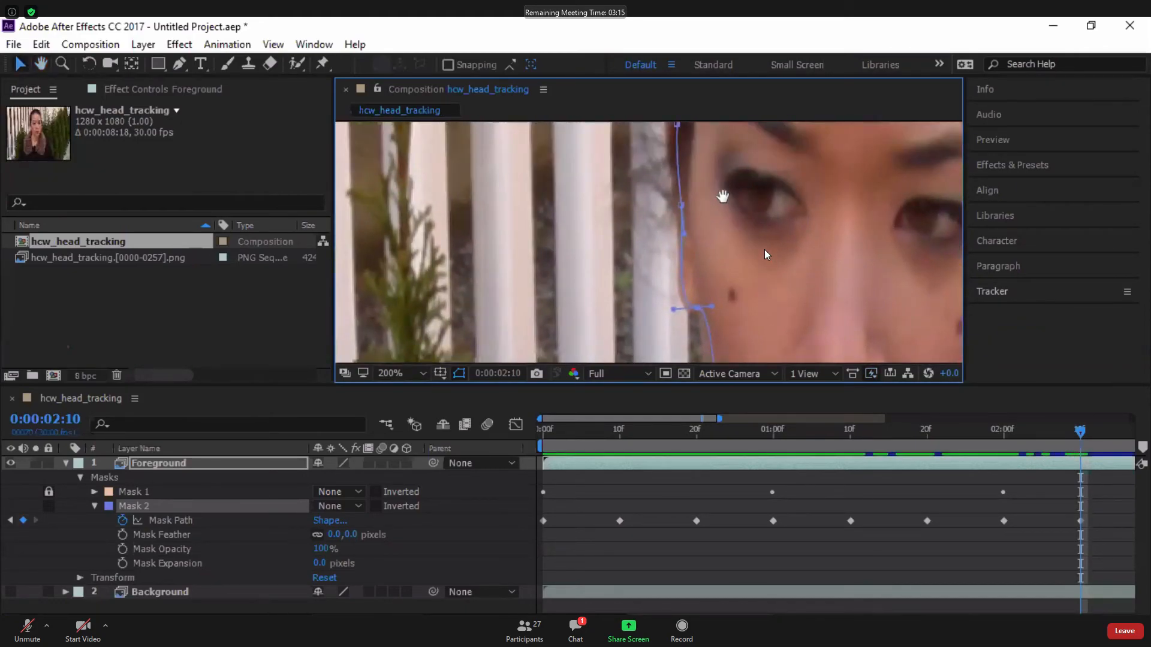
drag(725, 192, 703, 201)
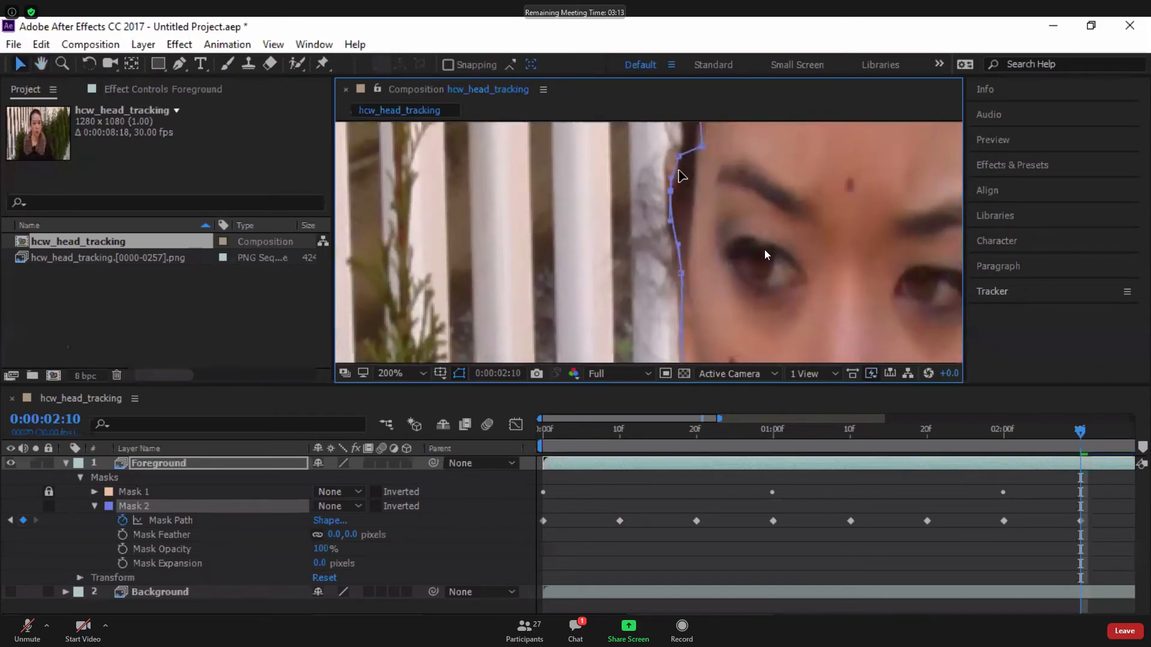
Return to 0:00:02:10 and move Mask 2's hair-corner and temple points to the hair edge opposite the visible ear.
key(space)
key(space)
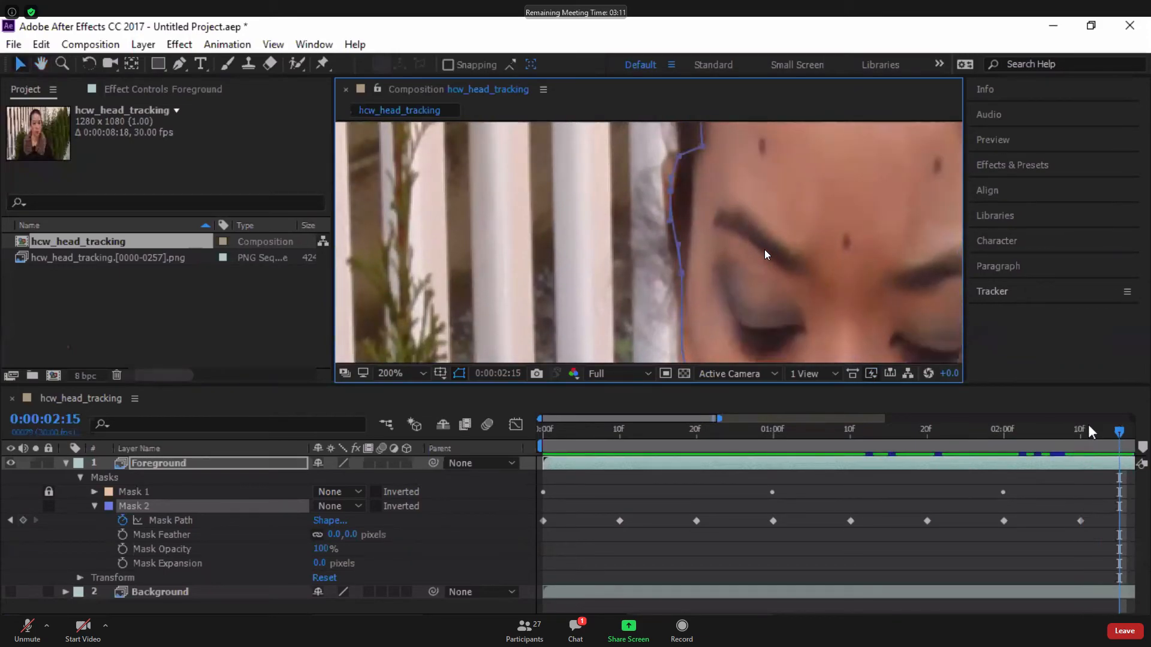
click(1073, 430)
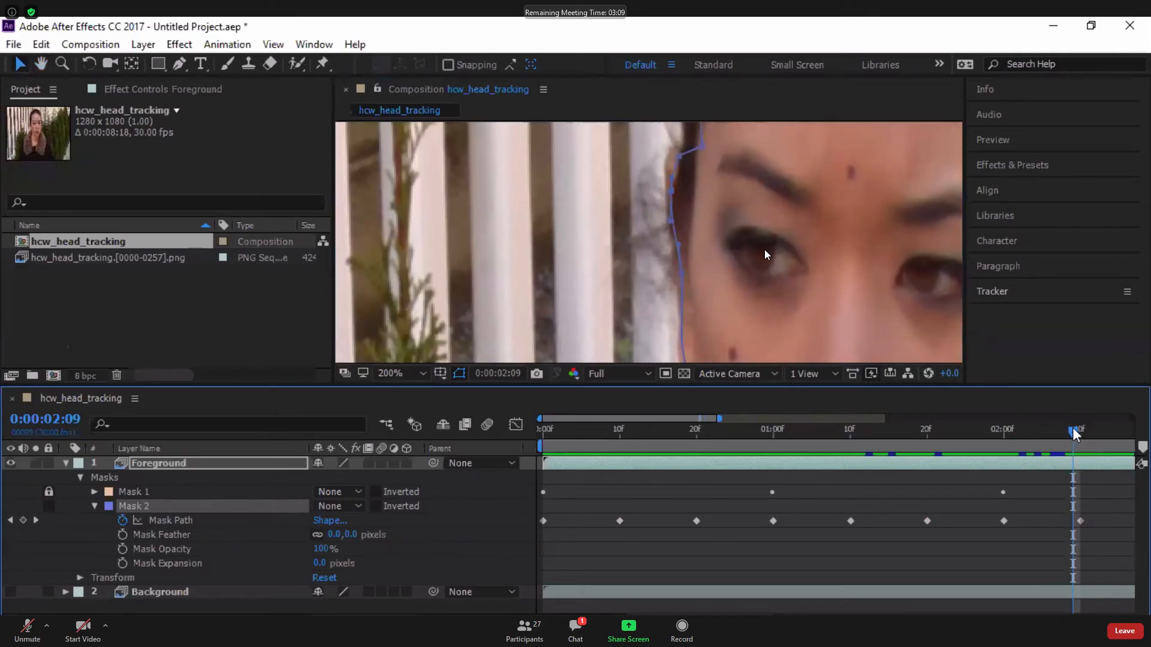
click(1076, 429)
key(space)
drag(700, 174, 698, 229)
key(space)
drag(736, 189, 753, 294)
drag(720, 209, 705, 207)
Fit Mask 2's upper forehead and crown points to the top of the hair at 0:00:02:10.
key(space)
drag(779, 132, 712, 232)
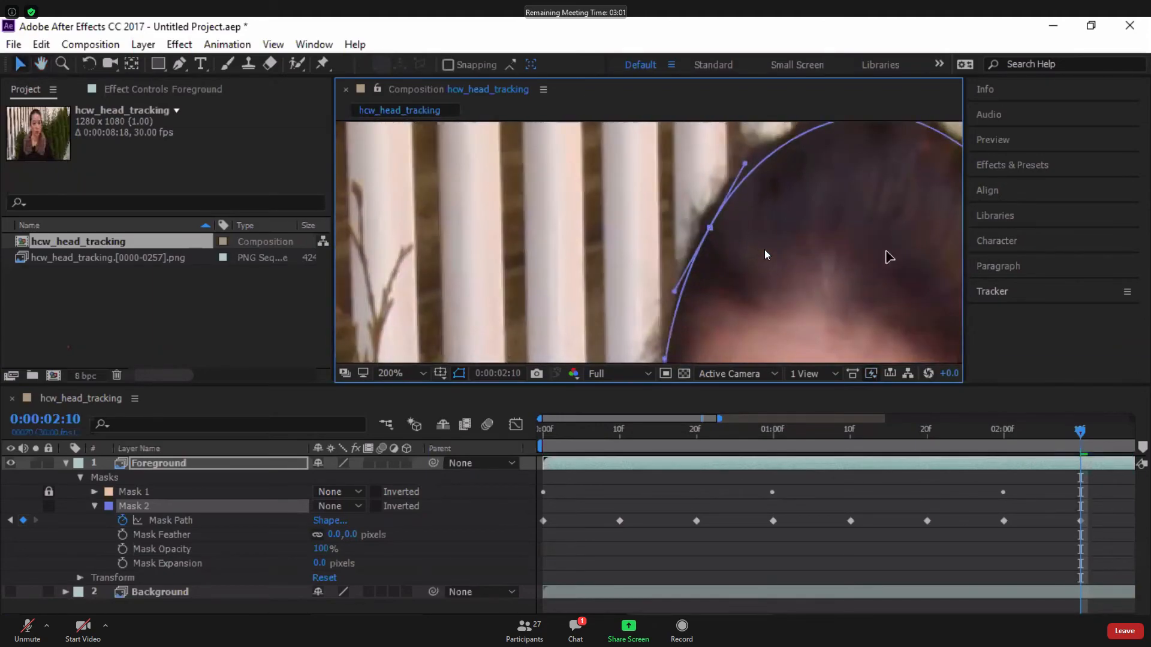
key(space)
drag(949, 221, 738, 269)
drag(684, 171, 677, 168)
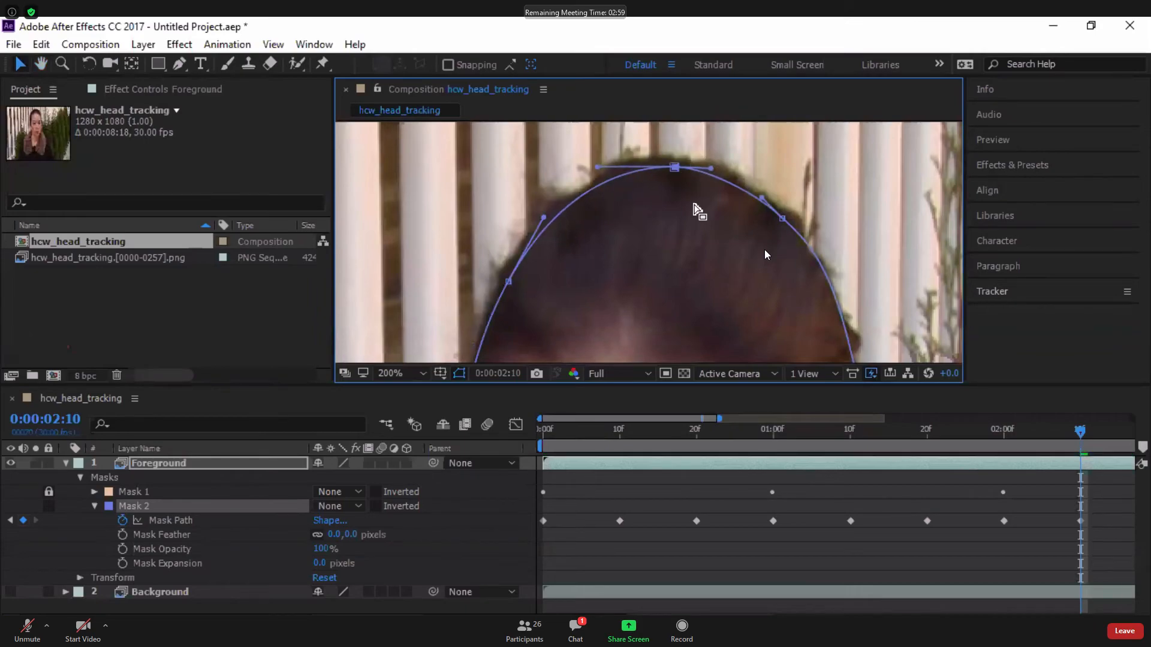
Align Mask 2's points down the side of the hair to the notch above the visible ear at 0:00:02:10.
drag(819, 323, 742, 233)
key(space)
drag(787, 294, 752, 226)
key(space)
drag(781, 322, 791, 233)
key(space)
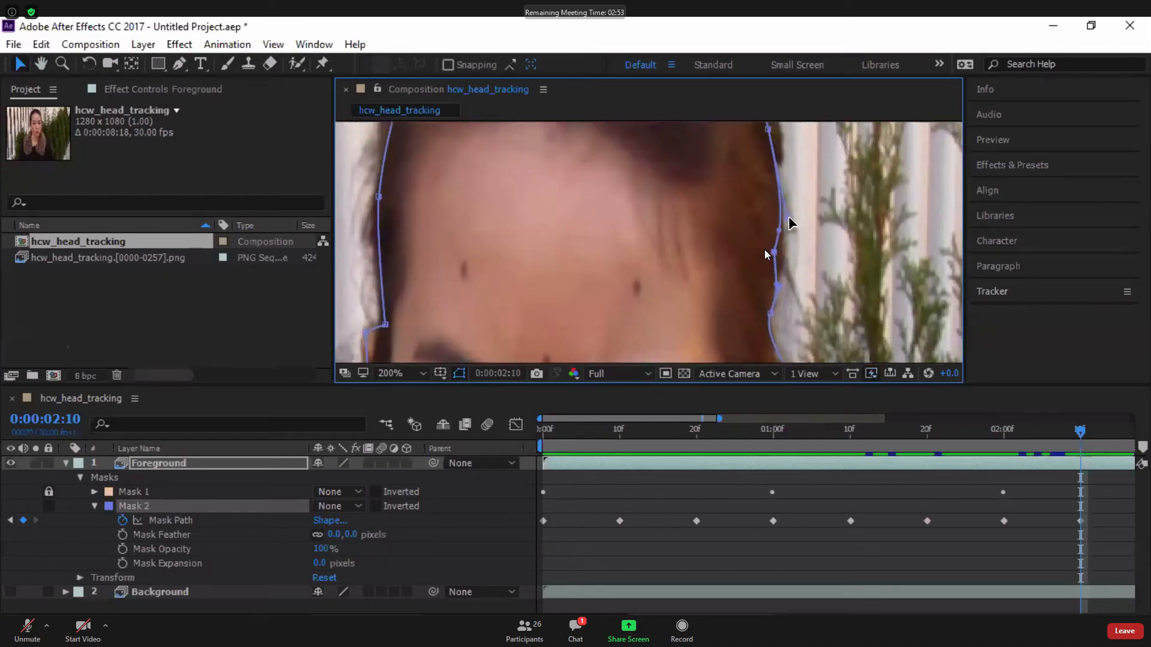
drag(819, 292, 827, 178)
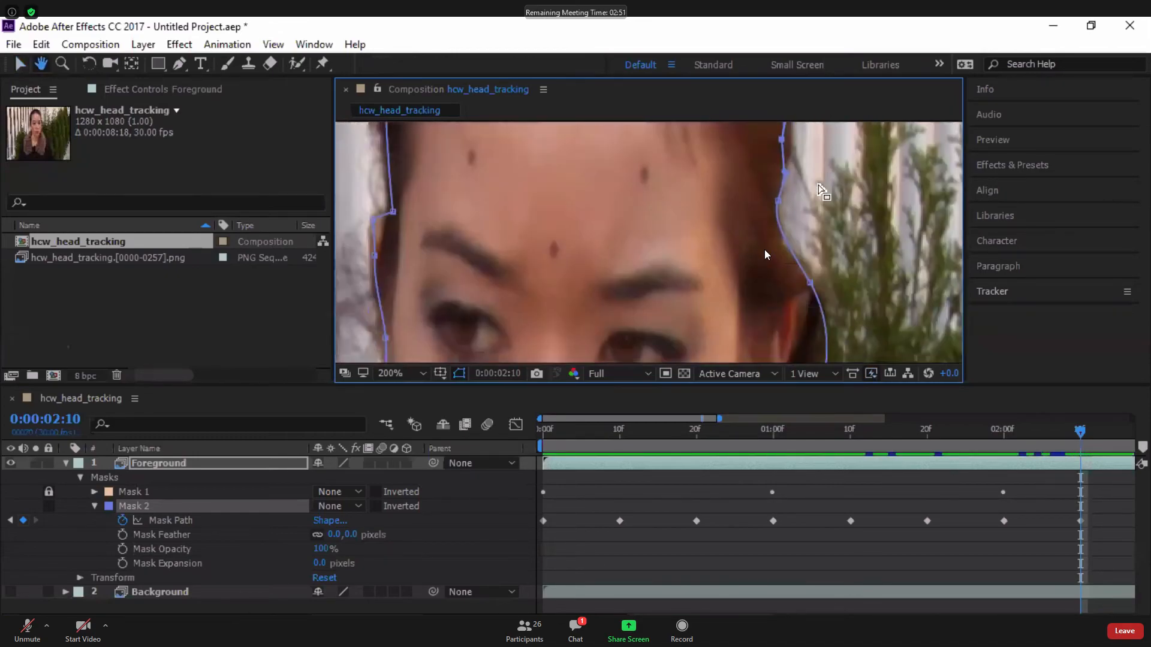
drag(778, 205, 773, 204)
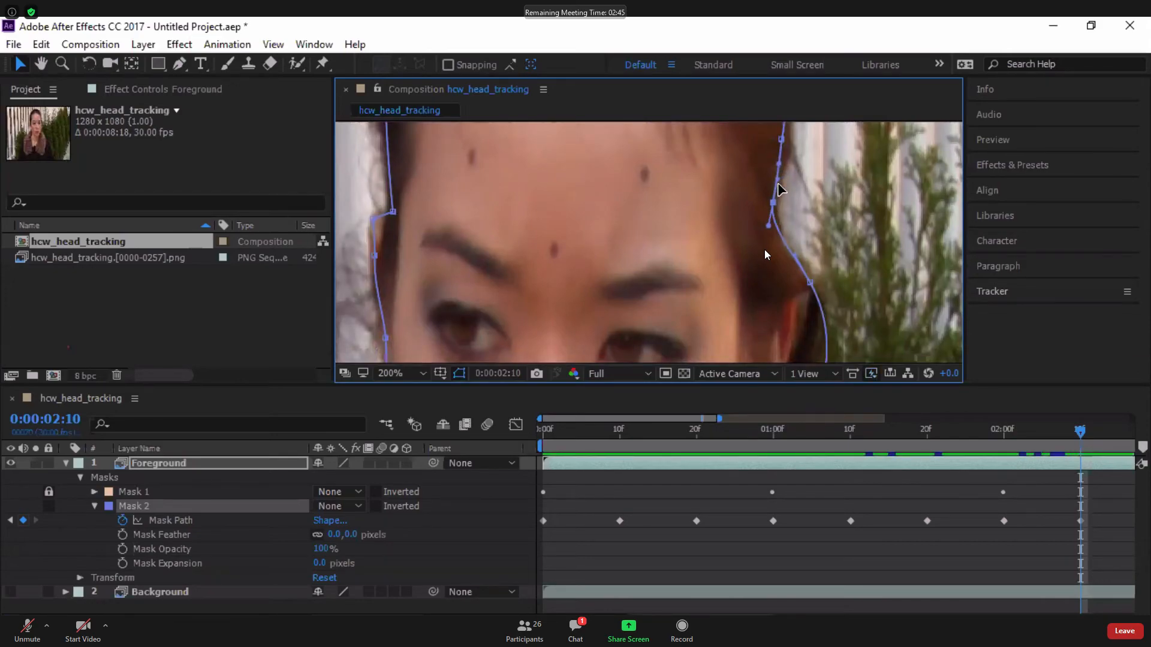
Tighten Mask 2 around the visible ear and earlobe at 0:00:02:10, undoing the last earlobe corner adjustment.
drag(819, 274, 817, 159)
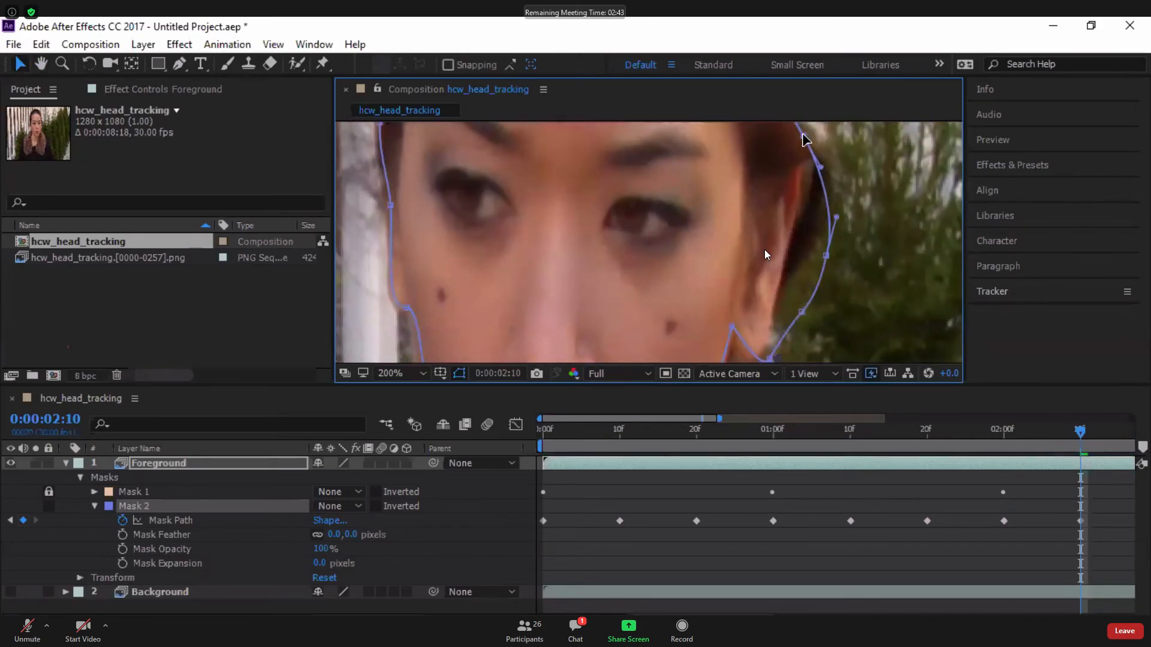
drag(811, 257, 814, 240)
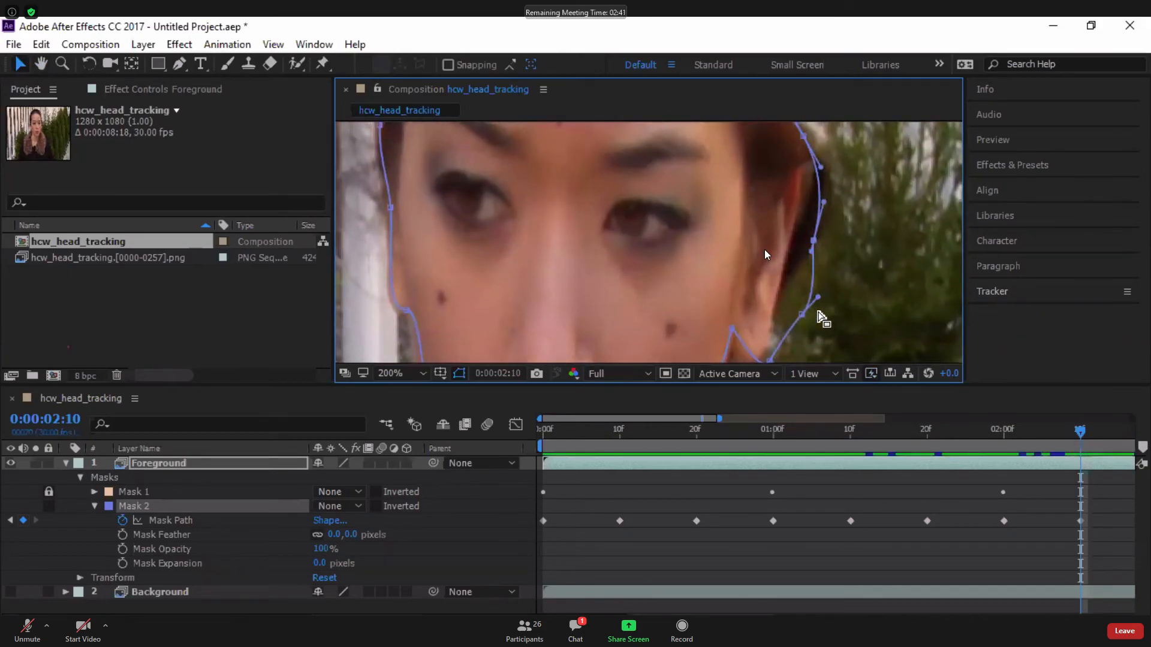
drag(803, 315, 851, 180)
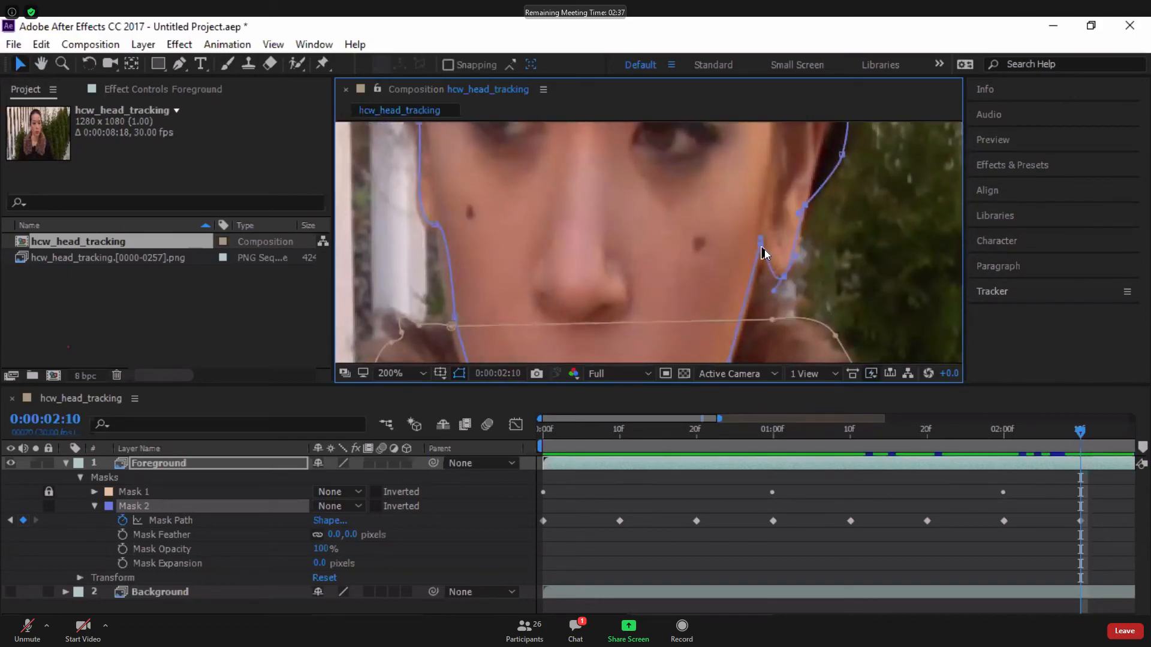
mouse_move(766, 259)
mouse_down()
mouse_move(765, 277)
mouse_move(756, 263)
mouse_up()
key(ctrl+z)
drag(701, 295, 701, 190)
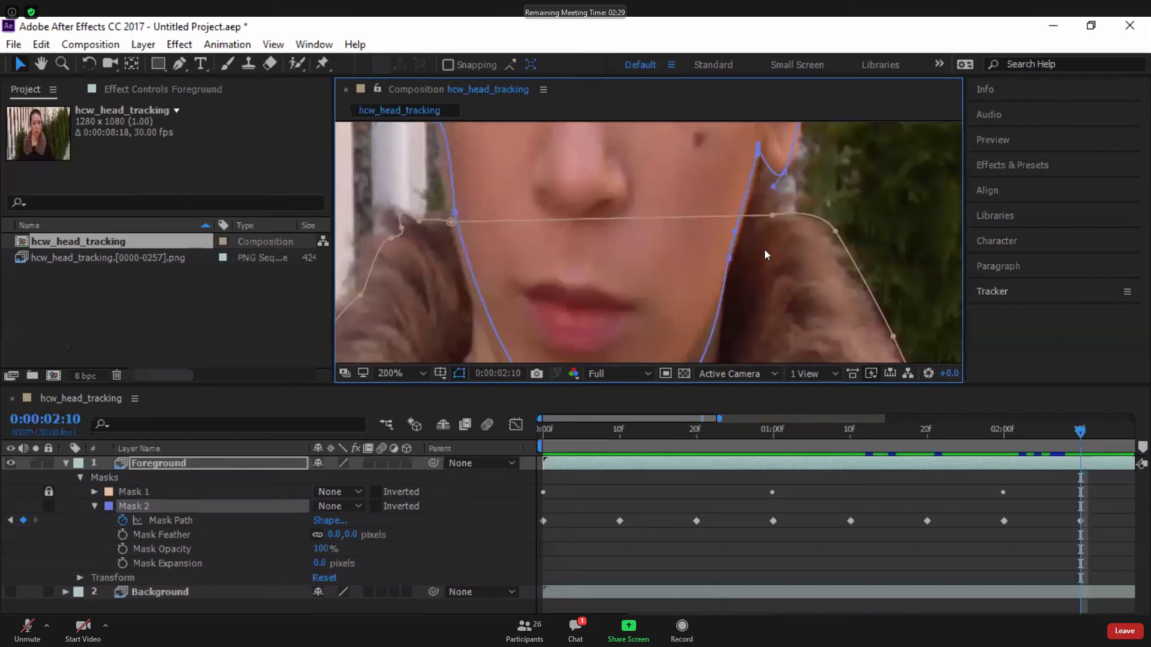
At 0:00:02:20, adjust Mask 2's earlobe corner and jaw points and the cheek point on the opposite side.
drag(1127, 602, 748, 602)
click(777, 430)
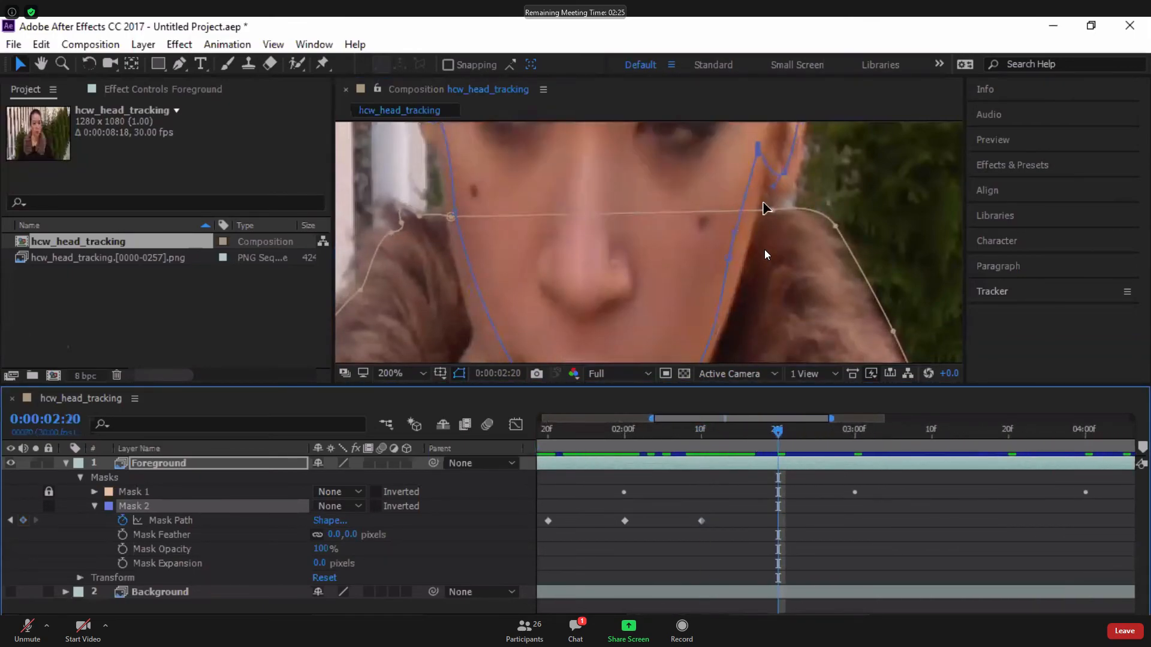
drag(763, 206, 724, 209)
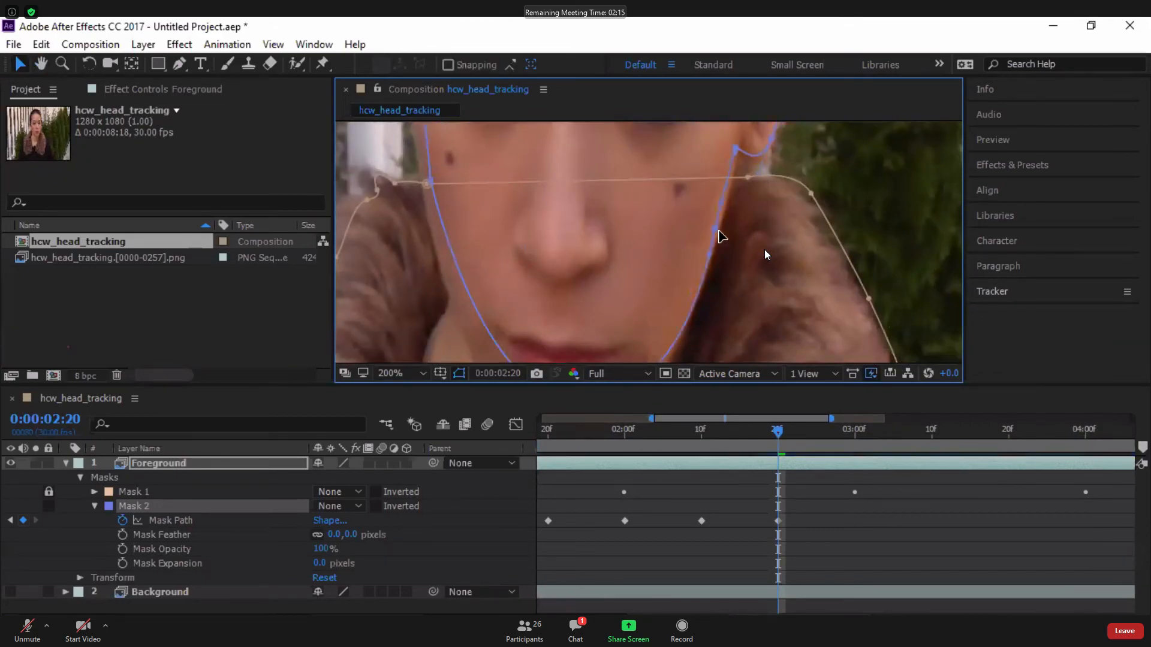
drag(584, 263, 721, 305)
drag(567, 226, 561, 226)
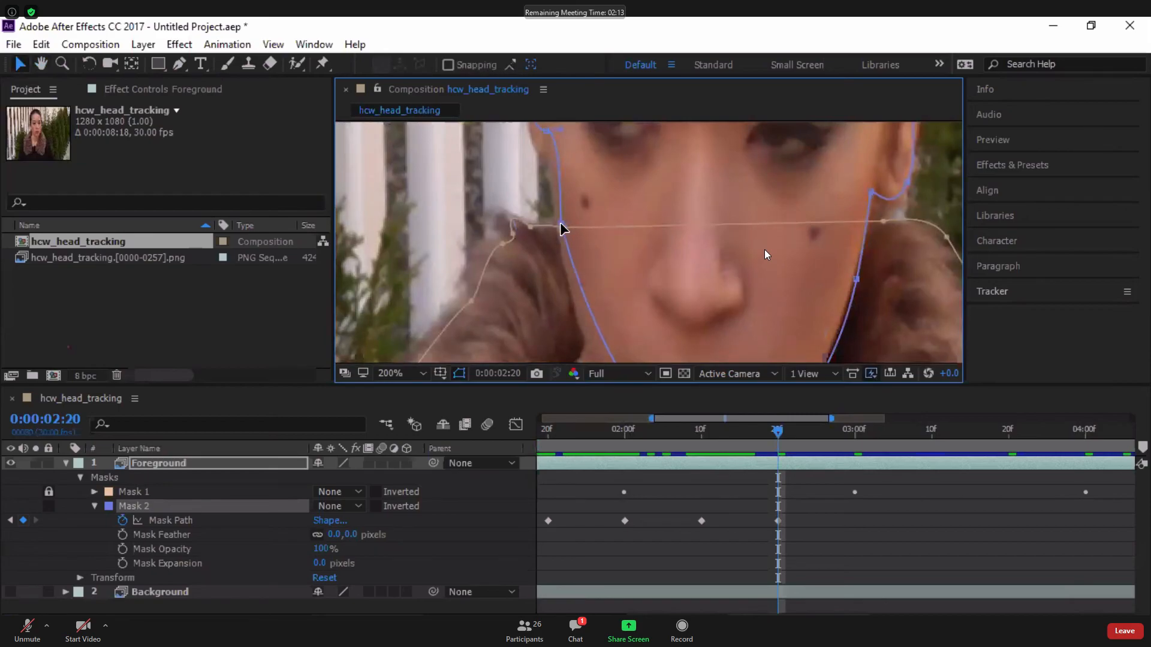
Fit Mask 2's points to the ear edge opposite the visible ear at 0:00:02:20.
drag(609, 169, 660, 264)
drag(597, 226, 597, 250)
drag(626, 183, 650, 247)
drag(661, 188, 678, 274)
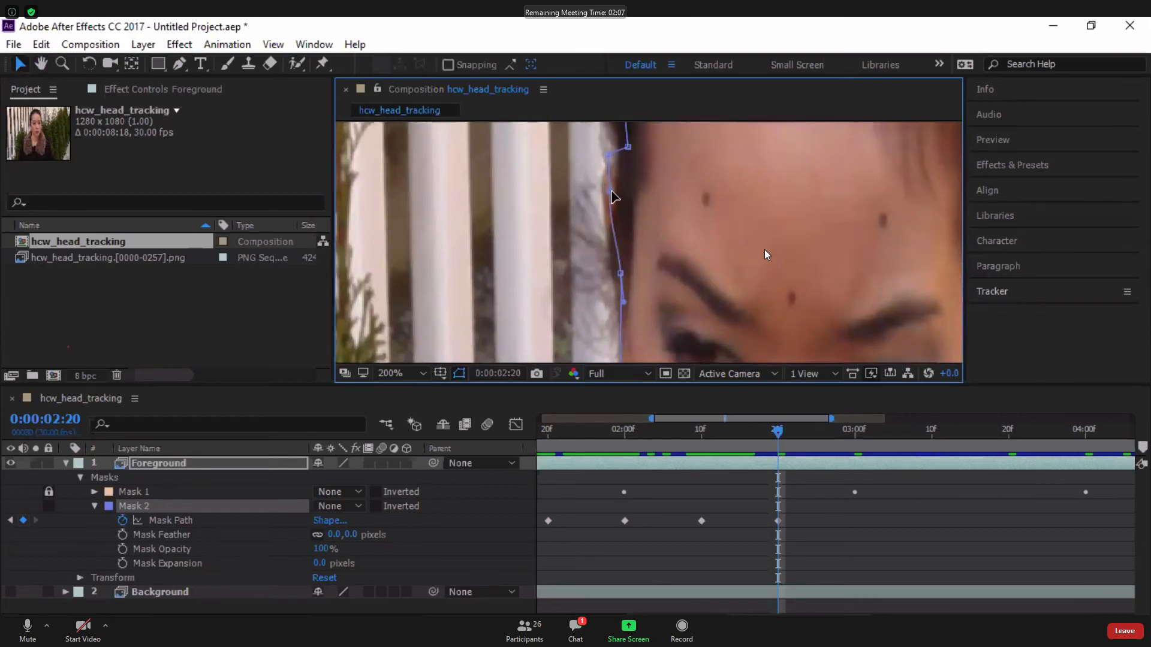
drag(612, 196, 602, 199)
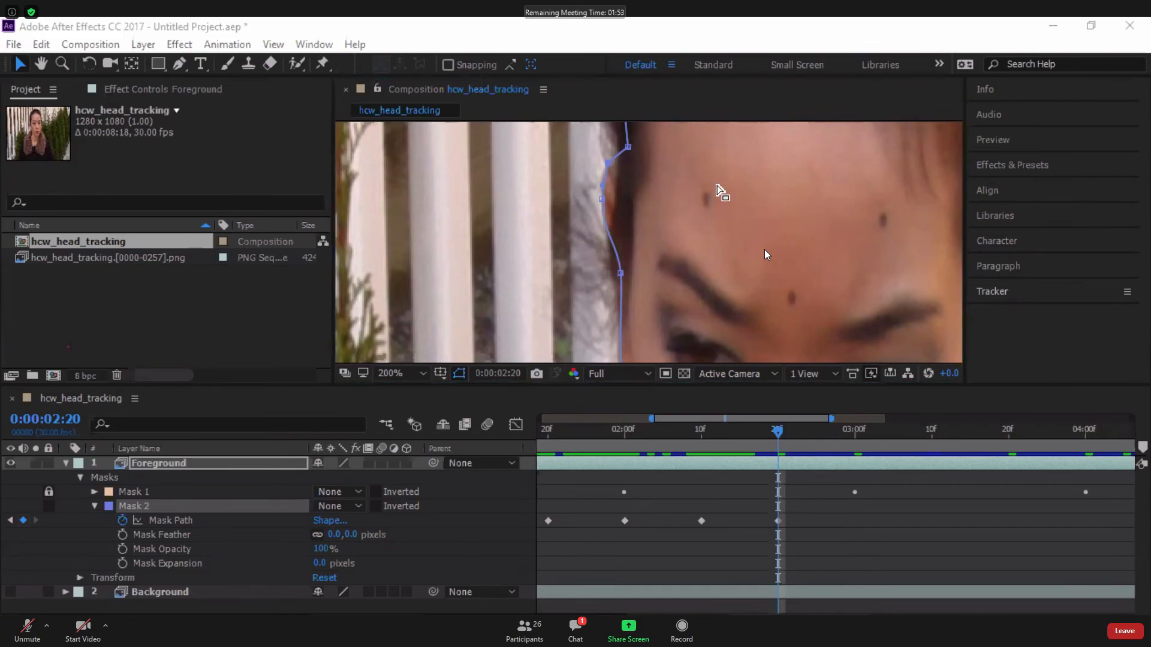
At 0:00:02:20, lower Mask 2's notch point above the ear opposite the visible ear and fit the hair-edge point above it.
click(719, 206)
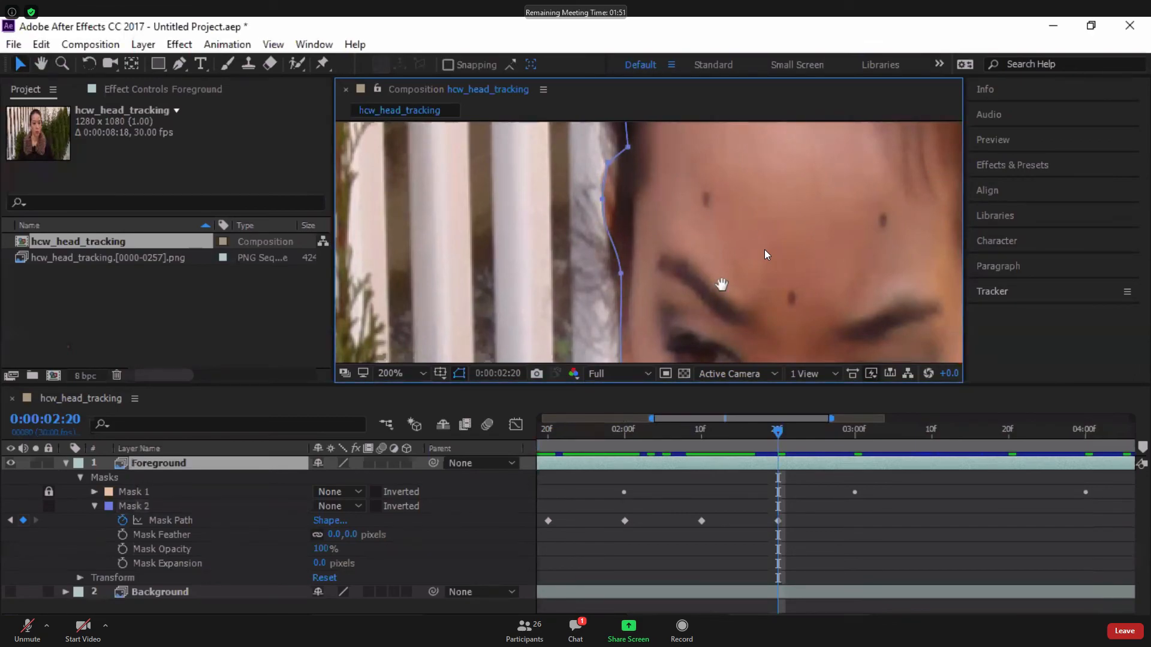
drag(730, 228, 718, 343)
drag(616, 264, 617, 293)
drag(664, 198, 670, 247)
drag(613, 185, 605, 224)
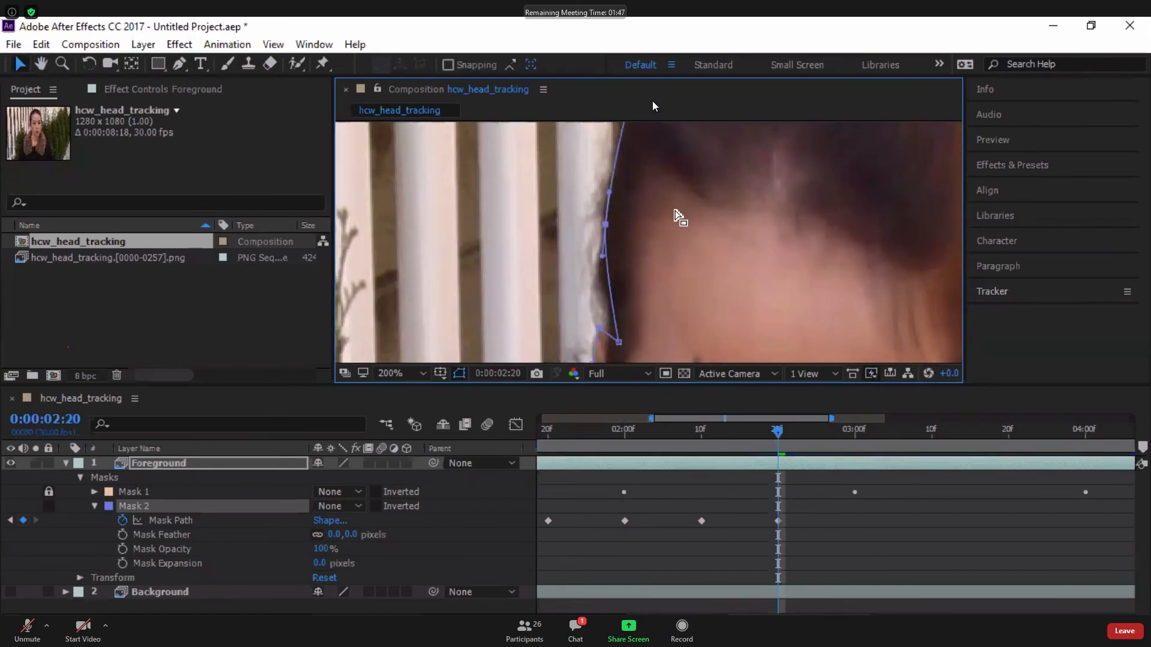
Fit Mask 2's points to the hair outline over the top of the head at 0:00:02:20.
drag(684, 129, 683, 205)
drag(678, 148, 661, 182)
drag(750, 201, 733, 240)
drag(771, 177, 773, 198)
drag(811, 274, 719, 211)
drag(789, 164, 797, 186)
Align Mask 2's points down the hair on the visible-ear side, rounding the path around the hair bulge at 0:00:02:20.
drag(870, 340, 814, 265)
drag(777, 354, 825, 213)
drag(815, 284, 817, 299)
drag(844, 239, 839, 176)
drag(832, 275, 861, 153)
key(v)
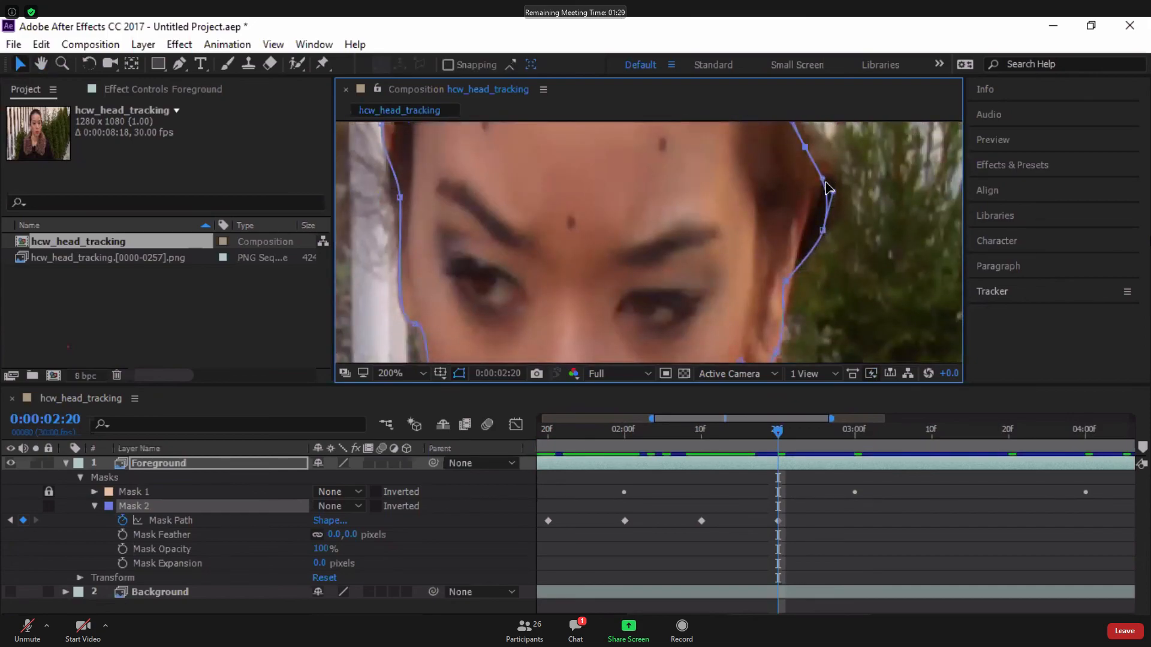
drag(826, 179, 830, 168)
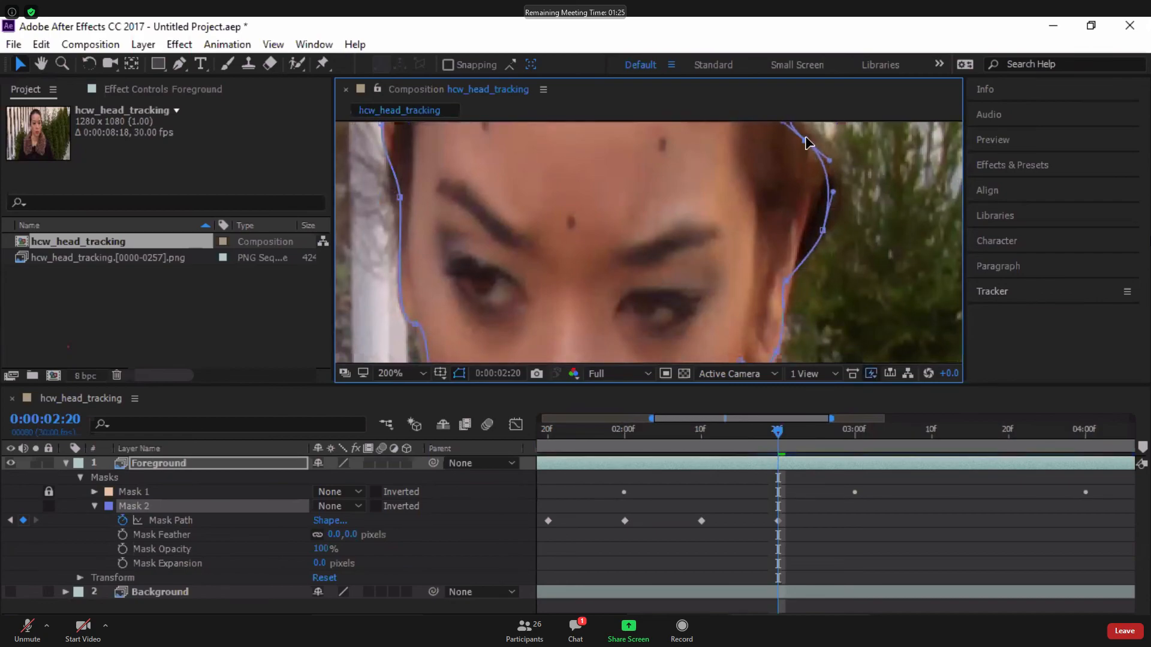
Adjust Mask 2's point at the top of the visible ear at 0:00:02:20 and check the earlobe corner and jaw points.
key(h)
drag(787, 214, 837, 176)
drag(835, 245, 842, 233)
key(space)
drag(818, 321, 827, 243)
click(800, 247)
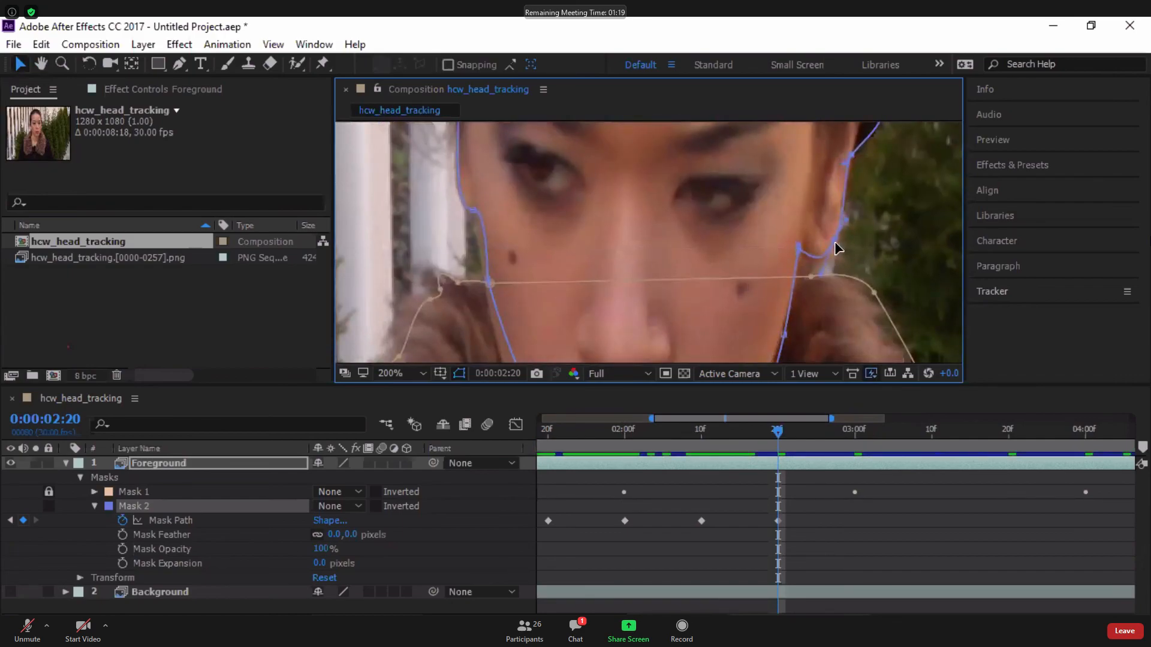
click(784, 333)
Raise Mask 2's notch point at the hairline above the ear opposite the visible ear at 0:00:02:20.
scroll(727, 223, down, 1)
key(space)
drag(689, 253, 693, 277)
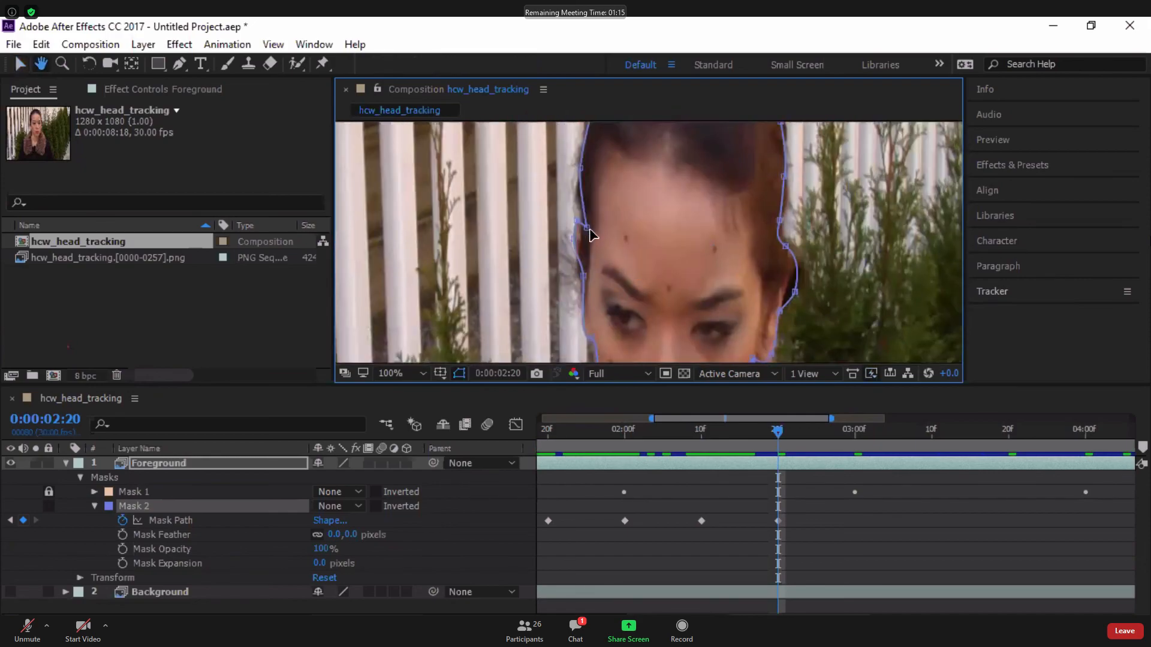
scroll(592, 228, up, 3)
drag(386, 183, 599, 218)
key(space)
drag(689, 125, 699, 233)
scroll(701, 235, down, 2)
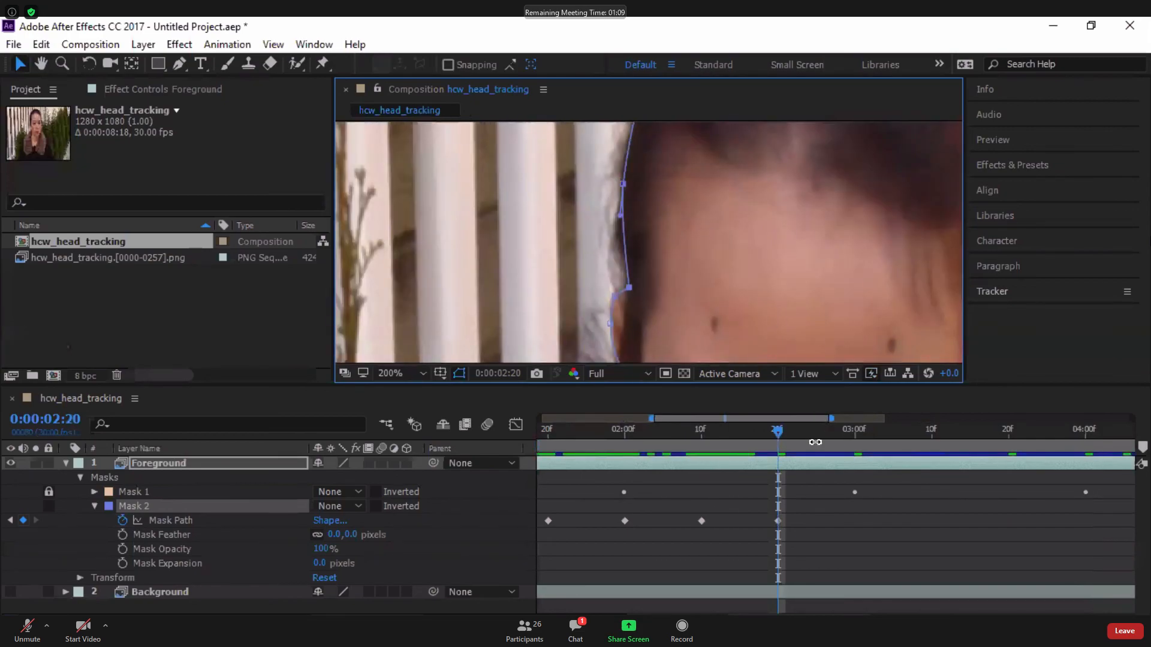
At 0:00:03:00, move Mask 2's earlobe point opposite the visible ear inward to the edge of the face.
drag(780, 434, 856, 440)
scroll(760, 227, down, 2)
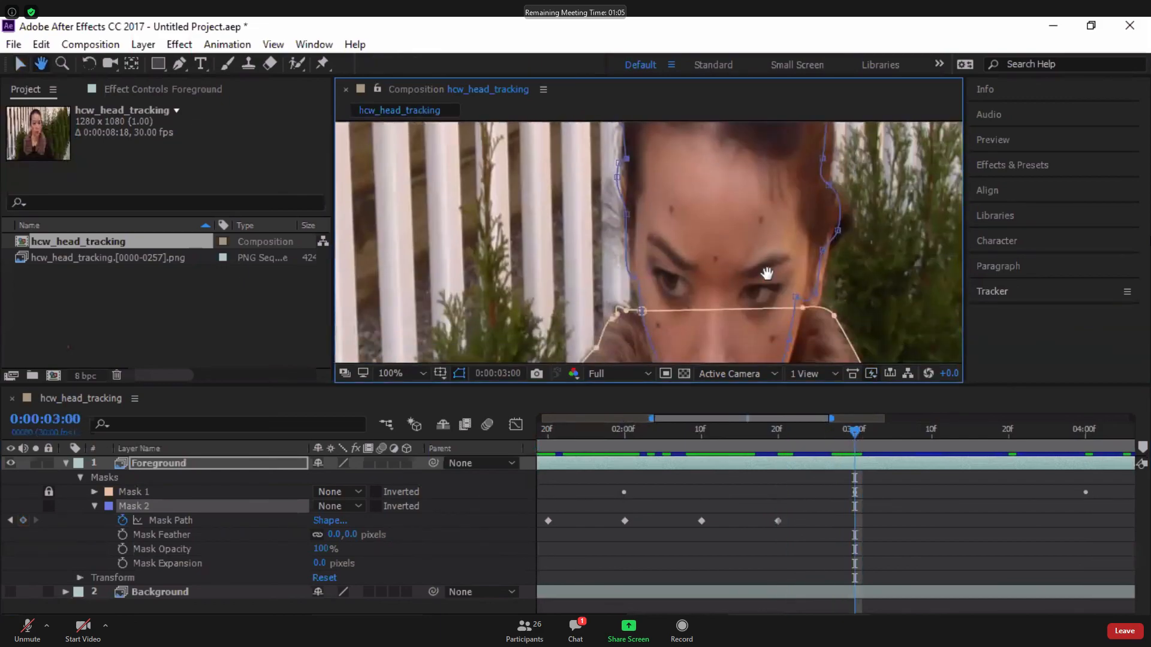
scroll(722, 303, up, 2)
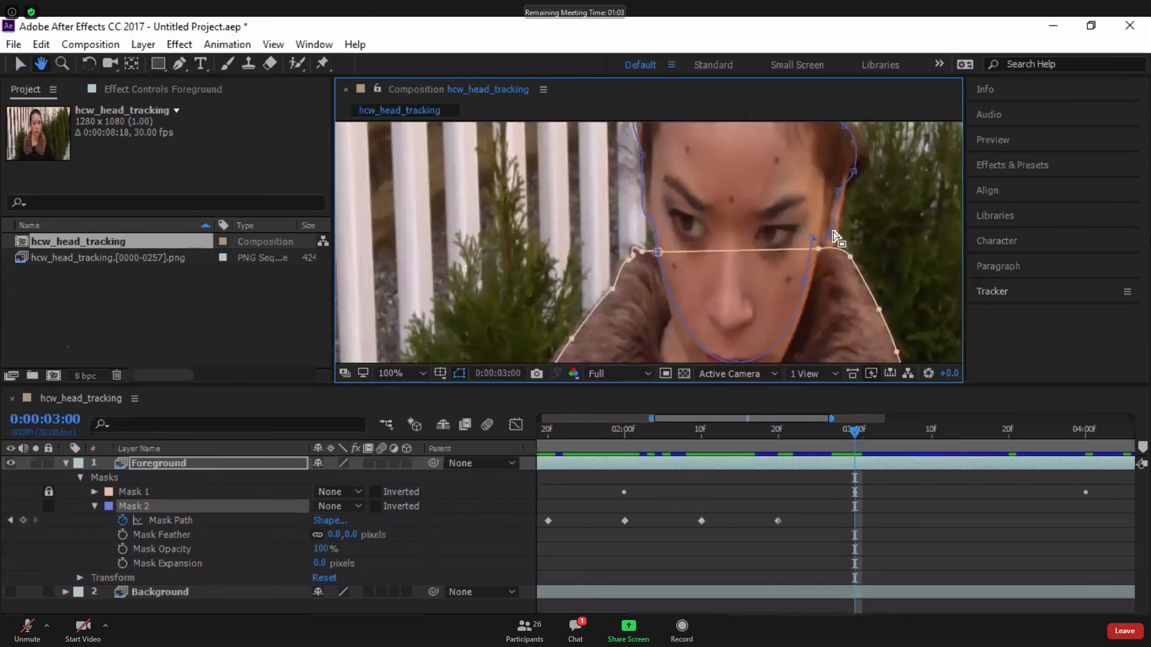
scroll(634, 264, up, 3)
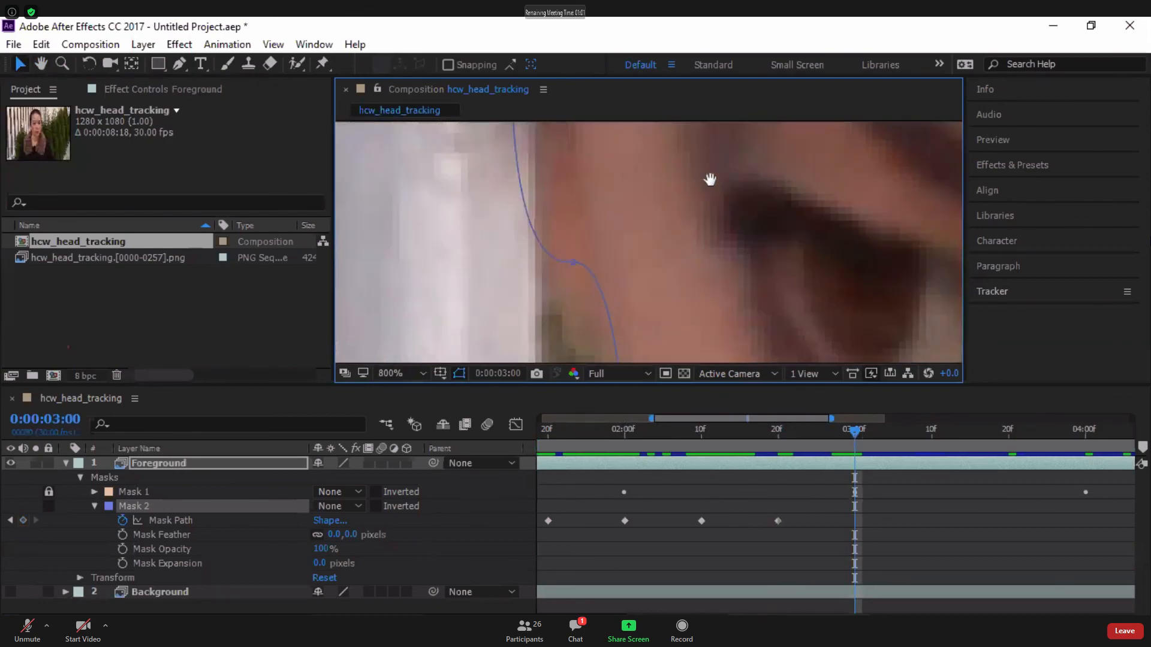
drag(637, 183, 667, 262)
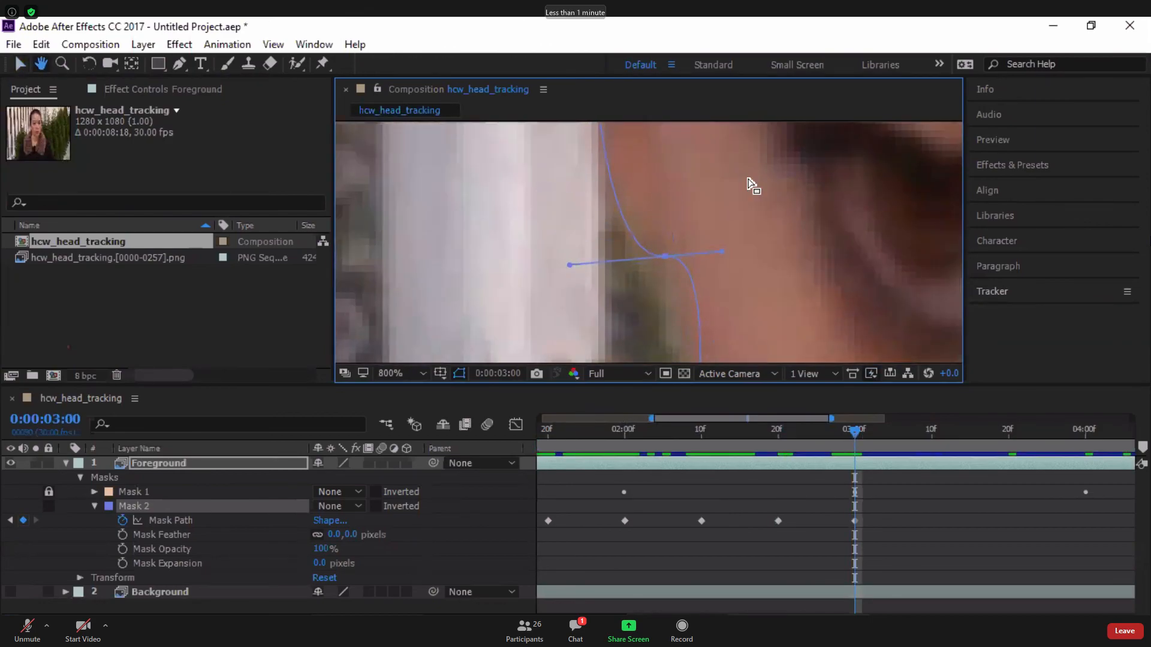
Pull Mask 2's ear points opposite the visible ear in to the ear's edge at 0:00:03:00.
scroll(750, 184, down, 4)
drag(630, 212, 678, 301)
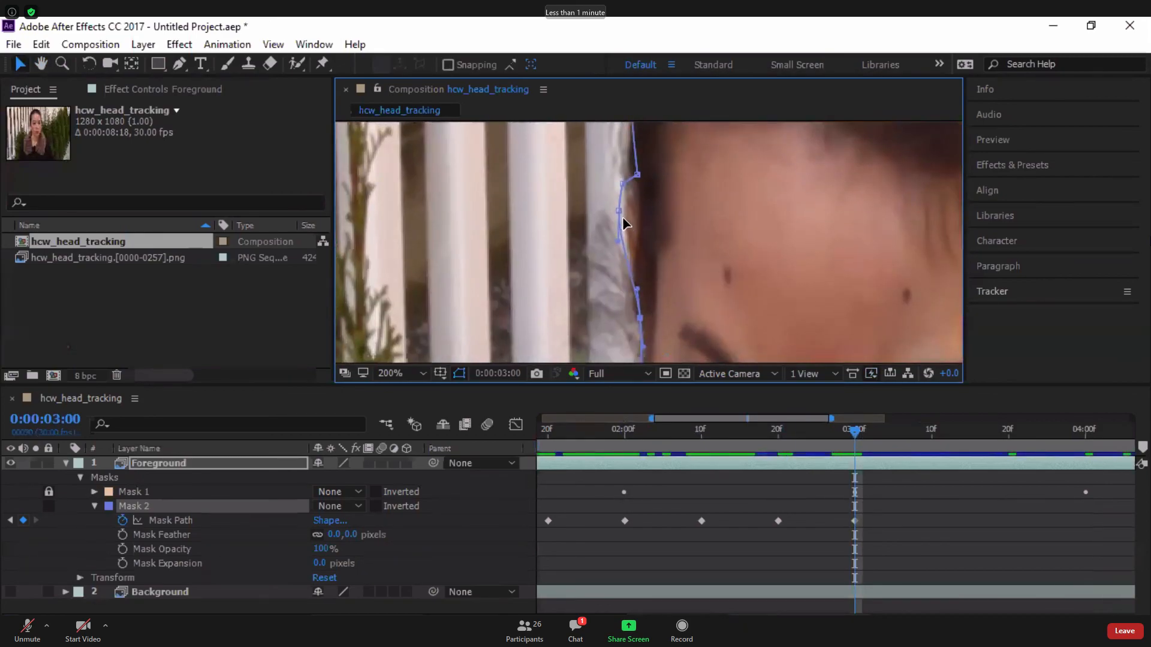
drag(622, 216, 629, 236)
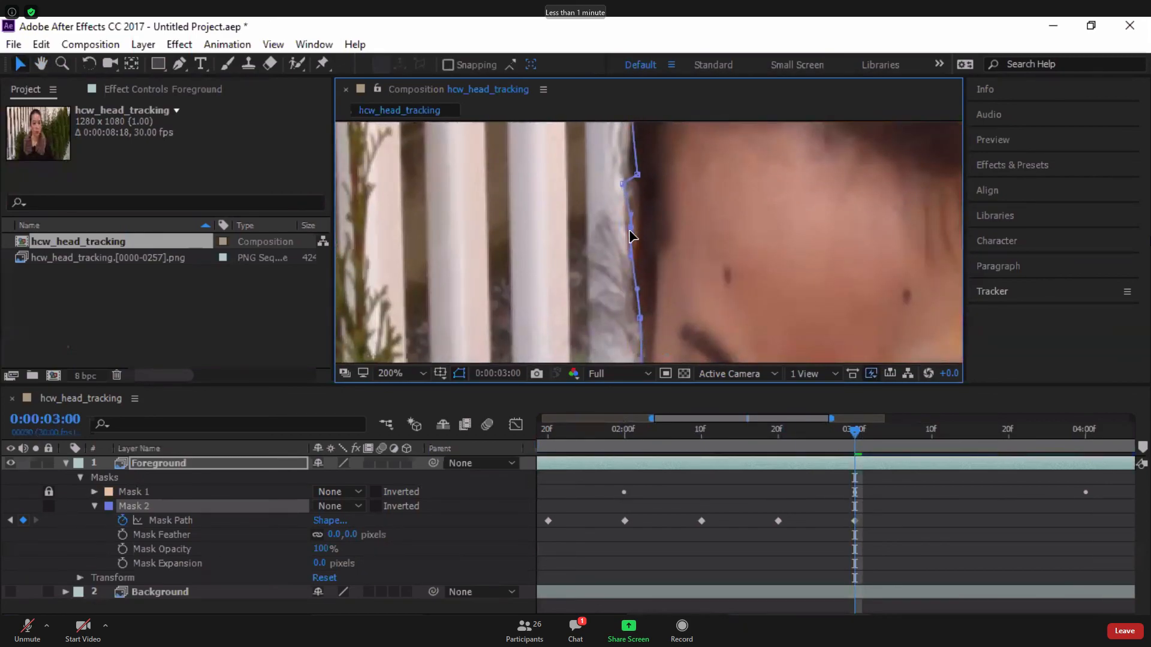
drag(630, 187, 628, 208)
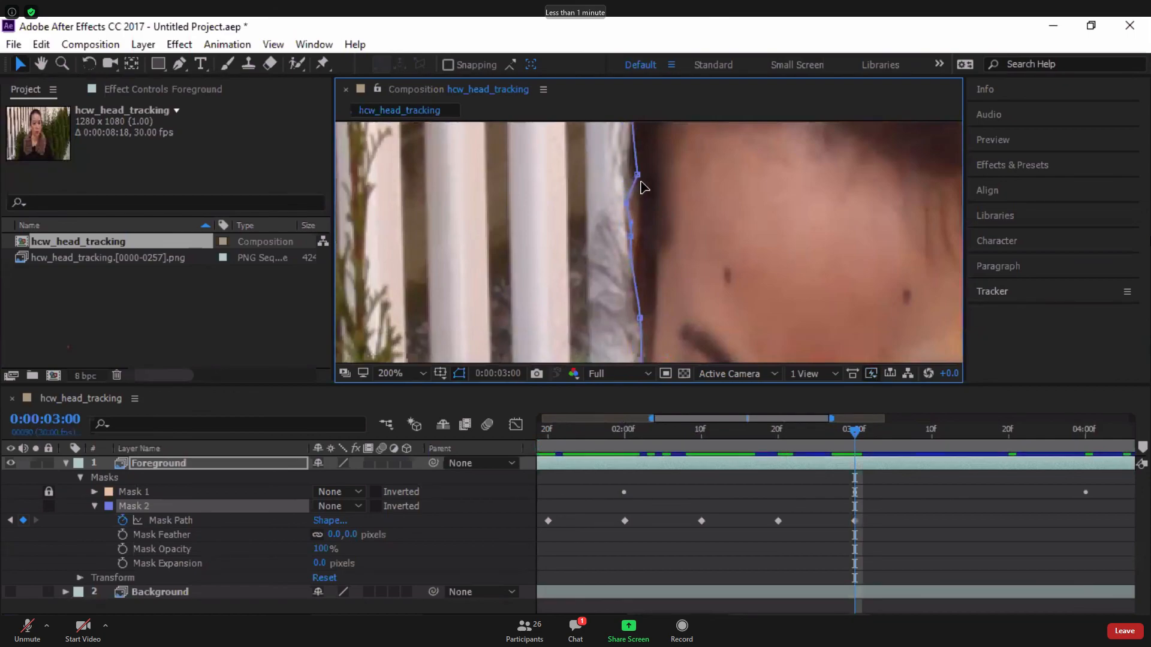
Fit Mask 2's points up the side of the hair and over the crown of the head at 0:00:03:00.
drag(683, 177, 686, 284)
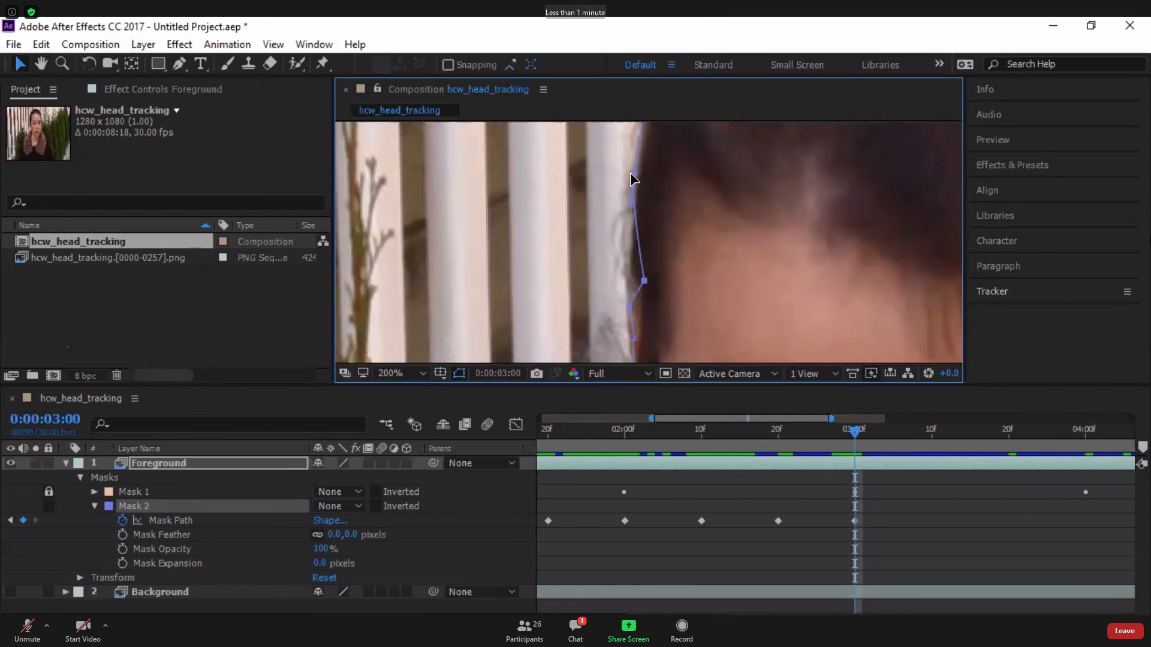
mouse_move(689, 193)
mouse_down()
mouse_move(676, 333)
mouse_move(662, 227)
mouse_move(675, 238)
mouse_move(665, 239)
mouse_up()
drag(807, 166, 776, 219)
drag(795, 174, 836, 188)
drag(858, 253, 794, 161)
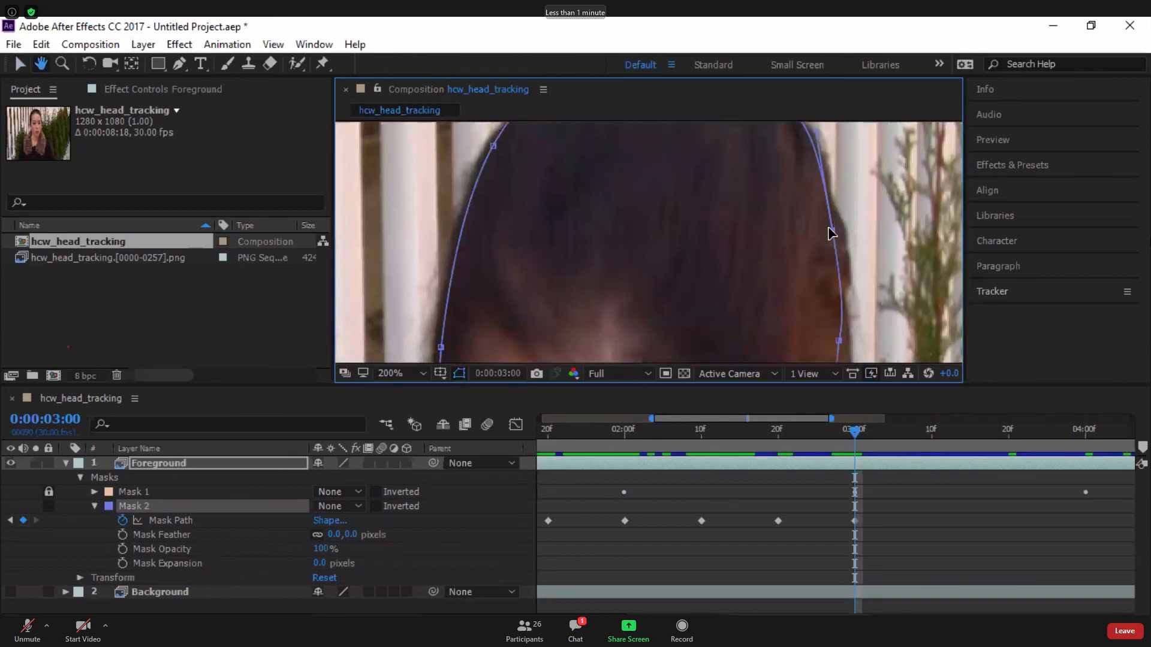
Align Mask 2's points down the hair edge on the visible-ear side to the hair bulge at 0:00:03:00.
drag(837, 238, 838, 249)
drag(844, 339, 839, 242)
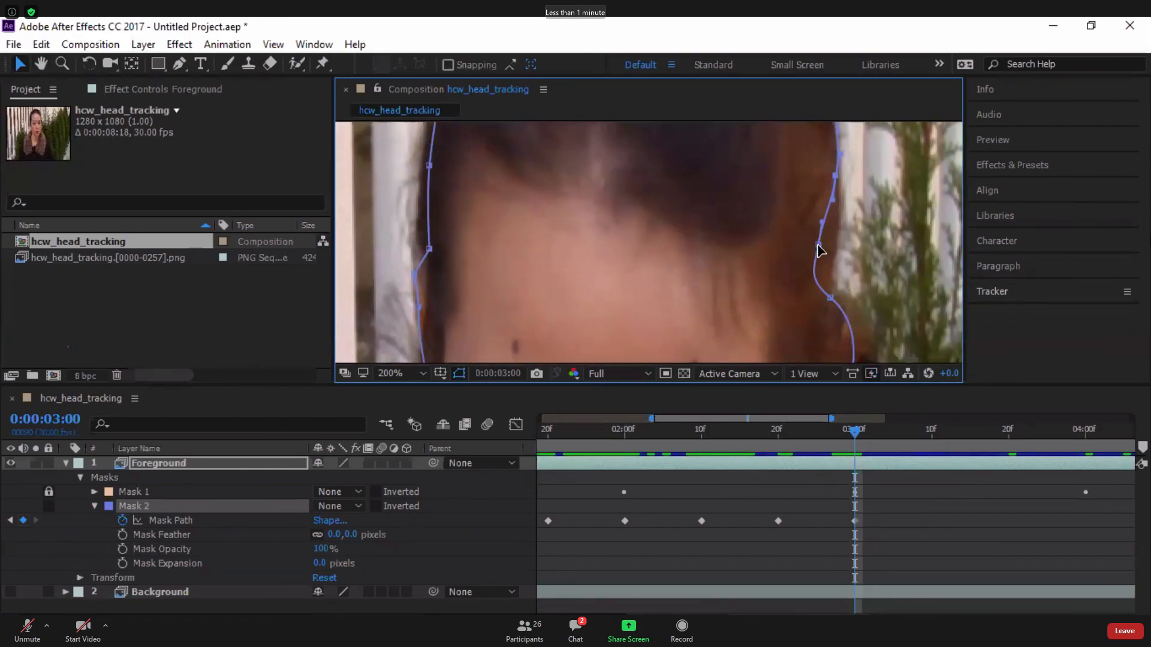
drag(831, 302, 785, 249)
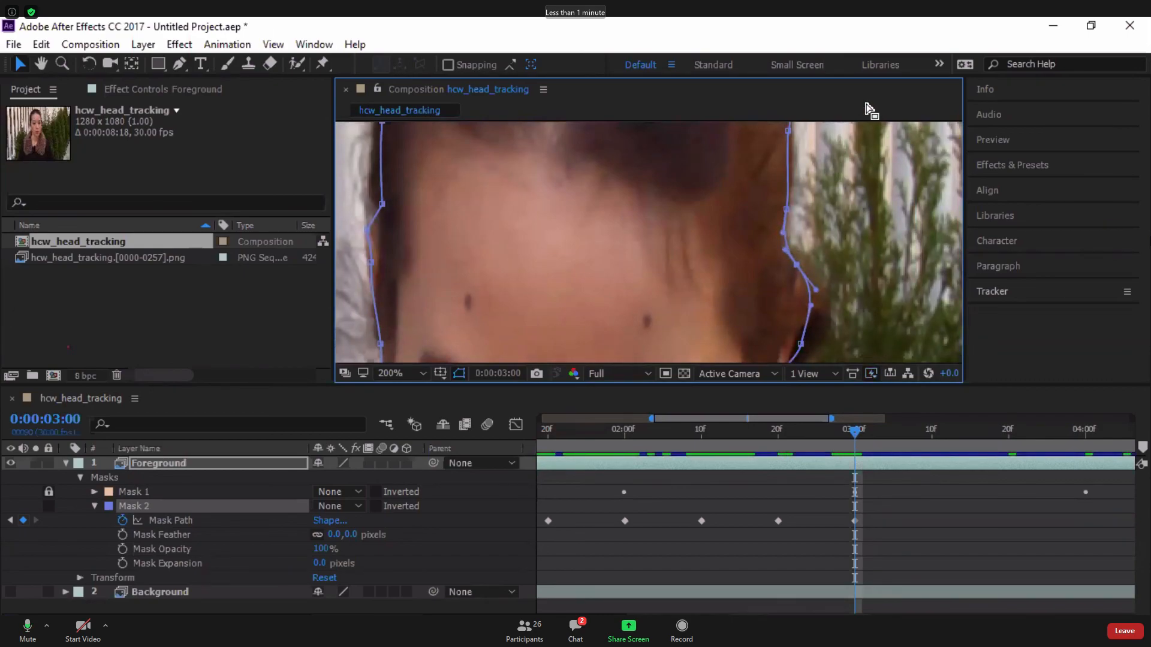